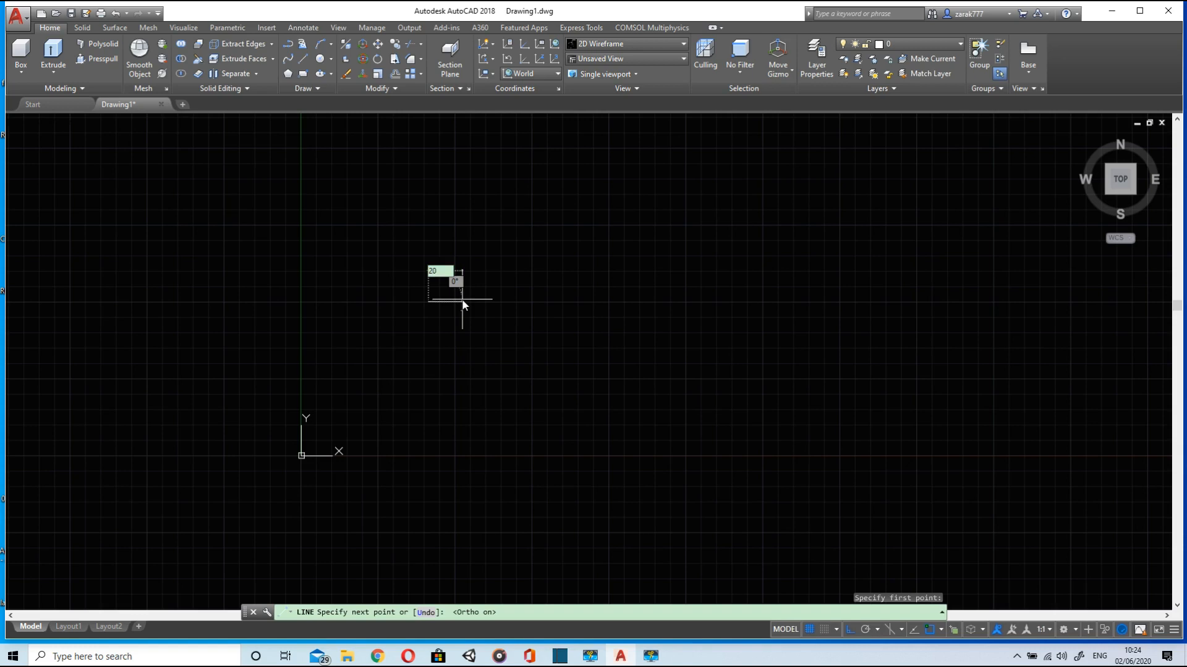
Draw the profile's 20-unit horizontal base line to the right, followed by a 50-unit vertical line upward
{"action": "key", "text": "Return"}
{"action": "scroll", "coordinate": [432, 254], "scroll_direction": "up", "scroll_amount": 2}
{"action": "scroll", "coordinate": [416, 372], "scroll_direction": "down", "scroll_amount": 2}
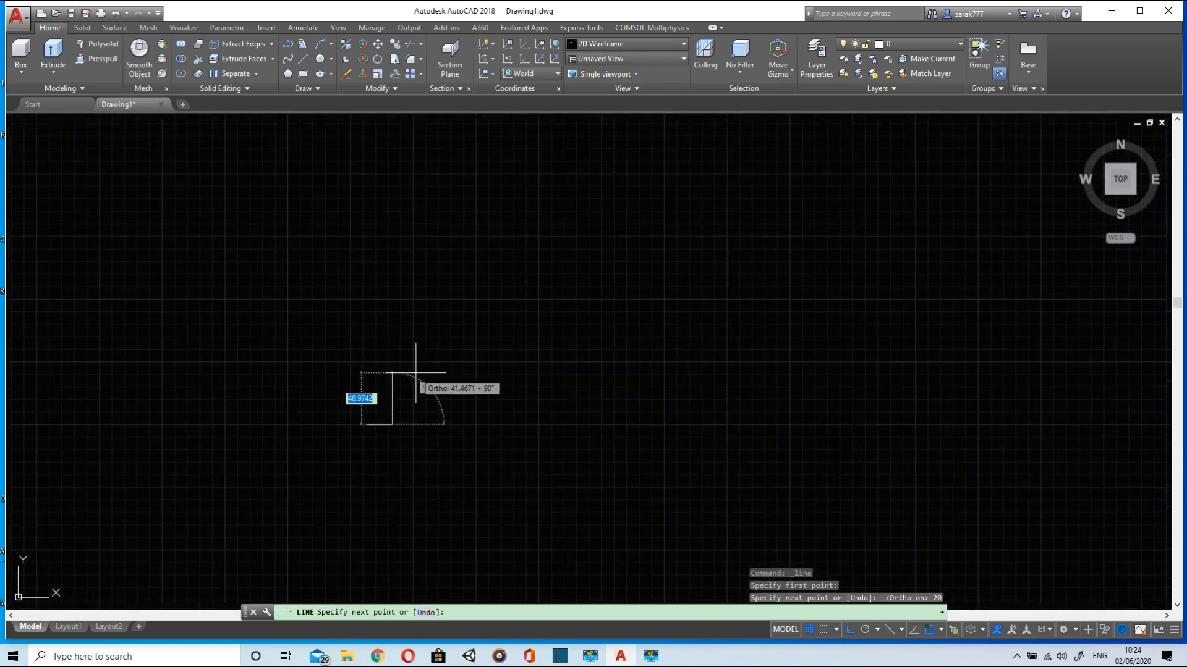
{"action": "scroll", "coordinate": [416, 373], "scroll_direction": "up", "scroll_amount": 2}
{"action": "mouse_move", "coordinate": [400, 393]}
{"action": "middle_mouse_down"}
{"action": "mouse_move", "coordinate": [620, 411]}
{"action": "mouse_move", "coordinate": [561, 150]}
{"action": "middle_mouse_up"}
{"action": "scroll", "coordinate": [608, 417], "scroll_direction": "up", "scroll_amount": 5}
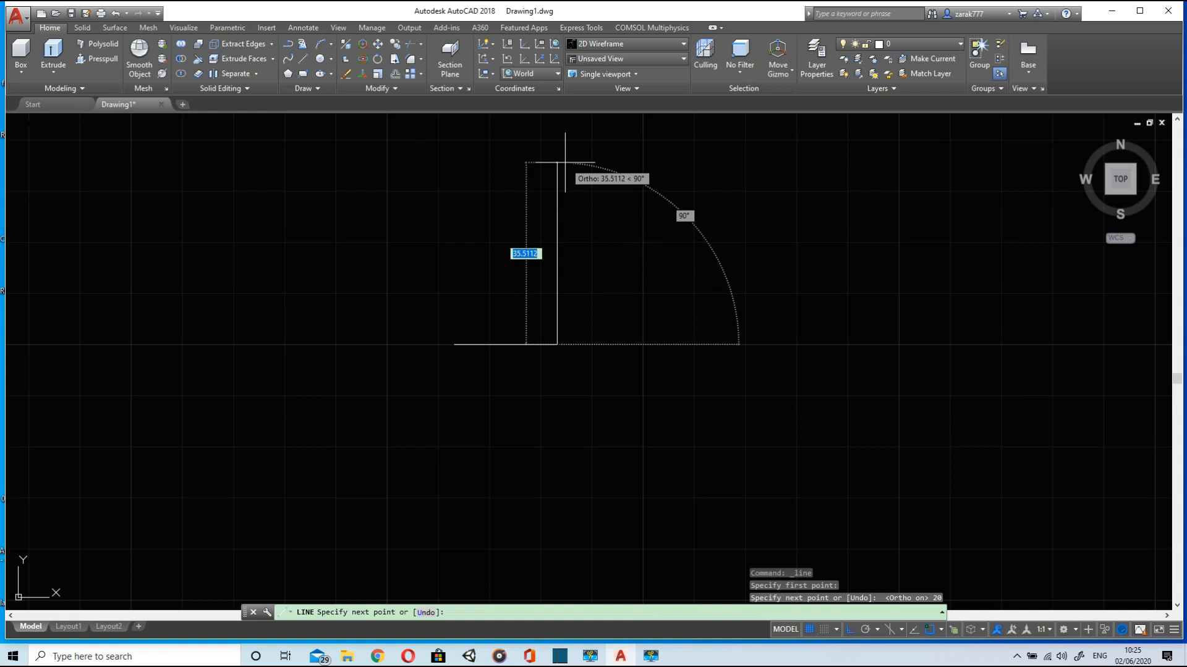
{"action": "scroll", "coordinate": [557, 225], "scroll_direction": "up", "scroll_amount": 3}
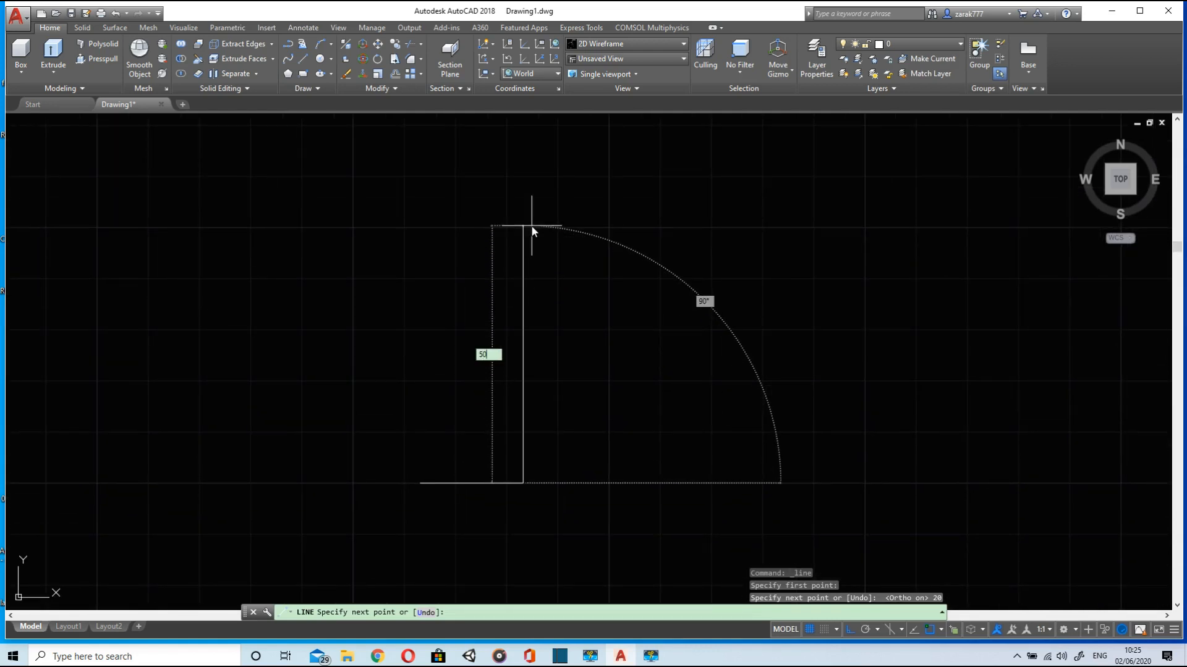
{"action": "key", "text": "Return"}
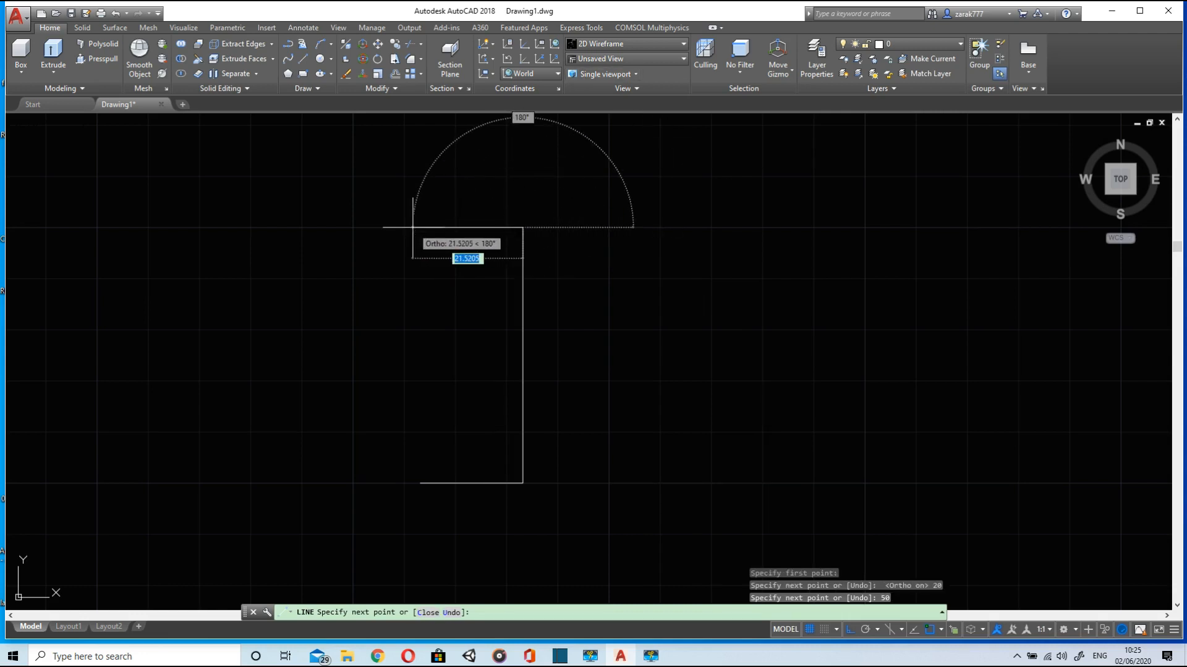
Continue the outline with segments of 20 units leftward, 5 downward, 15 rightward and 30 downward
{"action": "type", "text": "20"}
{"action": "key", "text": "Return"}
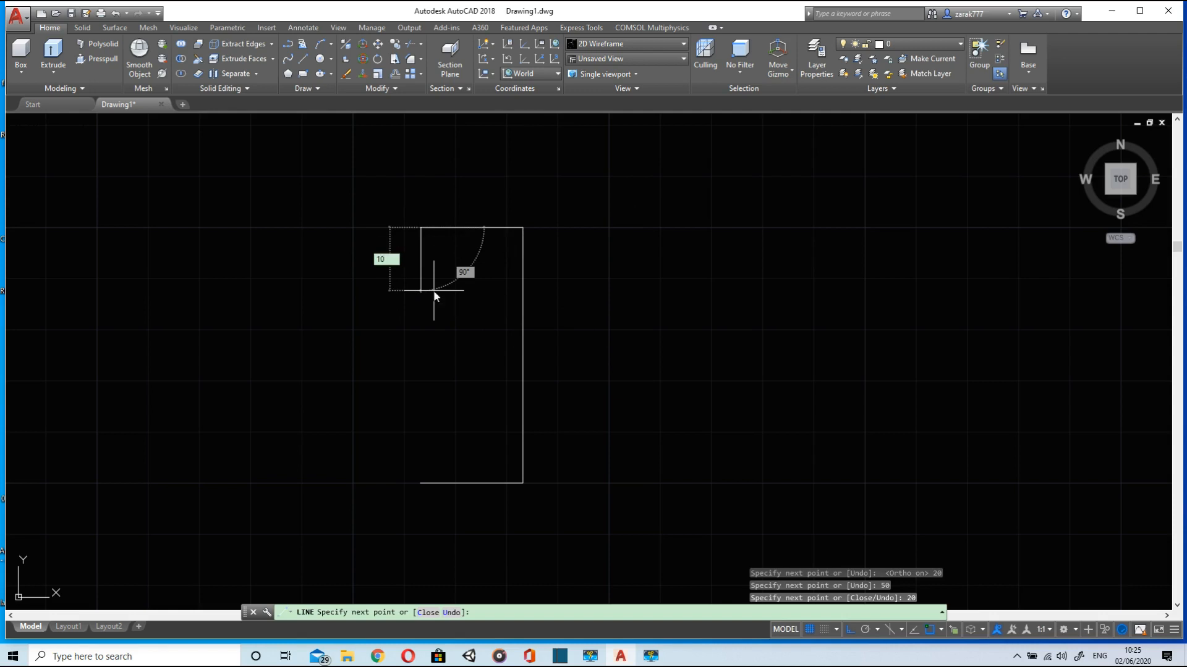
{"action": "type", "text": "5"}
{"action": "key", "text": "Return"}
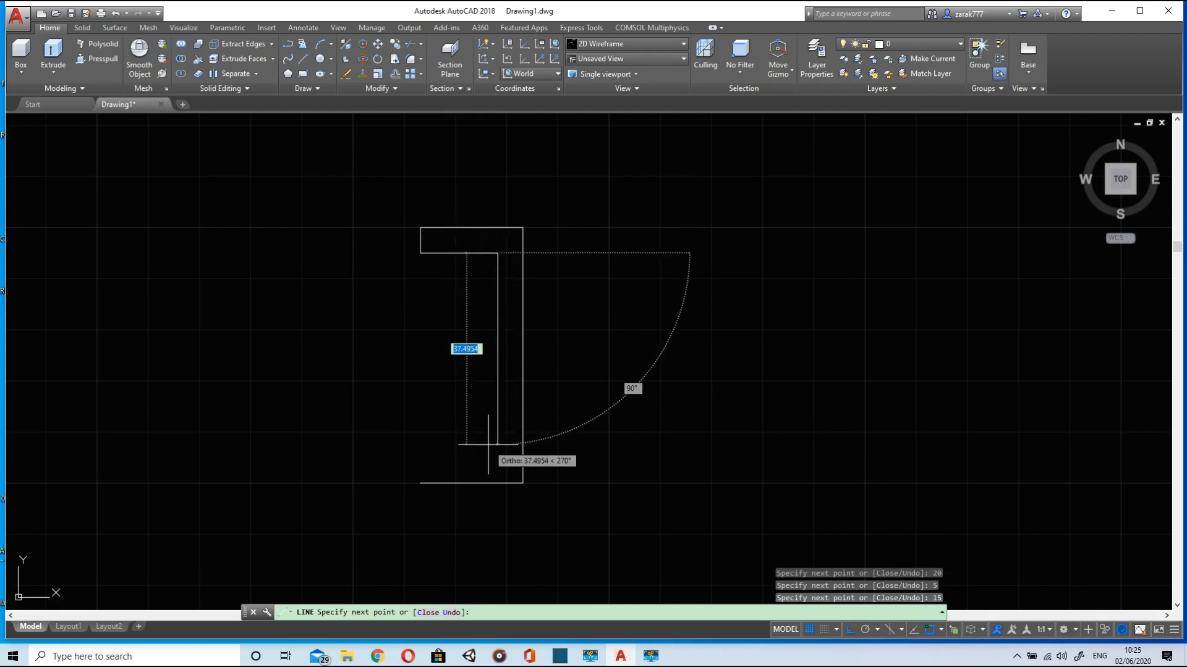
{"action": "key", "text": "Return"}
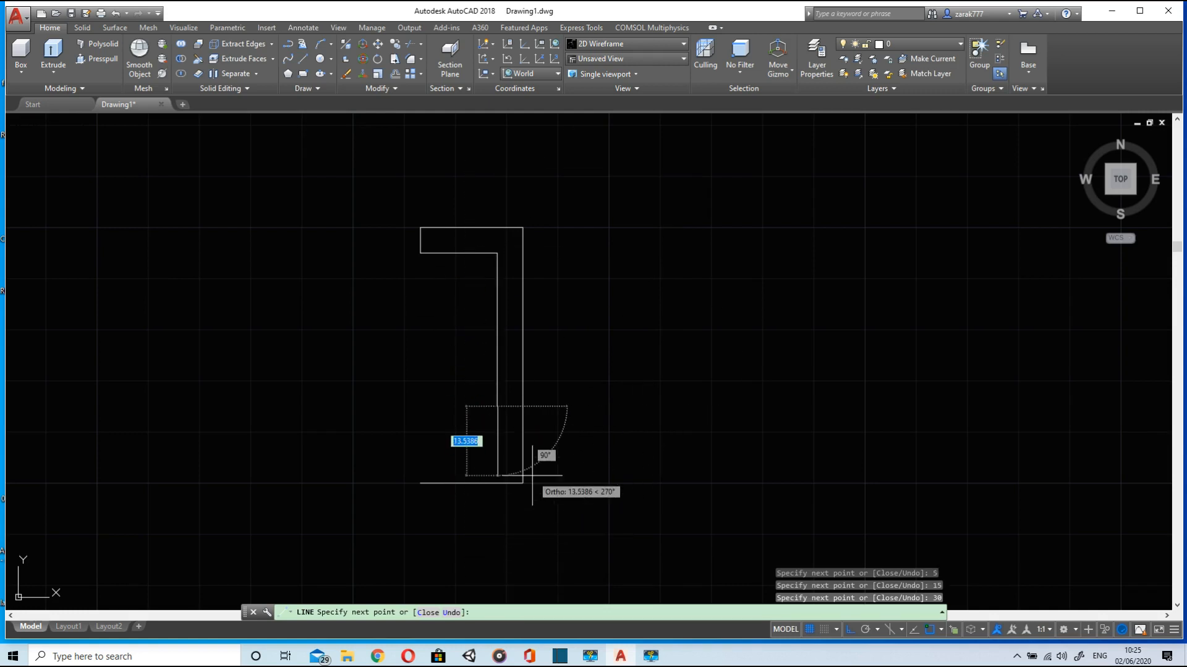
Extend the outline 5 units downward and 15 units leftward, and close it at the base line's starting point
{"action": "type", "text": "5"}
{"action": "key", "text": "Return"}
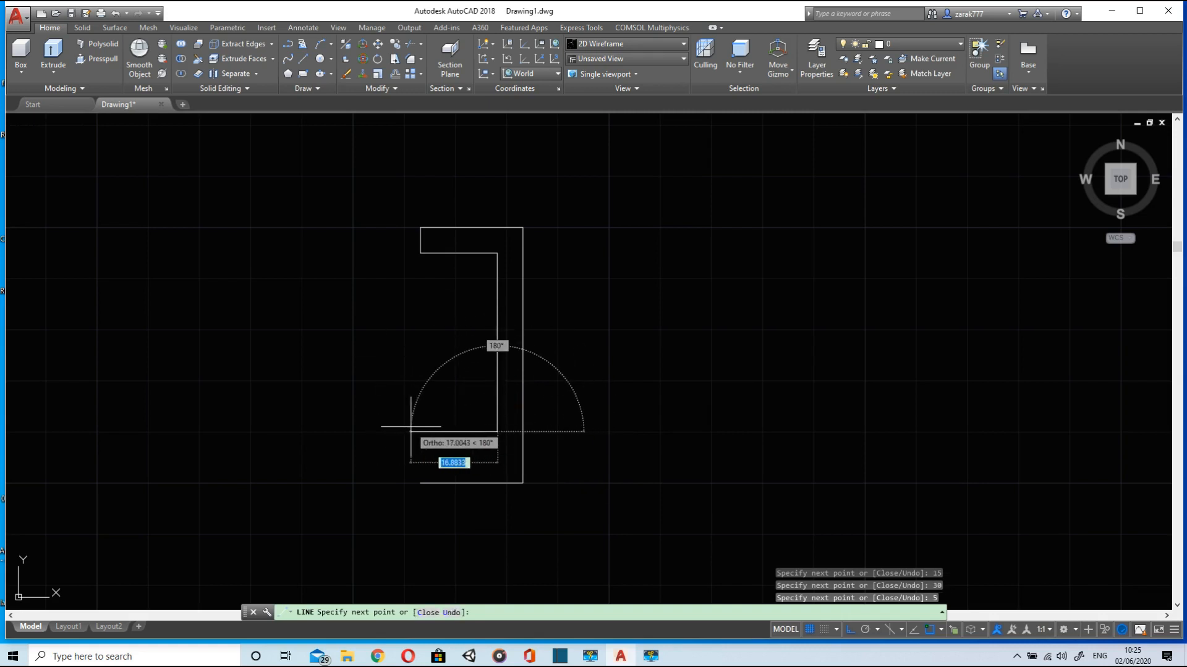
{"action": "type", "text": "15"}
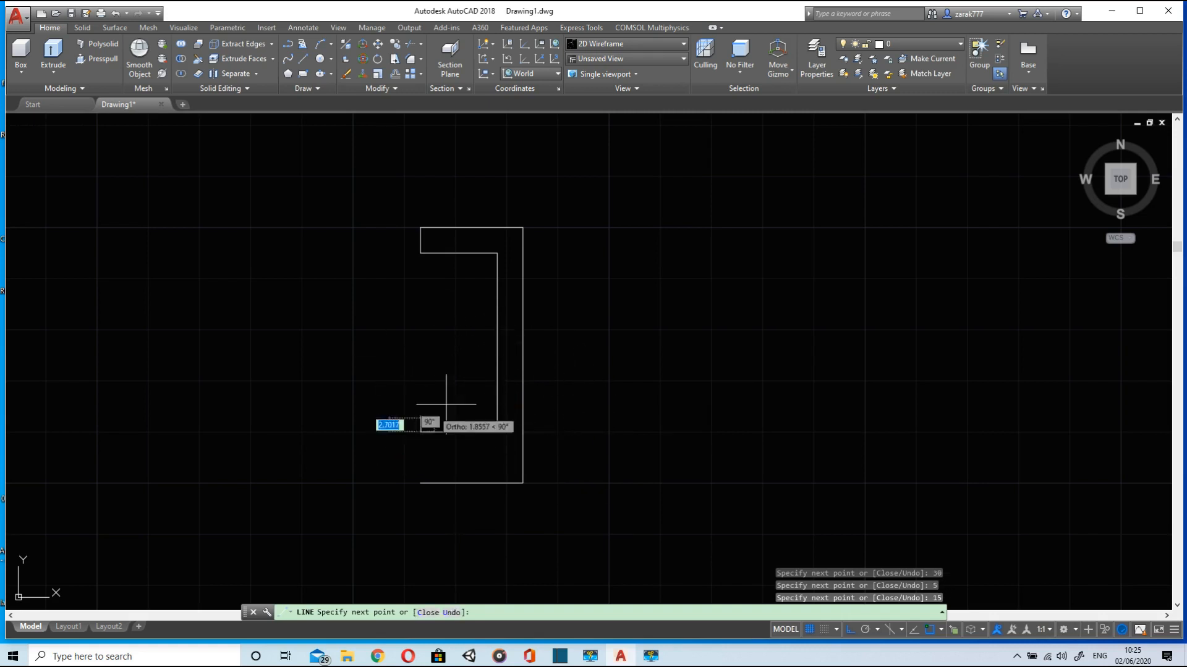
{"action": "key", "text": "Return"}
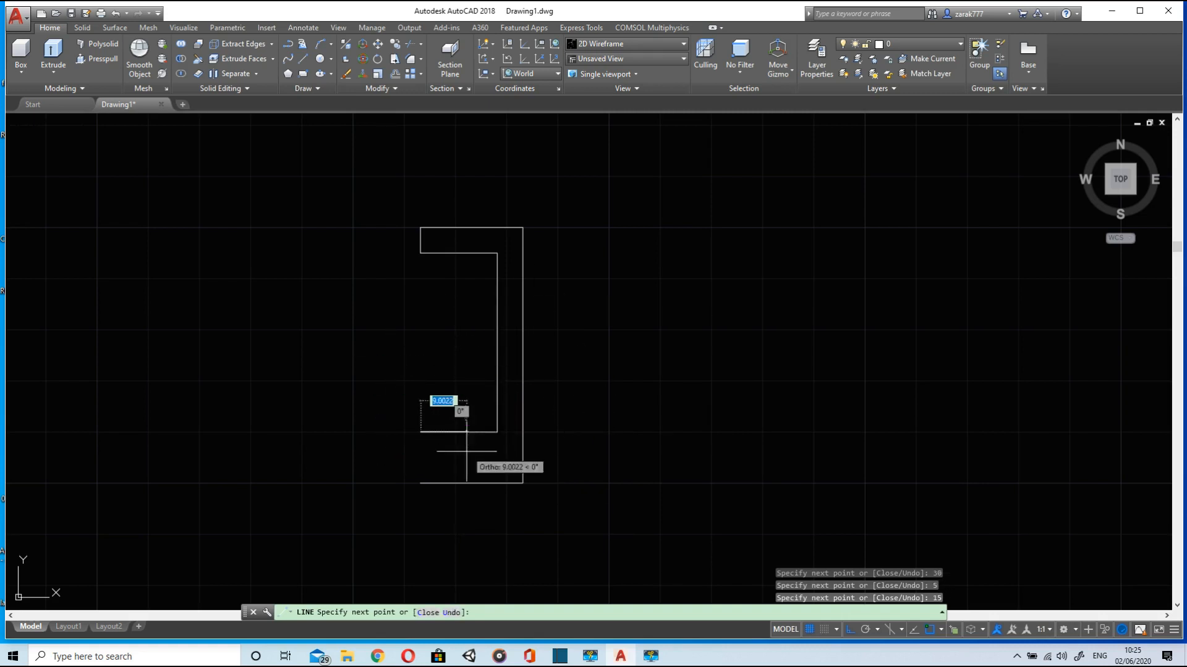
{"action": "left_click", "coordinate": [420, 483]}
{"action": "key", "text": "Escape"}
{"action": "left_click", "coordinate": [288, 45]}
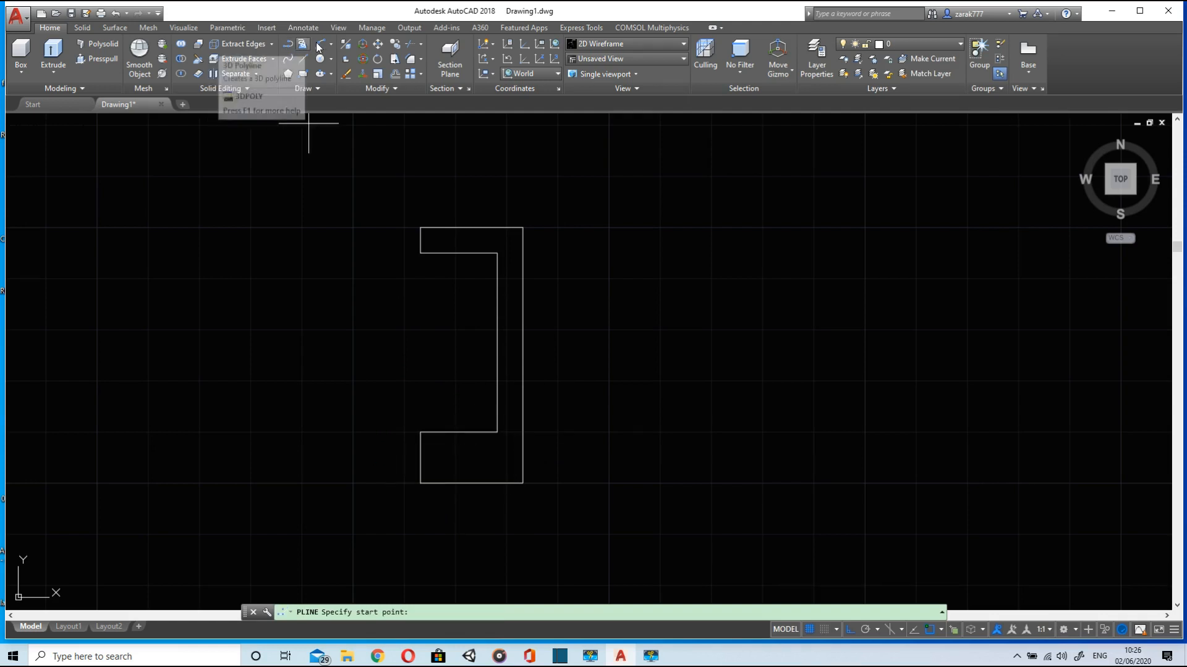
{"action": "left_click", "coordinate": [318, 45]}
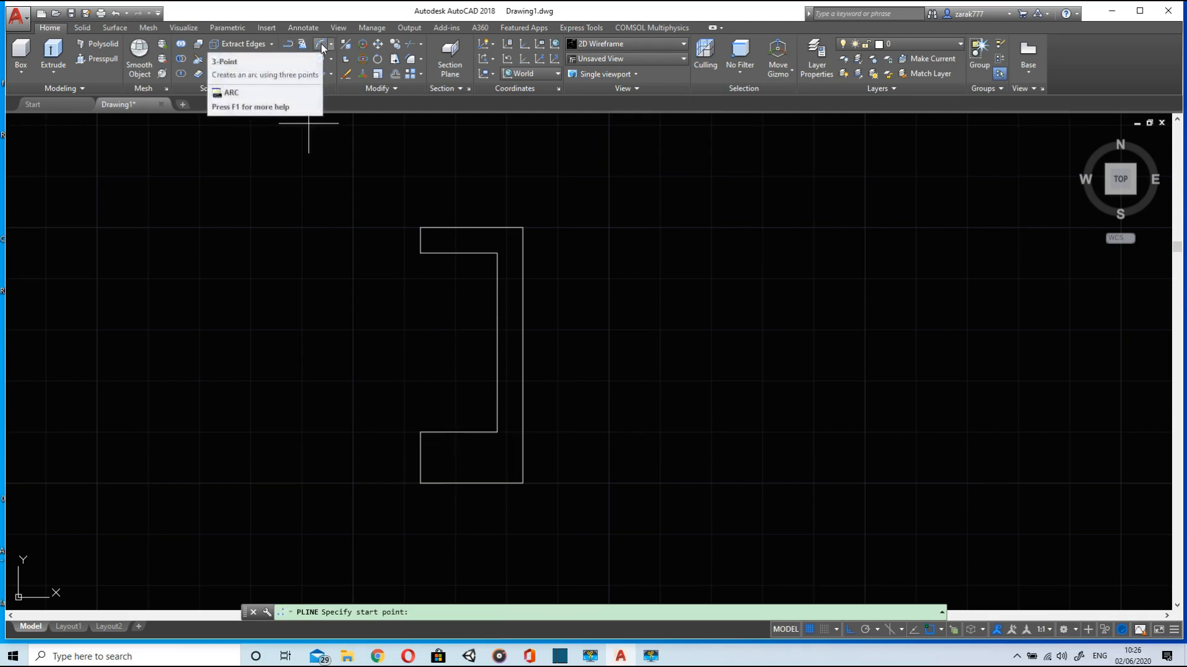
{"action": "left_click", "coordinate": [420, 432]}
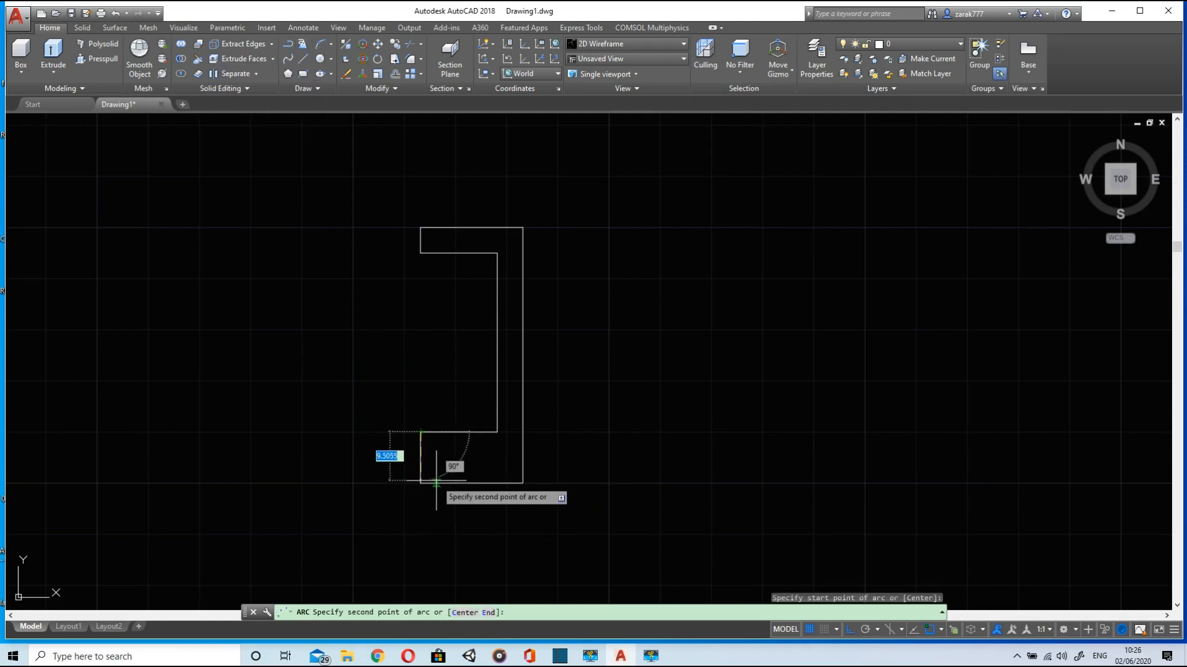
{"action": "left_click", "coordinate": [439, 475]}
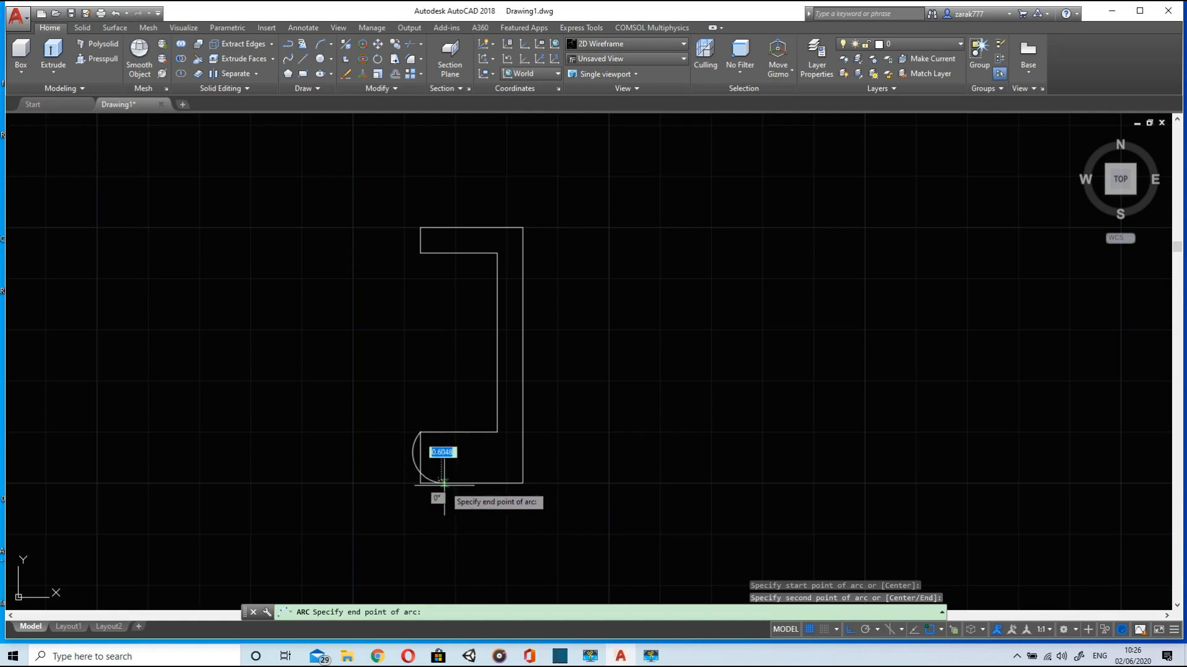
{"action": "key", "text": "Escape"}
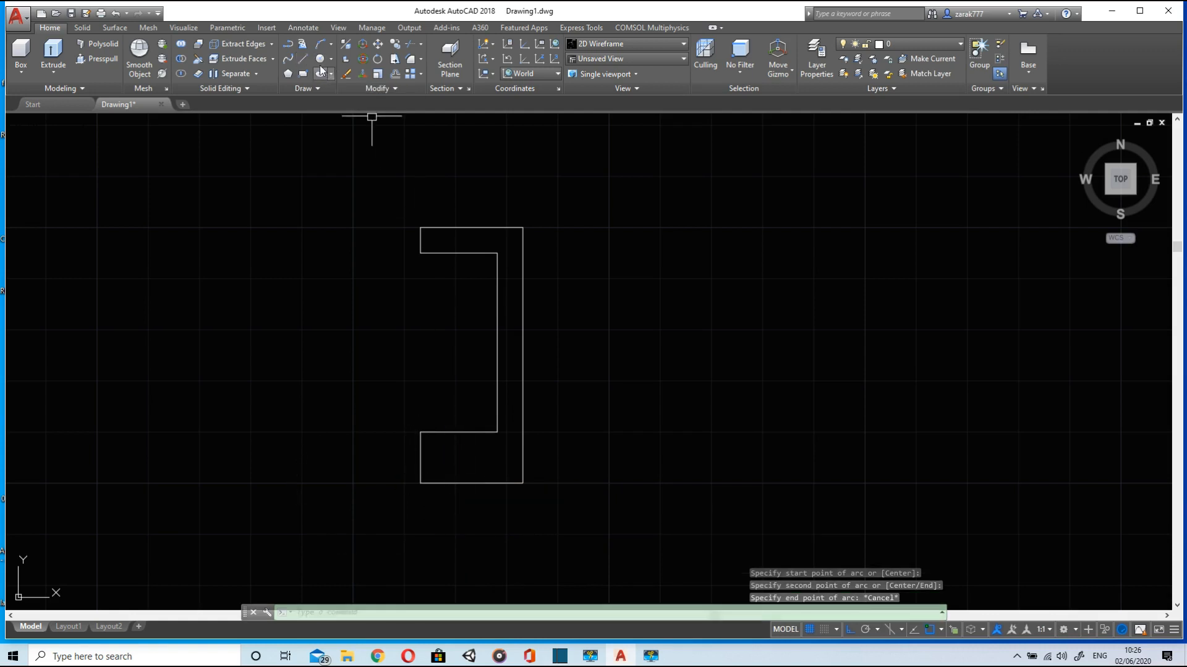
Draw a three-point arc from the lower flange's left edge midpoint through the inner corner to a point partway up the inner vertical line
{"action": "left_click", "coordinate": [330, 45]}
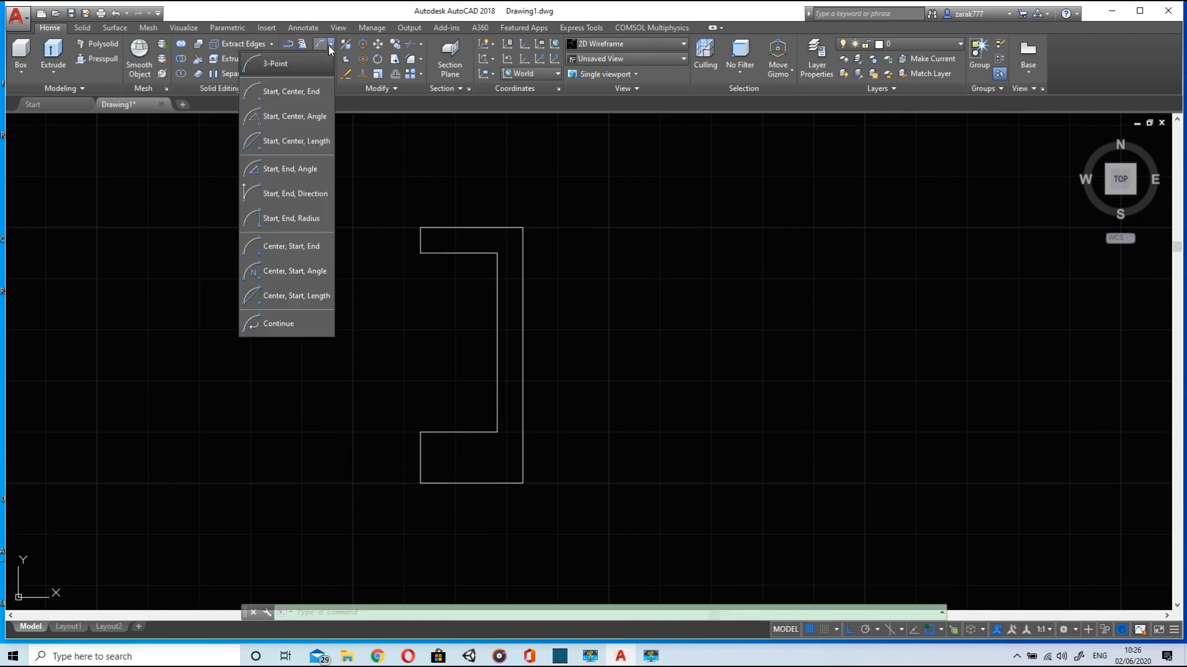
{"action": "left_click", "coordinate": [328, 46]}
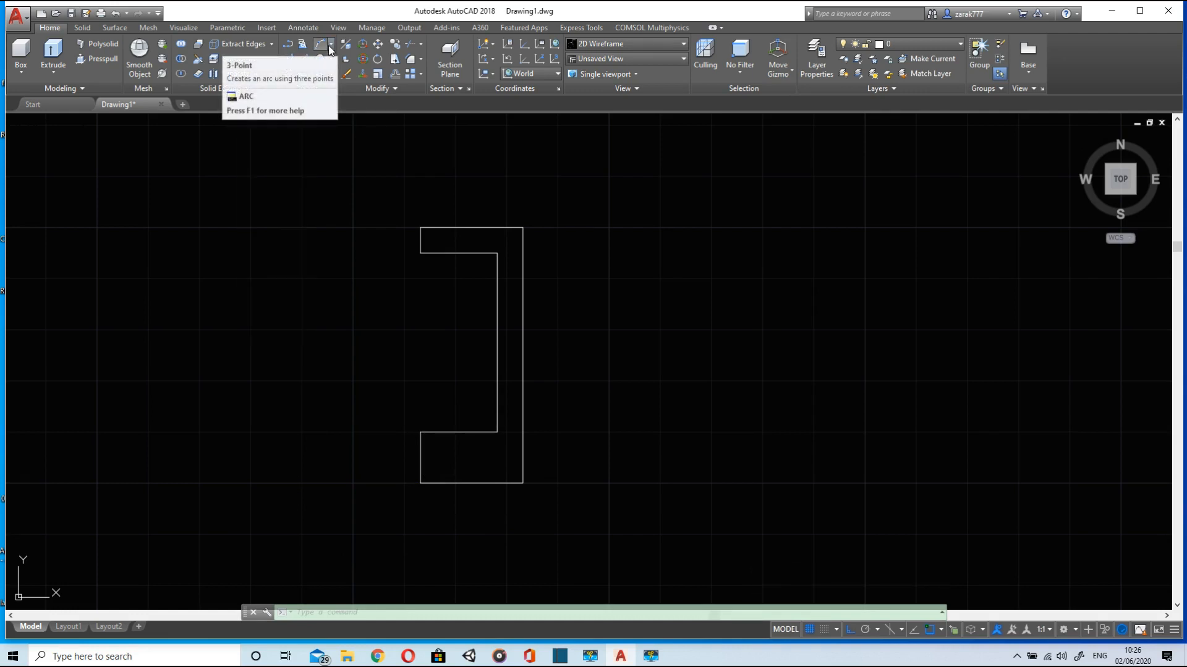
{"action": "left_click", "coordinate": [322, 49]}
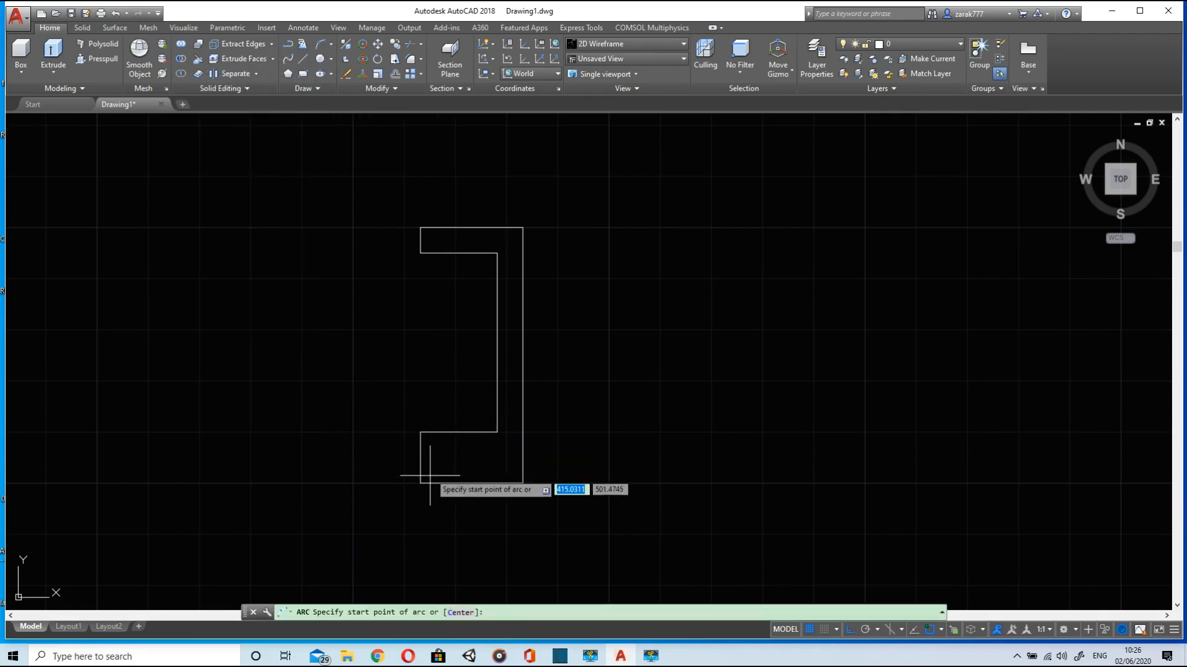
{"action": "left_click", "coordinate": [420, 458]}
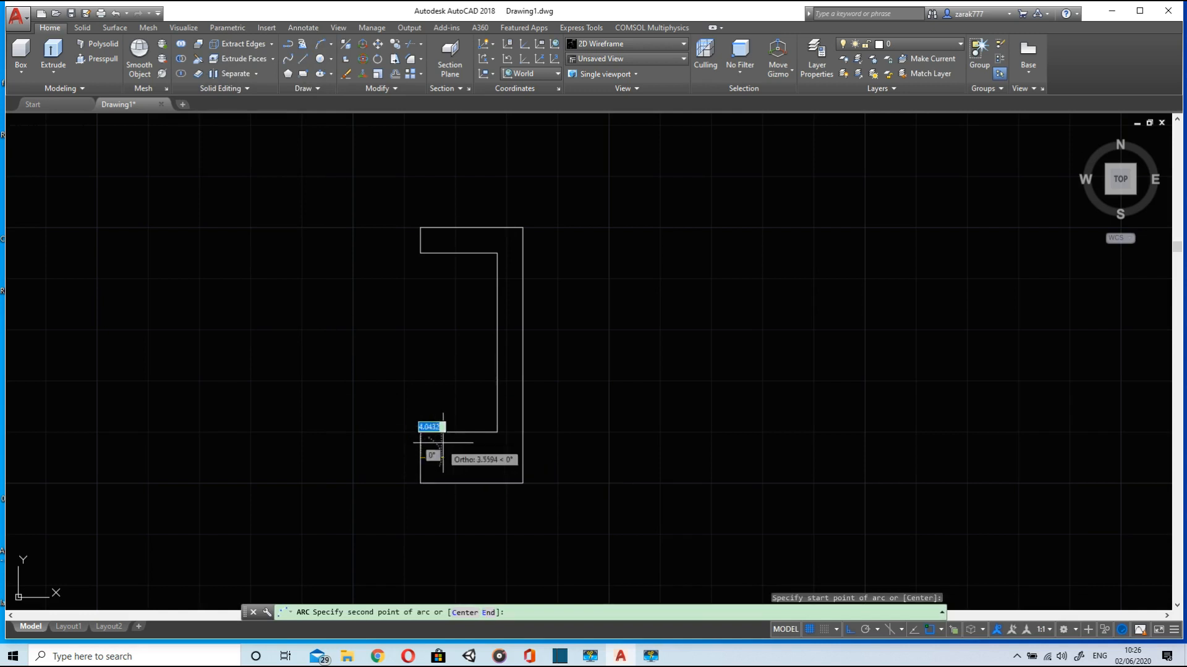
{"action": "left_click", "coordinate": [498, 429]}
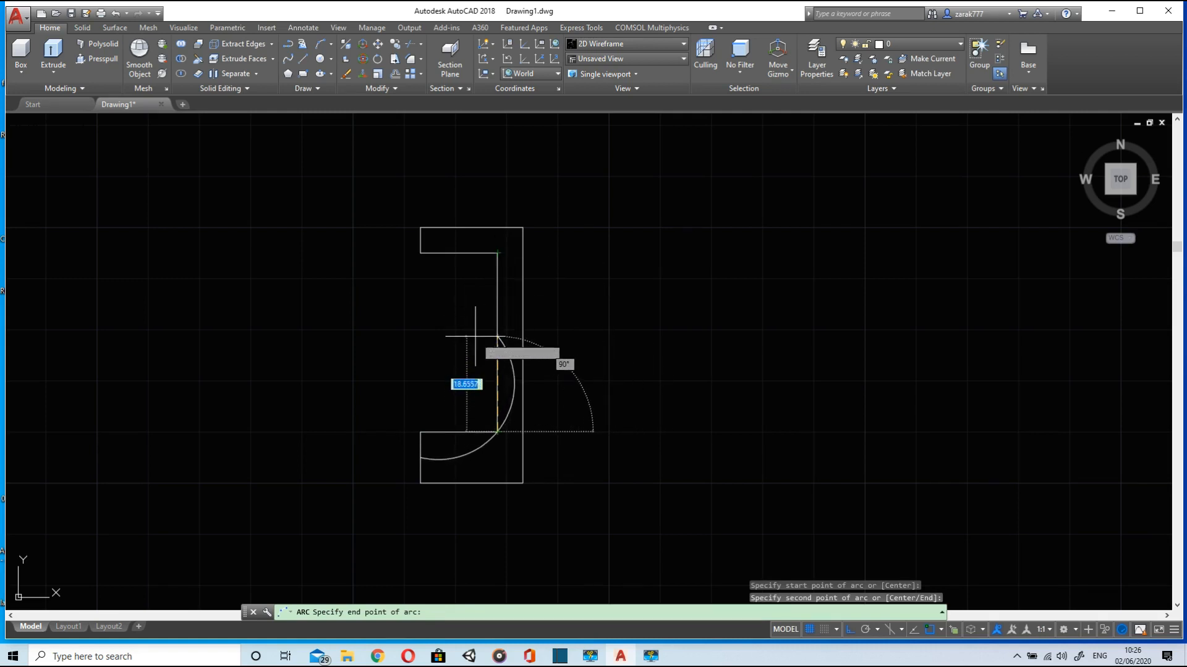
{"action": "key", "text": "Escape"}
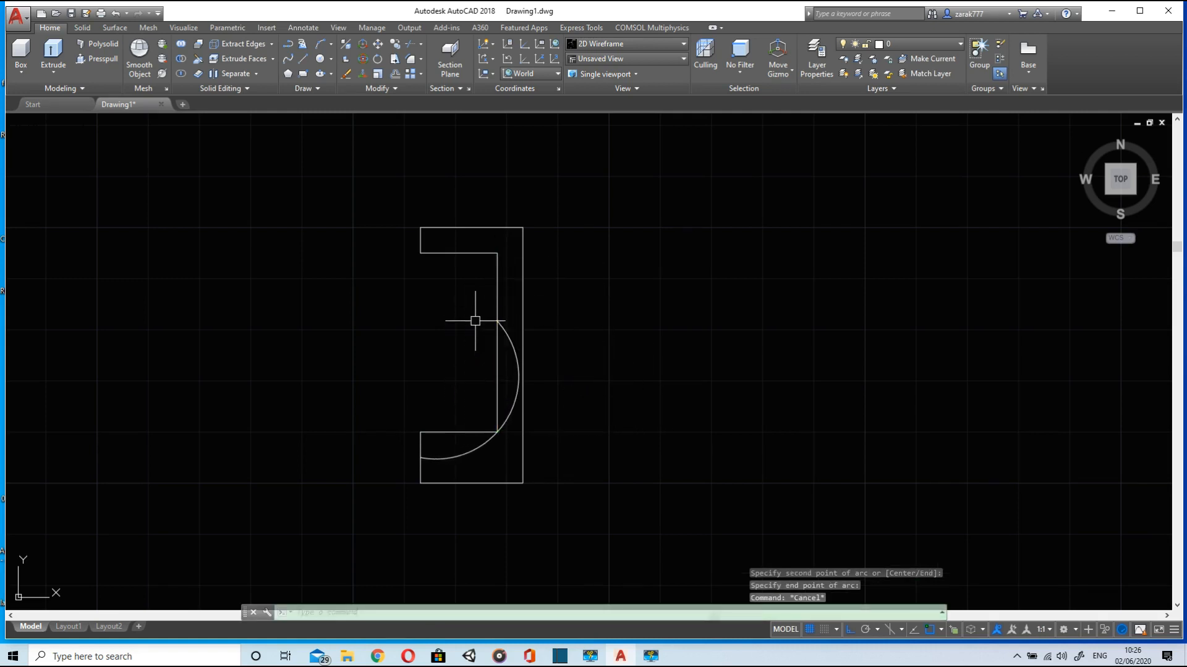
{"action": "left_click", "coordinate": [319, 45]}
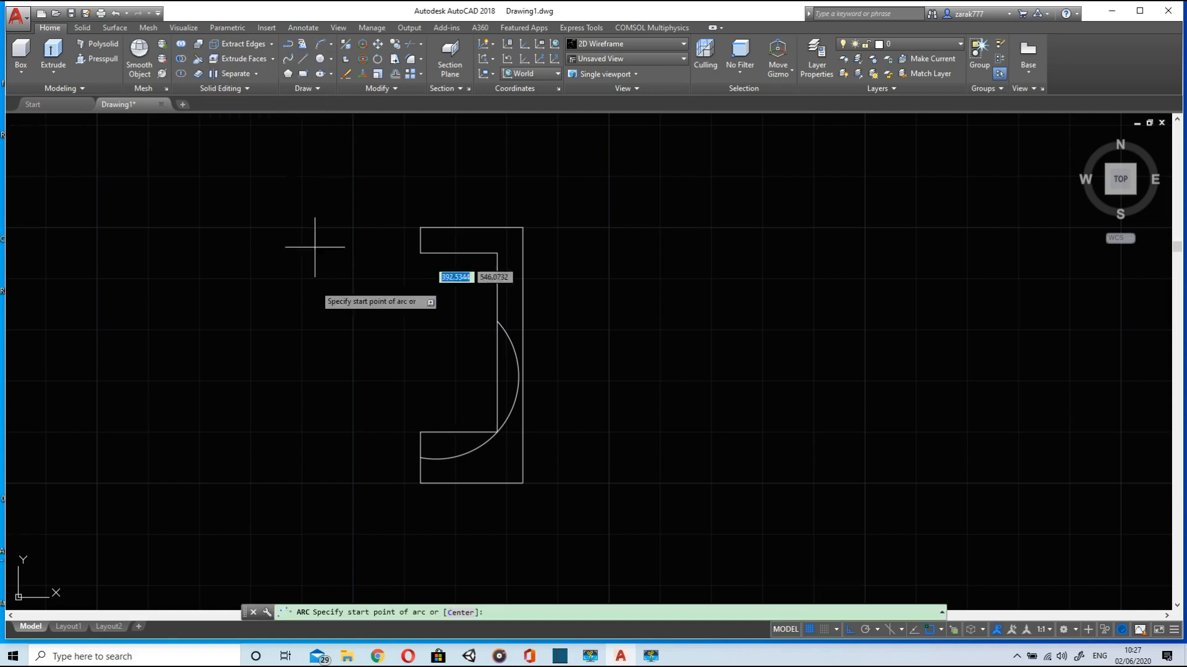
{"action": "left_click", "coordinate": [420, 476]}
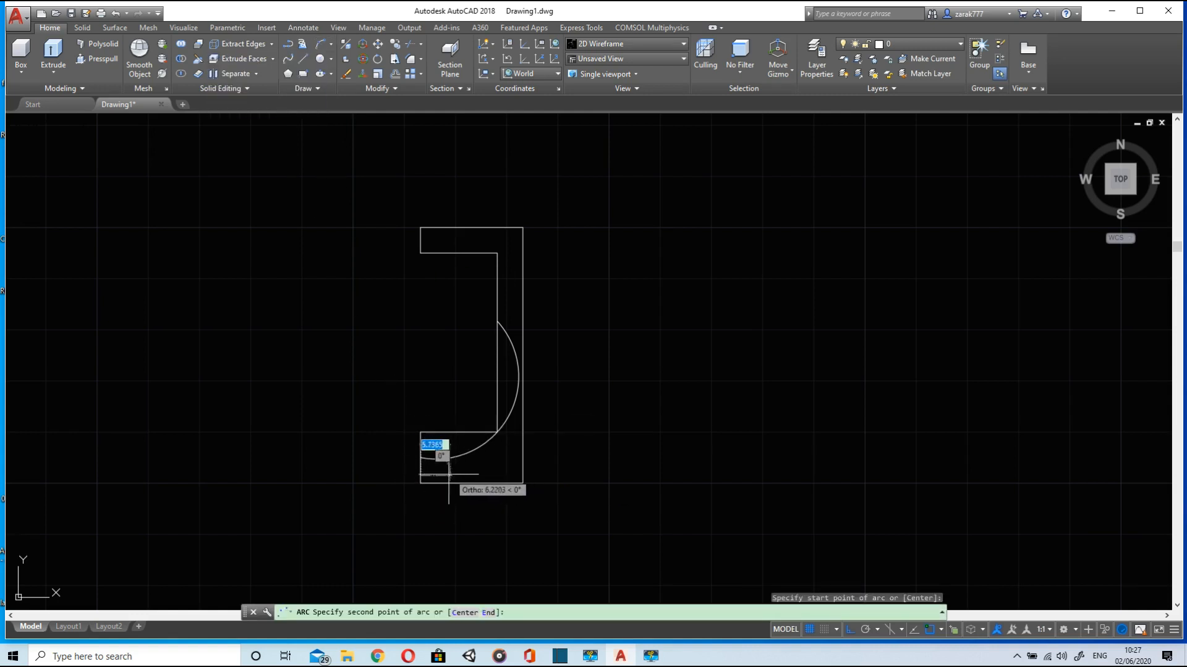
{"action": "left_click", "coordinate": [449, 487]}
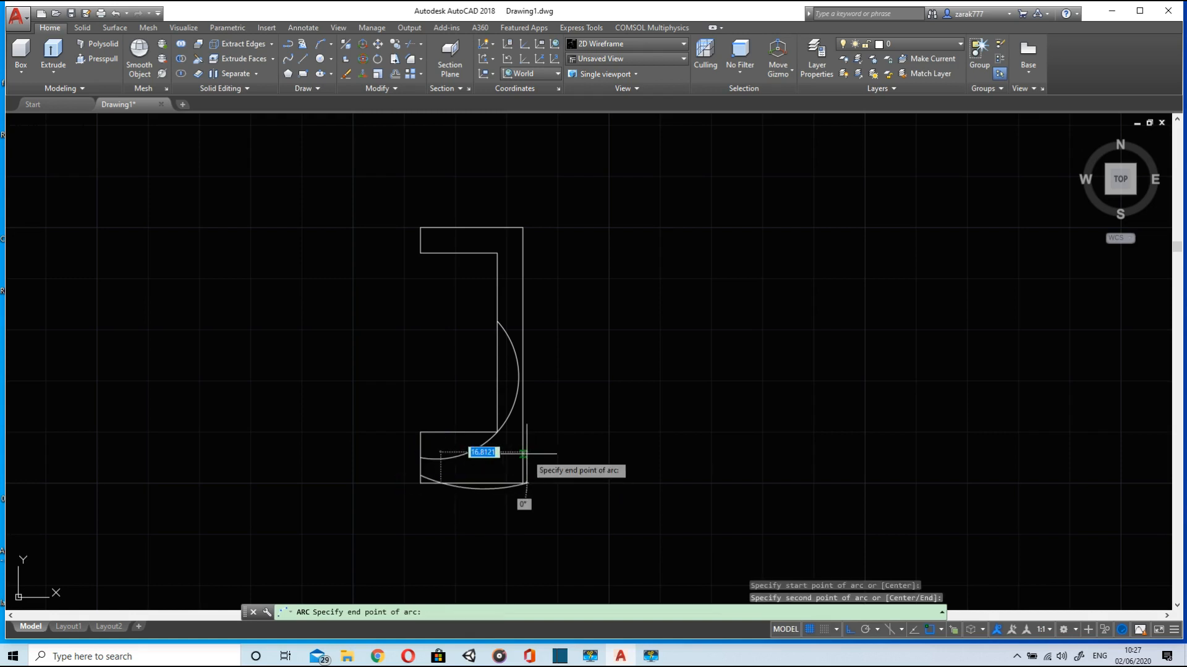
{"action": "key", "text": "Escape"}
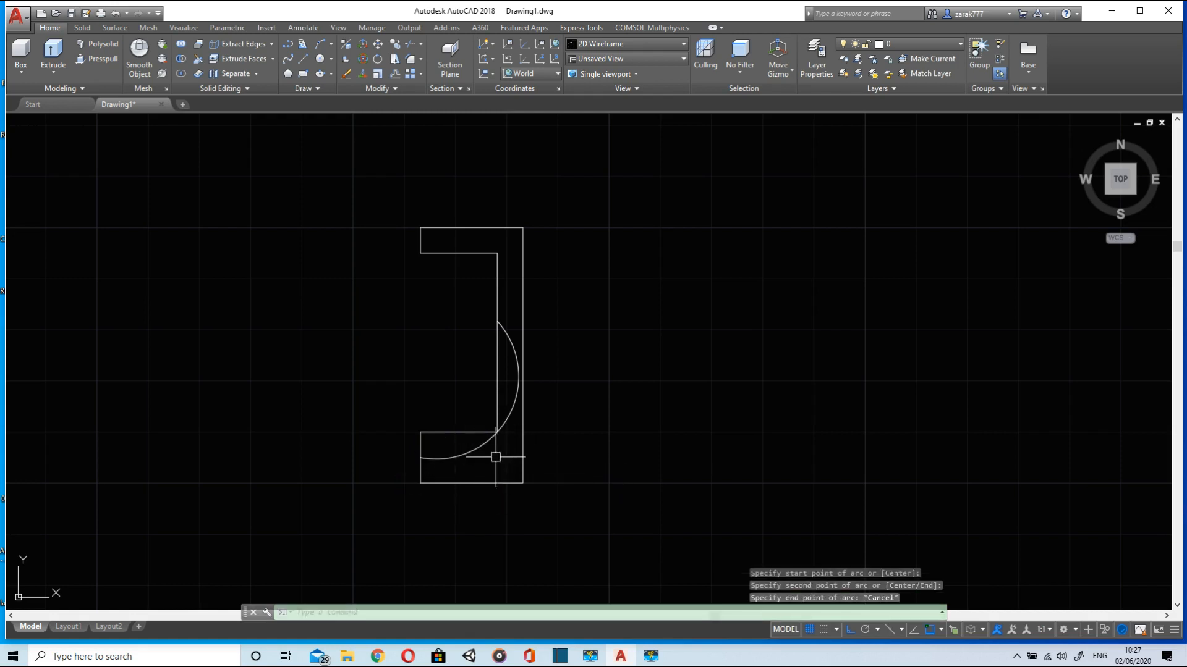
Draw a shallow three-point arc from low on the flange's left edge, through the base line, to a point outside the profile's right side
{"action": "left_click", "coordinate": [320, 43]}
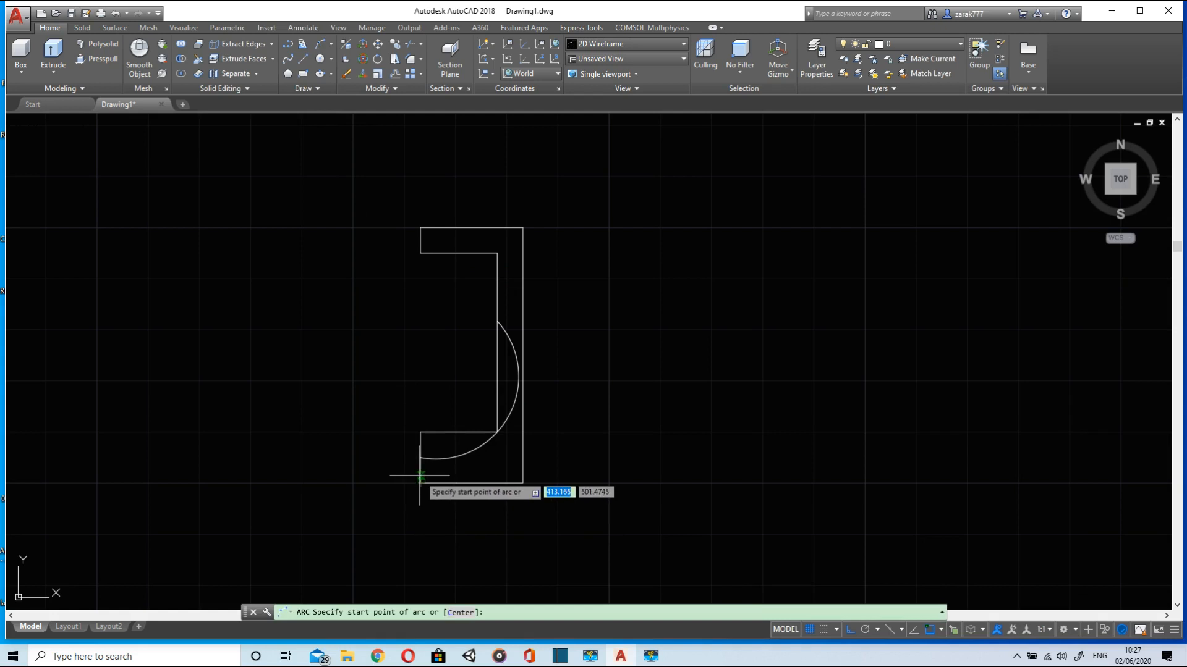
{"action": "left_click", "coordinate": [436, 485]}
{"action": "left_click", "coordinate": [460, 484]}
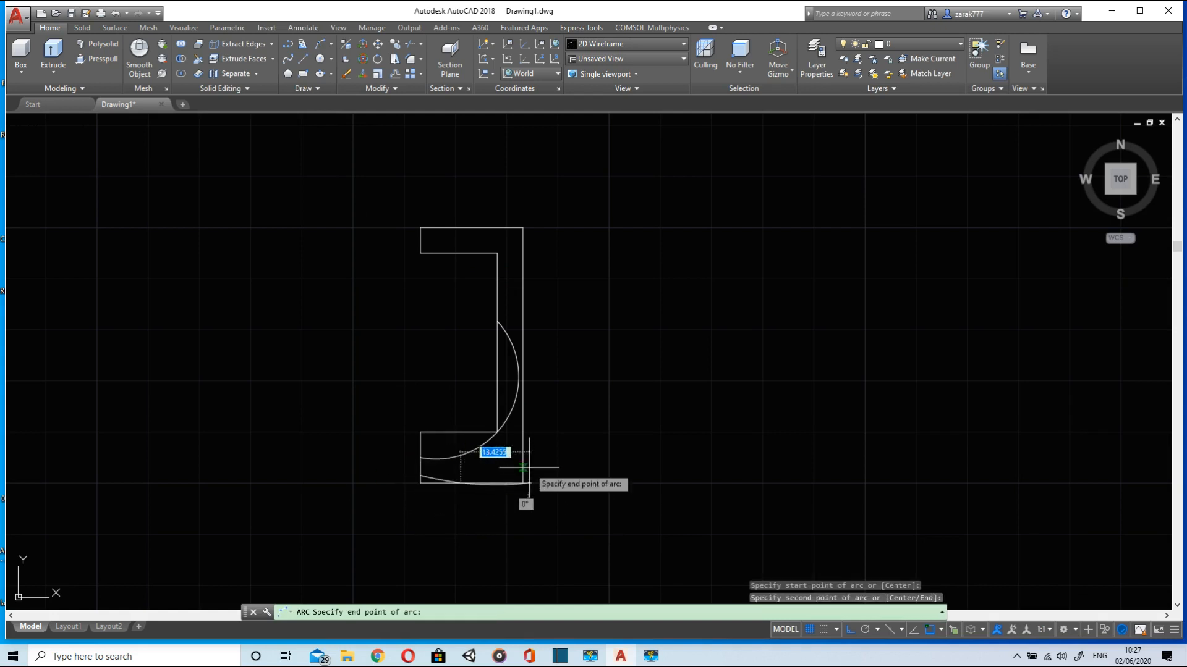
{"action": "left_click", "coordinate": [622, 433]}
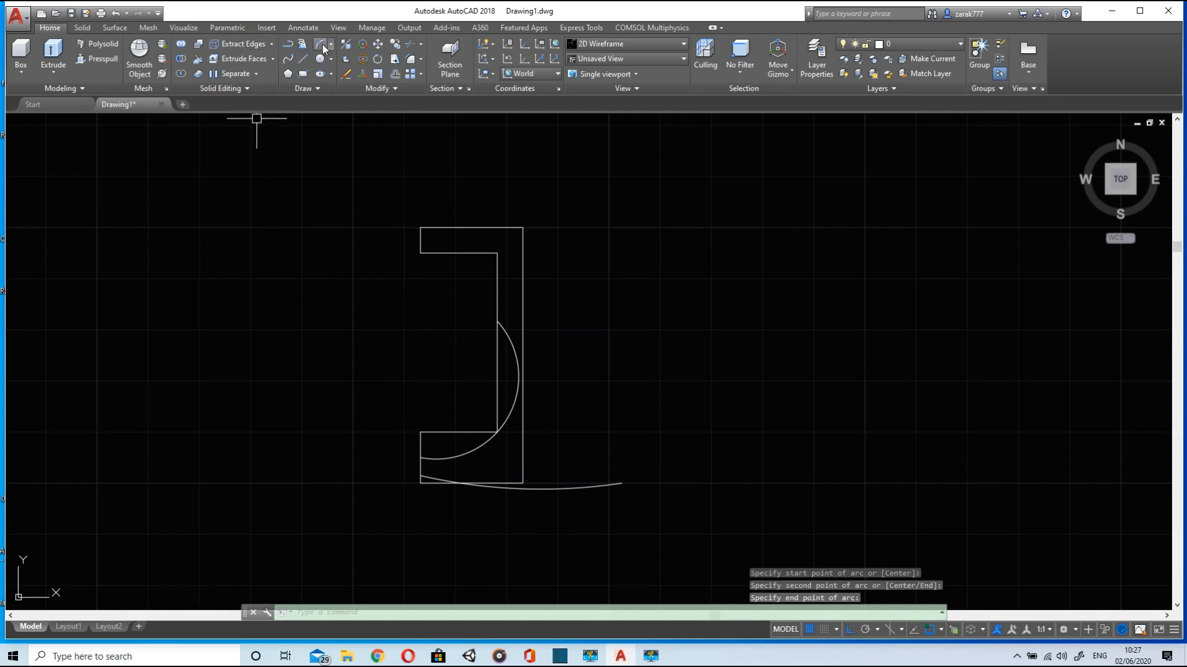
Draw a three-point arc from the profile's outer right edge through the base line, ending outside the profile at the lower left
{"action": "left_click", "coordinate": [321, 45]}
{"action": "left_click", "coordinate": [522, 483]}
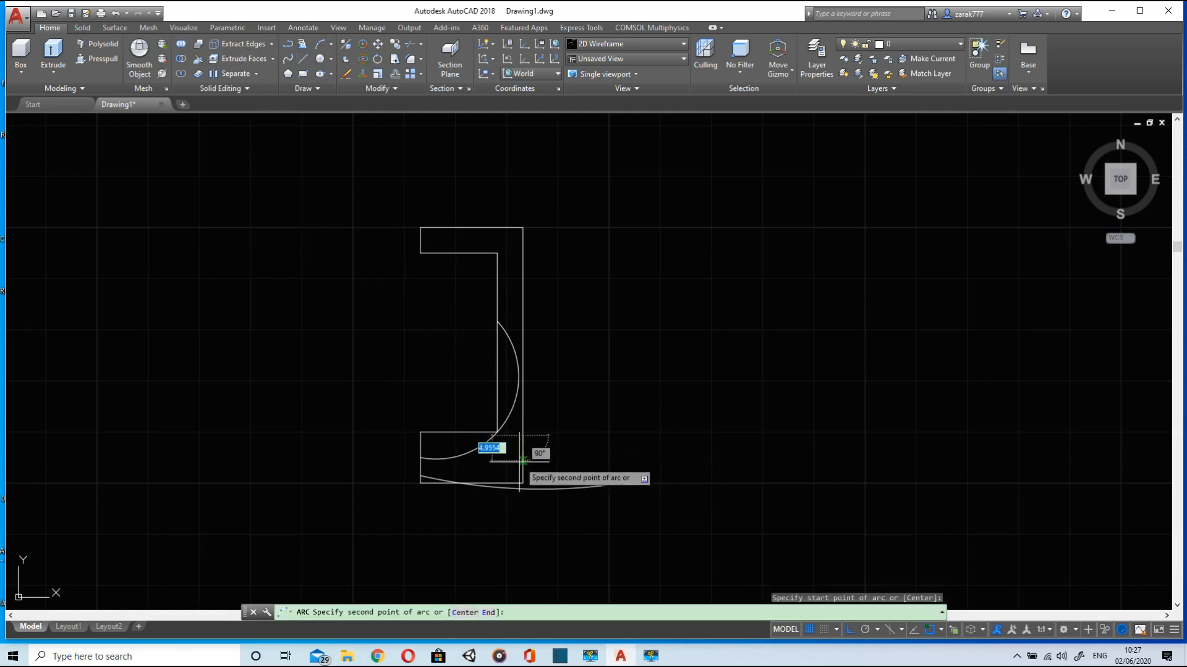
{"action": "left_click", "coordinate": [487, 482]}
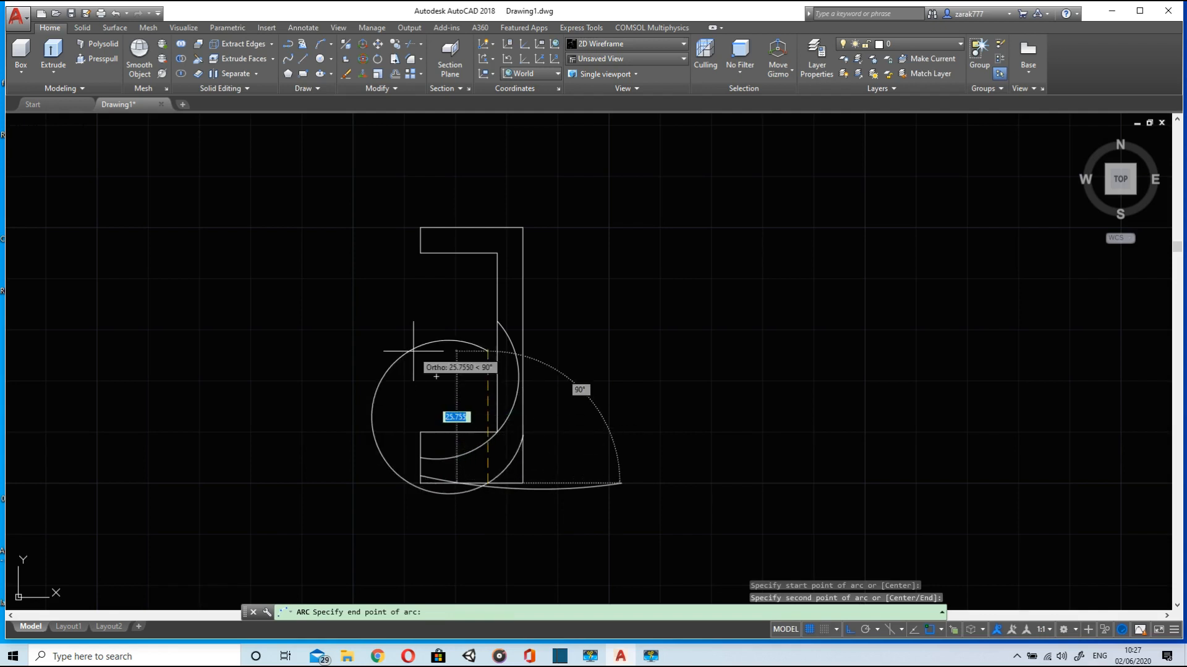
{"action": "left_click", "coordinate": [357, 523]}
{"action": "key", "text": "Escape"}
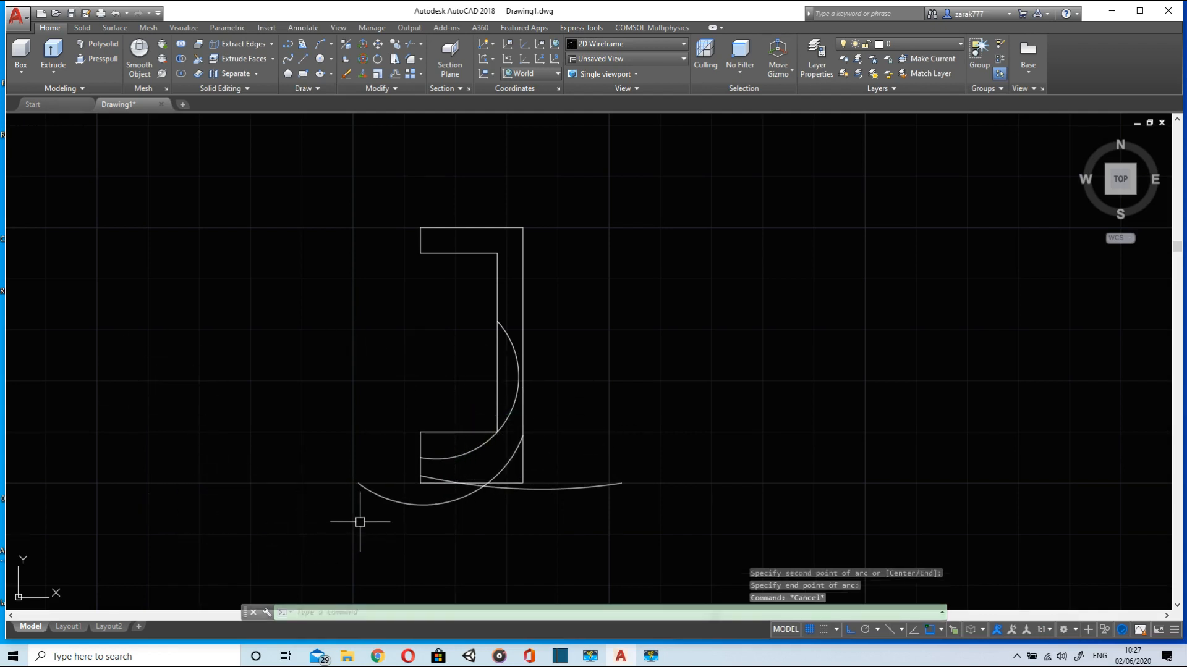
Trim the lower flange's left edge above the upper arc, using all lines and arcs as cutting edges
{"action": "scroll", "coordinate": [576, 486], "scroll_direction": "up", "scroll_amount": 6}
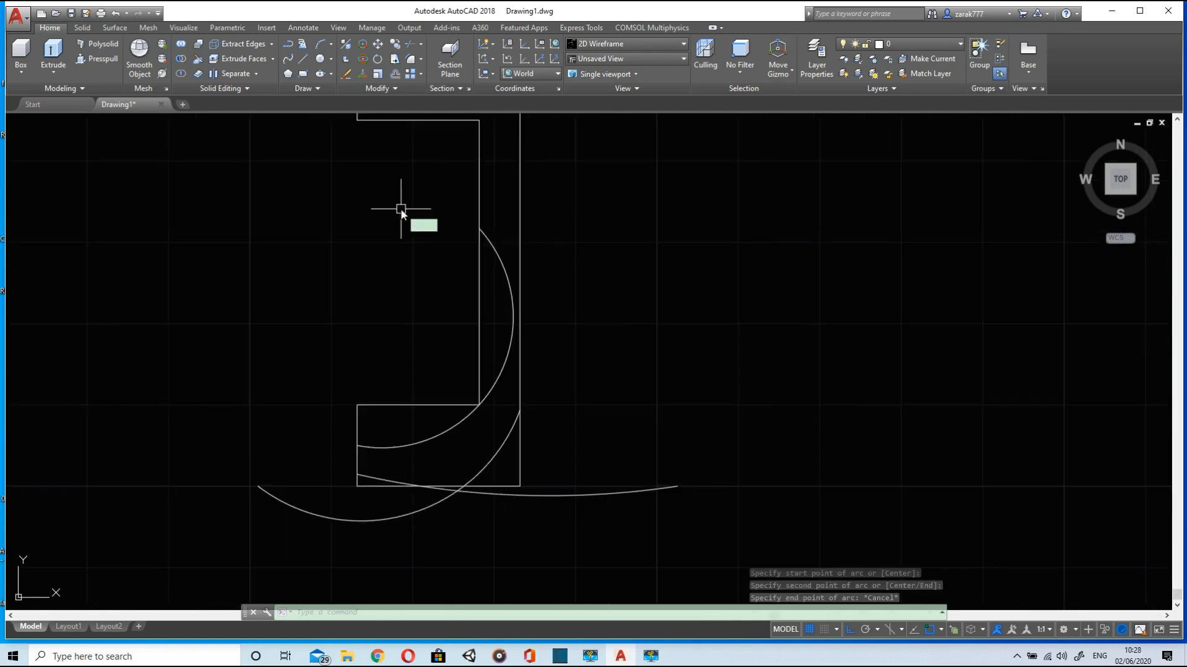
{"action": "type", "text": "tr"}
{"action": "key", "text": "Return"}
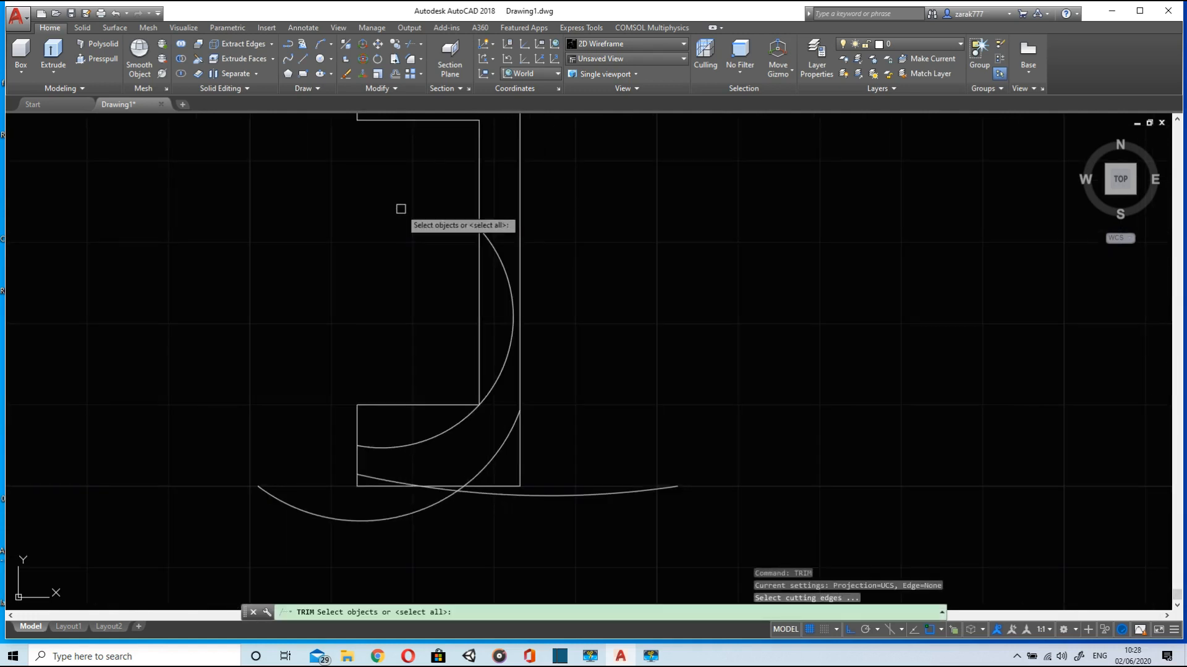
{"action": "scroll", "coordinate": [410, 209], "scroll_direction": "down", "scroll_amount": 6}
{"action": "mouse_move", "coordinate": [484, 207]}
{"action": "left_mouse_down"}
{"action": "mouse_move", "coordinate": [413, 371]}
{"action": "mouse_move", "coordinate": [554, 349]}
{"action": "left_mouse_up"}
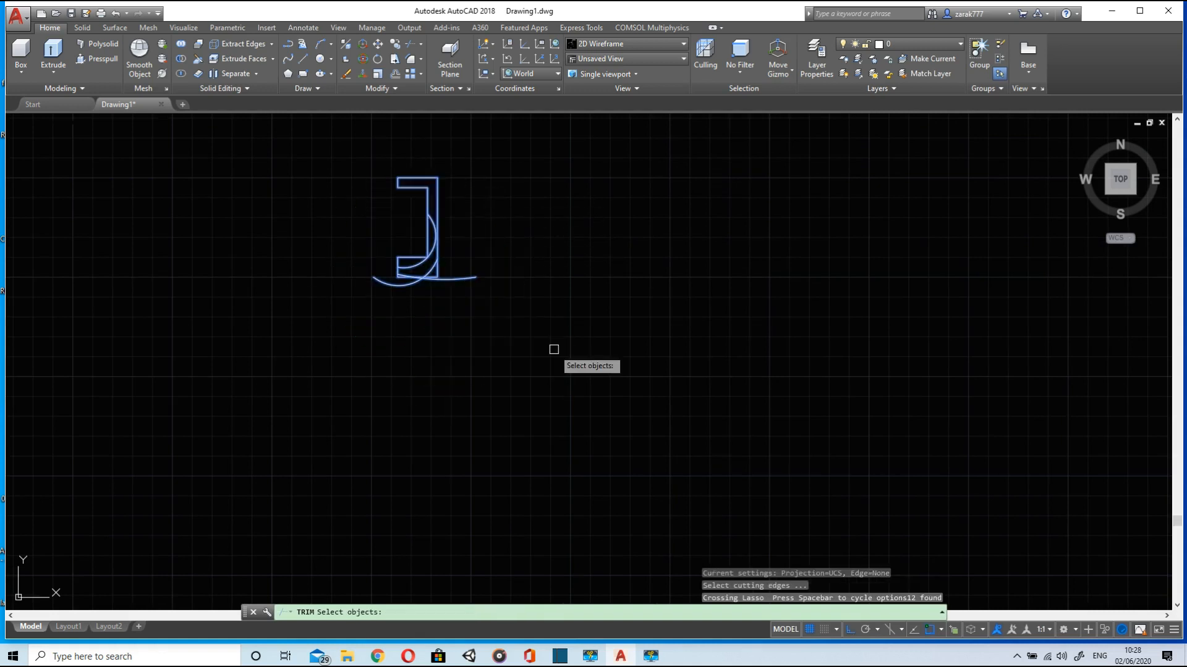
{"action": "key", "text": "Return"}
{"action": "scroll", "coordinate": [389, 219], "scroll_direction": "up", "scroll_amount": 4}
{"action": "right_click", "coordinate": [419, 312]}
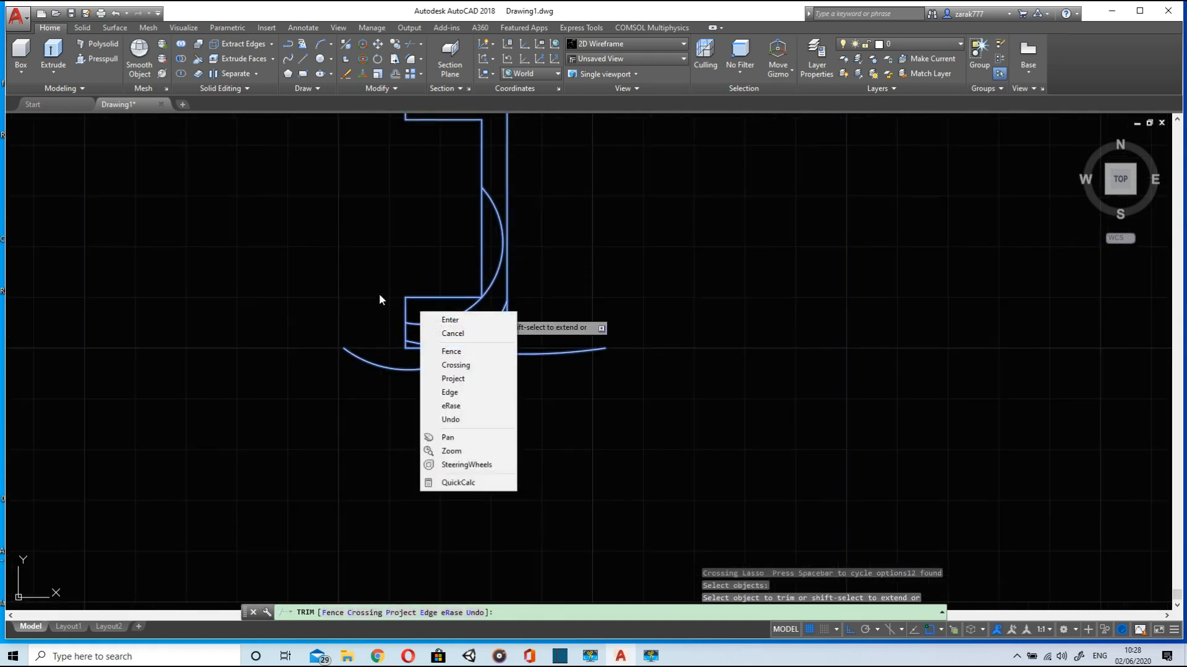
{"action": "left_click", "coordinate": [377, 297]}
{"action": "left_click", "coordinate": [369, 350]}
{"action": "scroll", "coordinate": [410, 339], "scroll_direction": "up", "scroll_amount": 4}
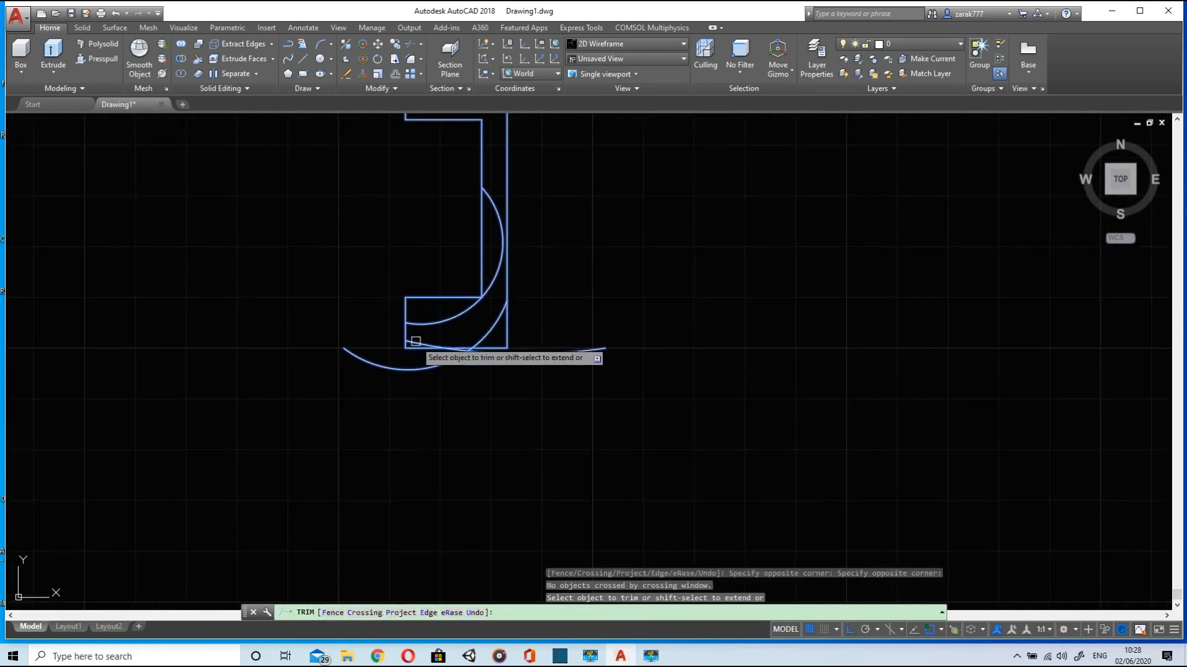
{"action": "left_click", "coordinate": [393, 271]}
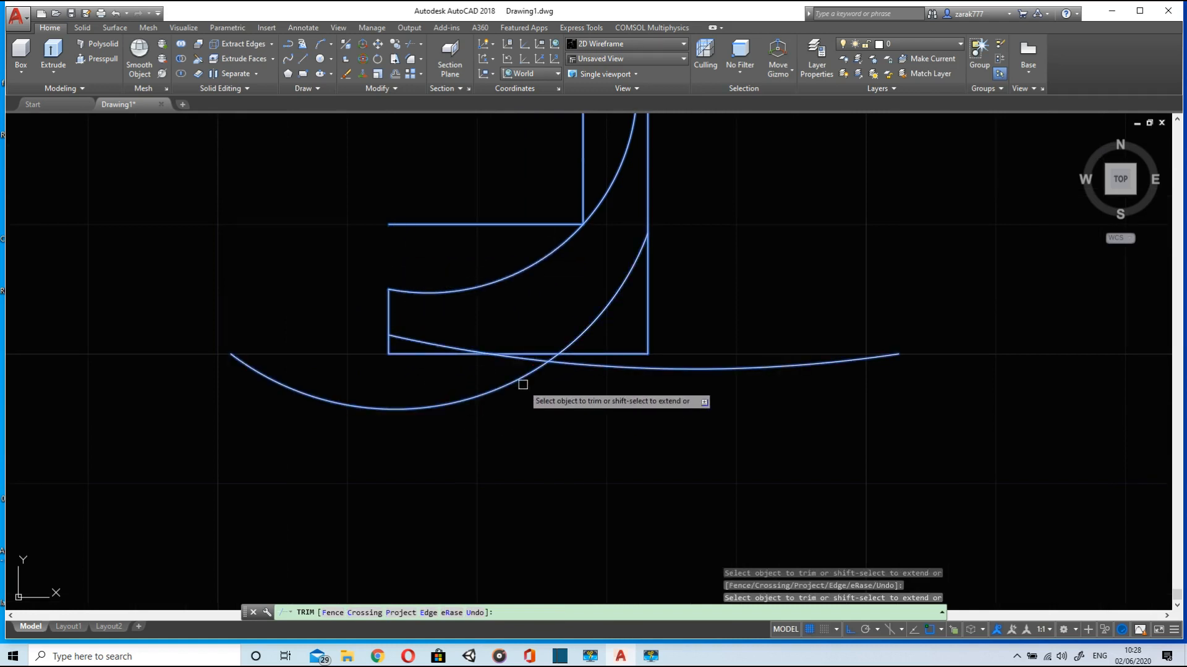
Trim off the portions of the steep and shallow arcs that extend below the base line
{"action": "scroll", "coordinate": [518, 391], "scroll_direction": "up", "scroll_amount": 4}
{"action": "left_click", "coordinate": [532, 345]}
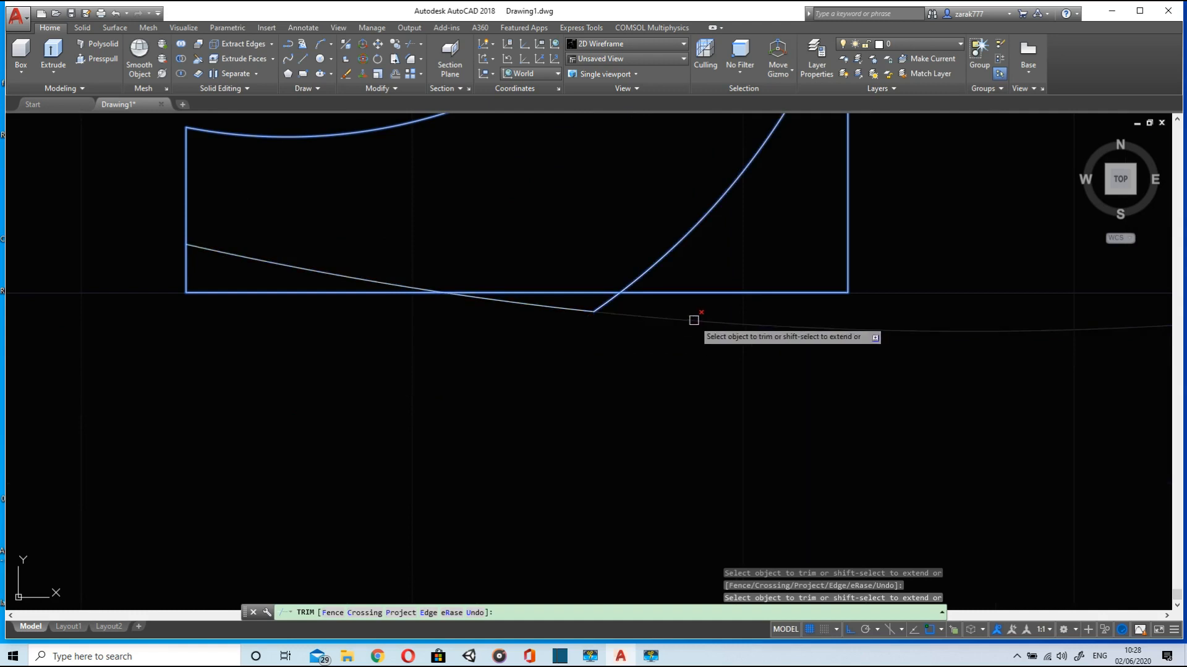
{"action": "left_click", "coordinate": [694, 321]}
{"action": "left_click", "coordinate": [585, 310]}
{"action": "scroll", "coordinate": [604, 328], "scroll_direction": "down", "scroll_amount": 5}
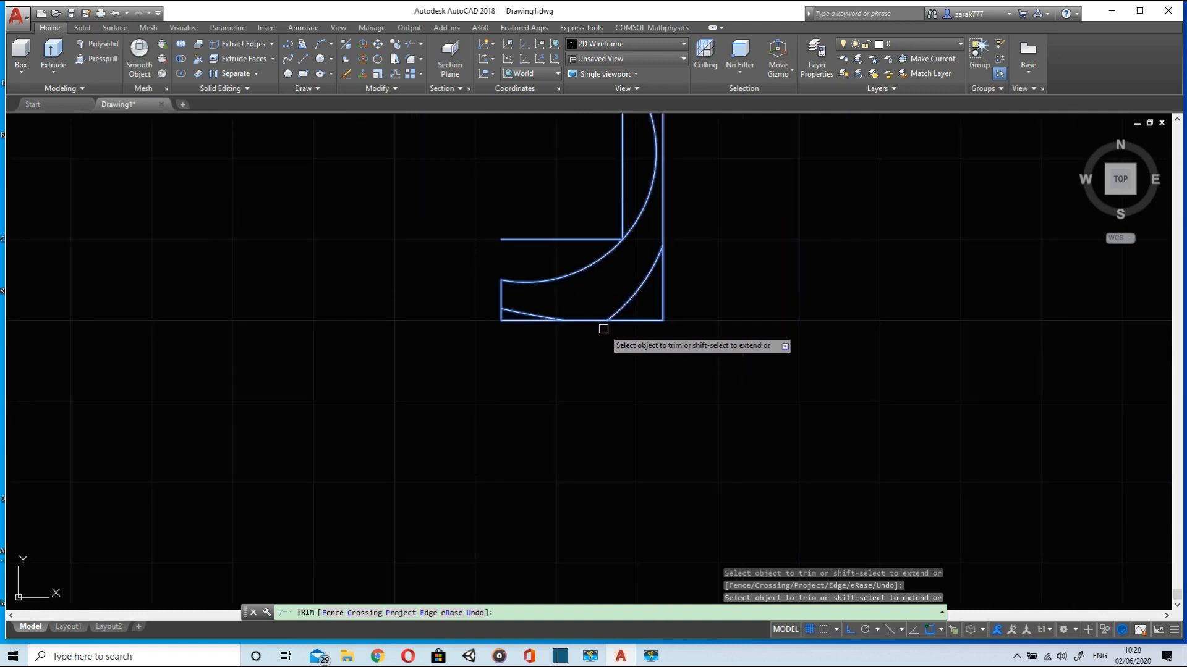
Trim the outer vertical line, base line and left edge where they form corners outside the two lower arcs
{"action": "middle_click_drag", "start_coordinate": [747, 300], "coordinate": [532, 446]}
{"action": "left_click", "coordinate": [453, 432]}
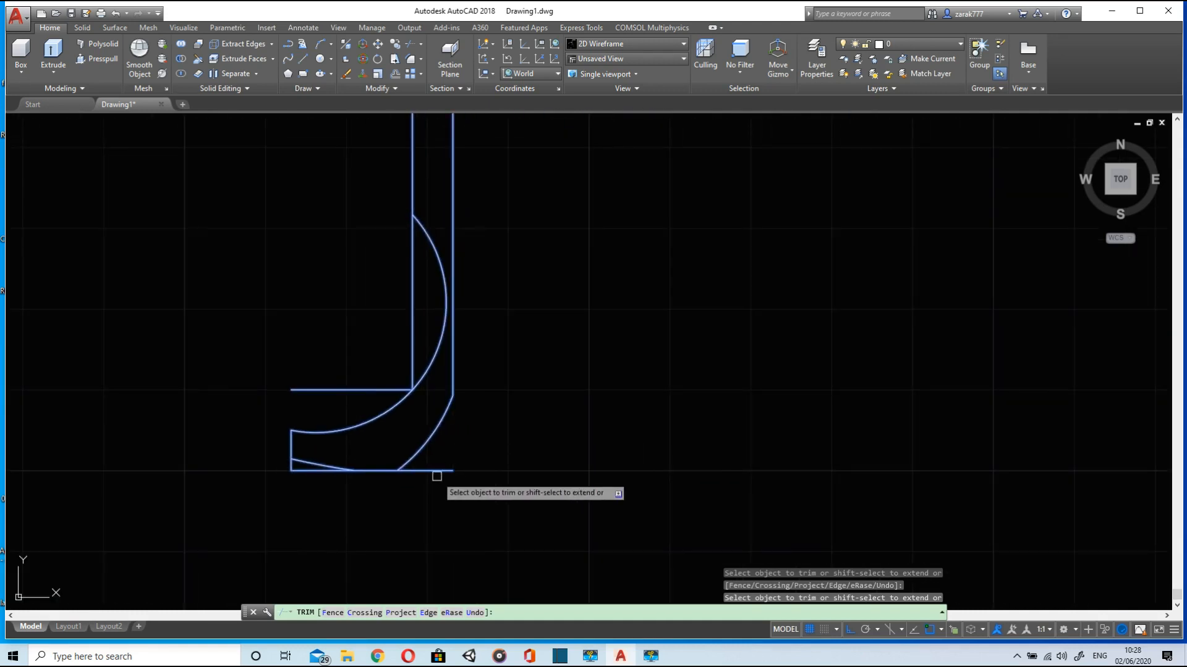
{"action": "left_click", "coordinate": [435, 472]}
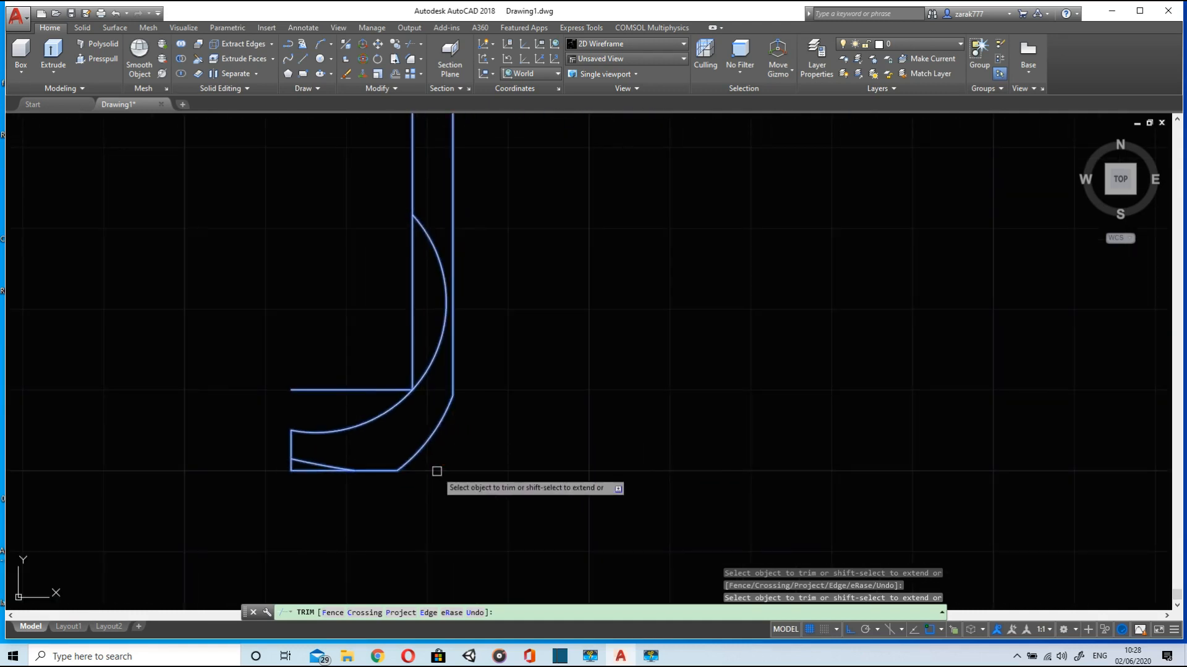
{"action": "left_click", "coordinate": [316, 471]}
{"action": "left_click", "coordinate": [291, 468]}
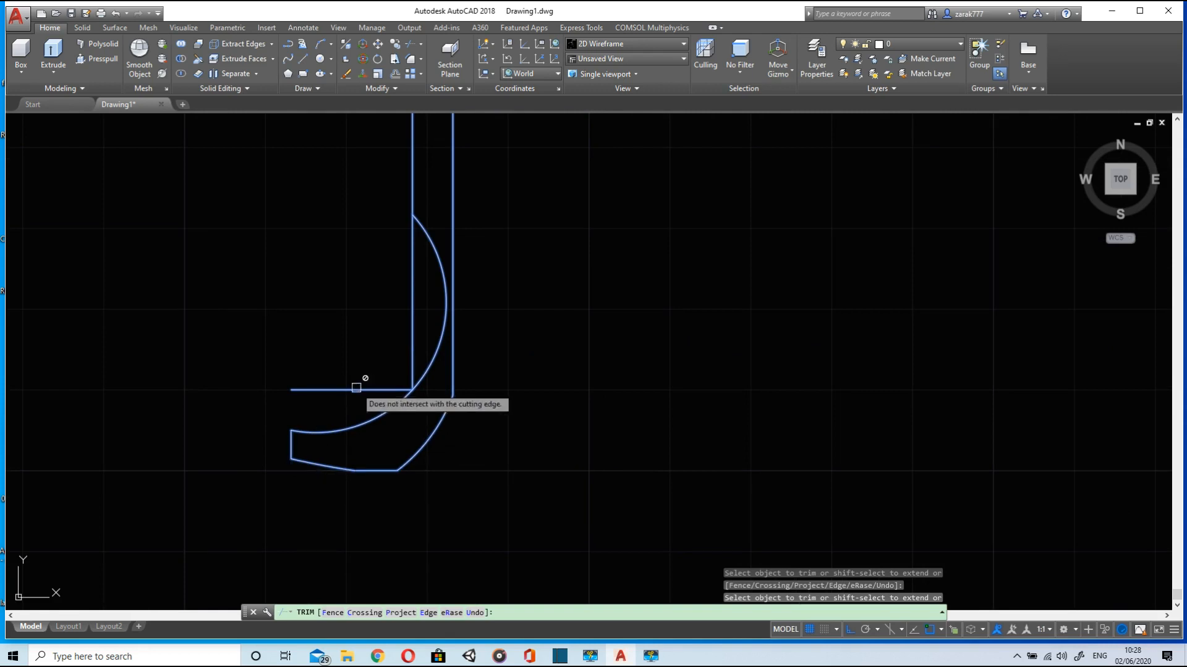
Trim the inner vertical line alongside the upper arc and delete the leftover flange line and vertical stub
{"action": "left_click", "coordinate": [412, 337]}
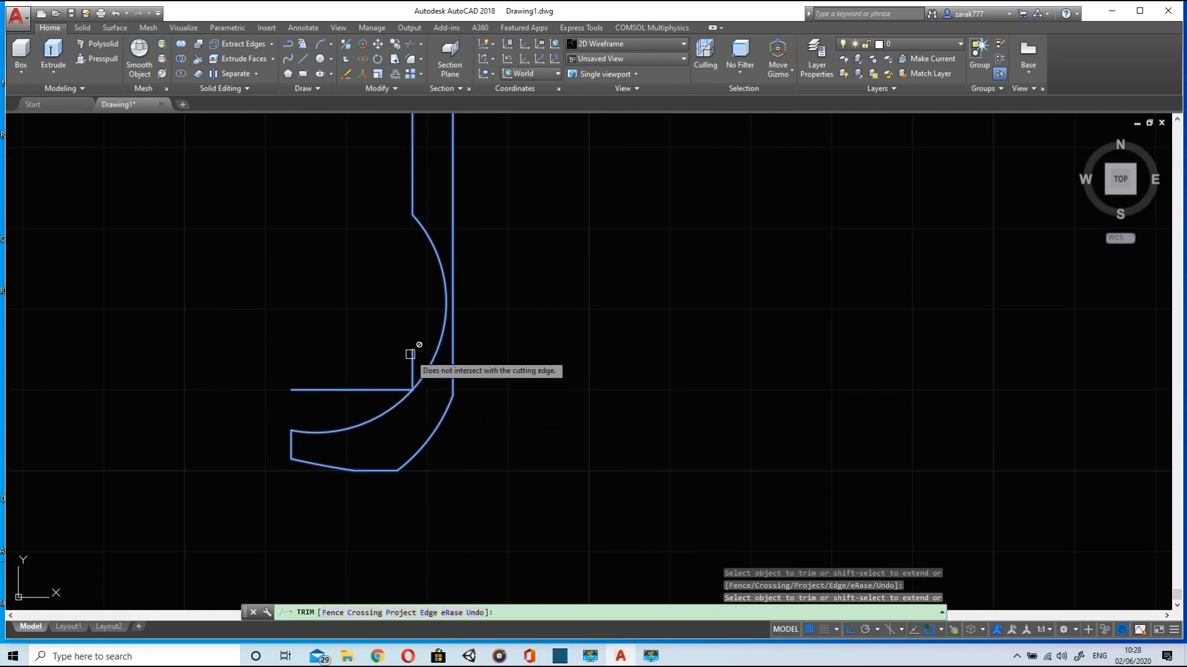
{"action": "key", "text": "Escape"}
{"action": "key", "text": "Escape"}
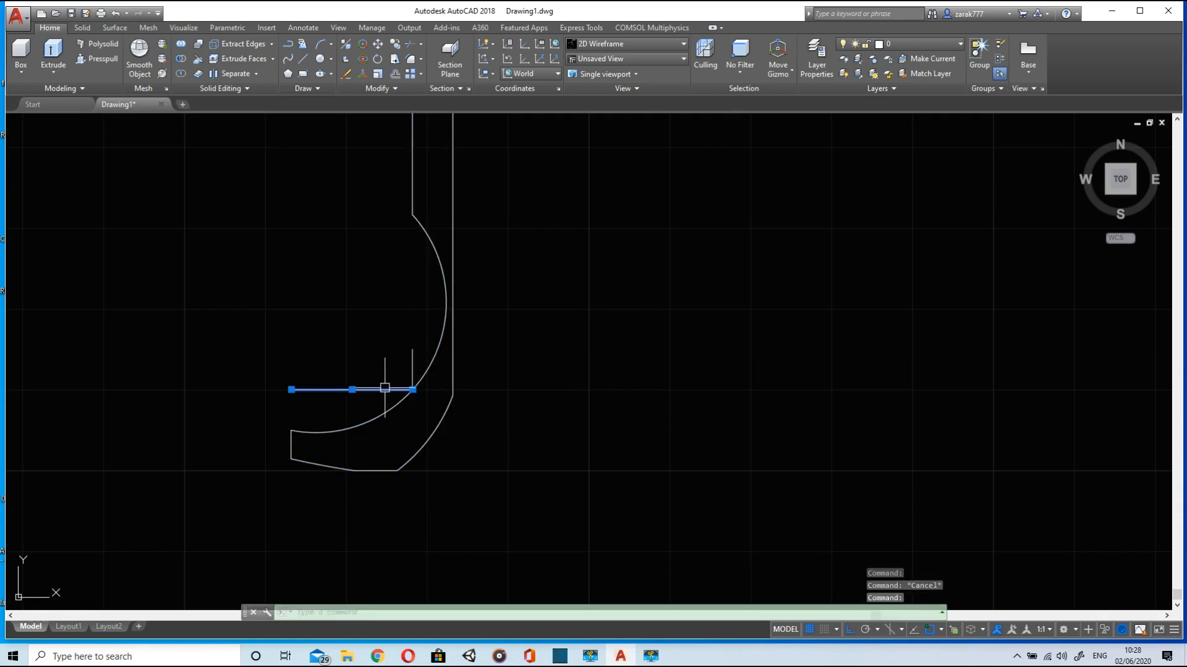
{"action": "key", "text": "Delete"}
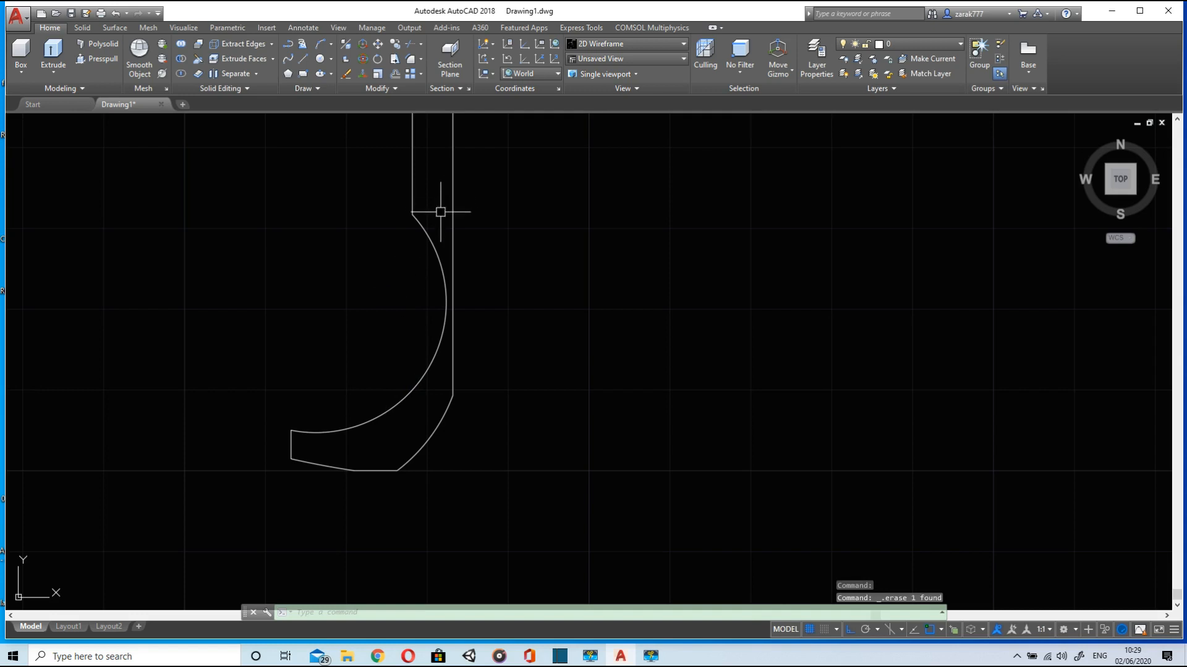
Draw a three-point arc from the inner vertical line's lower end across the inner arc, ending below the profile with Ortho off
{"action": "left_click", "coordinate": [319, 44]}
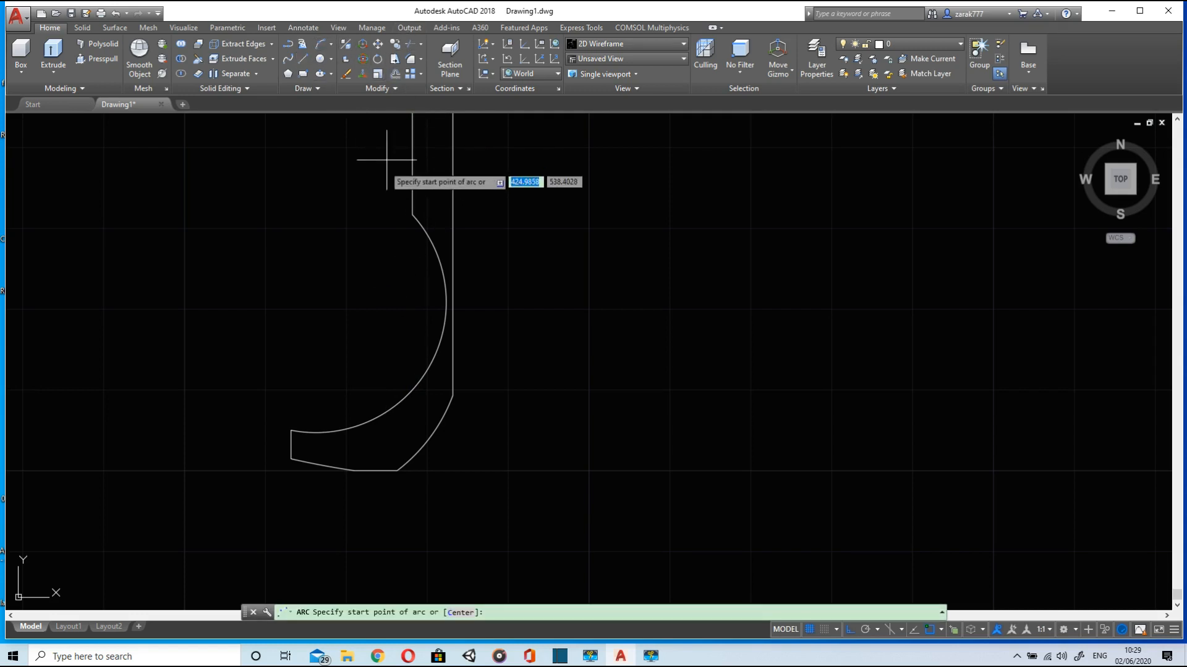
{"action": "left_click", "coordinate": [413, 215]}
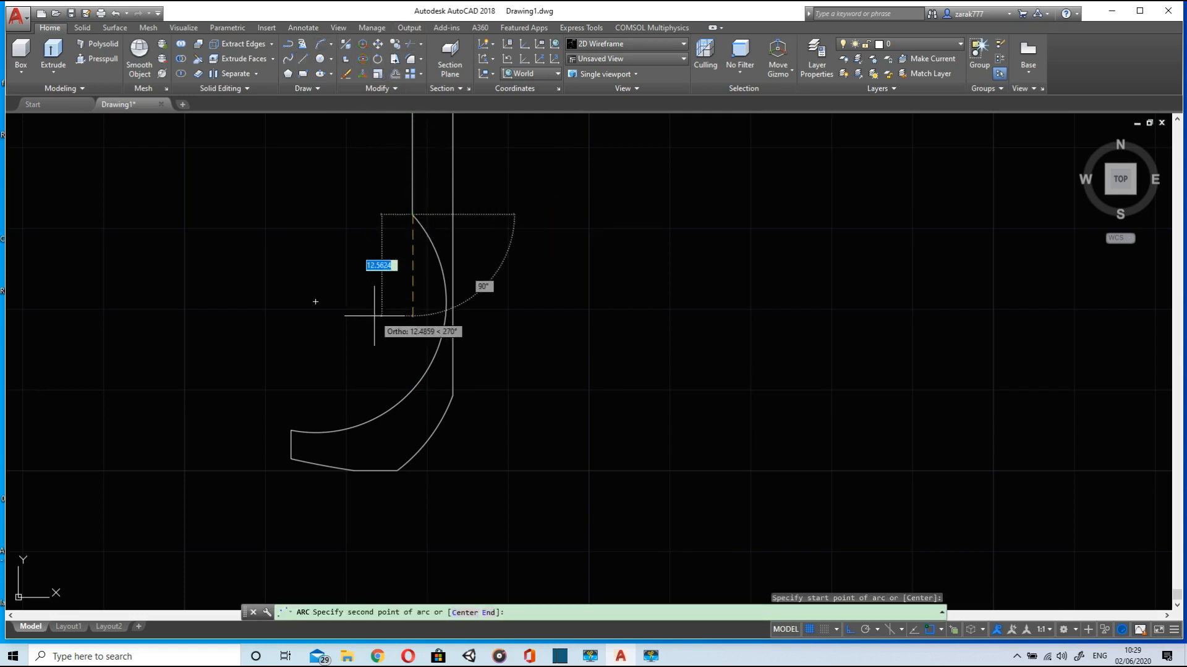
{"action": "left_click", "coordinate": [378, 433]}
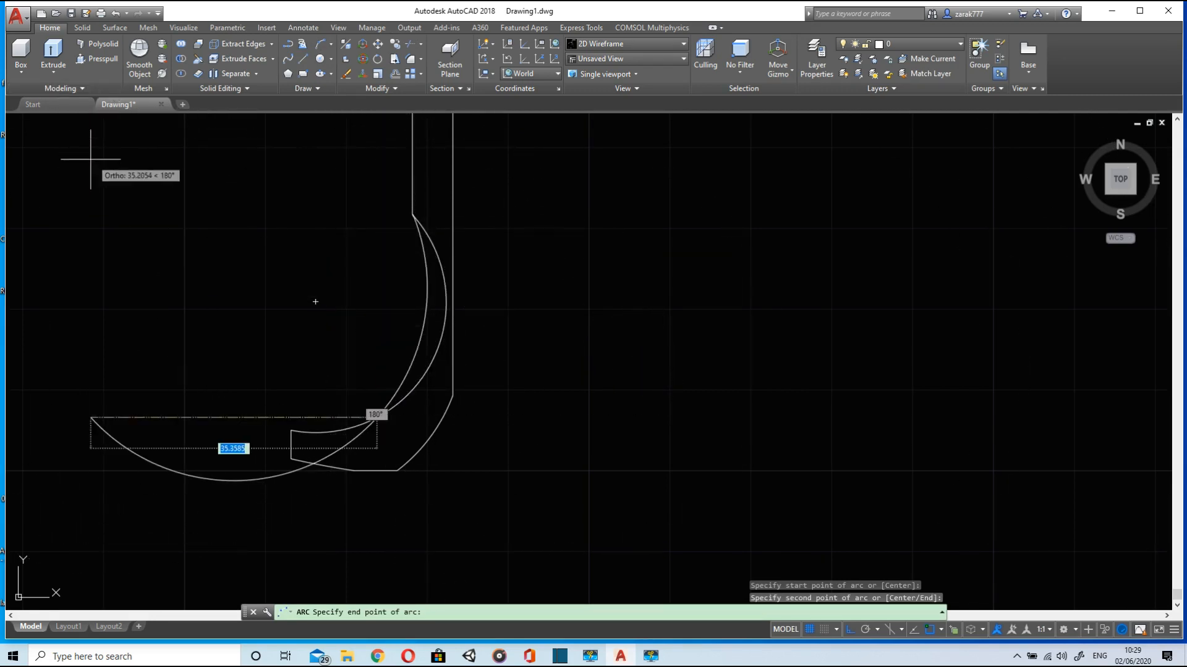
{"action": "middle_click_drag", "start_coordinate": [103, 225], "coordinate": [268, 248]}
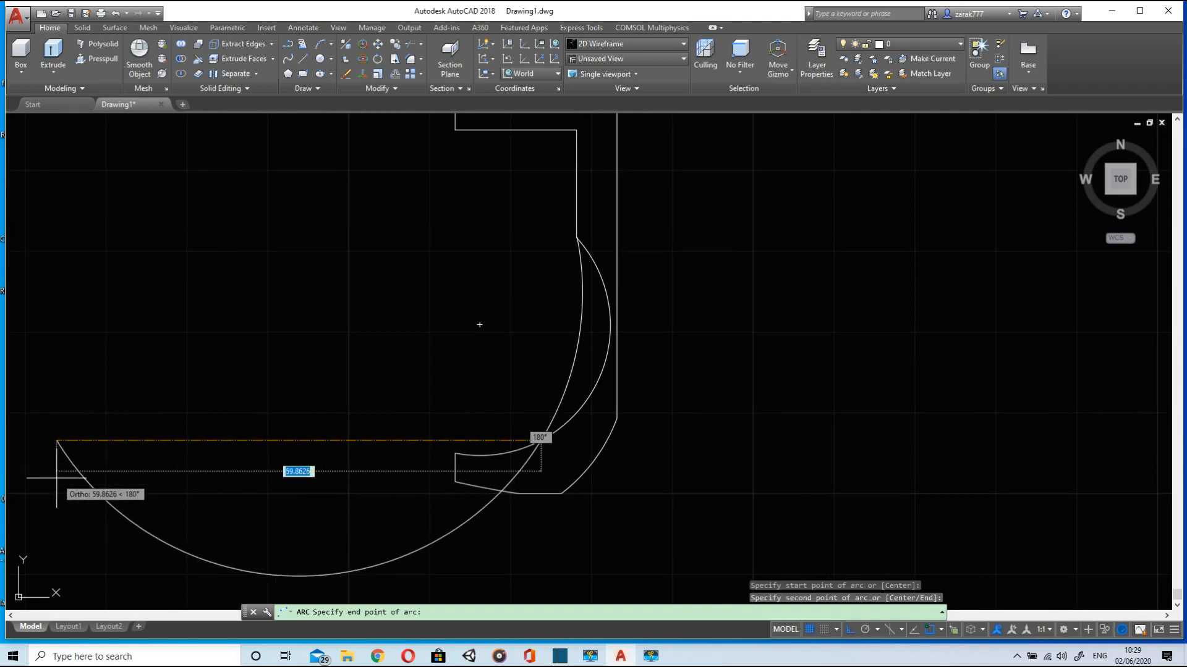
{"action": "left_click", "coordinate": [849, 630]}
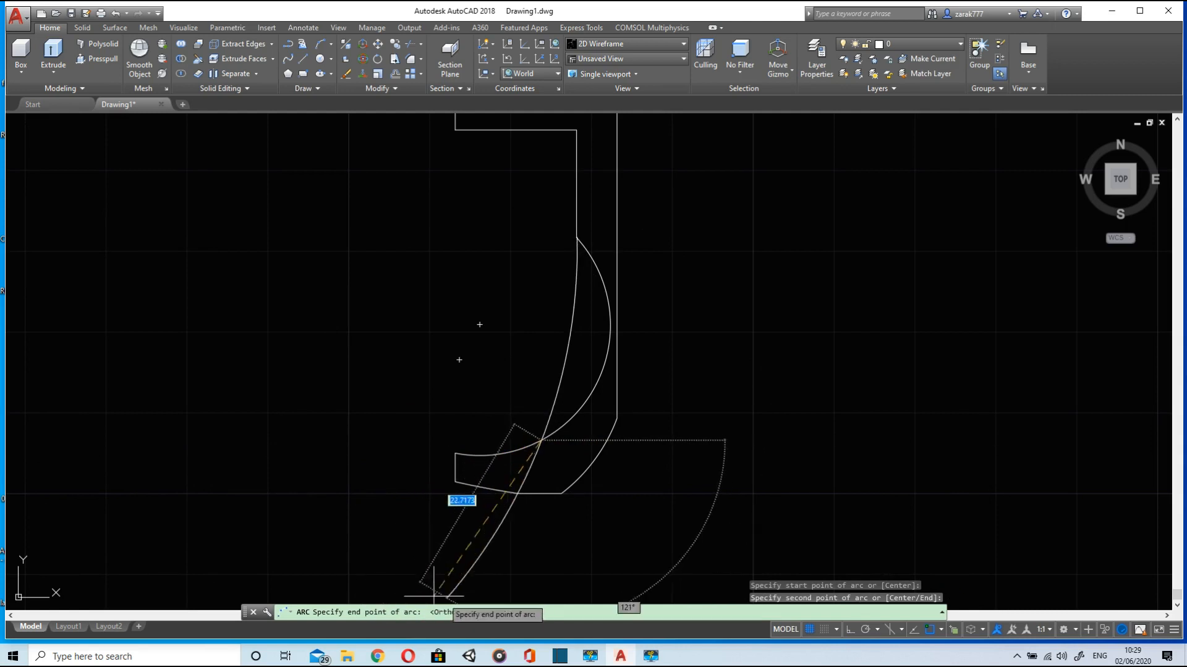
{"action": "left_click", "coordinate": [445, 595]}
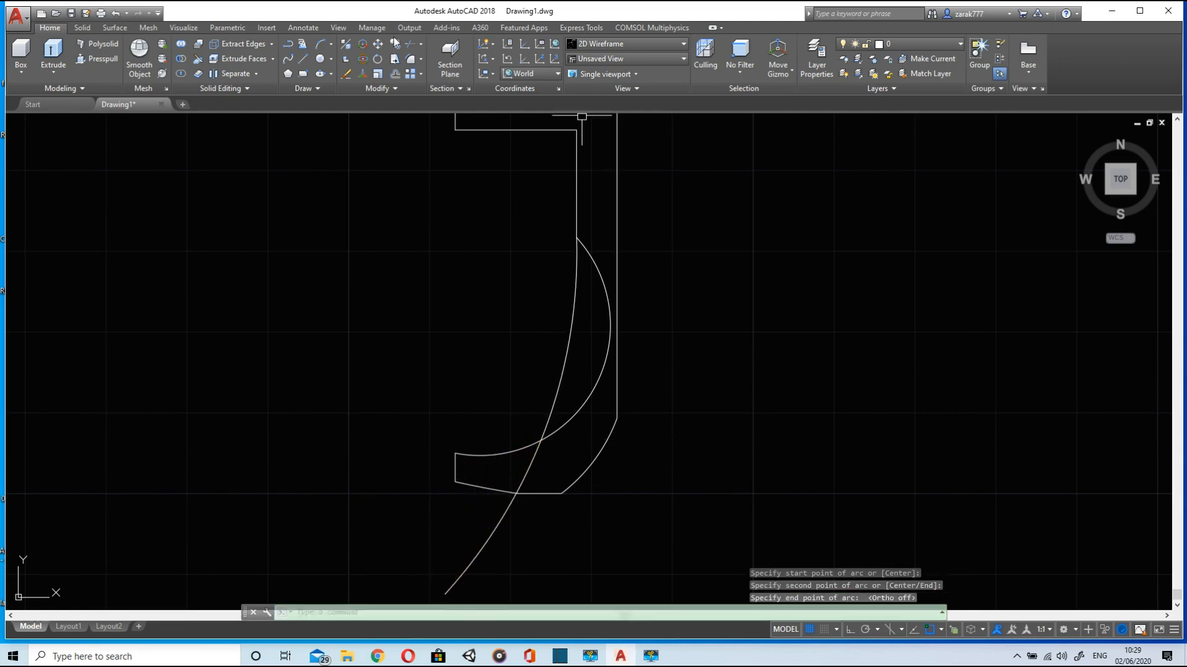
Trim the old inner arc above its crossing with the new arc, and the new arc's portion inside the lower flange
{"action": "left_click", "coordinate": [410, 44]}
{"action": "mouse_move", "coordinate": [746, 280]}
{"action": "left_mouse_down"}
{"action": "mouse_move", "coordinate": [231, 537]}
{"action": "mouse_move", "coordinate": [749, 560]}
{"action": "left_mouse_up"}
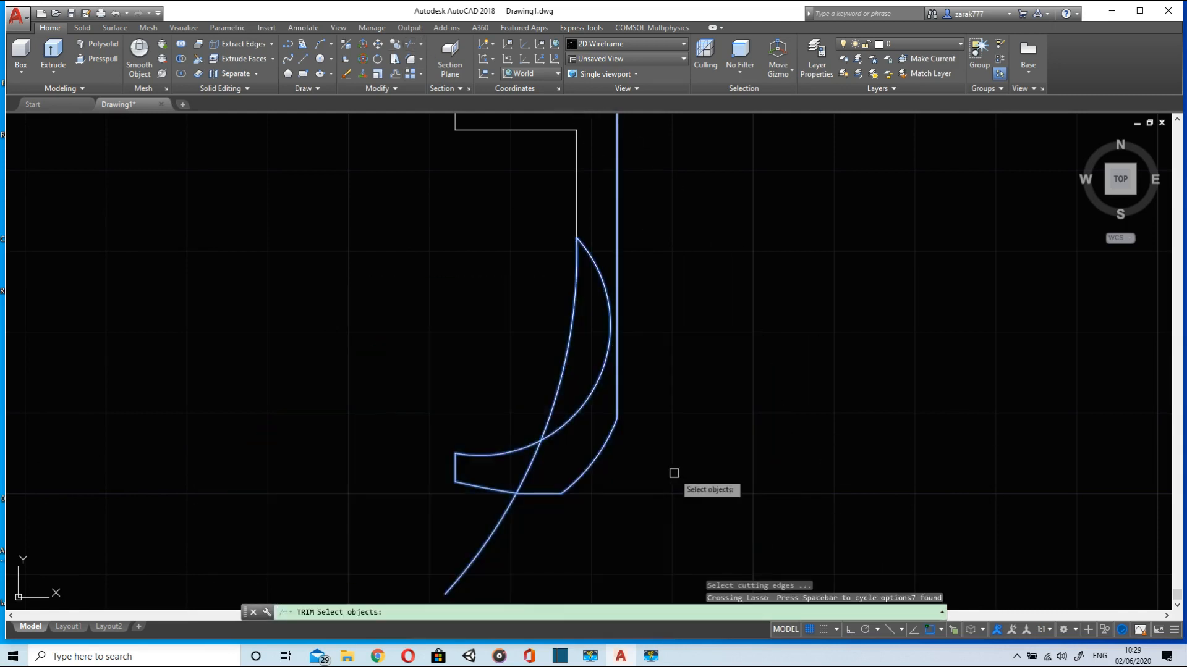
{"action": "key", "text": "Return"}
{"action": "left_click", "coordinate": [570, 408]}
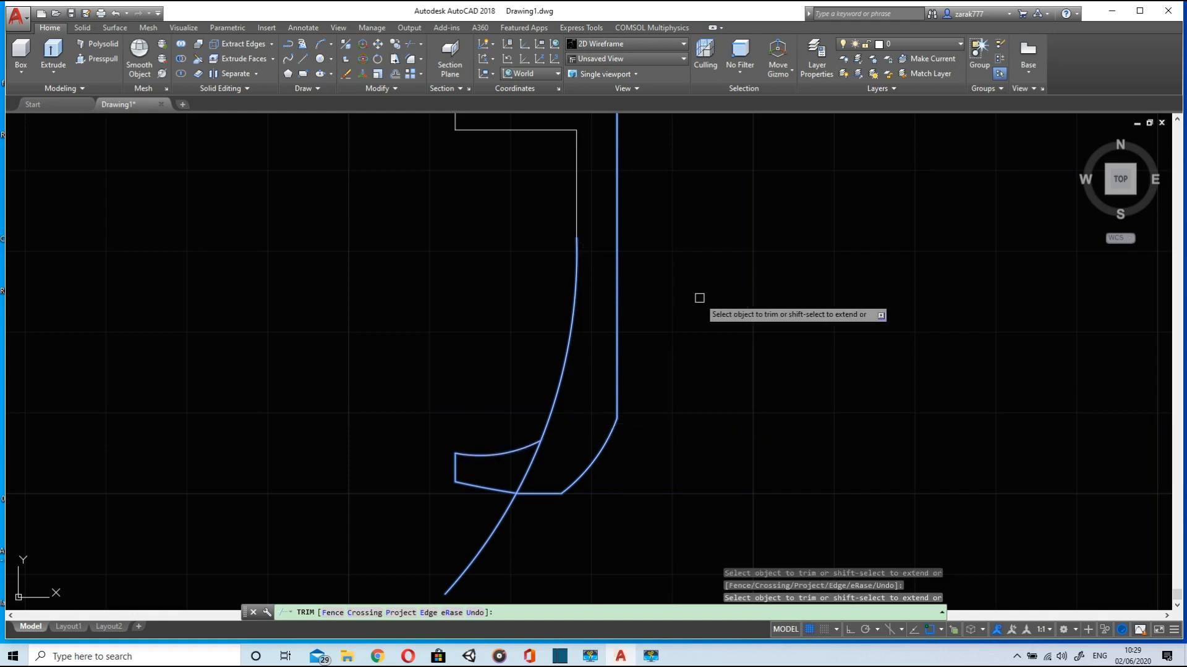
{"action": "left_click", "coordinate": [530, 459]}
{"action": "key", "text": "F1"}
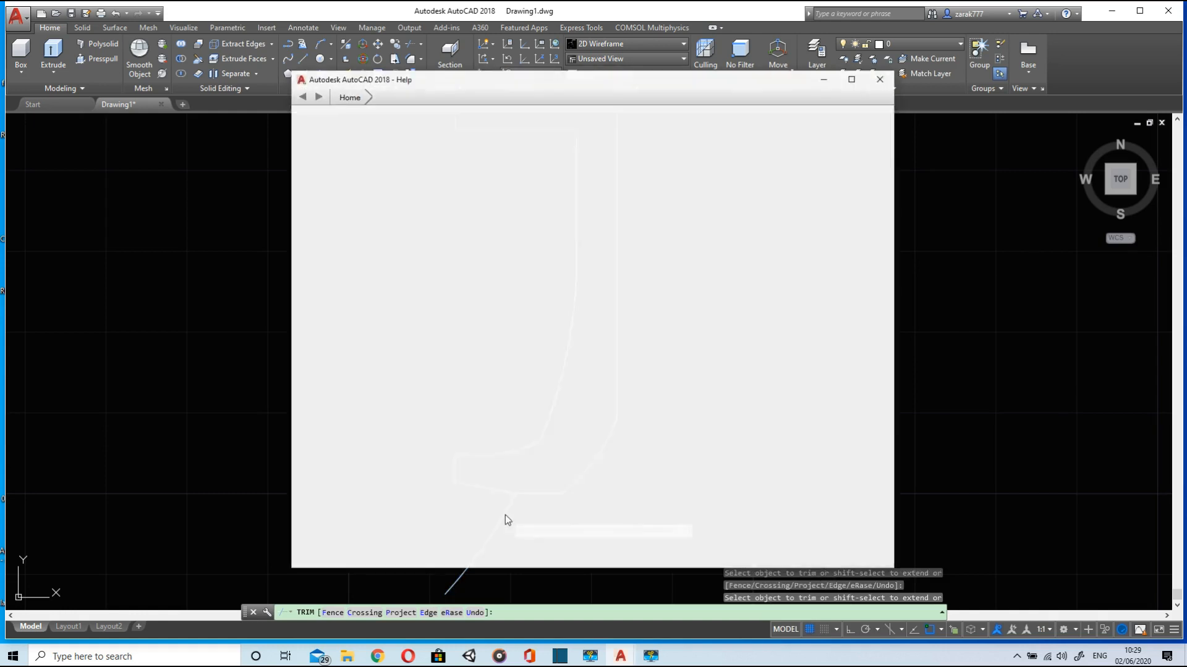
{"action": "left_click", "coordinate": [885, 80]}
{"action": "key", "text": "Escape"}
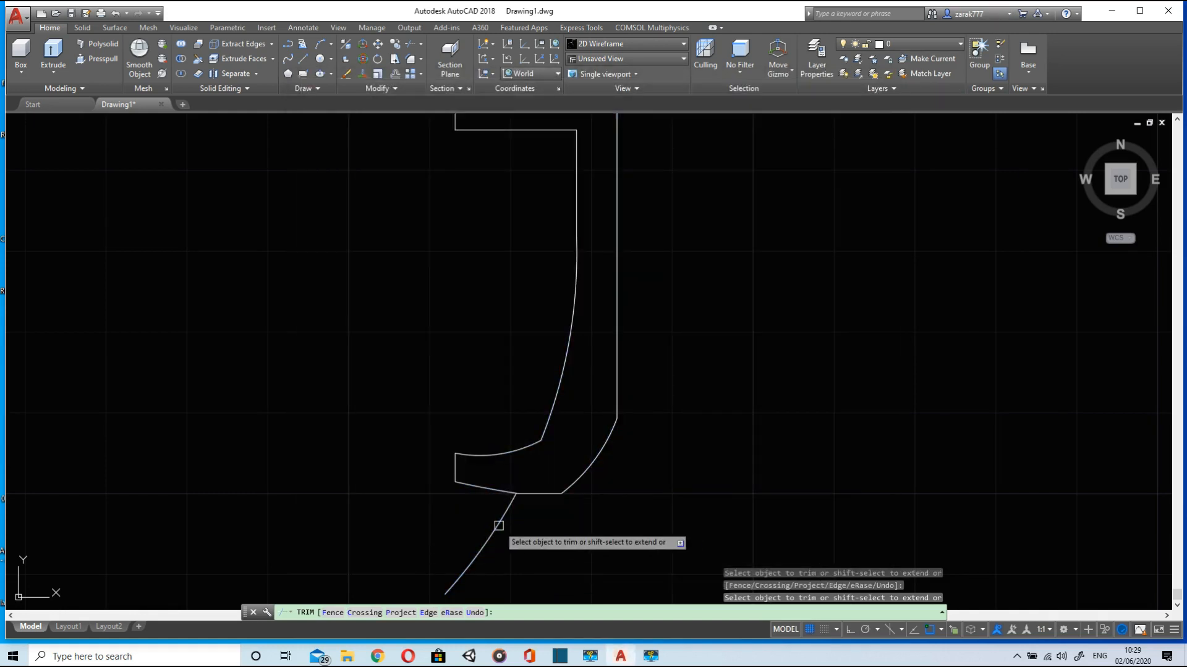
{"action": "key", "text": "Escape"}
{"action": "key", "text": "Escape"}
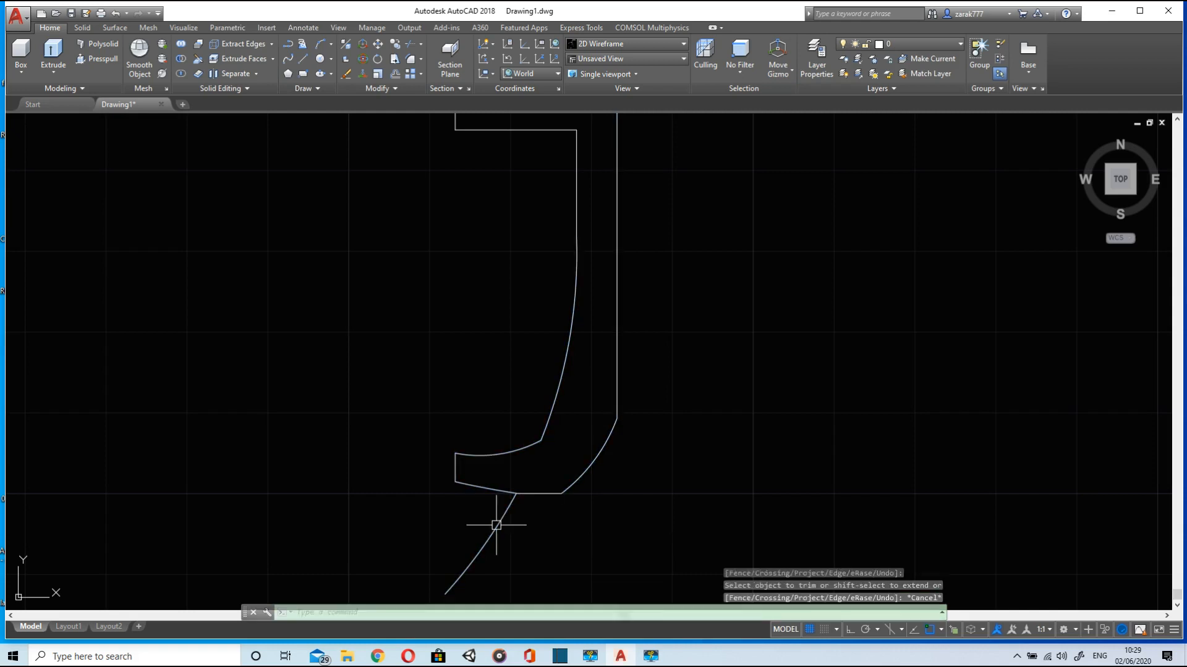
Delete the leftover arc segment hanging below the base line
{"action": "left_click", "coordinate": [497, 525]}
{"action": "key", "text": "Delete"}
{"action": "scroll", "coordinate": [531, 430], "scroll_direction": "down", "scroll_amount": 2}
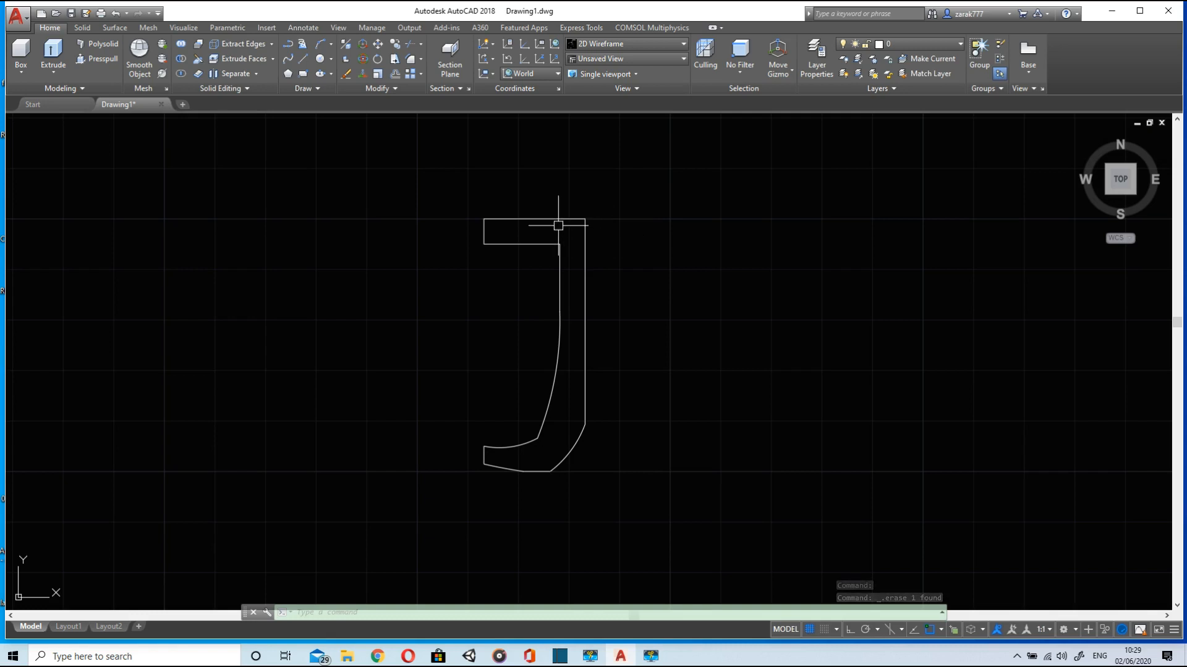
Fillet the upper flange's lower left corner with a radius of 3
{"action": "scroll", "coordinate": [558, 226], "scroll_direction": "up", "scroll_amount": 2}
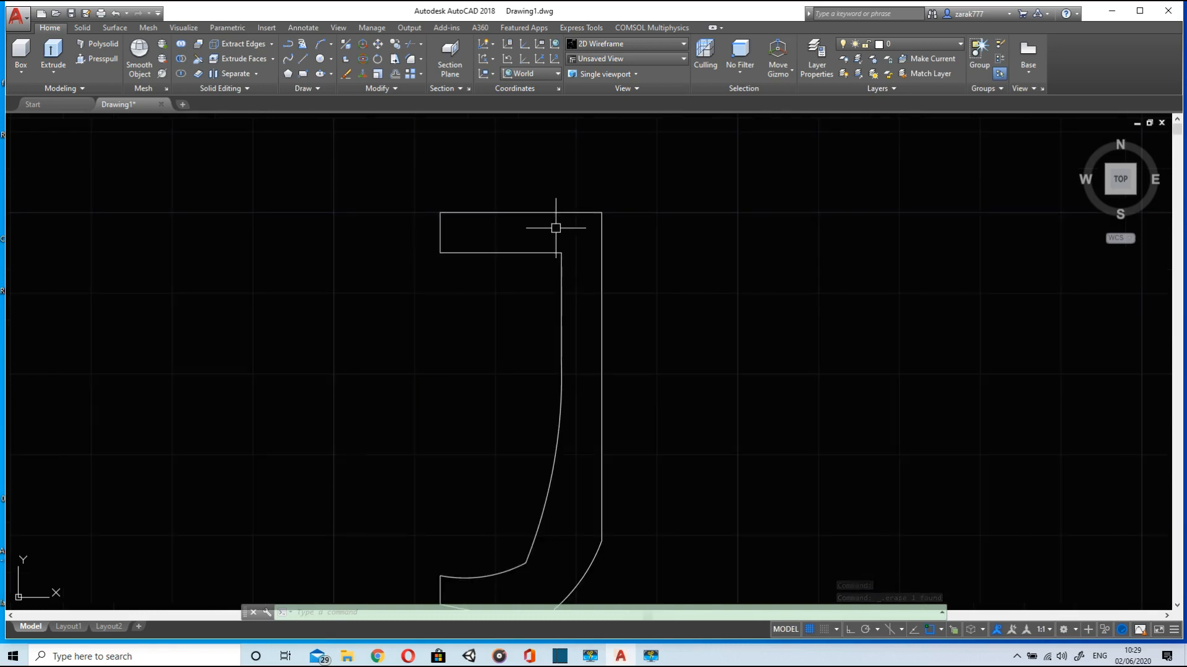
{"action": "left_click", "coordinate": [420, 60]}
{"action": "left_click", "coordinate": [383, 78]}
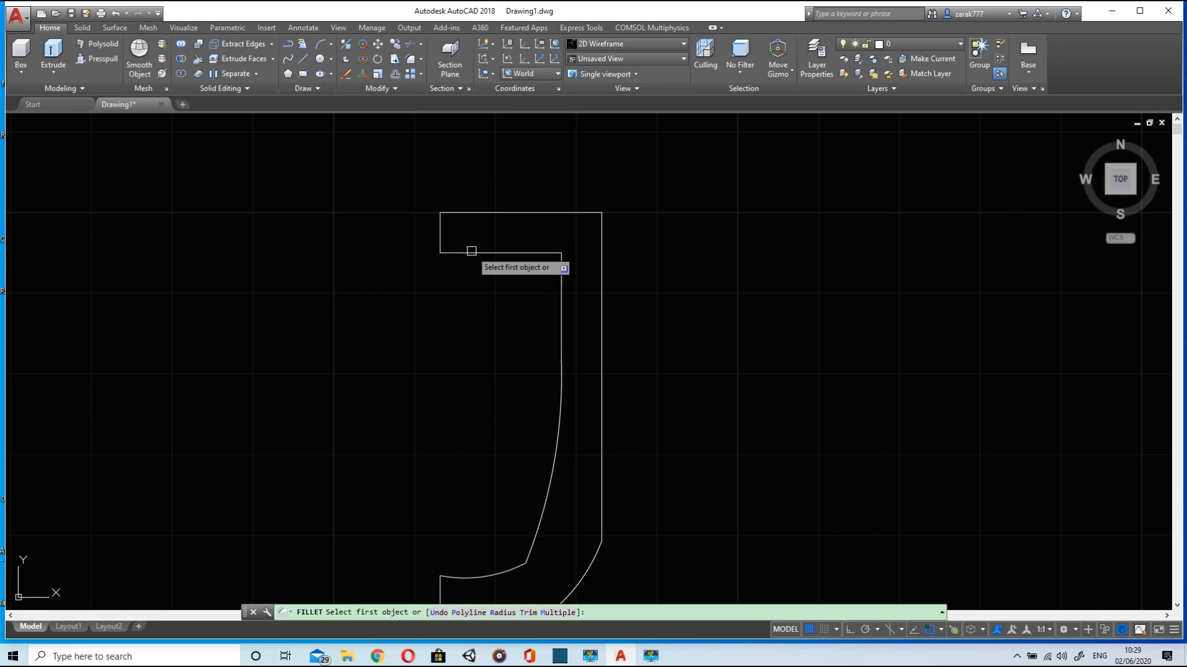
{"action": "type", "text": "r"}
{"action": "key", "text": "Return"}
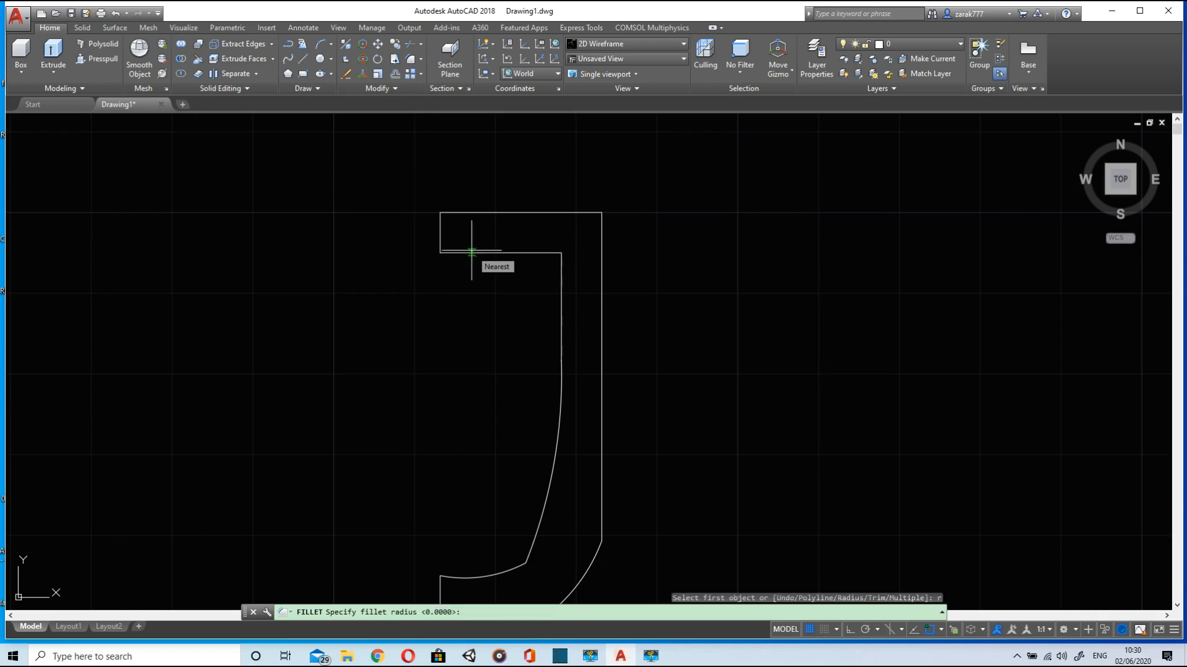
{"action": "type", "text": "3"}
{"action": "key", "text": "Return"}
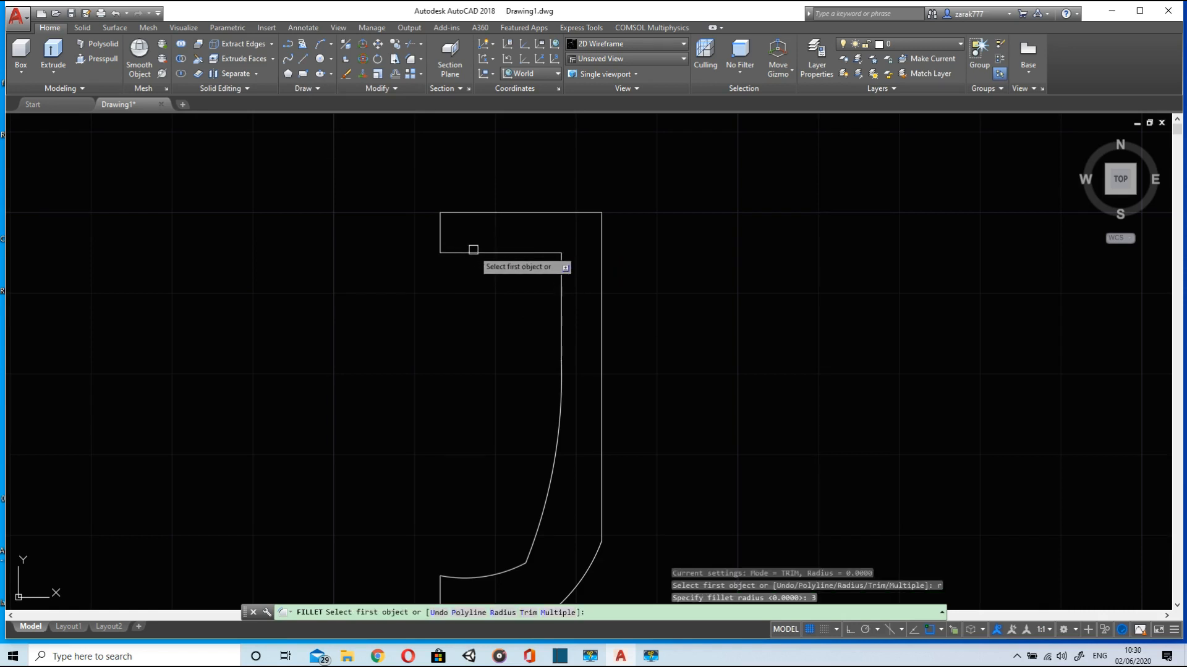
{"action": "left_click", "coordinate": [473, 250]}
{"action": "left_click", "coordinate": [445, 234]}
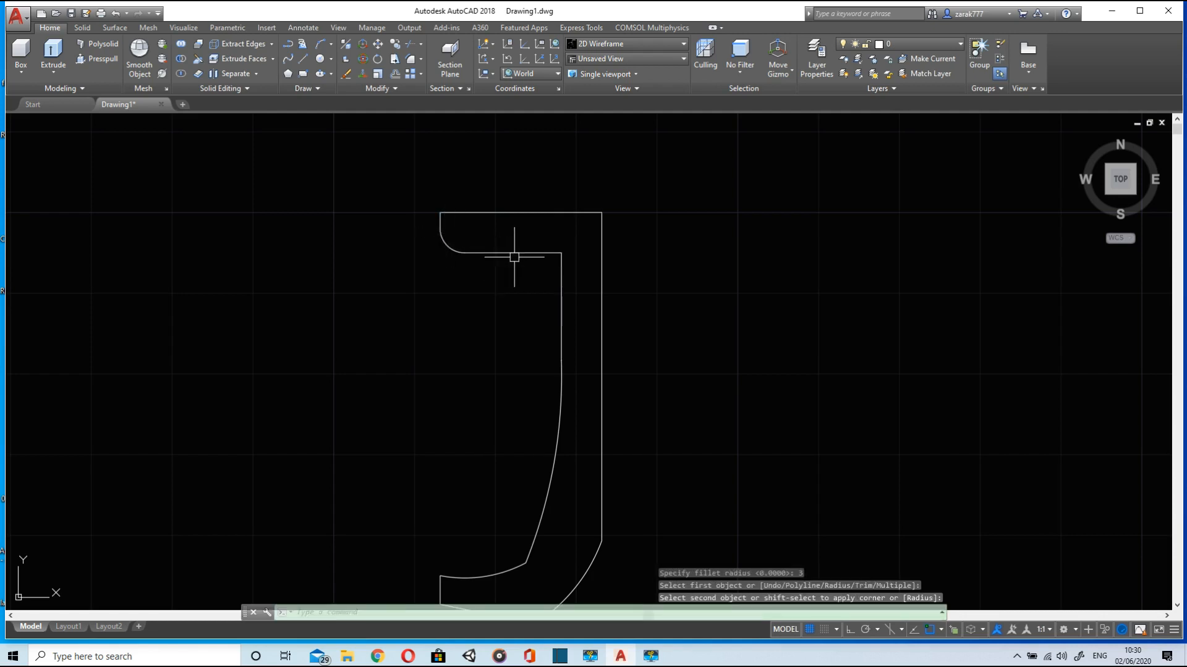
{"action": "scroll", "coordinate": [632, 323], "scroll_direction": "down", "scroll_amount": 4}
{"action": "scroll", "coordinate": [631, 320], "scroll_direction": "up", "scroll_amount": 2}
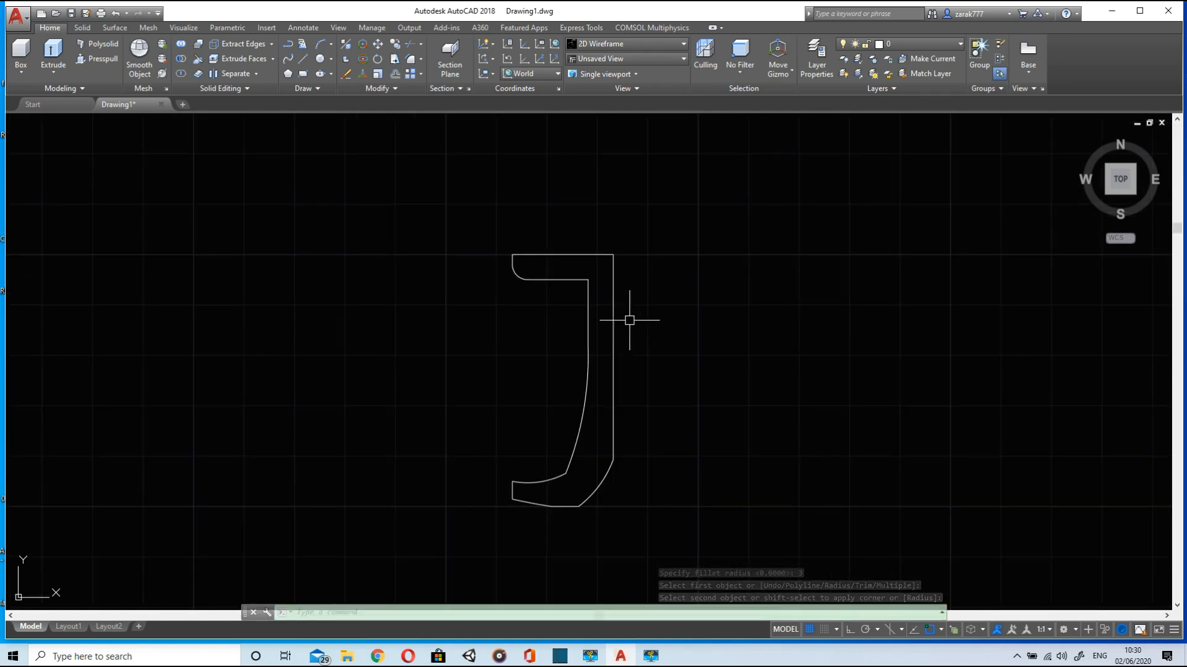
{"action": "left_click", "coordinate": [302, 58]}
{"action": "left_click", "coordinate": [613, 254]}
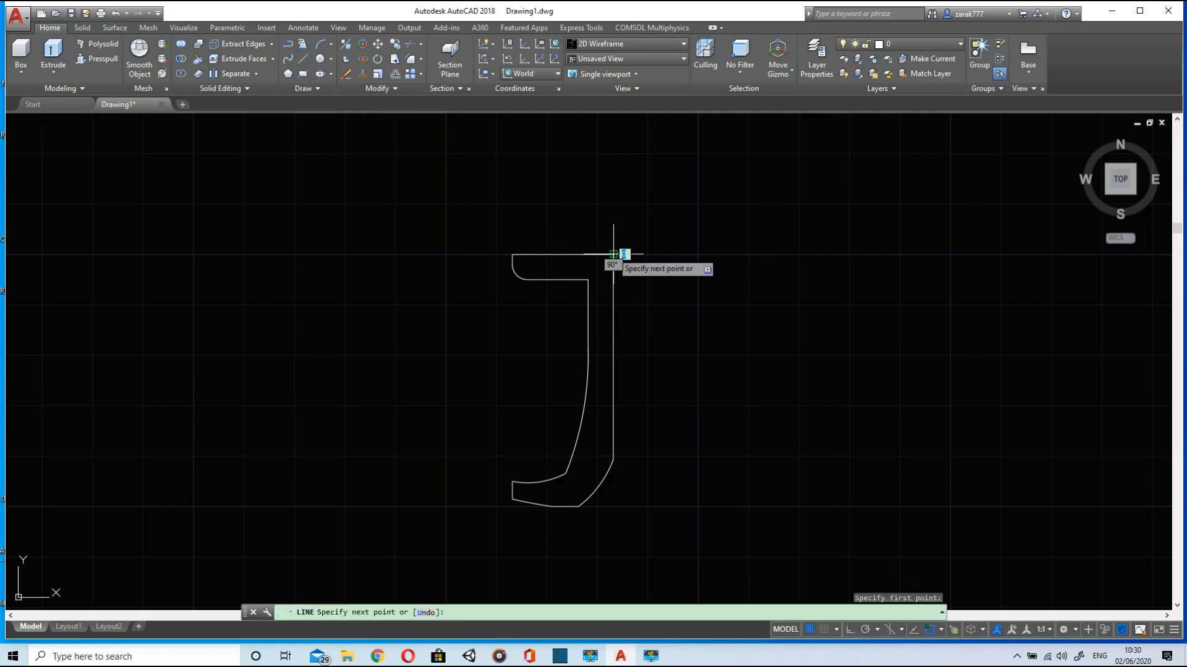
{"action": "key", "text": "Escape"}
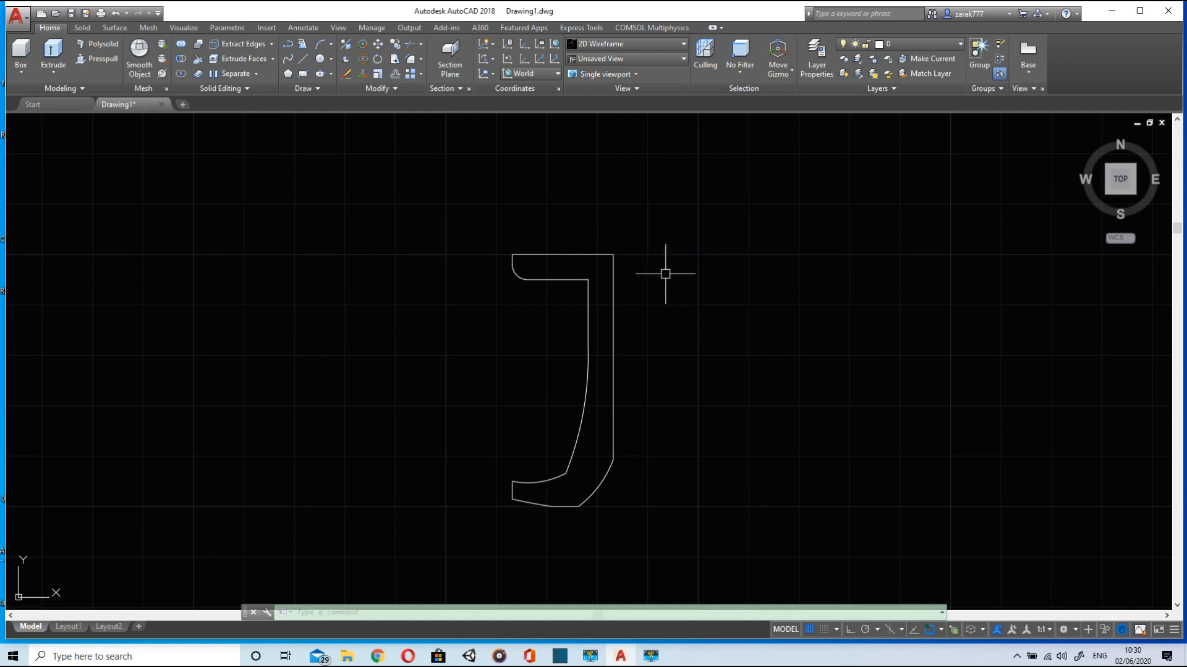
Join all the profile's segments into one polyline and presspull the enclosed area to a height of 5
{"action": "mouse_move", "coordinate": [672, 210]}
{"action": "left_mouse_down"}
{"action": "mouse_move", "coordinate": [379, 521]}
{"action": "mouse_move", "coordinate": [802, 538]}
{"action": "mouse_move", "coordinate": [806, 570]}
{"action": "left_mouse_up"}
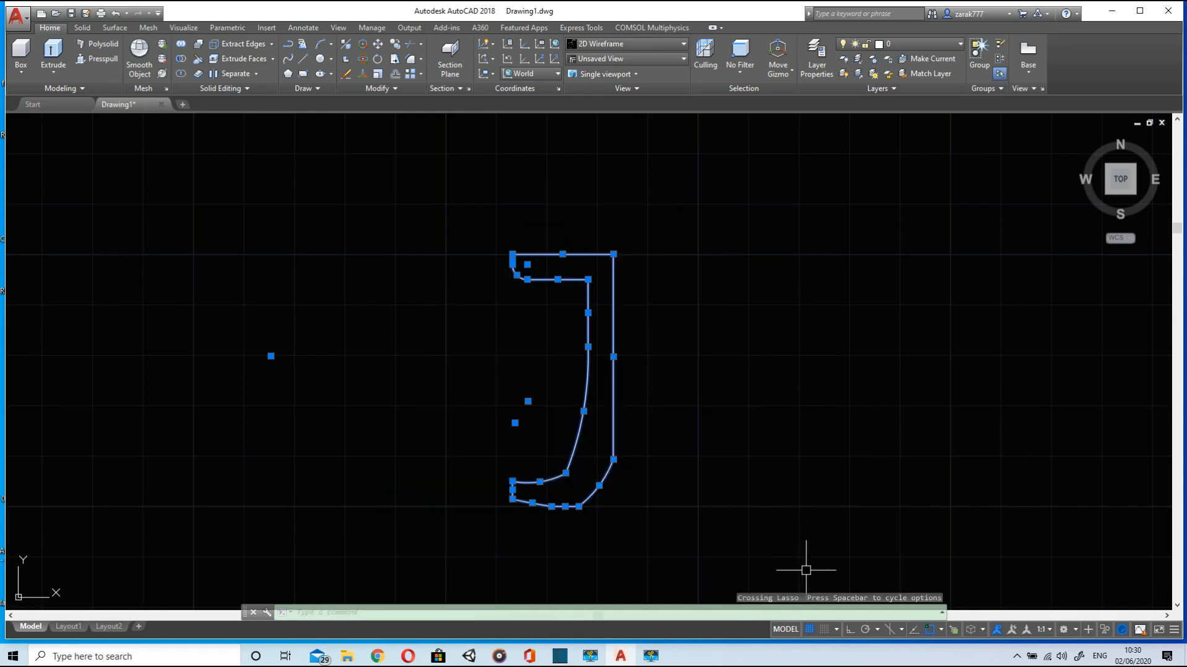
{"action": "key", "text": "Return"}
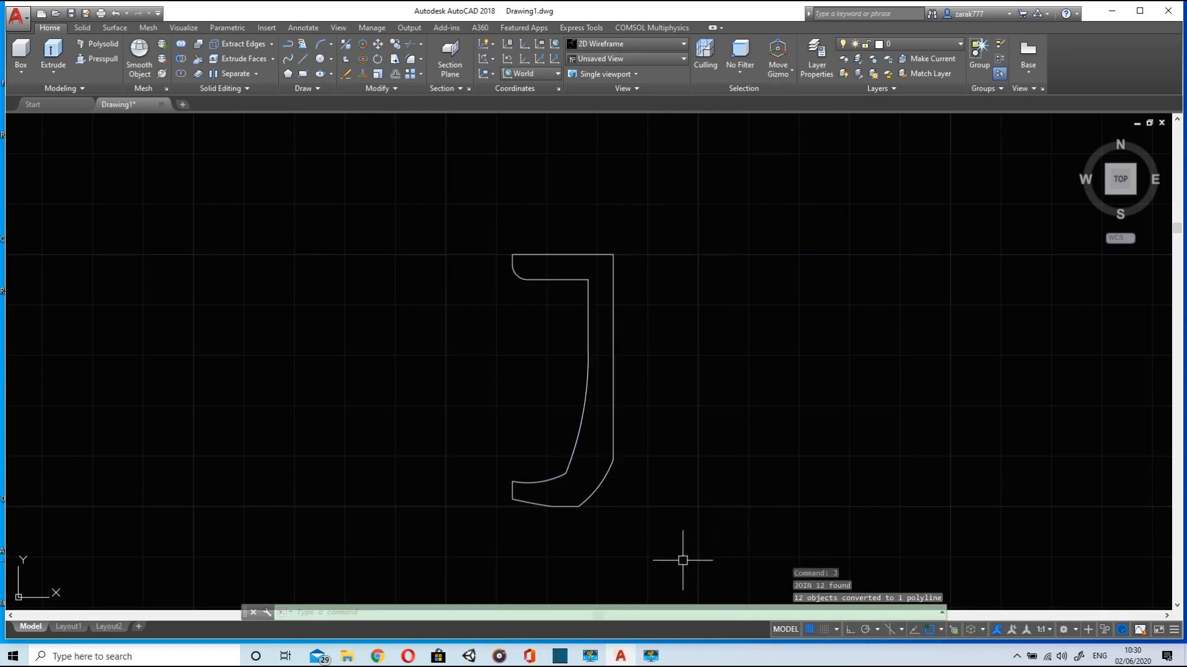
{"action": "scroll", "coordinate": [683, 561], "scroll_direction": "up", "scroll_amount": 4}
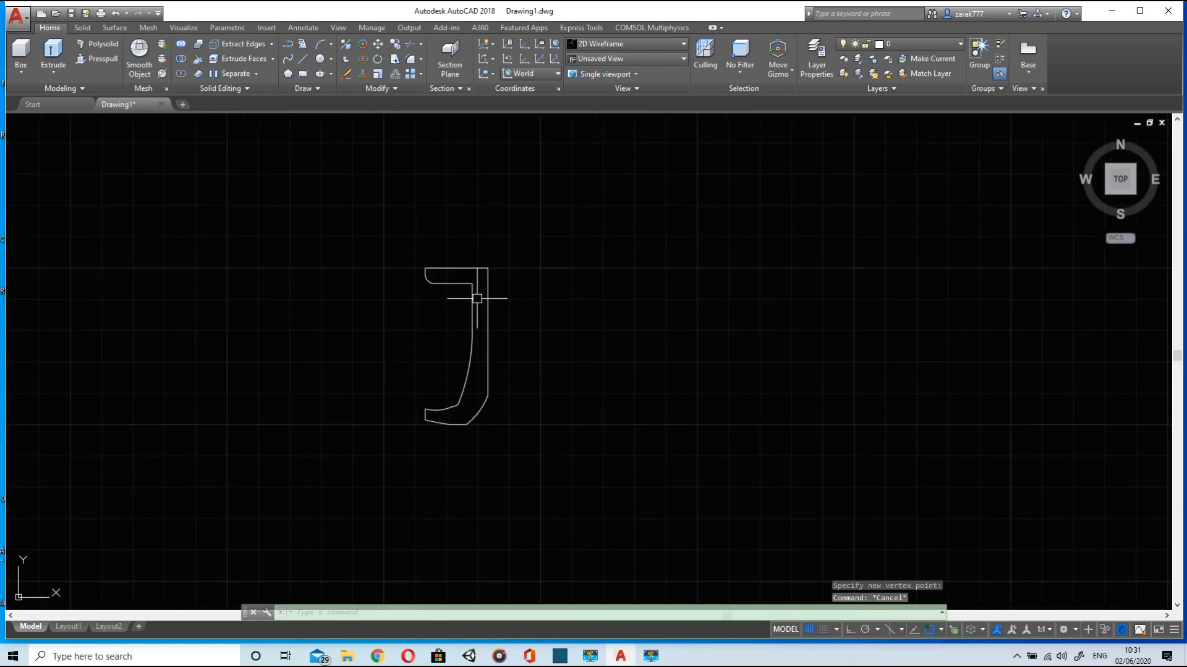
{"action": "left_click", "coordinate": [98, 59]}
{"action": "left_click", "coordinate": [473, 405]}
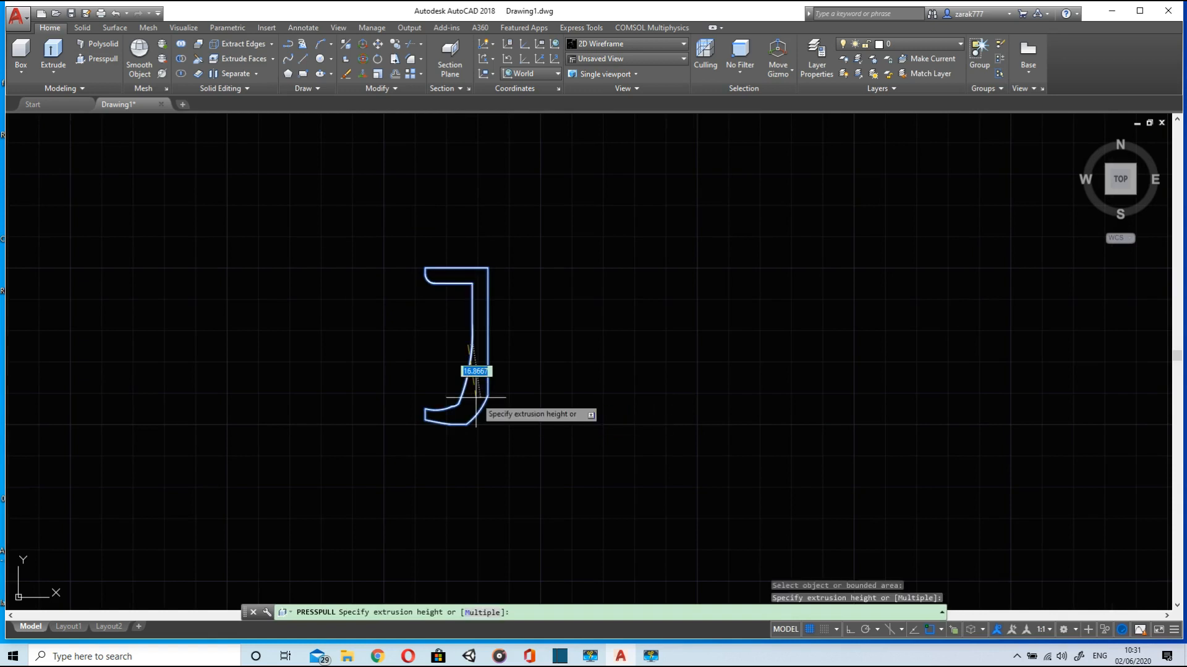
{"action": "left_click", "coordinate": [1108, 199]}
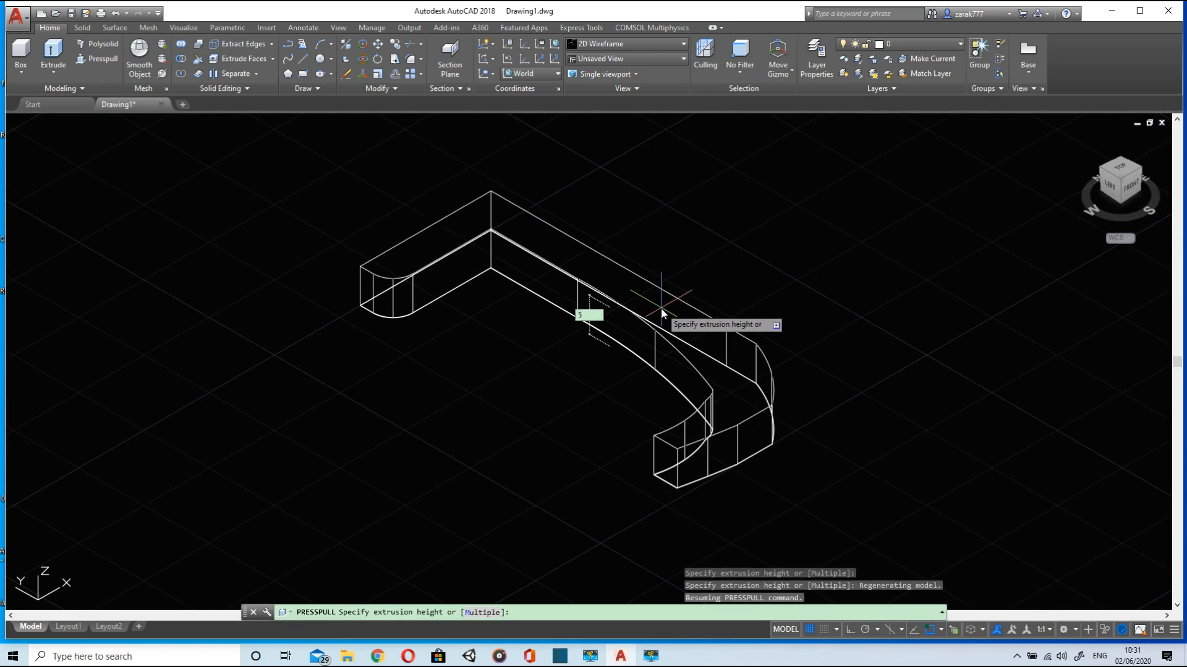
{"action": "key", "text": "Return"}
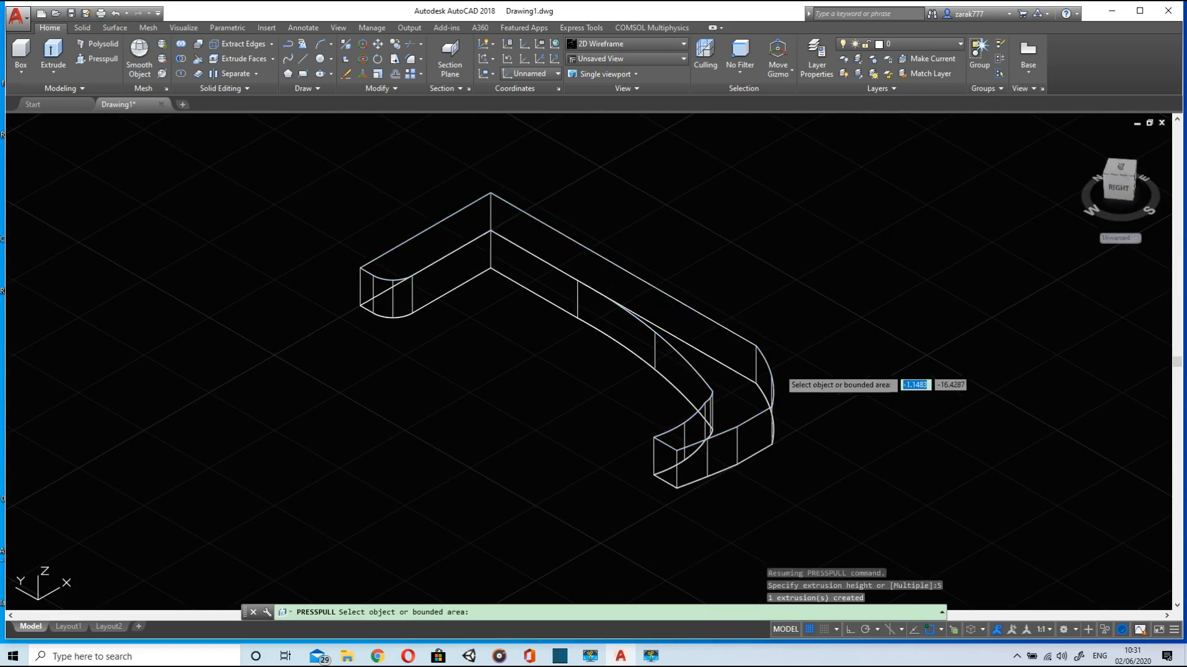
Set the visual style to Shades of Gray with the solid shown at an angle from above
{"action": "left_click", "coordinate": [1120, 165]}
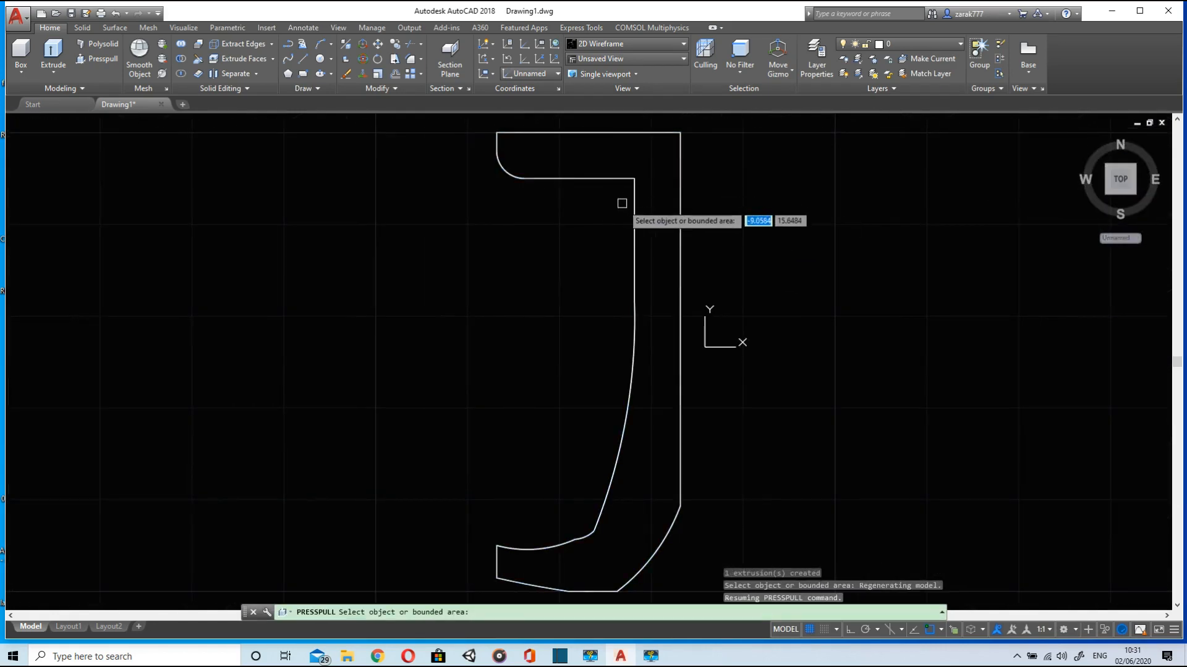
{"action": "middle_click_drag", "start_coordinate": [625, 214], "coordinate": [642, 221], "text": "shift"}
{"action": "left_click", "coordinate": [1107, 186]}
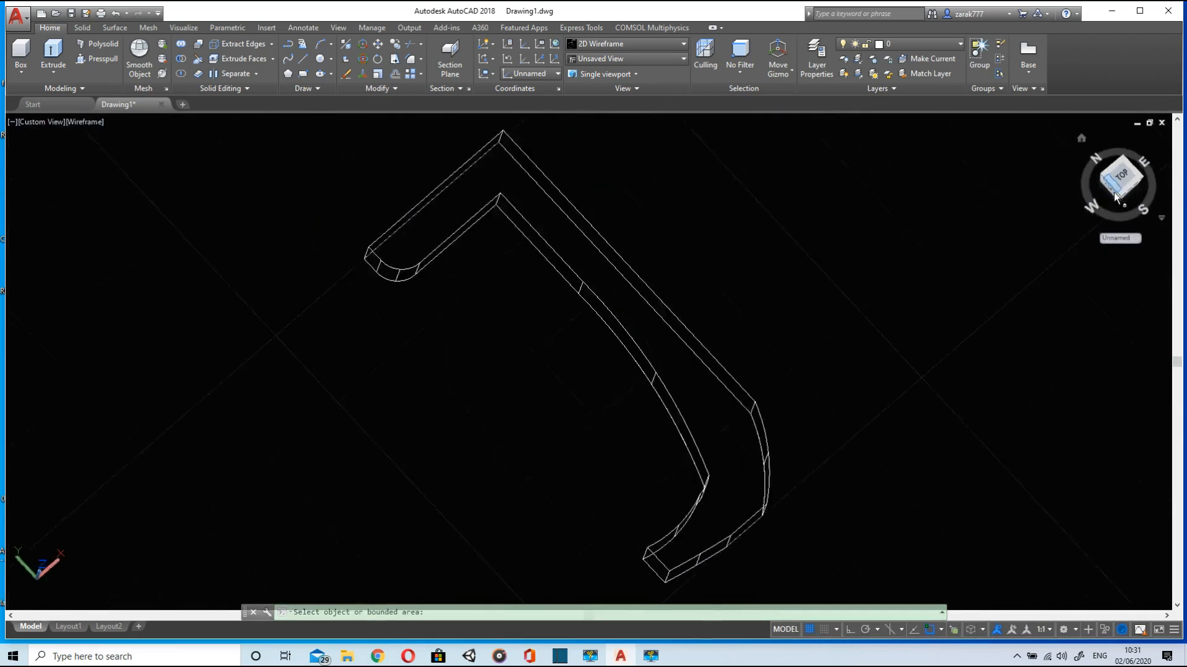
{"action": "middle_click_drag", "start_coordinate": [488, 339], "coordinate": [456, 335], "text": "shift"}
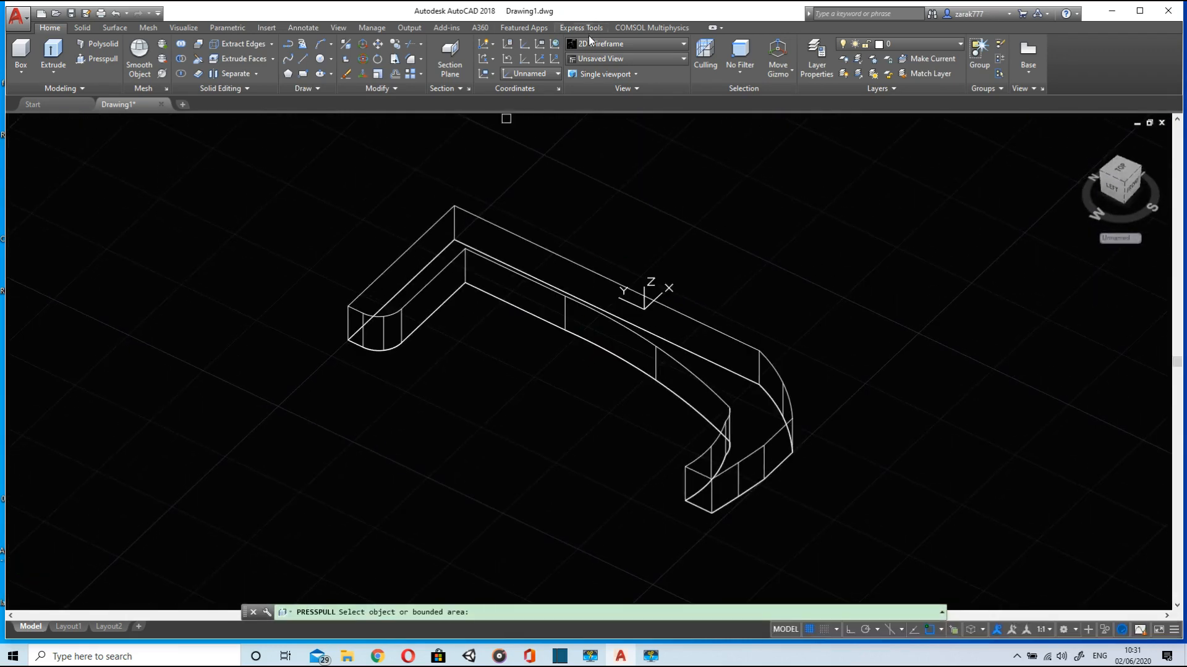
{"action": "left_click", "coordinate": [621, 46]}
{"action": "left_click", "coordinate": [618, 112]}
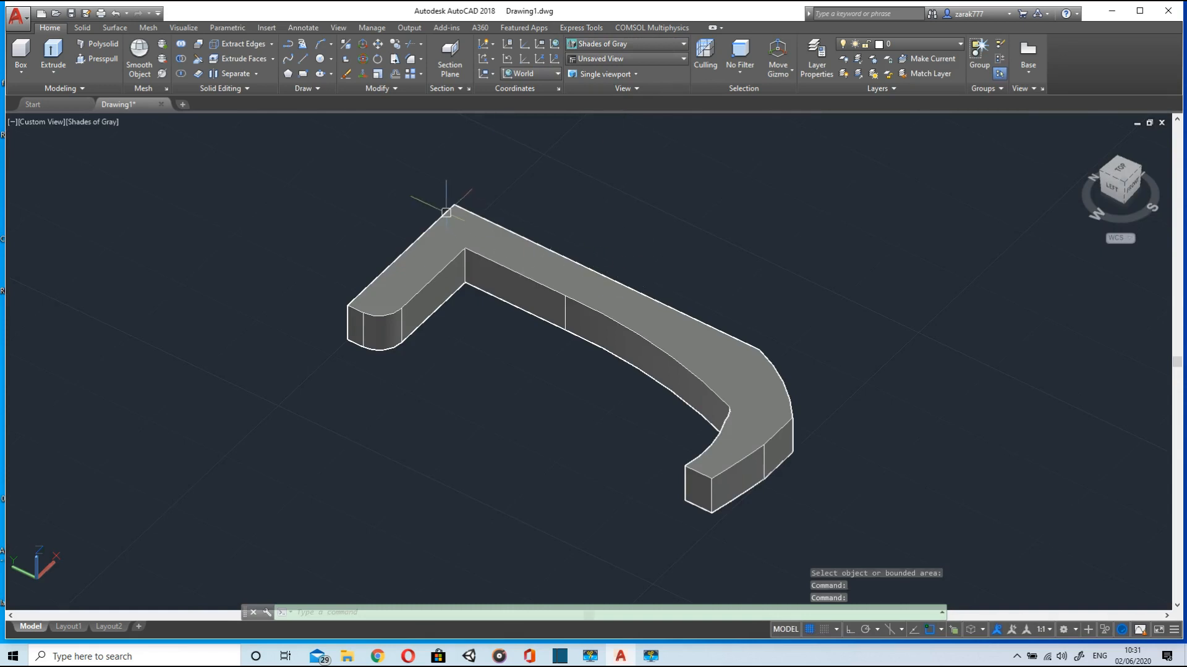
{"action": "middle_click_drag", "start_coordinate": [543, 260], "coordinate": [555, 269], "text": "shift"}
{"action": "mouse_move", "coordinate": [787, 290]}
{"action": "left_mouse_down"}
{"action": "mouse_move", "coordinate": [265, 296]}
{"action": "mouse_move", "coordinate": [1153, 415]}
{"action": "left_mouse_up"}
{"action": "type", "text": "u"}
{"action": "key", "text": "Return"}
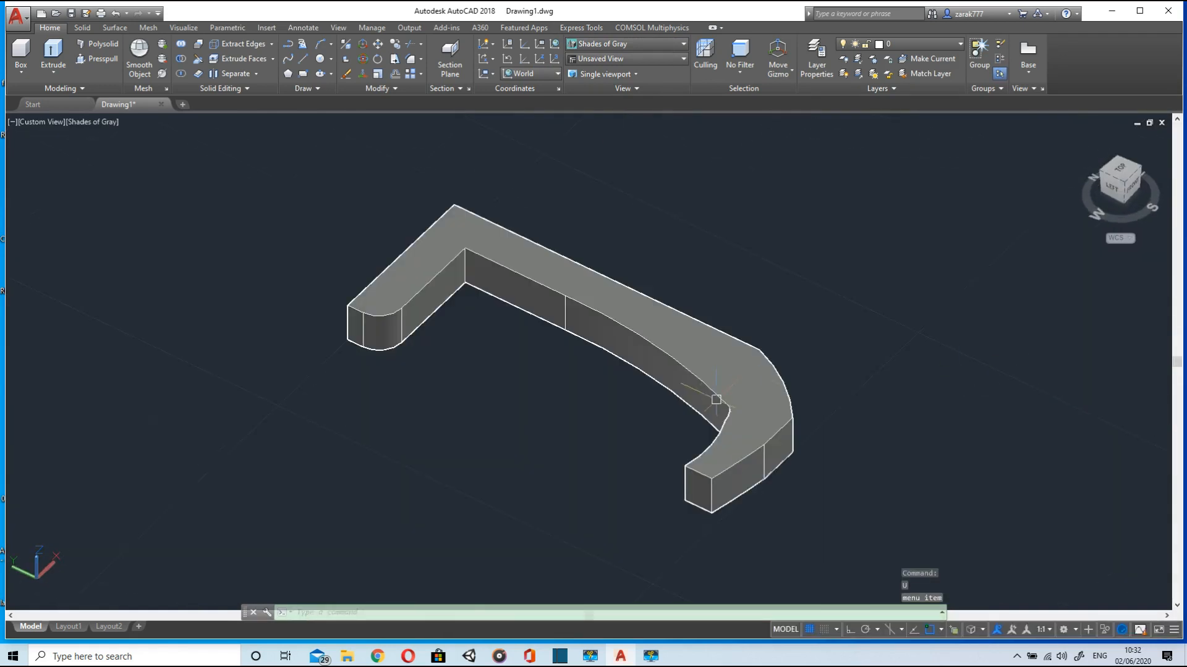
{"action": "left_click", "coordinate": [408, 60]}
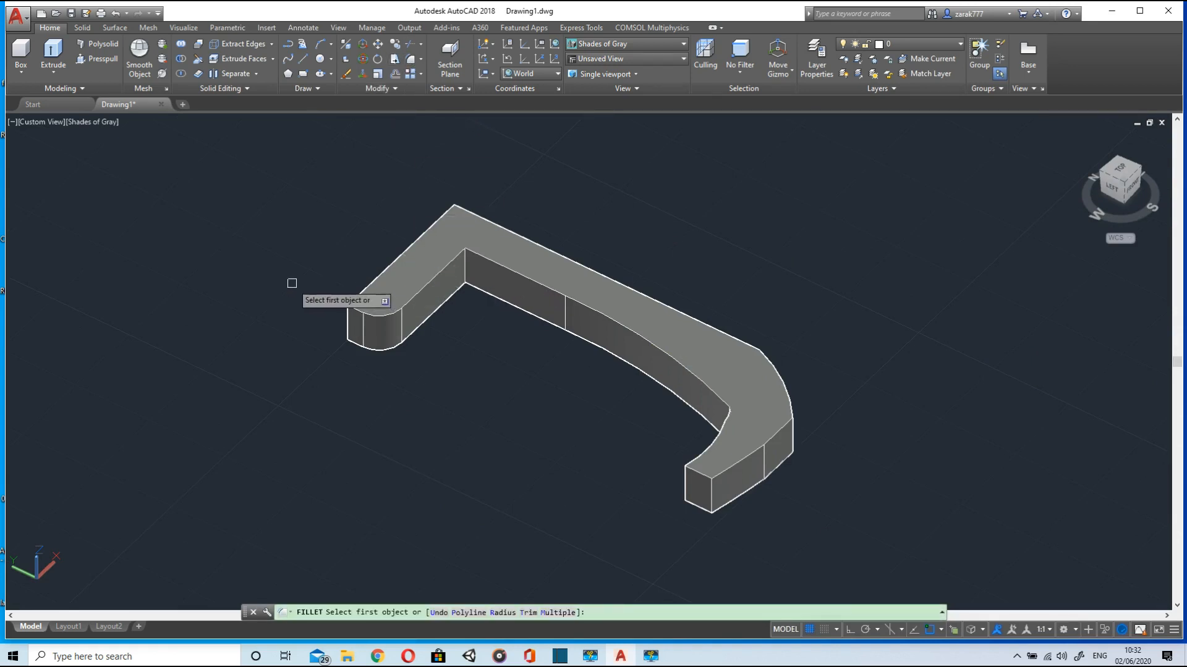
{"action": "key", "text": "Return"}
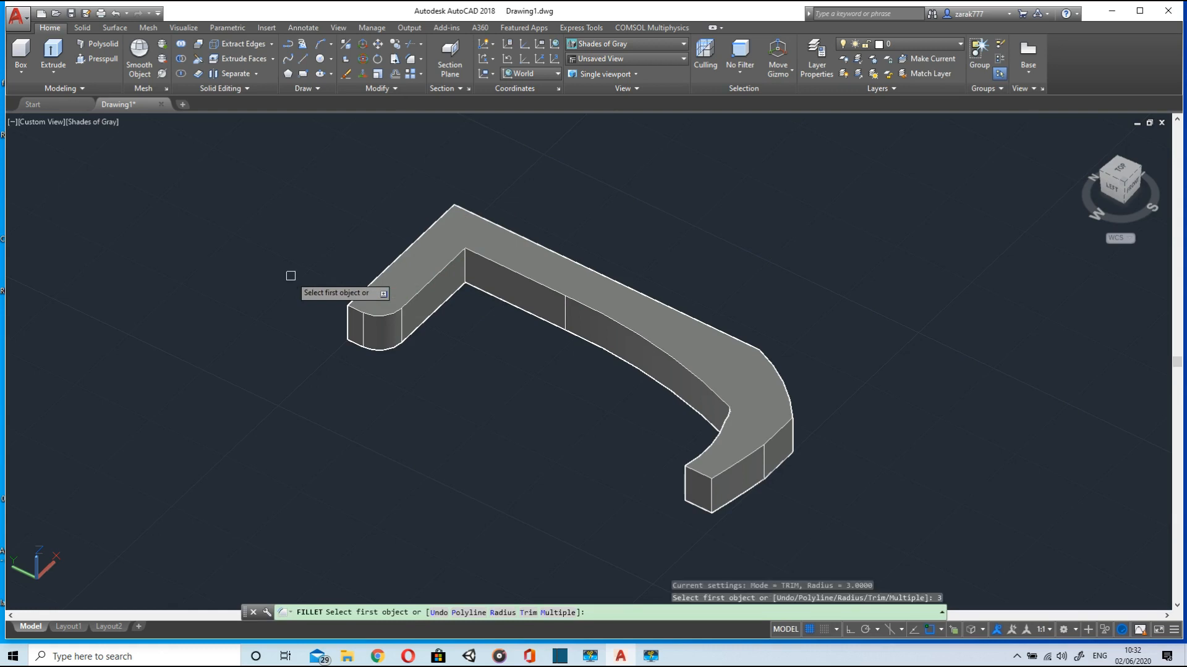
{"action": "key", "text": "Escape"}
{"action": "key", "text": "Escape"}
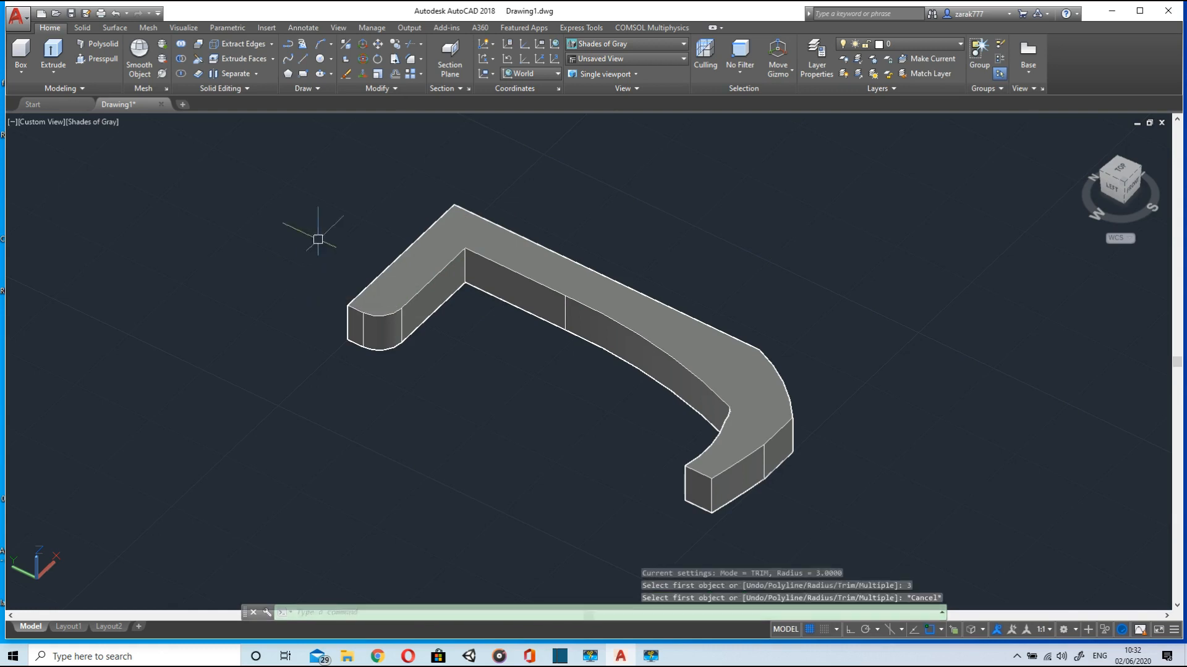
Fillet the top face's inner edges with a radius of 1, from the upper flange's rounded end to the lower flange's tip
{"action": "left_click", "coordinate": [411, 60]}
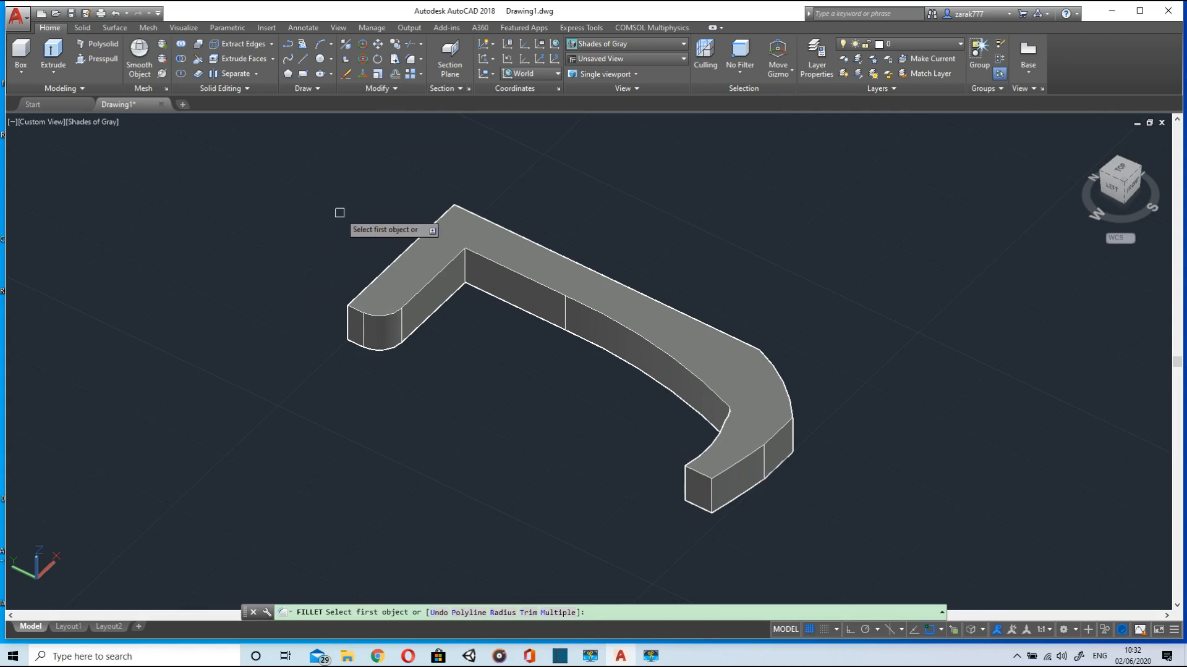
{"action": "type", "text": "r"}
{"action": "key", "text": "Return"}
{"action": "key", "text": "Return"}
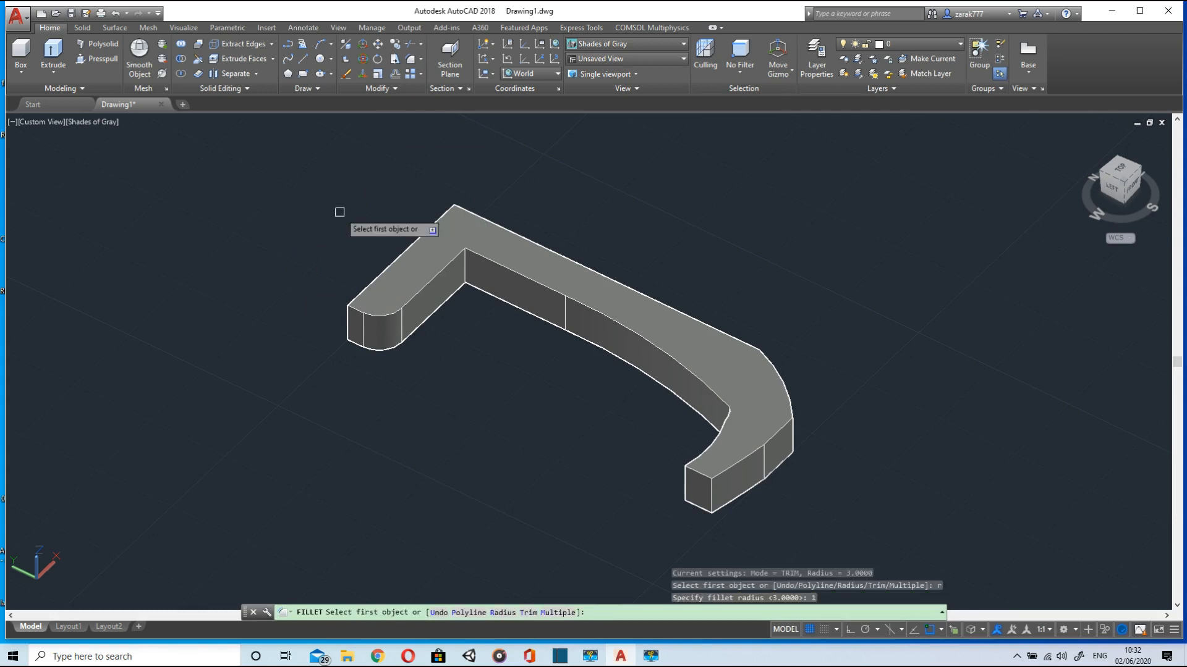
{"action": "left_click", "coordinate": [396, 311]}
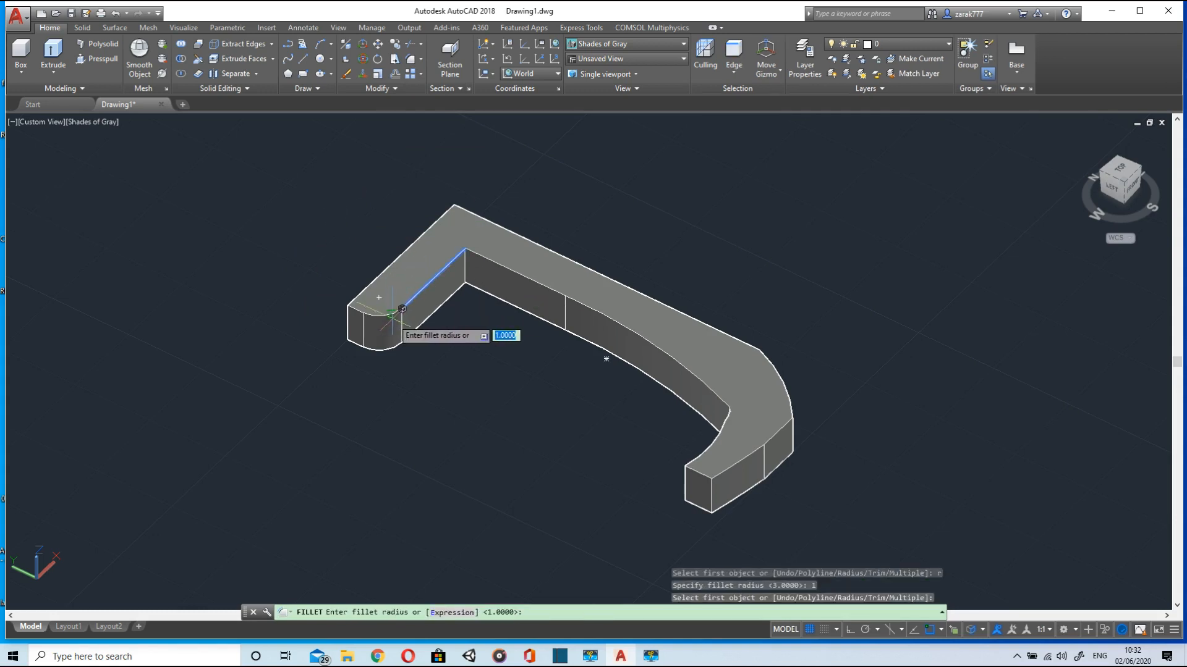
{"action": "key", "text": "Return"}
{"action": "left_click", "coordinate": [360, 310]}
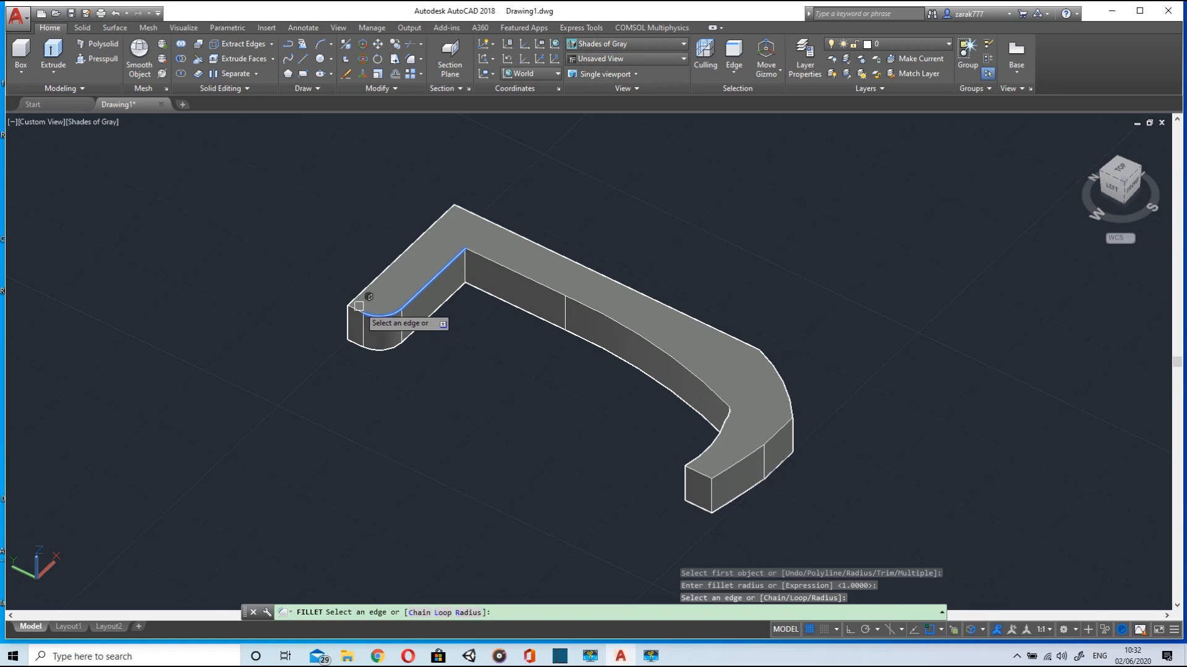
{"action": "left_click", "coordinate": [357, 342]}
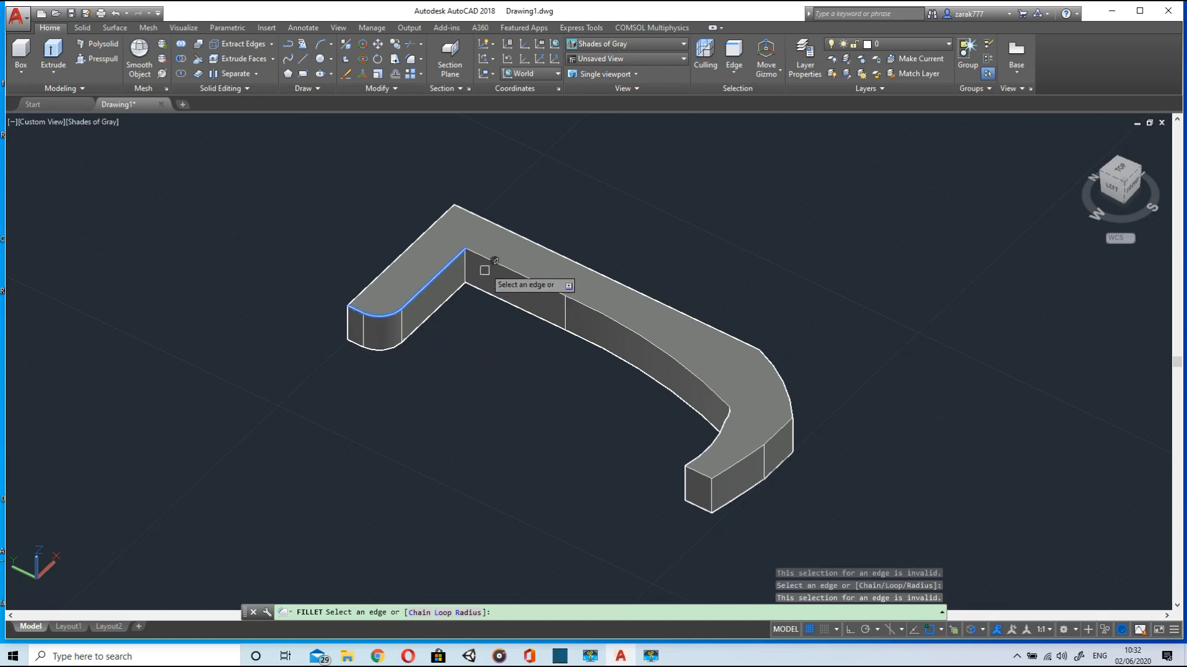
{"action": "left_click", "coordinate": [595, 308]}
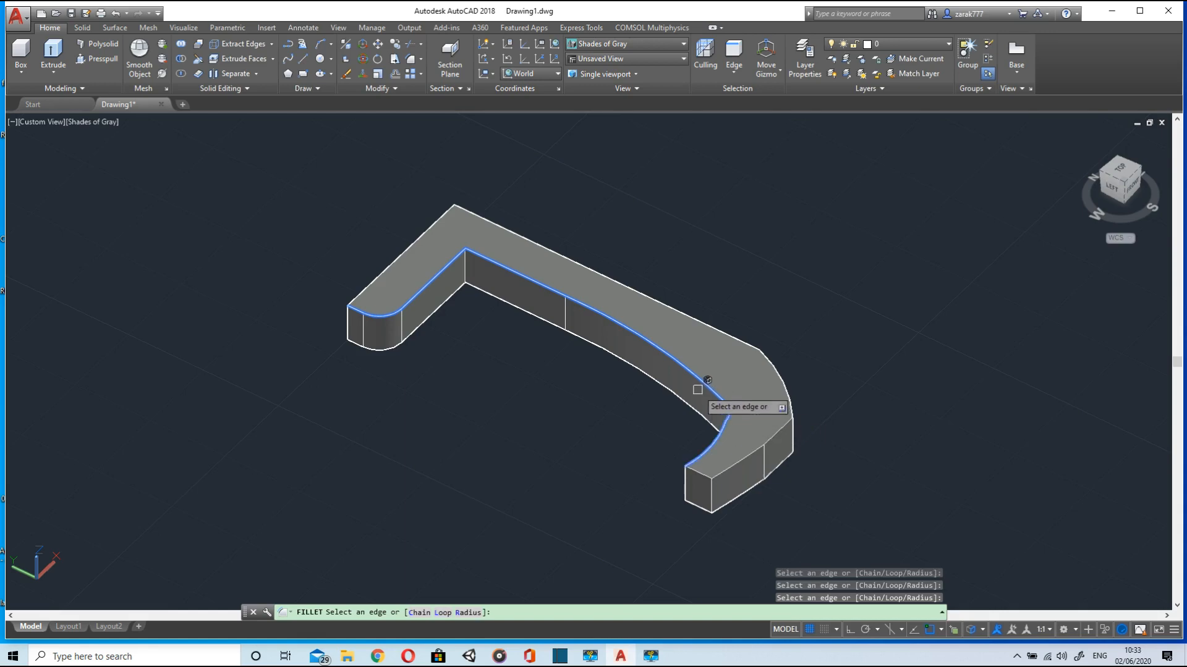
{"action": "middle_click_drag", "start_coordinate": [697, 390], "coordinate": [718, 345], "text": "shift"}
{"action": "key", "text": "Return"}
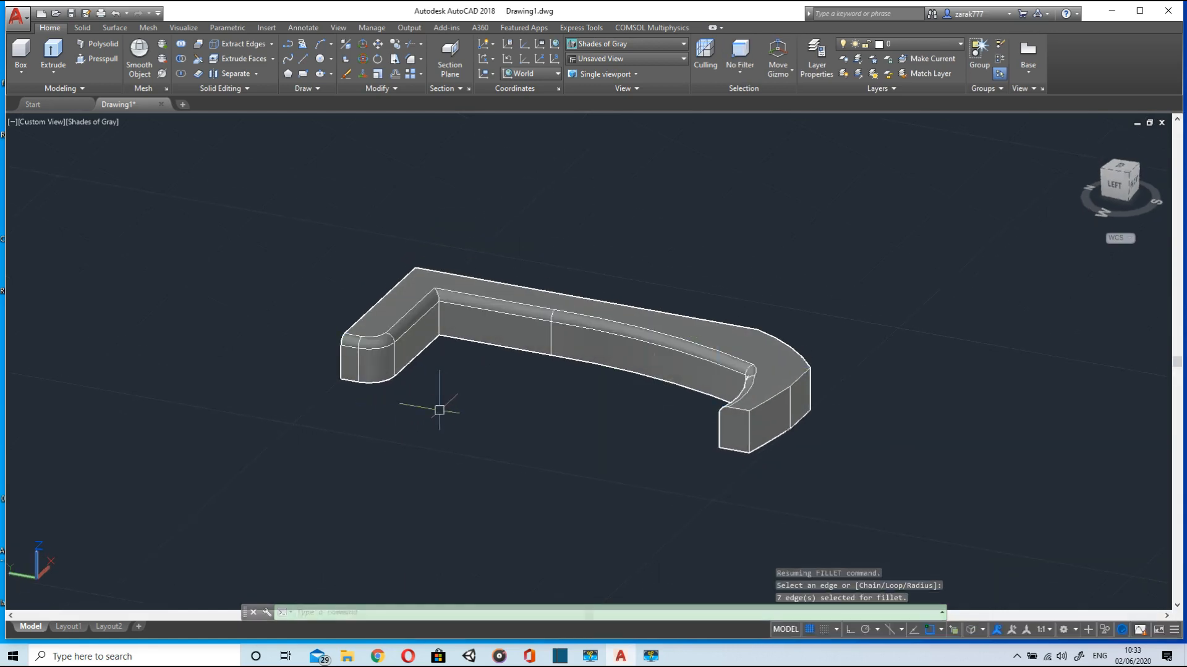
Fillet the underside's straight and curved inner edges and the lower flange's inner arc edge with a radius of 1
{"action": "middle_click_drag", "start_coordinate": [440, 410], "coordinate": [437, 304], "text": "shift"}
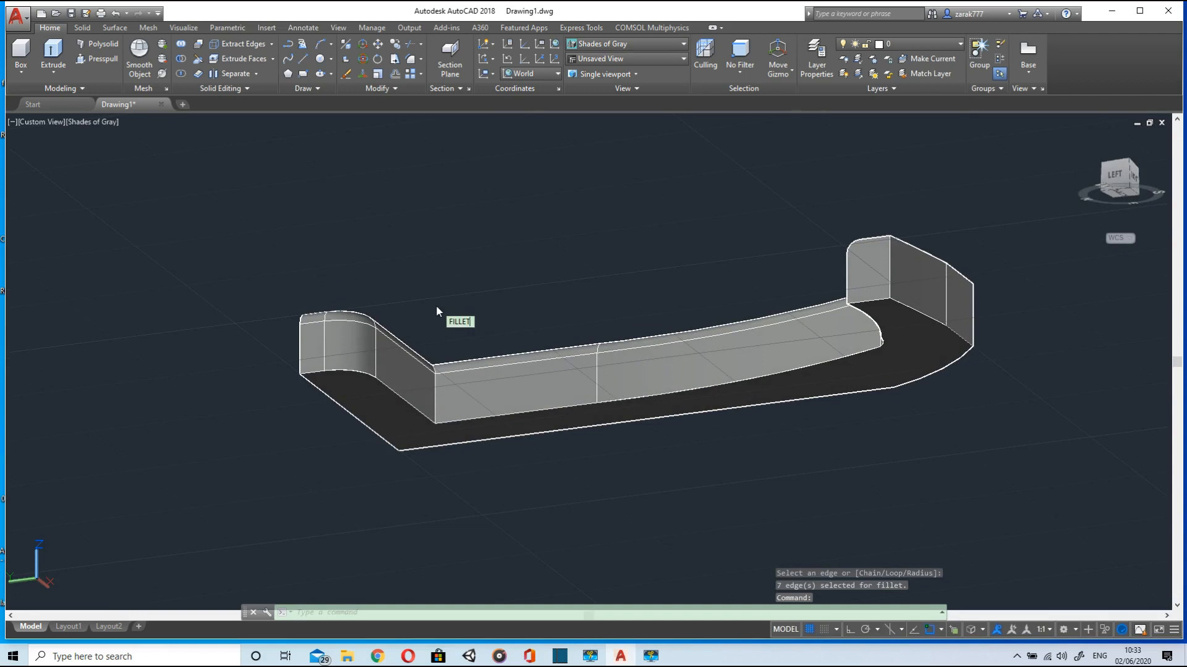
{"action": "key", "text": "Return"}
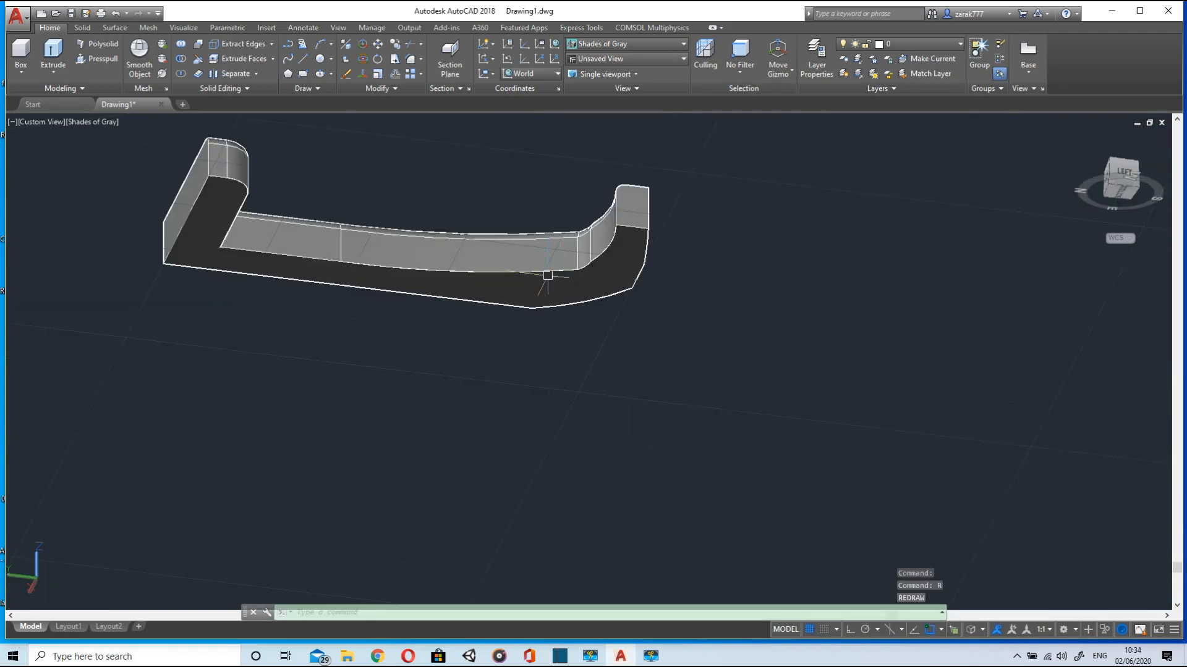
{"action": "key", "text": "Return"}
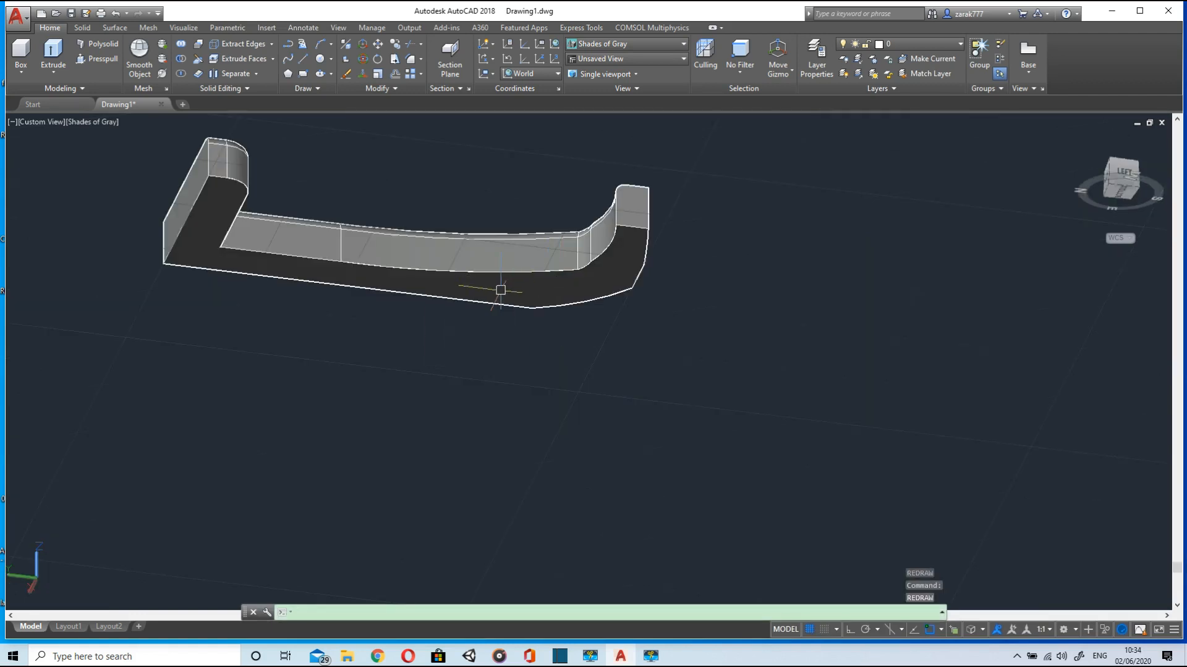
{"action": "key", "text": "Up"}
{"action": "key", "text": "Up"}
{"action": "key", "text": "Return"}
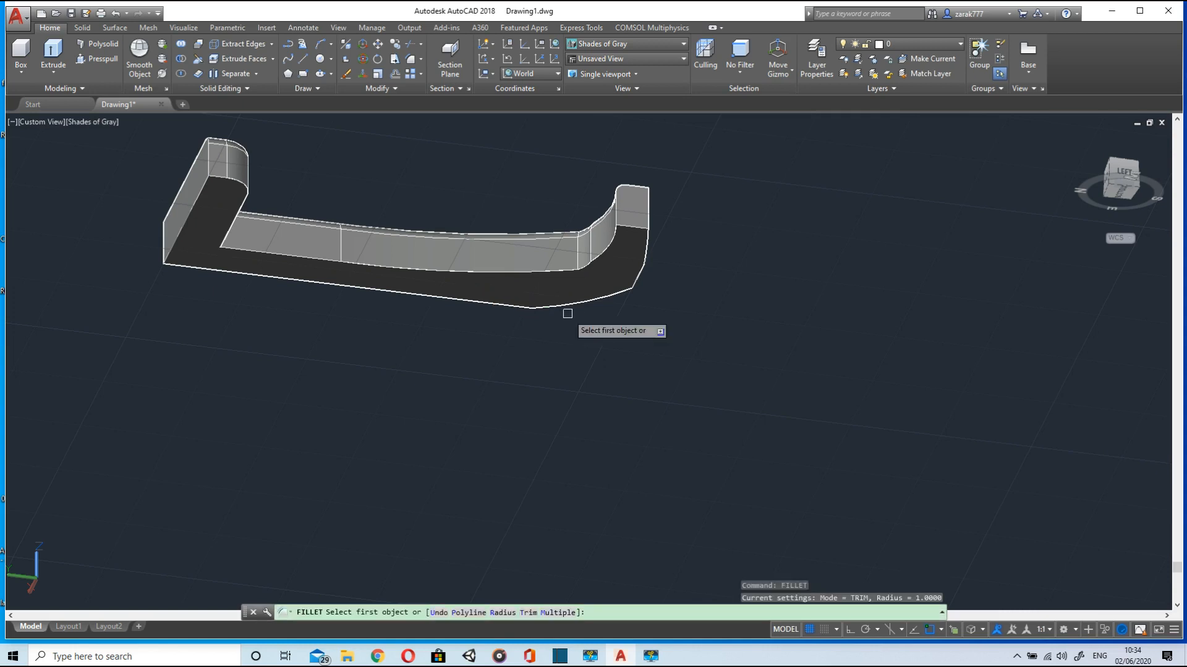
{"action": "type", "text": "r"}
{"action": "key", "text": "Return"}
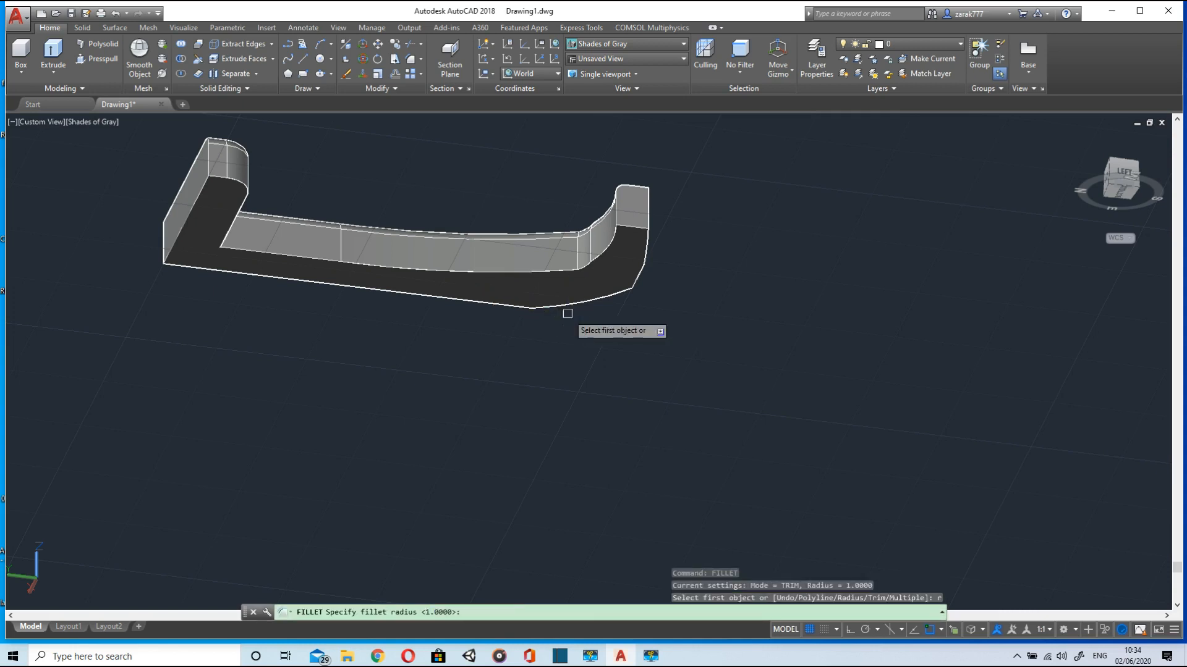
{"action": "key", "text": "Return"}
{"action": "left_click", "coordinate": [457, 270]}
{"action": "key", "text": "Return"}
{"action": "left_click", "coordinate": [296, 253]}
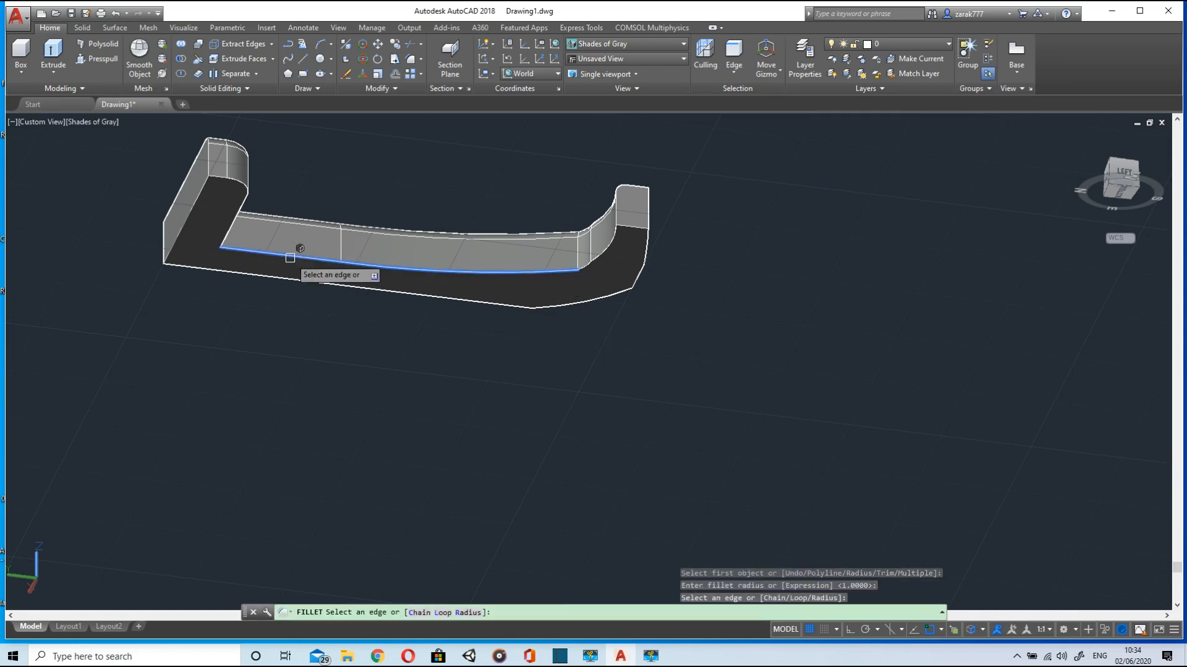
{"action": "left_click", "coordinate": [606, 254]}
{"action": "key", "text": "Return"}
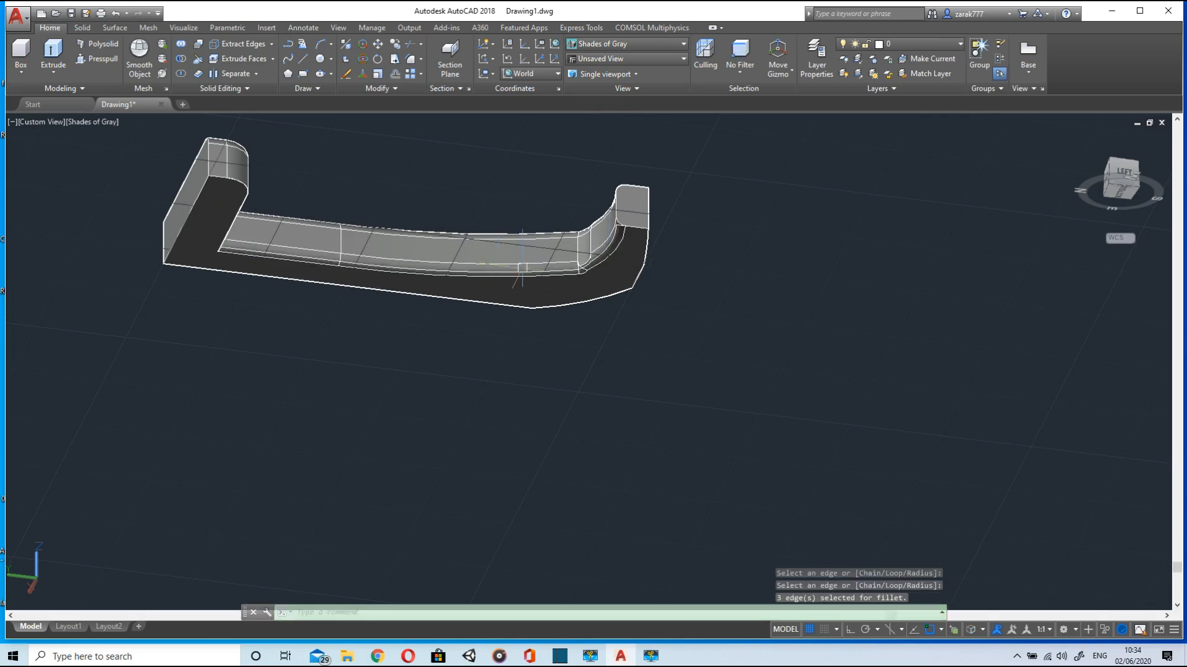
{"action": "mouse_move", "coordinate": [517, 281]}
{"action": "middle_mouse_down", "text": "shift"}
{"action": "mouse_move", "coordinate": [519, 299]}
{"action": "mouse_move", "coordinate": [336, 310]}
{"action": "mouse_move", "coordinate": [538, 303]}
{"action": "mouse_move", "coordinate": [516, 284]}
{"action": "mouse_move", "coordinate": [490, 334]}
{"action": "mouse_move", "coordinate": [516, 299]}
{"action": "middle_mouse_up", "text": "shift"}
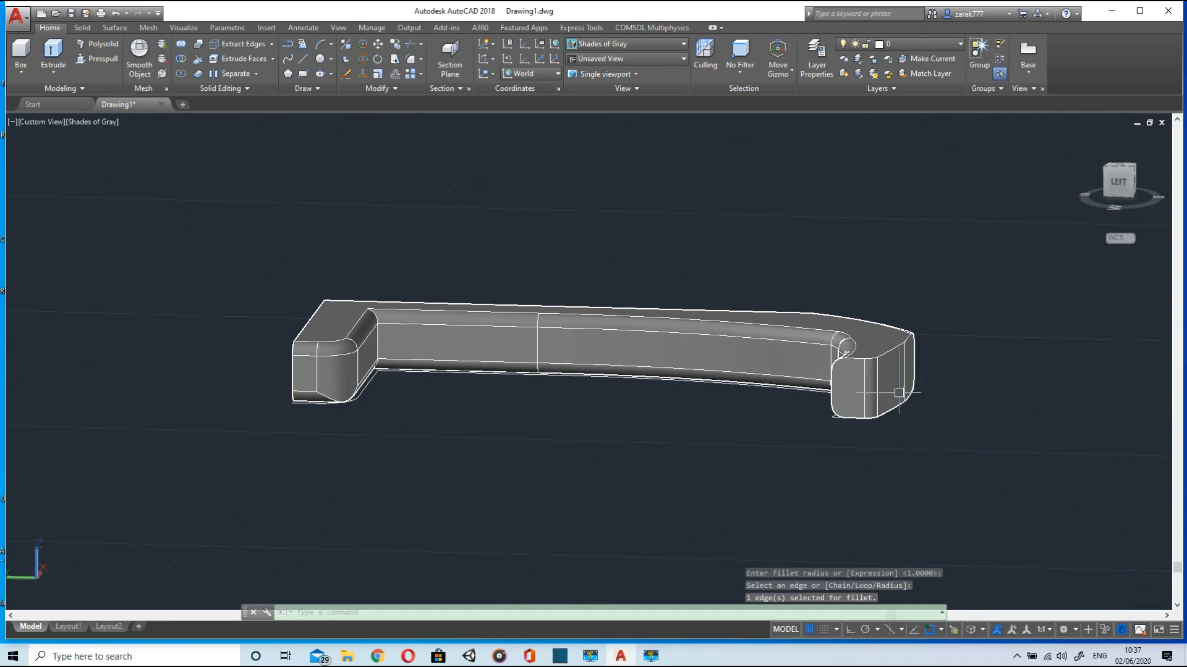
{"action": "key", "text": "Return"}
{"action": "mouse_move", "coordinate": [899, 392]}
{"action": "middle_mouse_down", "text": "shift"}
{"action": "mouse_move", "coordinate": [822, 440]}
{"action": "mouse_move", "coordinate": [609, 358]}
{"action": "mouse_move", "coordinate": [720, 544]}
{"action": "middle_mouse_up", "text": "shift"}
{"action": "scroll", "coordinate": [689, 431], "scroll_direction": "down", "scroll_amount": 4}
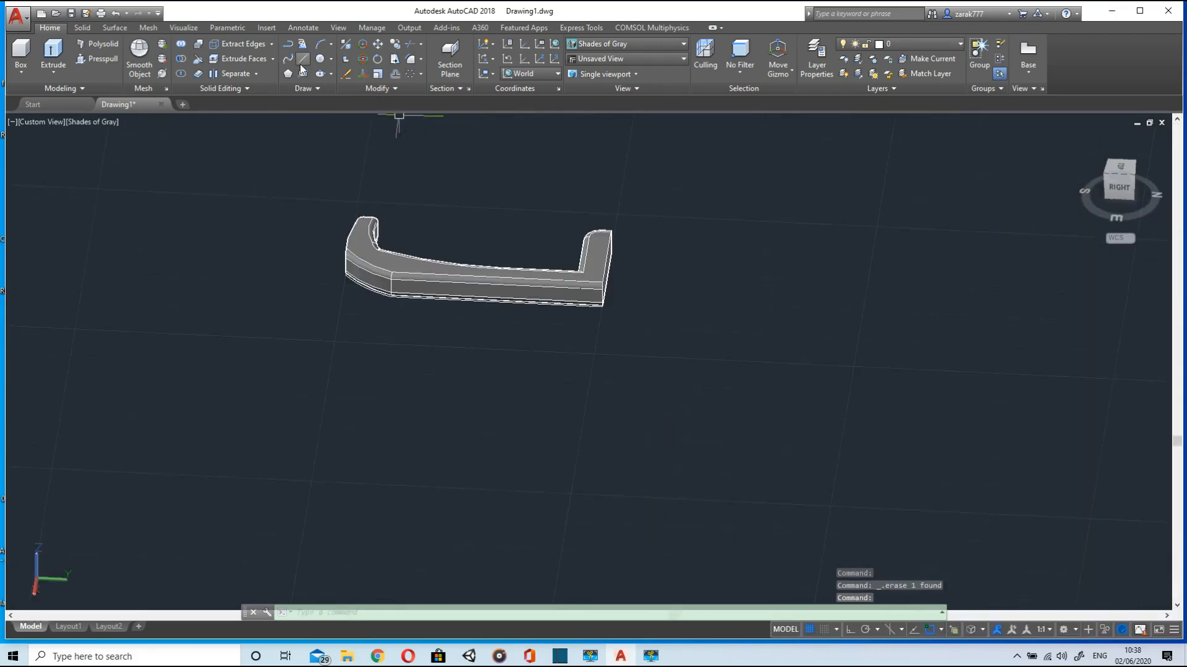
Try to draw a line along the long outer side face, starting from its end edge at the upper flange, with Ortho on
{"action": "left_click", "coordinate": [303, 59]}
{"action": "scroll", "coordinate": [584, 296], "scroll_direction": "up", "scroll_amount": 4}
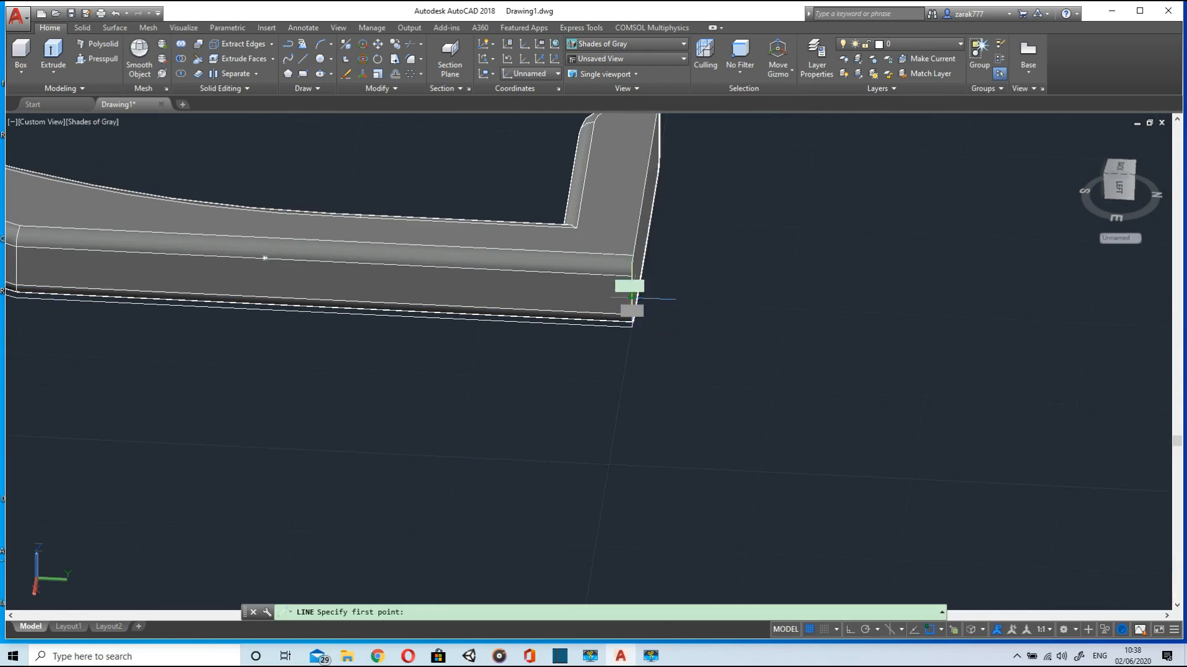
{"action": "left_click", "coordinate": [631, 299]}
{"action": "scroll", "coordinate": [467, 185], "scroll_direction": "down", "scroll_amount": 5}
{"action": "scroll", "coordinate": [470, 196], "scroll_direction": "up", "scroll_amount": 2}
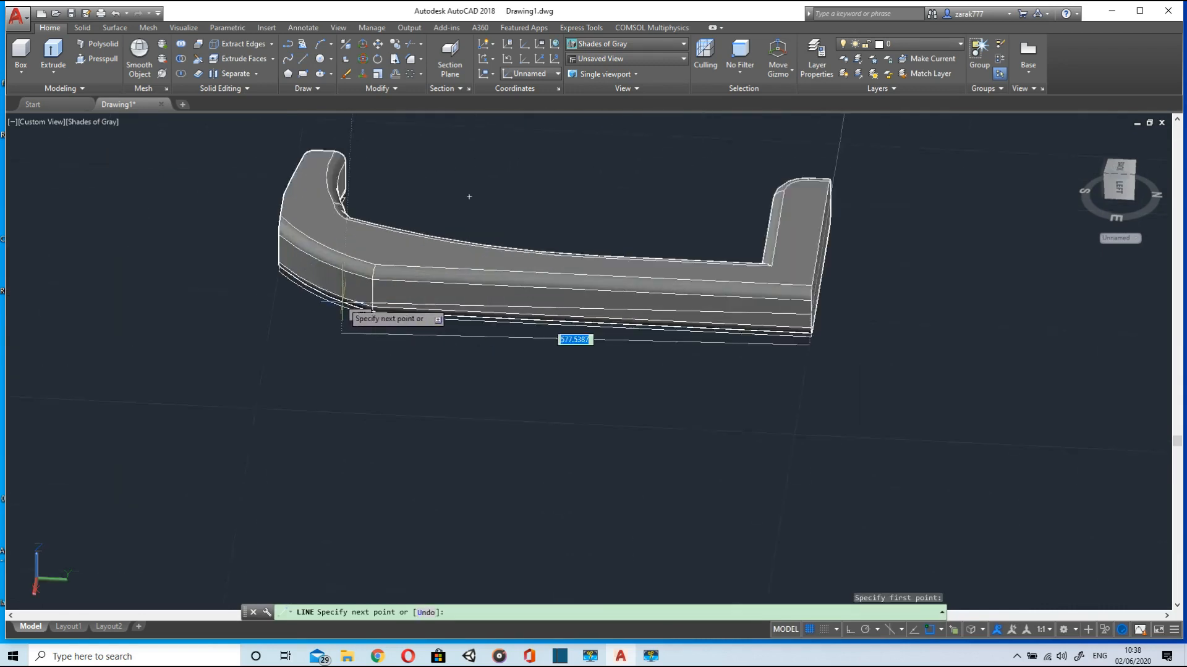
{"action": "scroll", "coordinate": [343, 312], "scroll_direction": "up", "scroll_amount": 3}
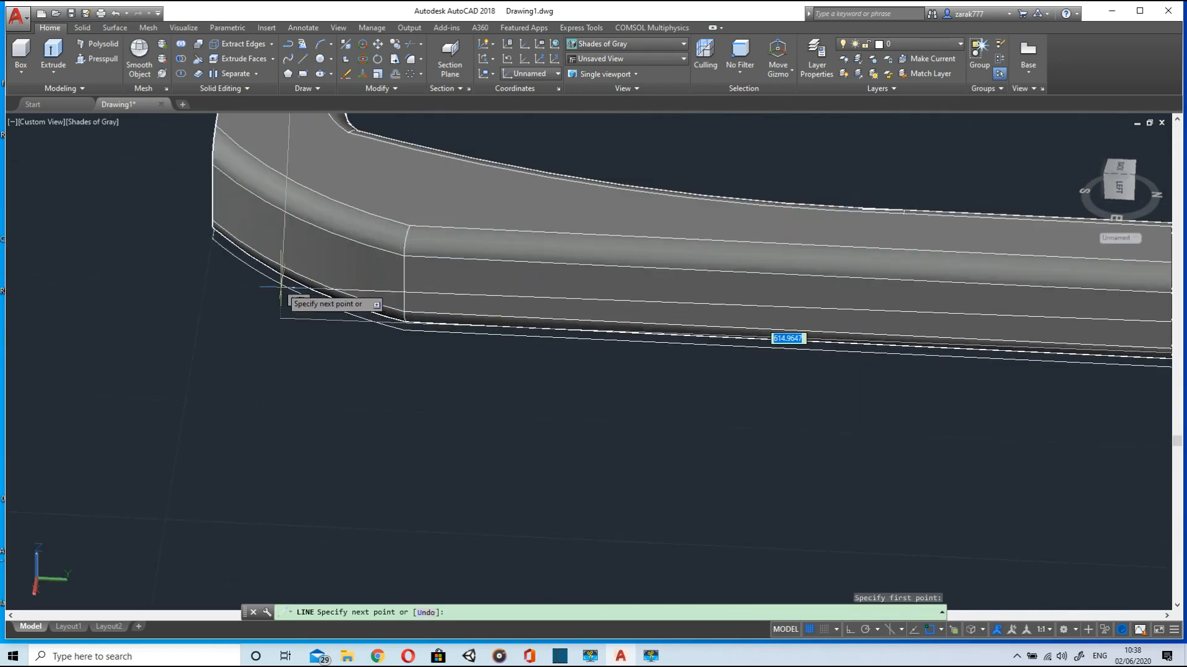
{"action": "left_click", "coordinate": [850, 631]}
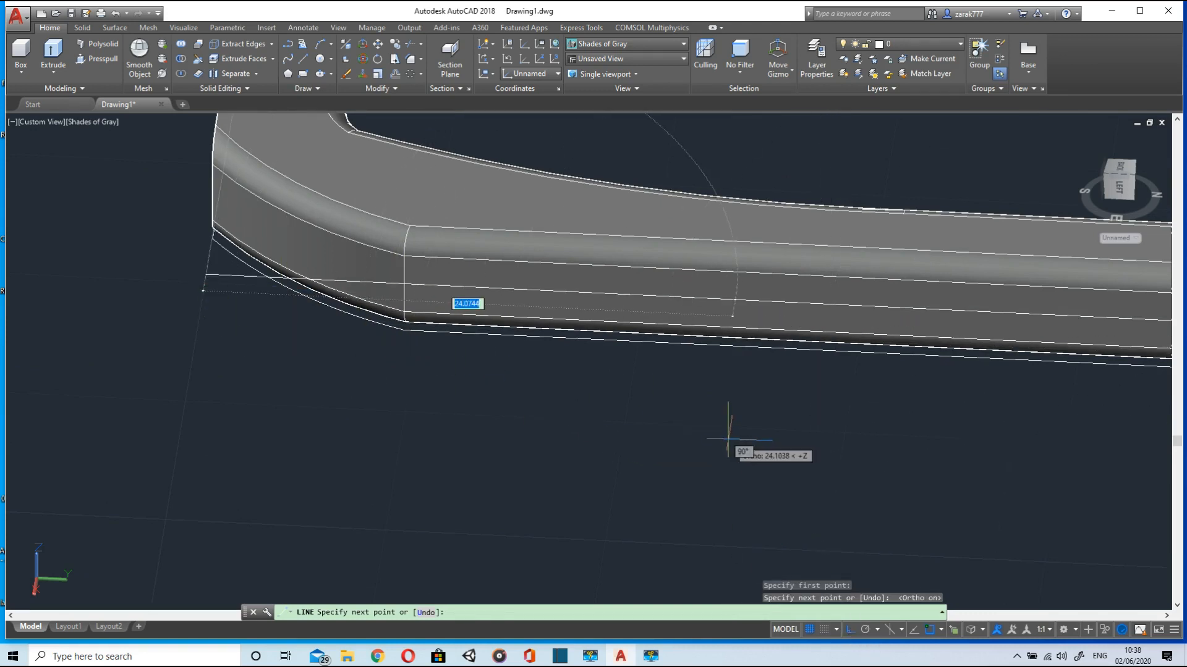
{"action": "key", "text": "Escape"}
{"action": "middle_click_drag", "start_coordinate": [726, 432], "coordinate": [1026, 575], "text": "shift"}
{"action": "scroll", "coordinate": [940, 343], "scroll_direction": "down", "scroll_amount": 6}
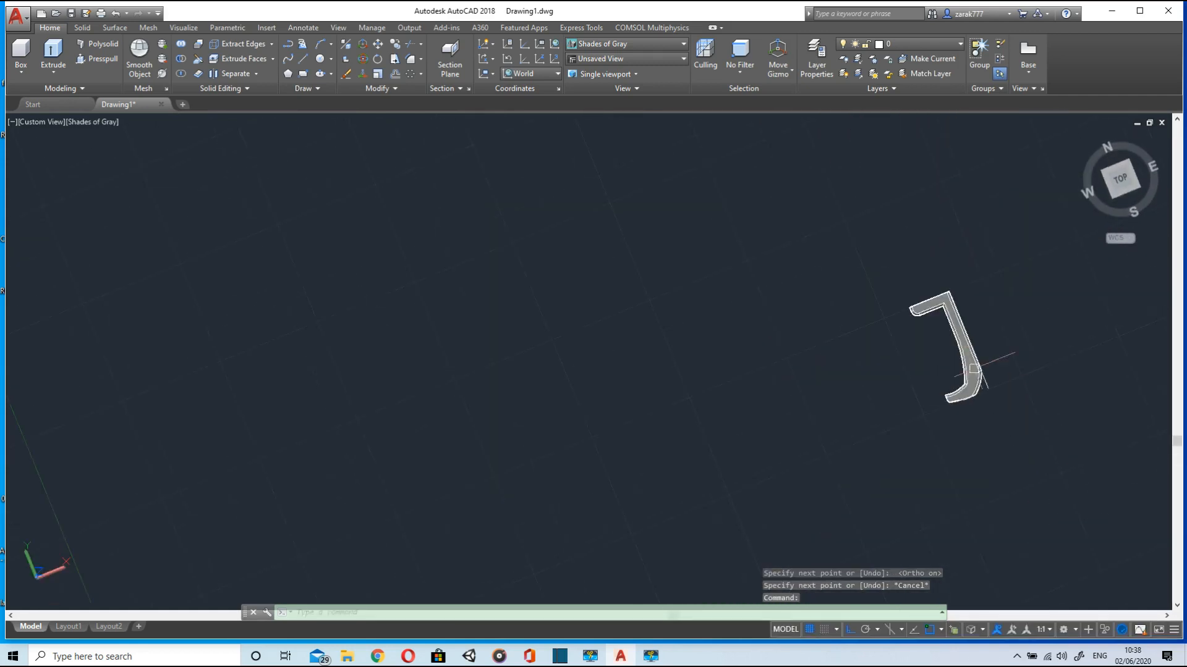
Align the UCS to the current view, looking straight at the flat outer end of the handle's upper flange
{"action": "middle_click_drag", "start_coordinate": [940, 343], "coordinate": [980, 323], "text": "shift"}
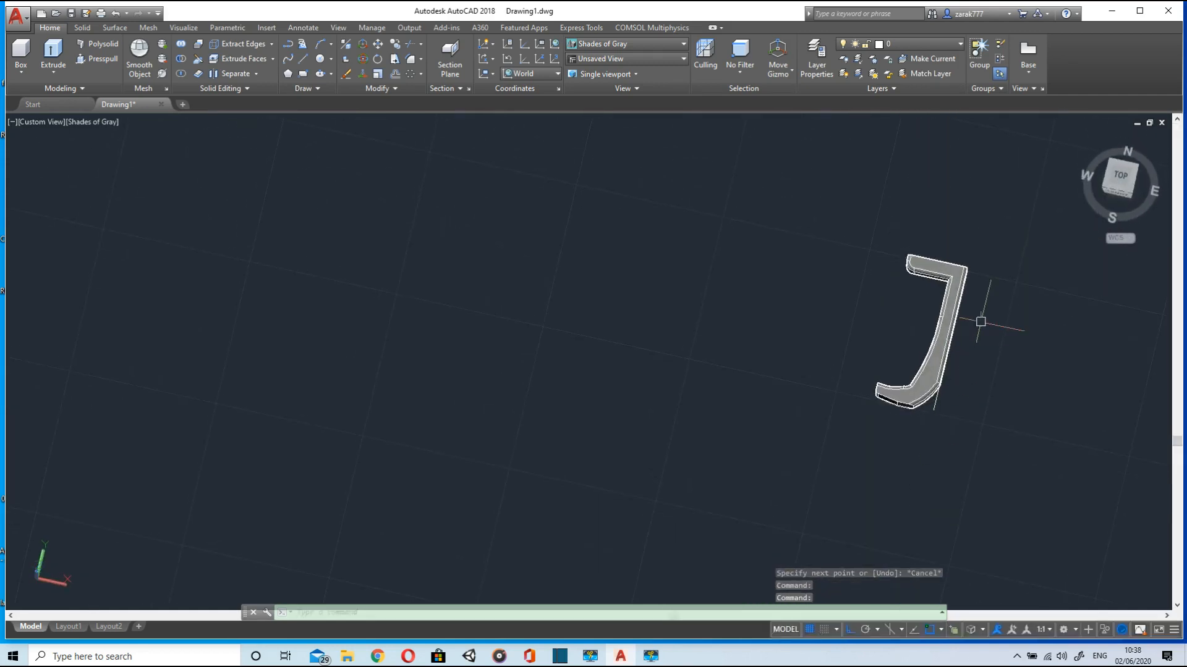
{"action": "left_click", "coordinate": [1119, 183]}
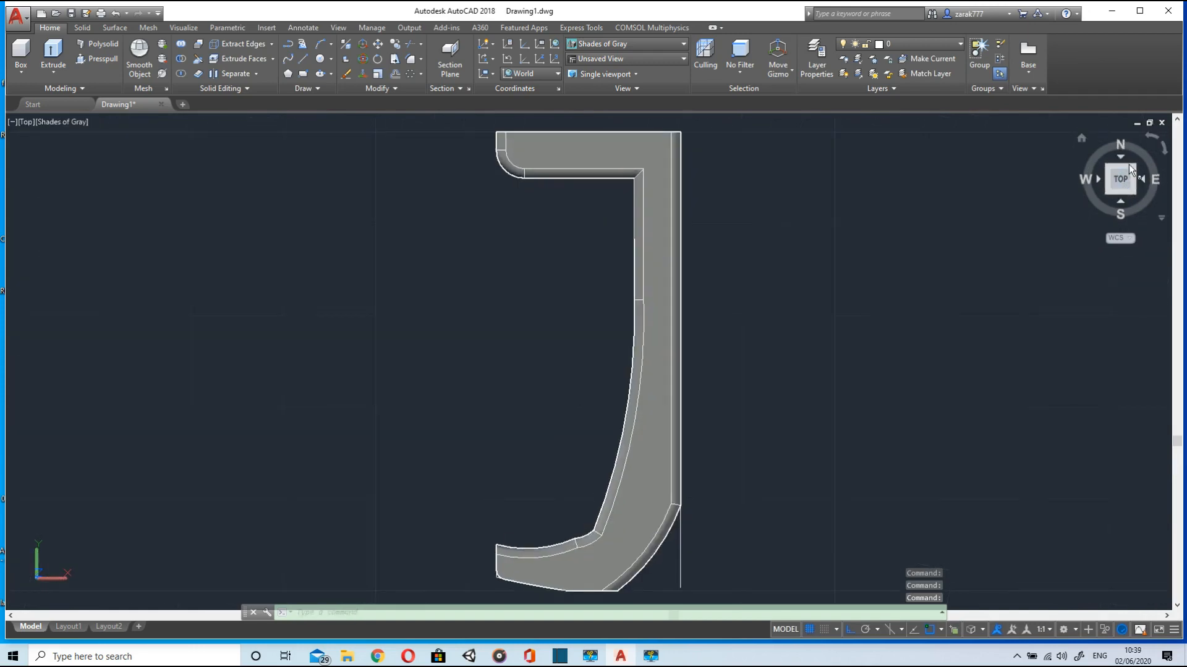
{"action": "scroll", "coordinate": [645, 243], "scroll_direction": "up", "scroll_amount": 3}
{"action": "scroll", "coordinate": [646, 242], "scroll_direction": "down", "scroll_amount": 8}
{"action": "left_click", "coordinate": [1120, 178]}
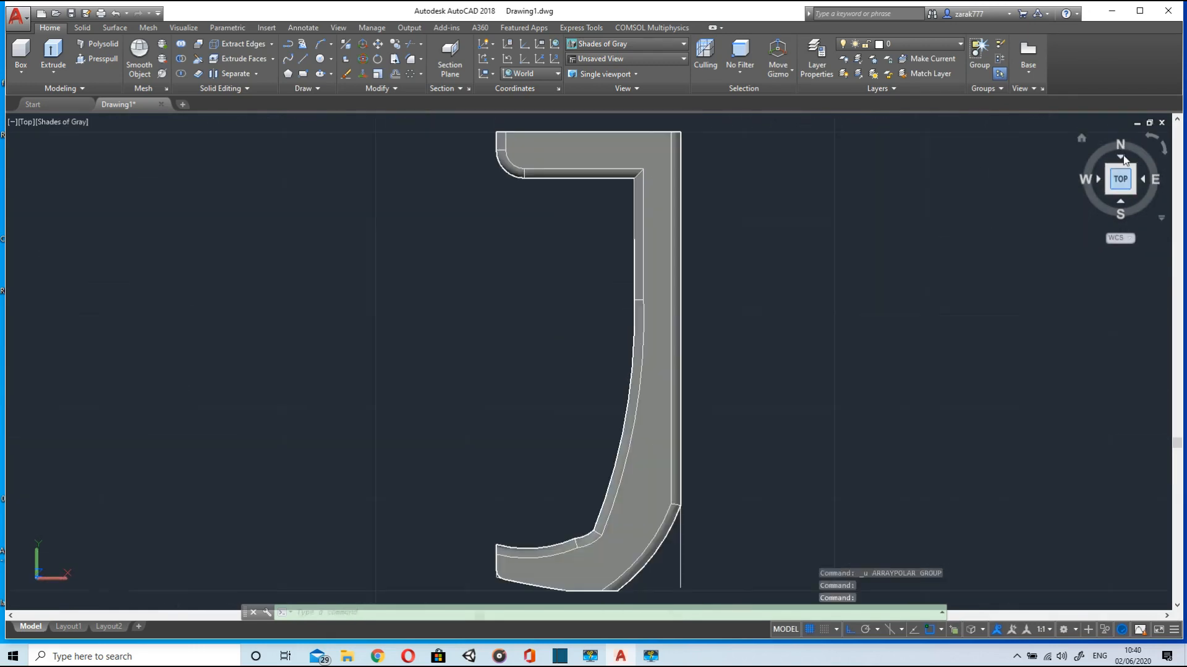
{"action": "left_click", "coordinate": [1120, 156]}
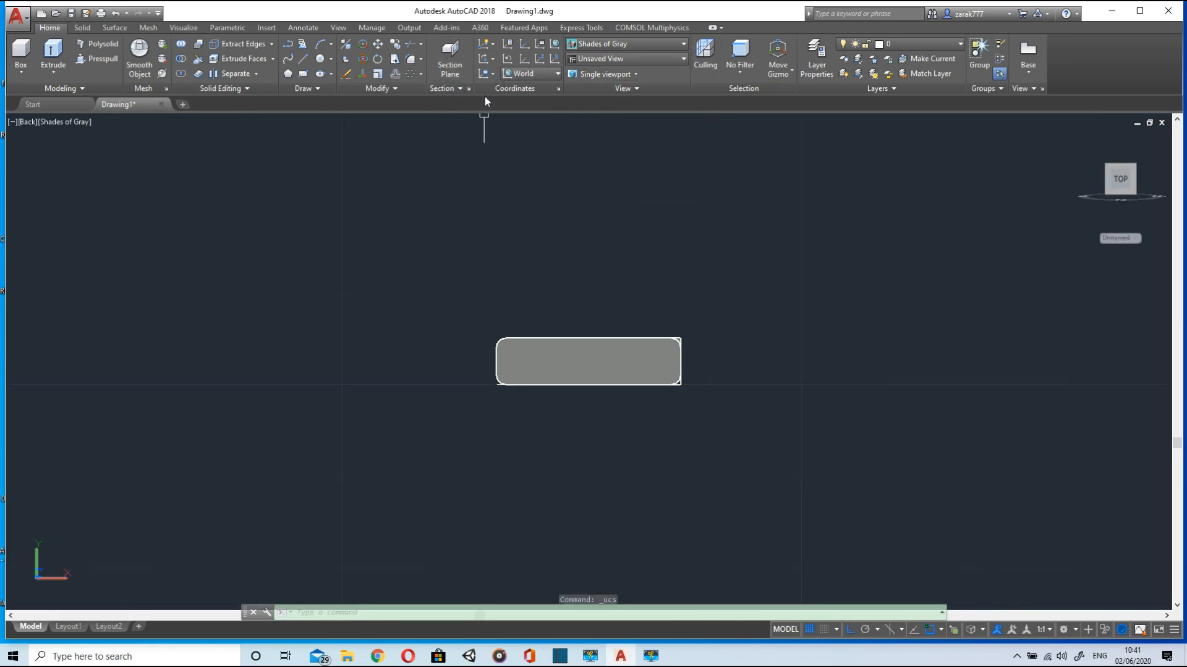
{"action": "middle_click_drag", "start_coordinate": [538, 236], "coordinate": [559, 249], "text": "shift"}
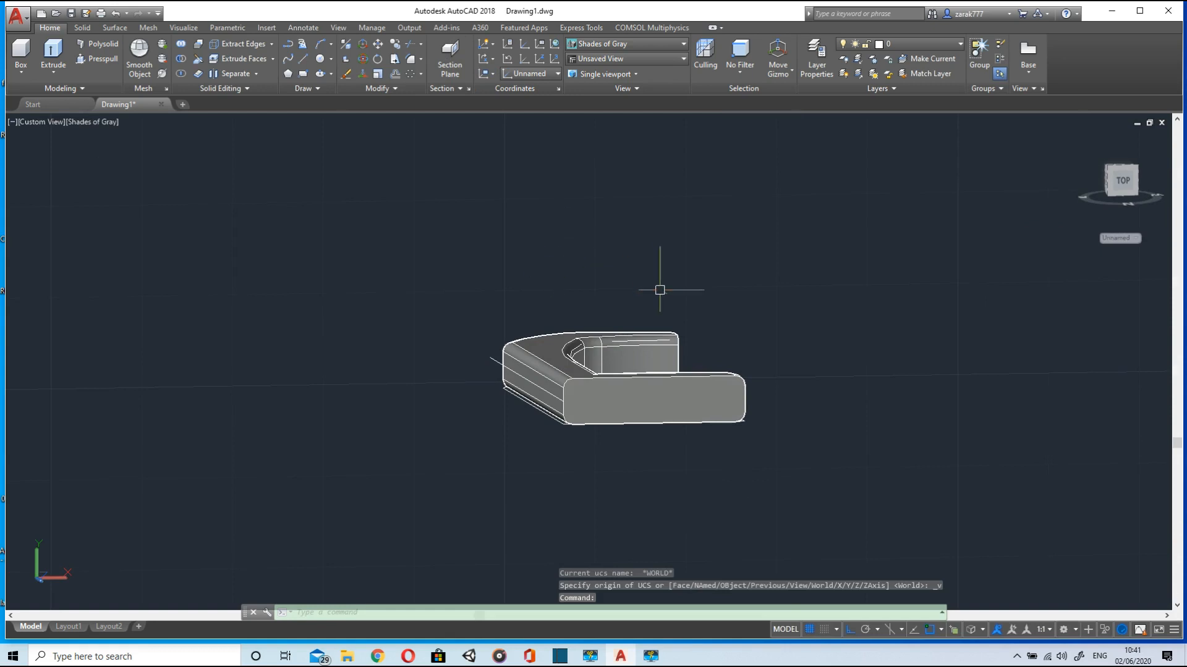
Create a polar array of 6 handles over 360 degrees about the end of the outer side line, and undo the last erasure
{"action": "left_click", "coordinate": [409, 73]}
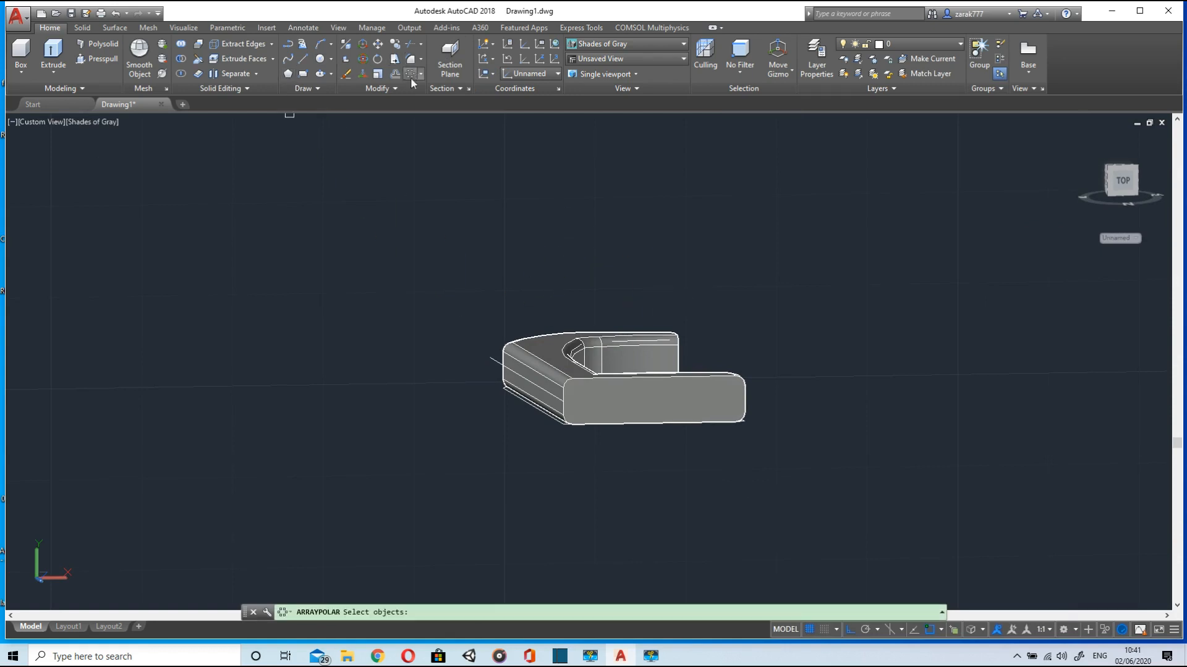
{"action": "left_click", "coordinate": [630, 379]}
{"action": "key", "text": "Return"}
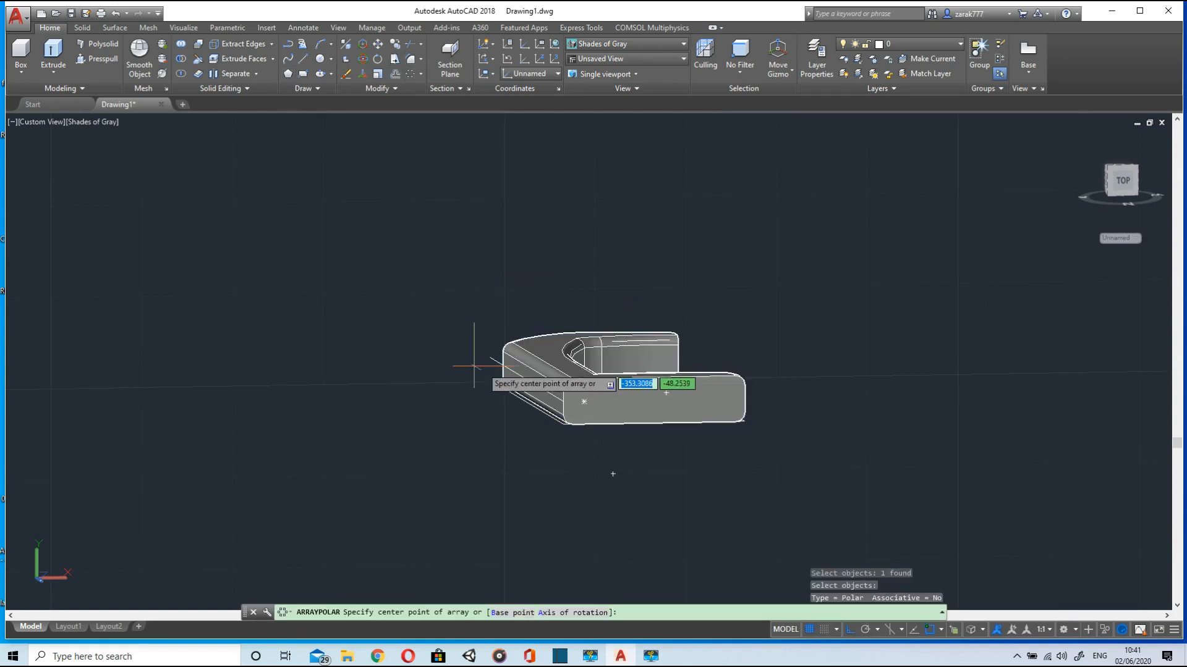
{"action": "left_click", "coordinate": [493, 359]}
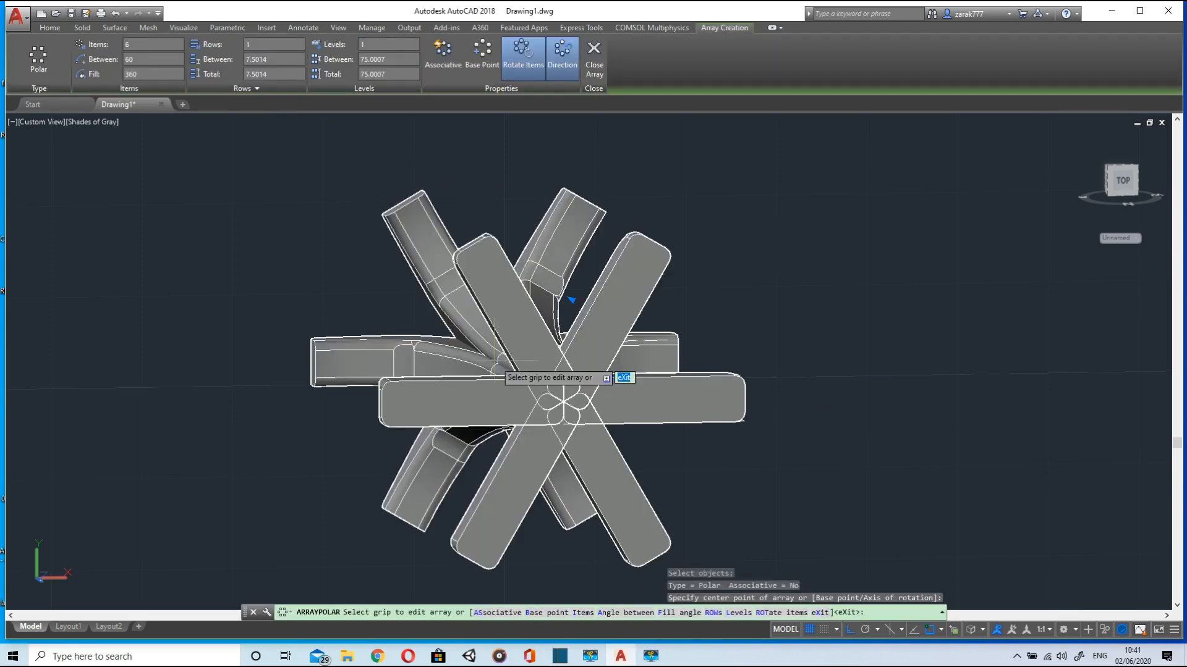
{"action": "middle_click_drag", "start_coordinate": [494, 365], "coordinate": [501, 191], "text": "shift"}
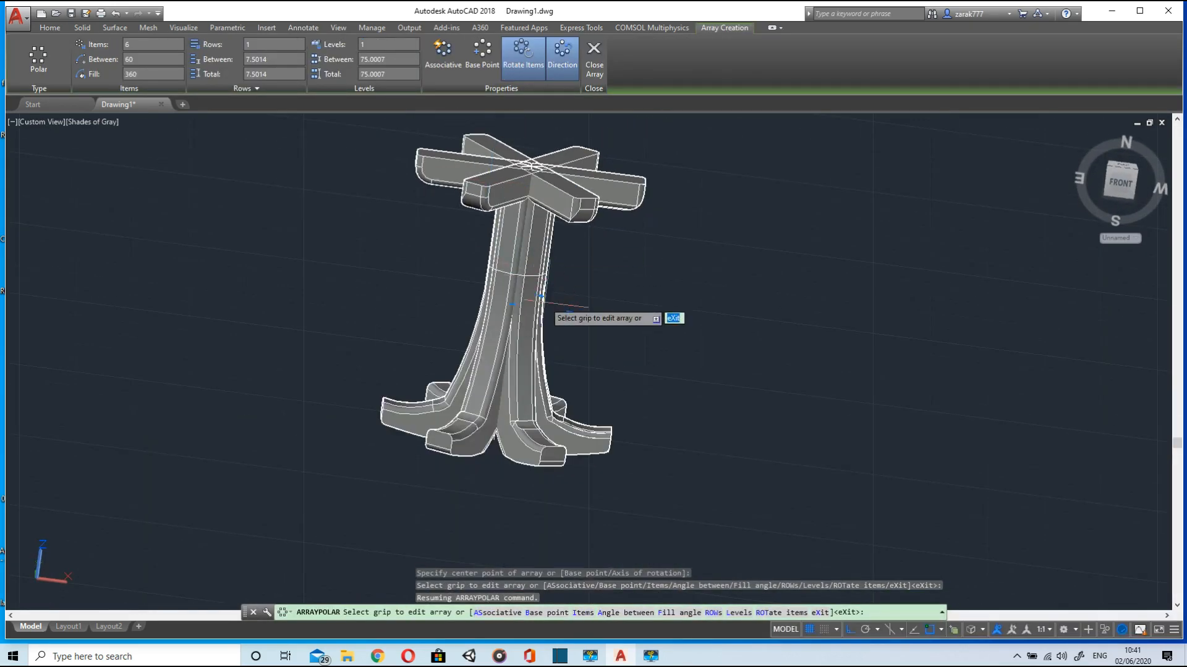
{"action": "middle_click_drag", "start_coordinate": [542, 304], "coordinate": [519, 232], "text": "shift"}
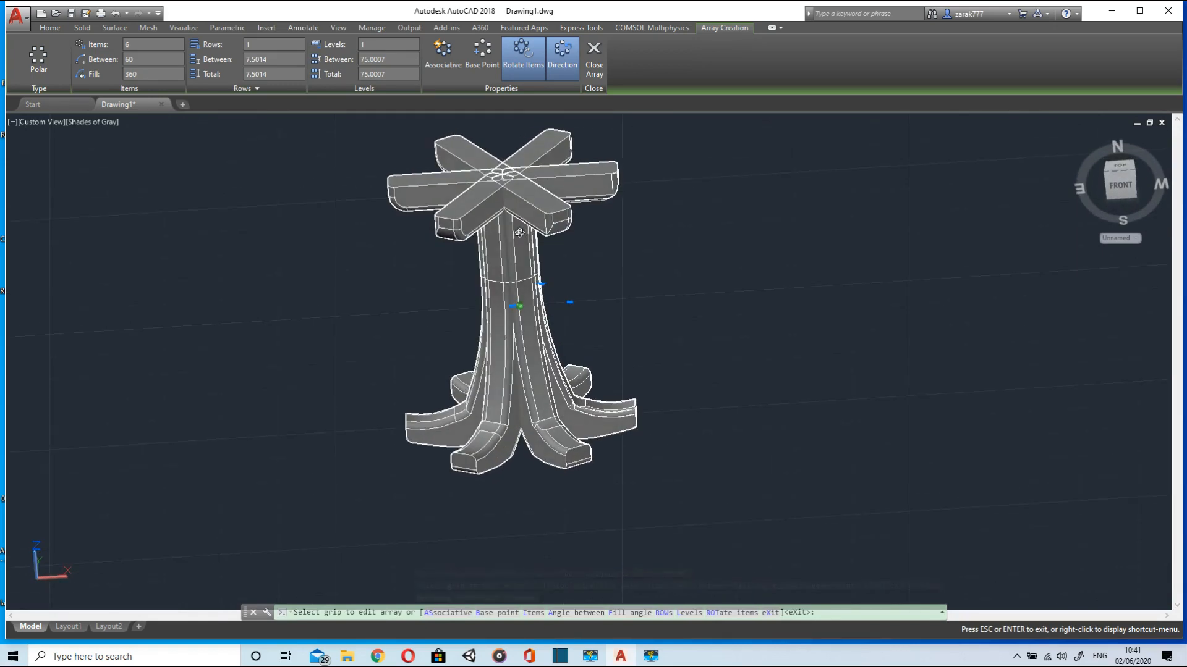
{"action": "middle_click_drag", "start_coordinate": [519, 232], "coordinate": [503, 264], "text": "shift"}
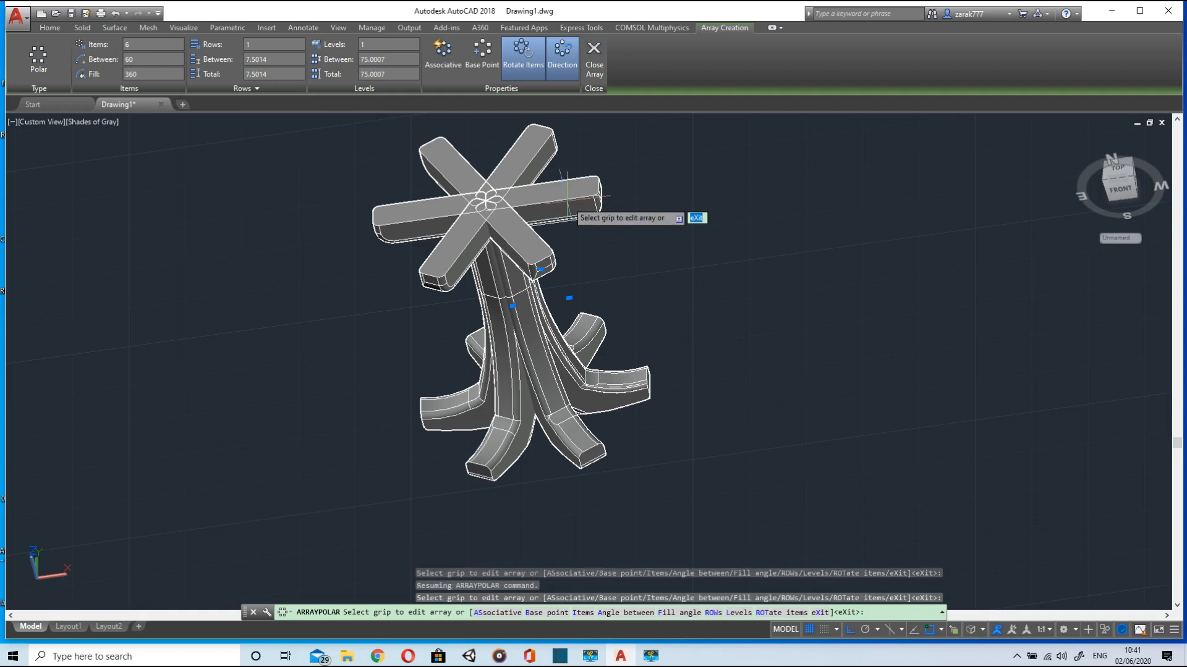
{"action": "left_click", "coordinate": [594, 62]}
{"action": "key", "text": "ctrl+z"}
{"action": "key", "text": "ctrl+z"}
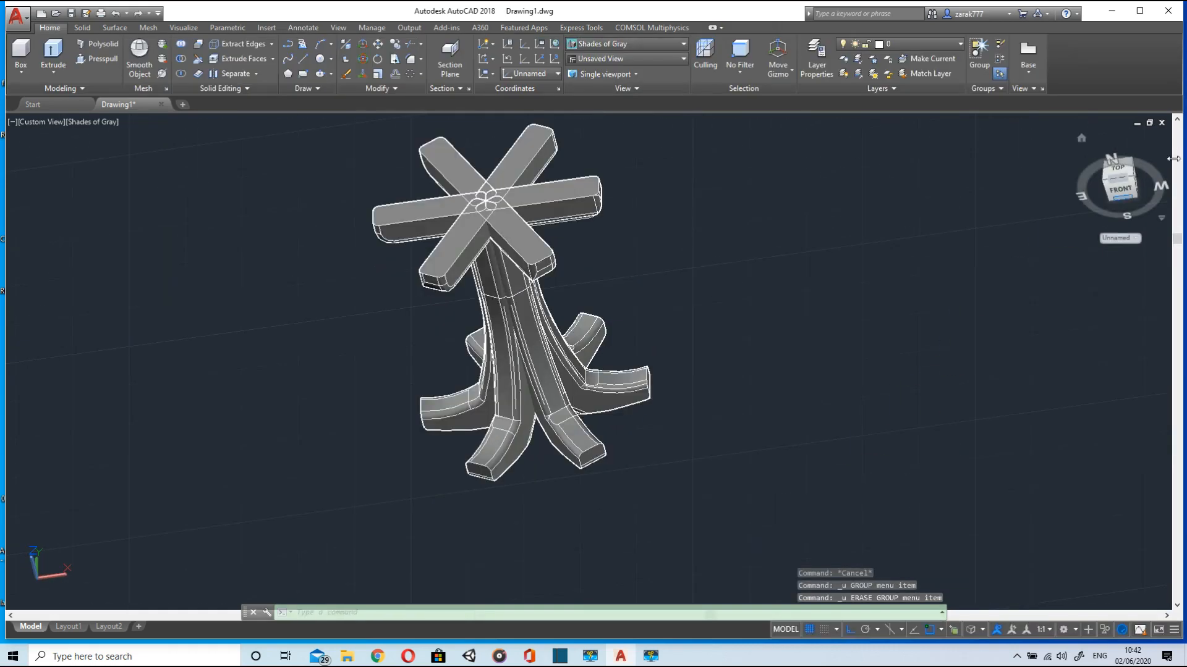
Copy the whole arrayed pedestal from its top centre point to a distance of 100 horizontally in the front view
{"action": "left_click", "coordinate": [1119, 190]}
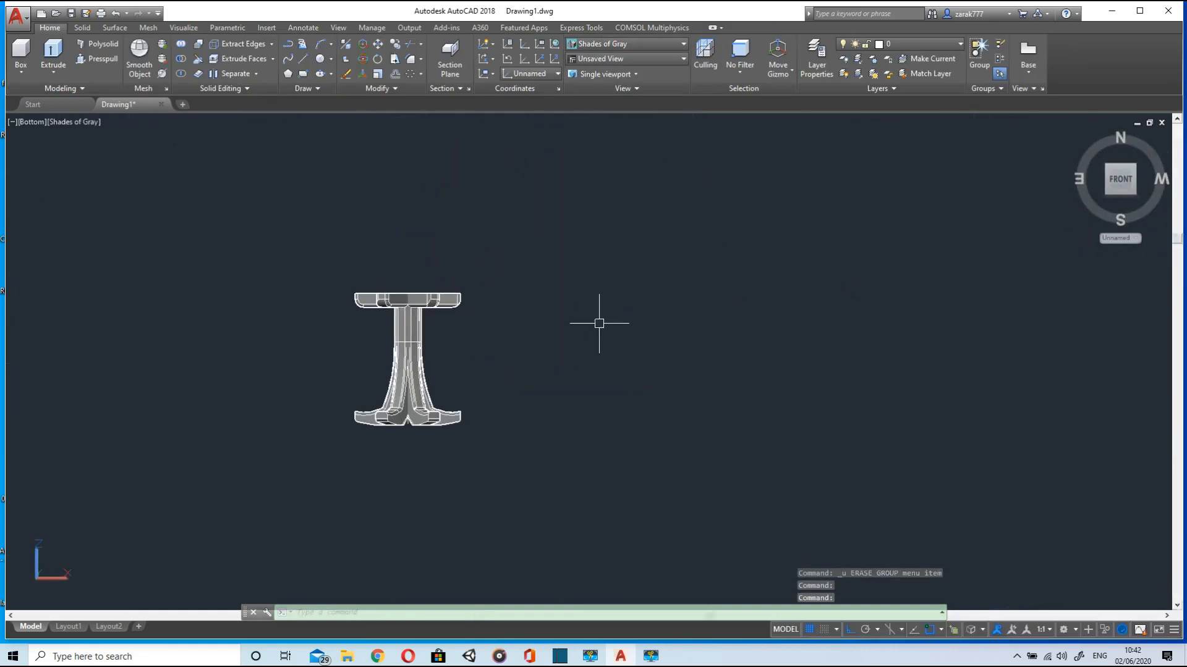
{"action": "left_click", "coordinate": [396, 48]}
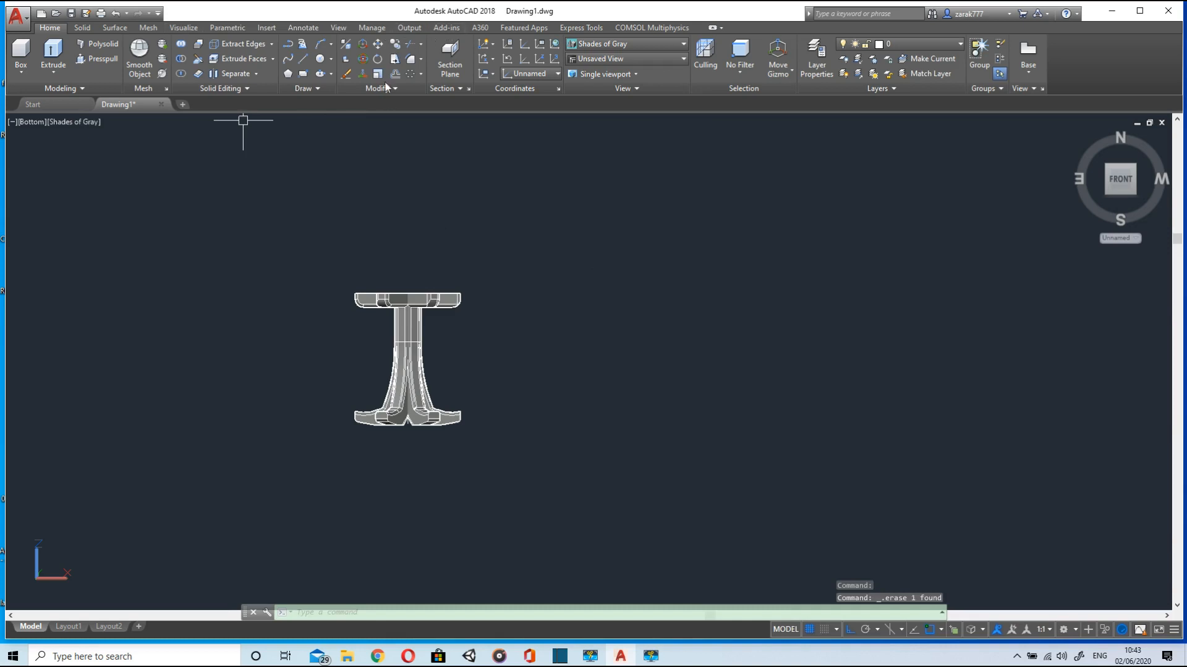
{"action": "left_click", "coordinate": [395, 45]}
{"action": "mouse_move", "coordinate": [493, 247]}
{"action": "left_mouse_down"}
{"action": "mouse_move", "coordinate": [251, 410]}
{"action": "mouse_move", "coordinate": [642, 468]}
{"action": "left_mouse_up"}
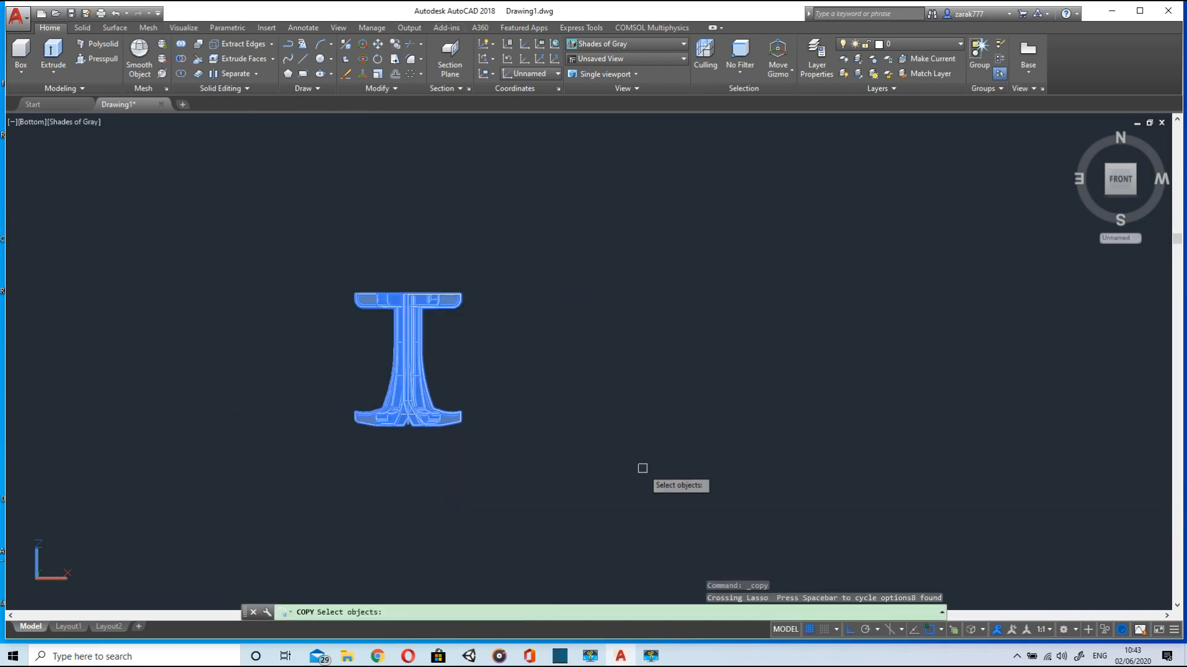
{"action": "key", "text": "Return"}
{"action": "scroll", "coordinate": [410, 294], "scroll_direction": "up", "scroll_amount": 2}
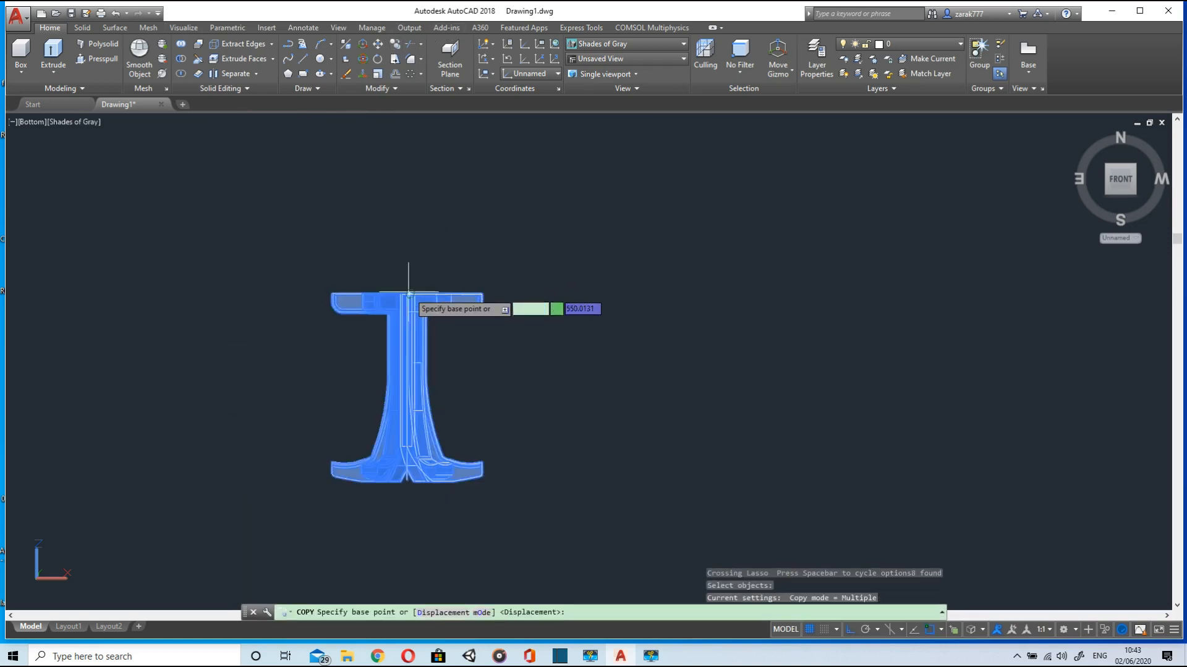
{"action": "left_click", "coordinate": [410, 294]}
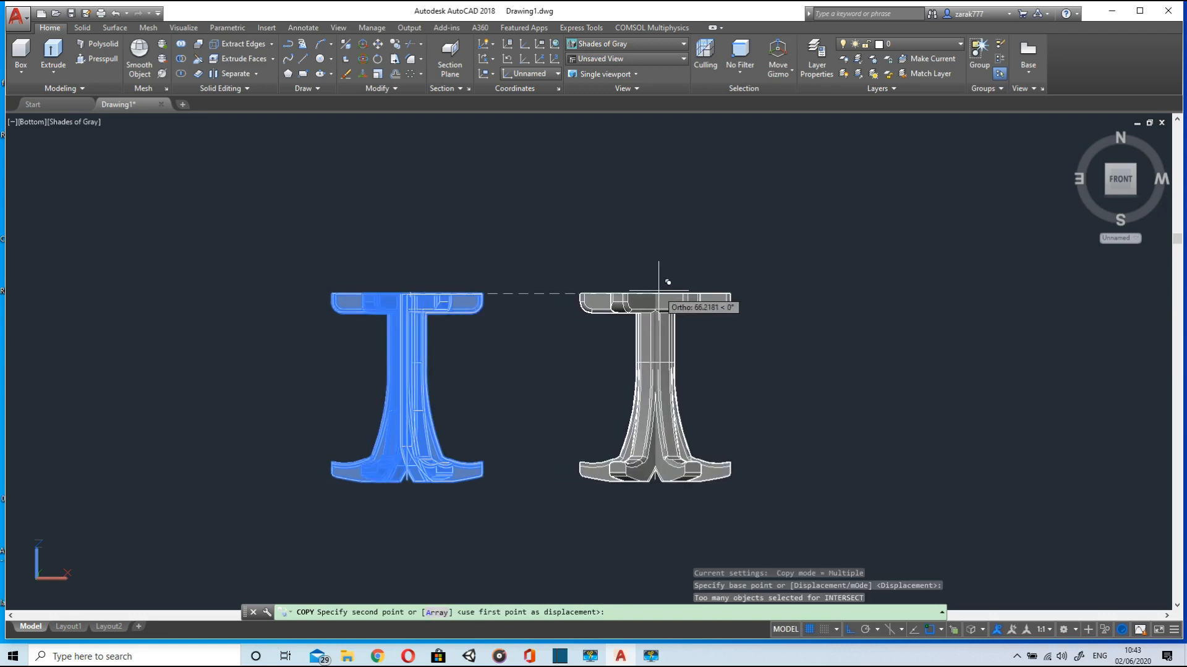
{"action": "type", "text": "100"}
{"action": "key", "text": "Return"}
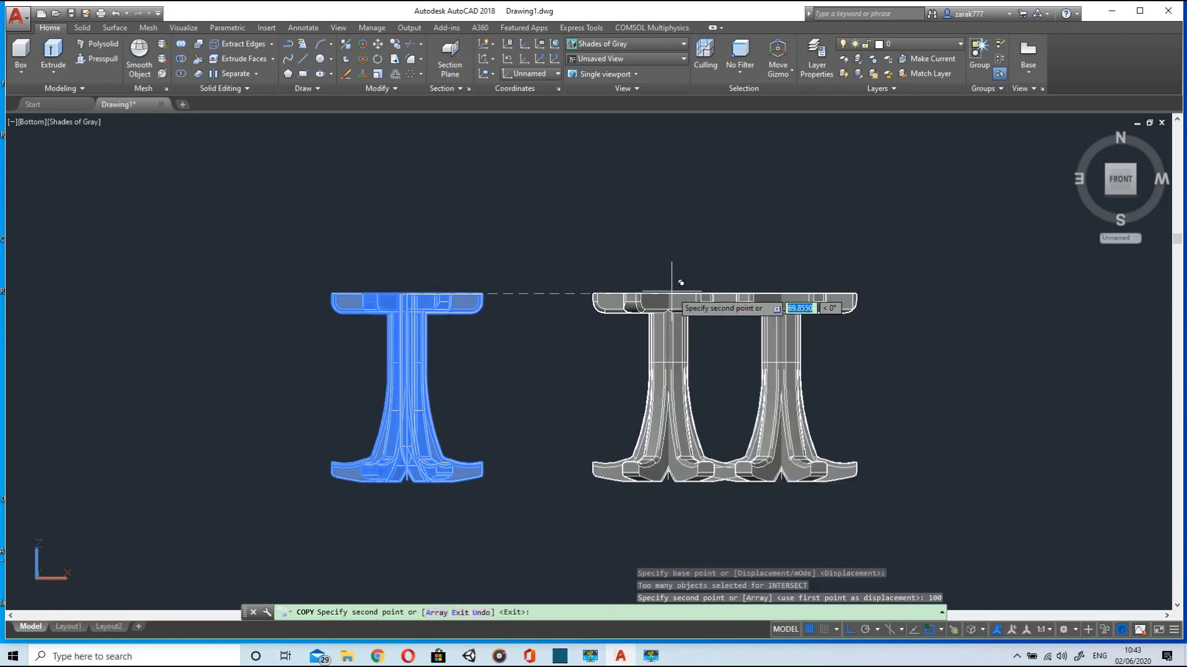
{"action": "key", "text": "Escape"}
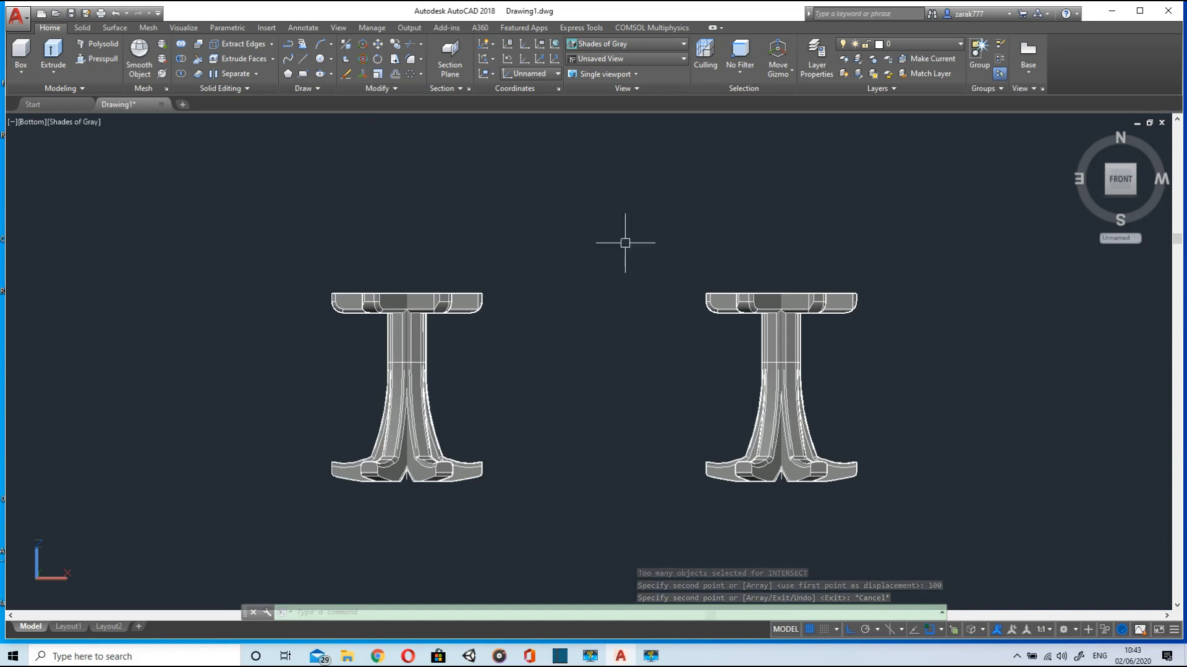
Draw a straight line joining the centre points of the two pedestals in the top view
{"action": "left_click", "coordinate": [1121, 163]}
{"action": "left_click", "coordinate": [1123, 163]}
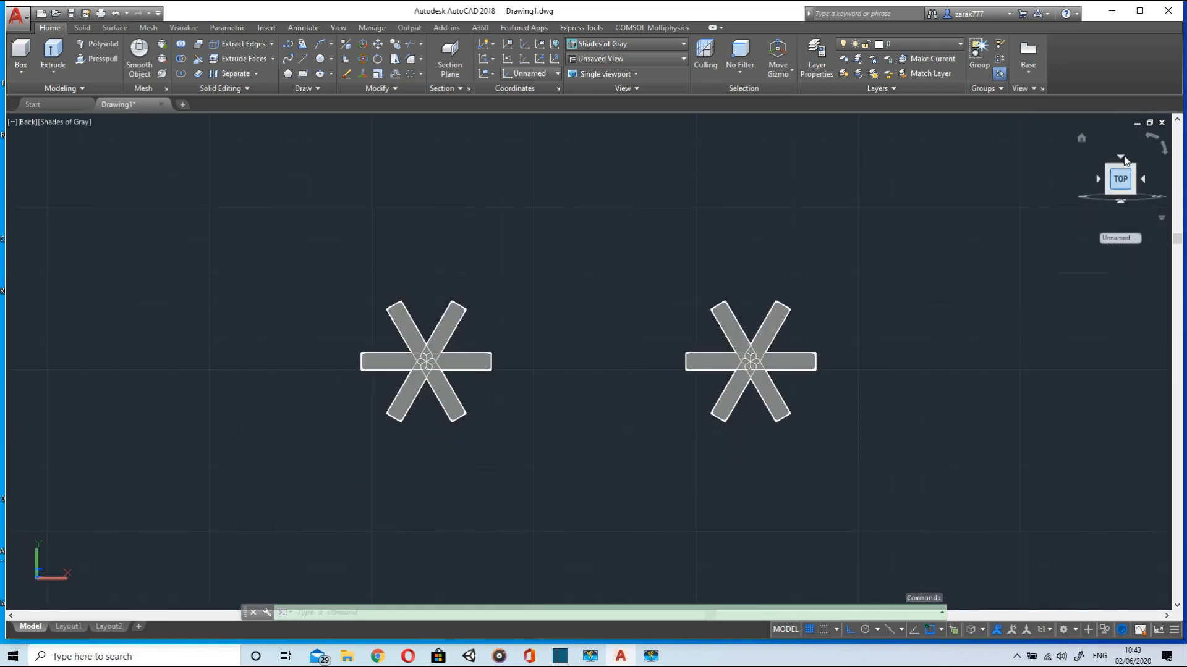
{"action": "left_click", "coordinate": [306, 61]}
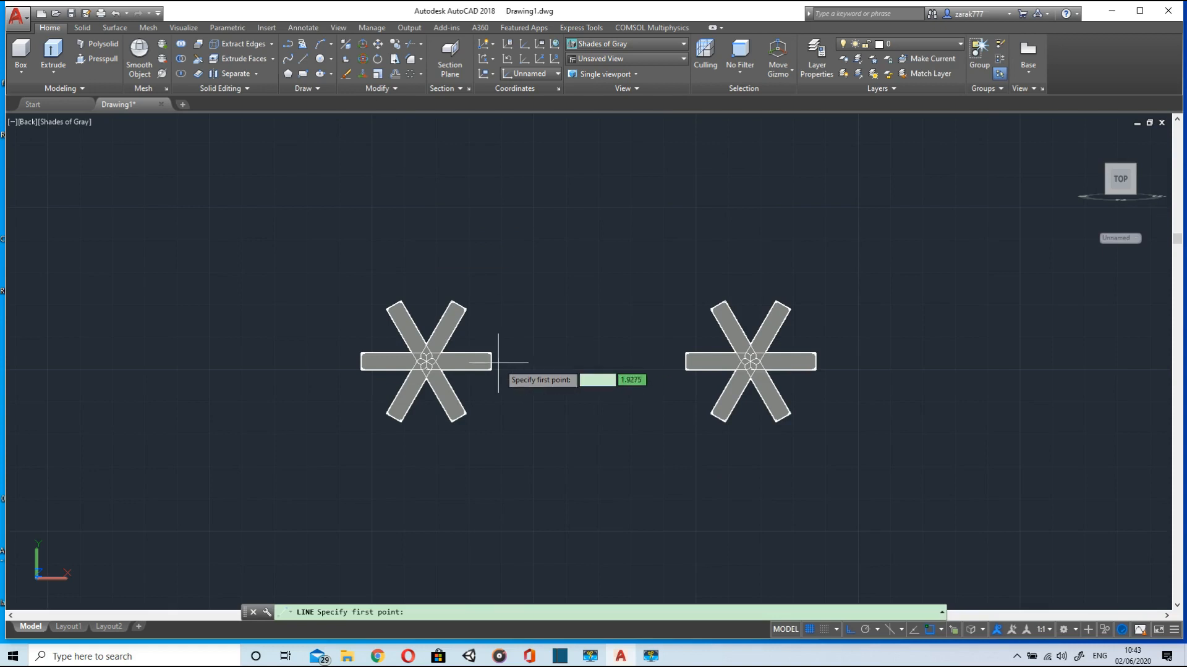
{"action": "scroll", "coordinate": [426, 360], "scroll_direction": "up", "scroll_amount": 5}
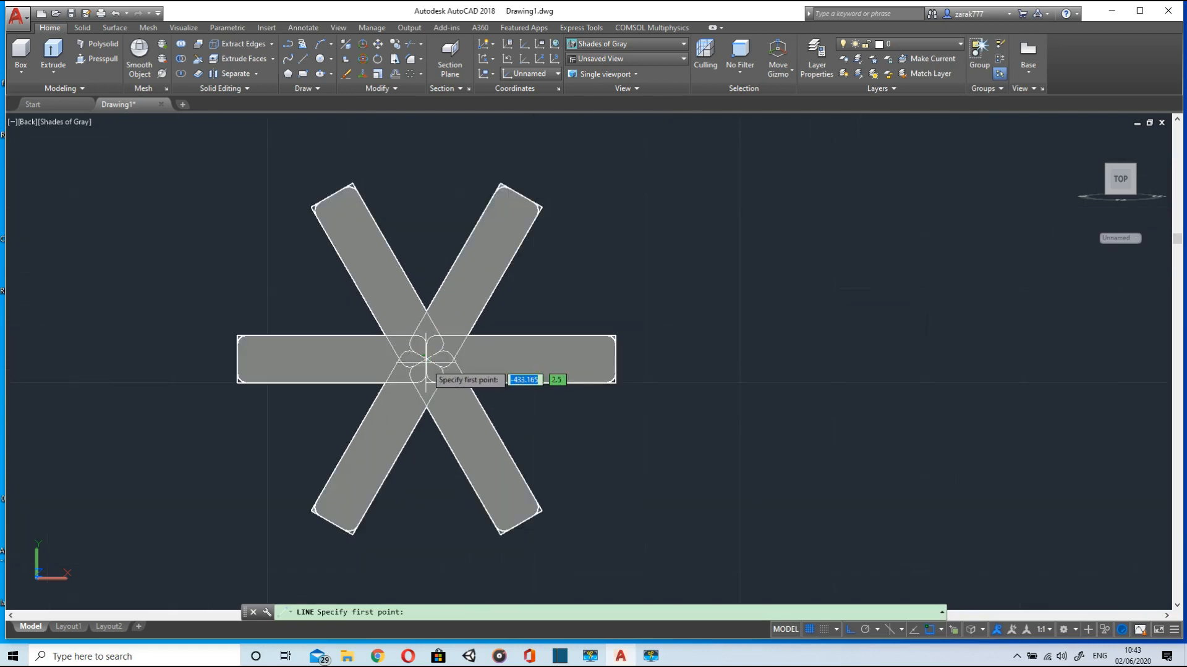
{"action": "left_click", "coordinate": [427, 360]}
{"action": "scroll", "coordinate": [742, 353], "scroll_direction": "down", "scroll_amount": 5}
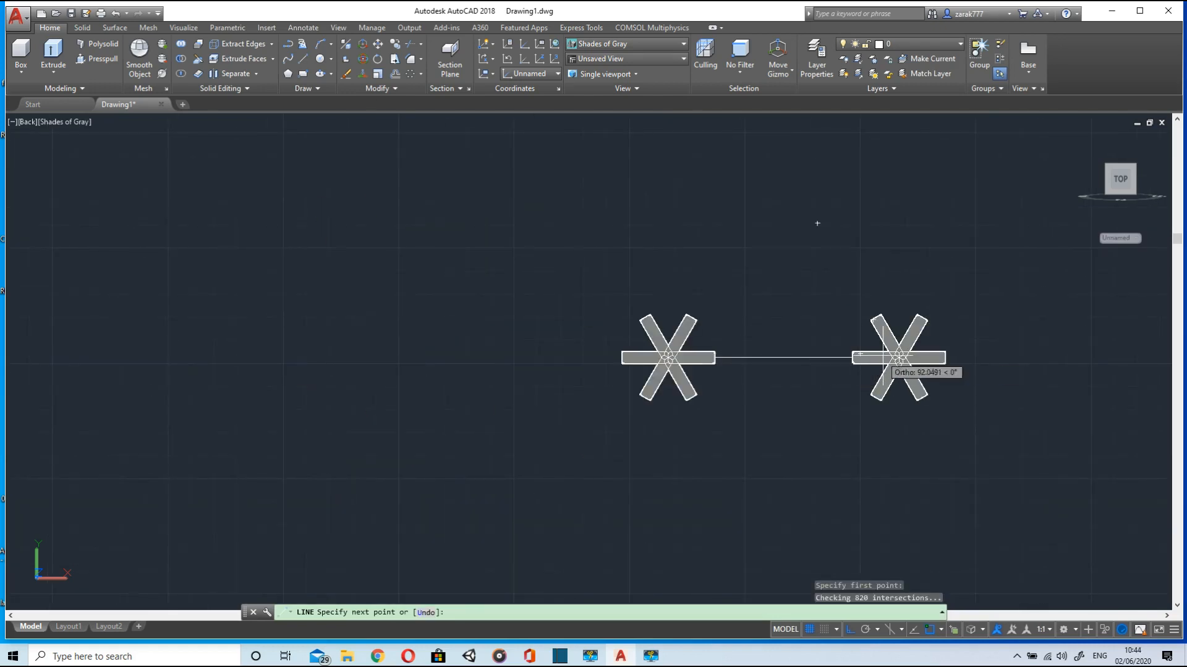
{"action": "scroll", "coordinate": [899, 357], "scroll_direction": "down", "scroll_amount": 3}
{"action": "scroll", "coordinate": [903, 351], "scroll_direction": "up", "scroll_amount": 10}
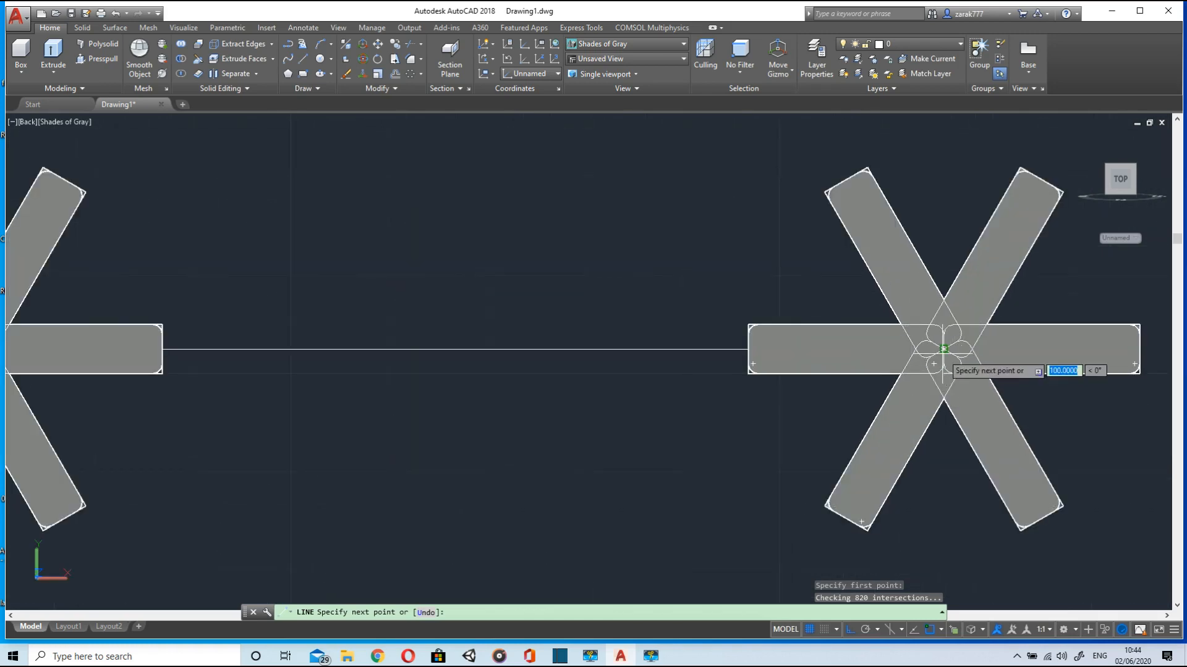
{"action": "left_click", "coordinate": [944, 350]}
{"action": "scroll", "coordinate": [671, 386], "scroll_direction": "down", "scroll_amount": 4}
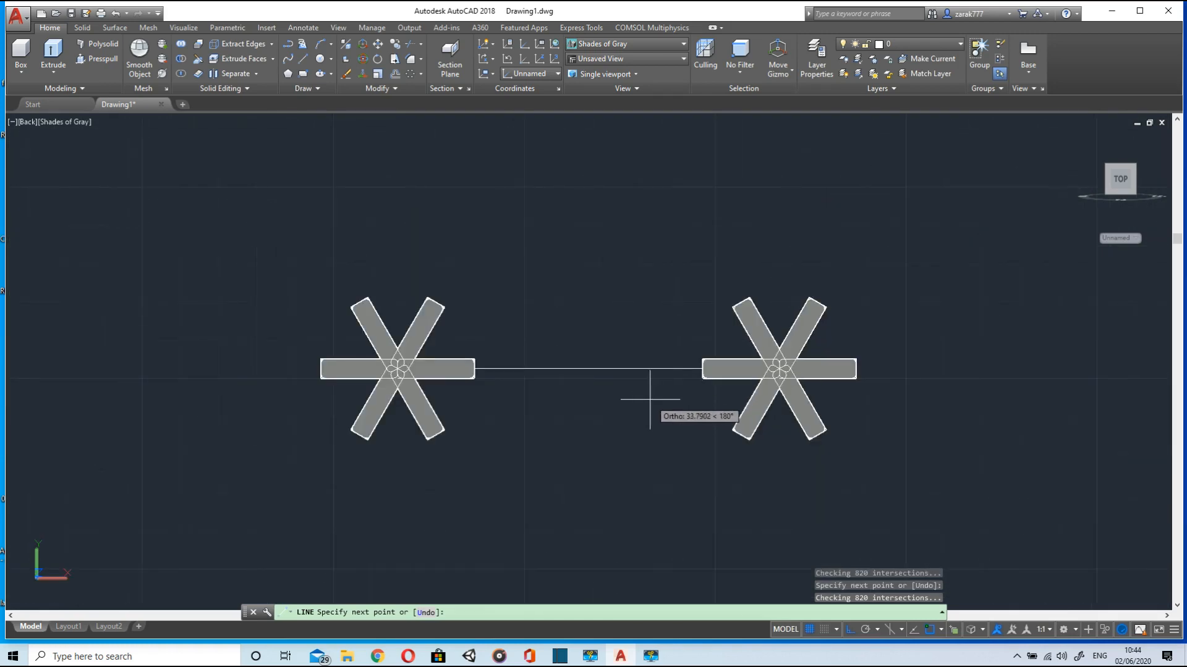
Move the connecting line vertically from its end at the original pedestal's base up to about the middle of the stems
{"action": "middle_click_drag", "start_coordinate": [650, 400], "coordinate": [624, 309], "text": "shift"}
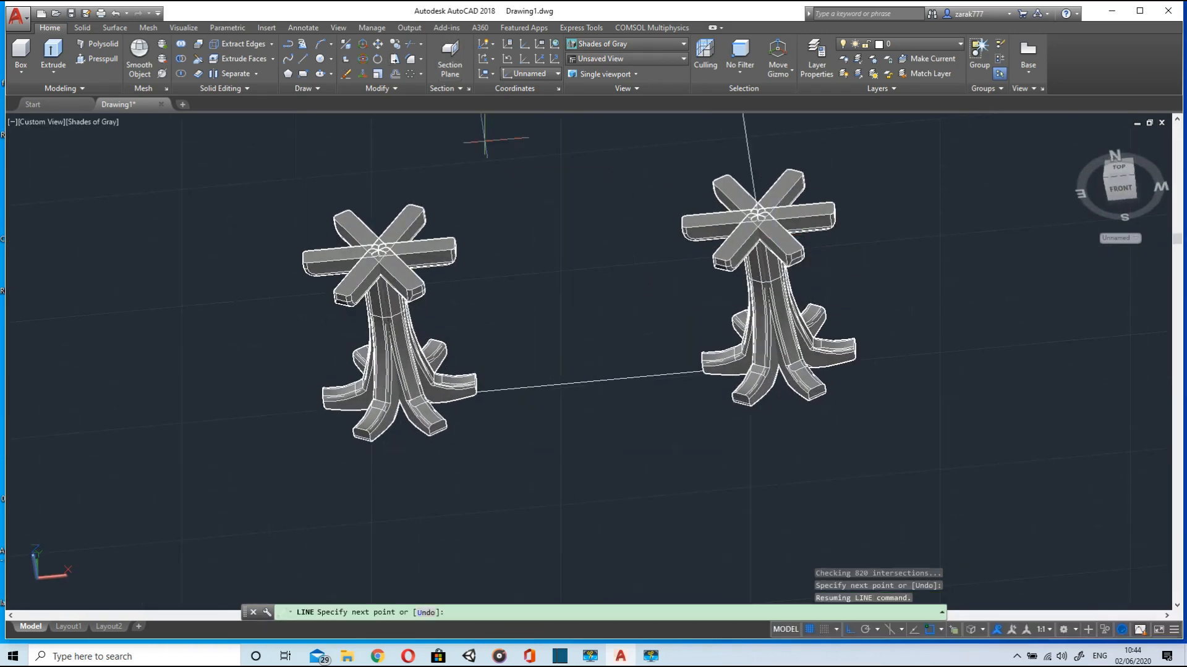
{"action": "middle_click_drag", "start_coordinate": [485, 139], "coordinate": [380, 127], "text": "shift"}
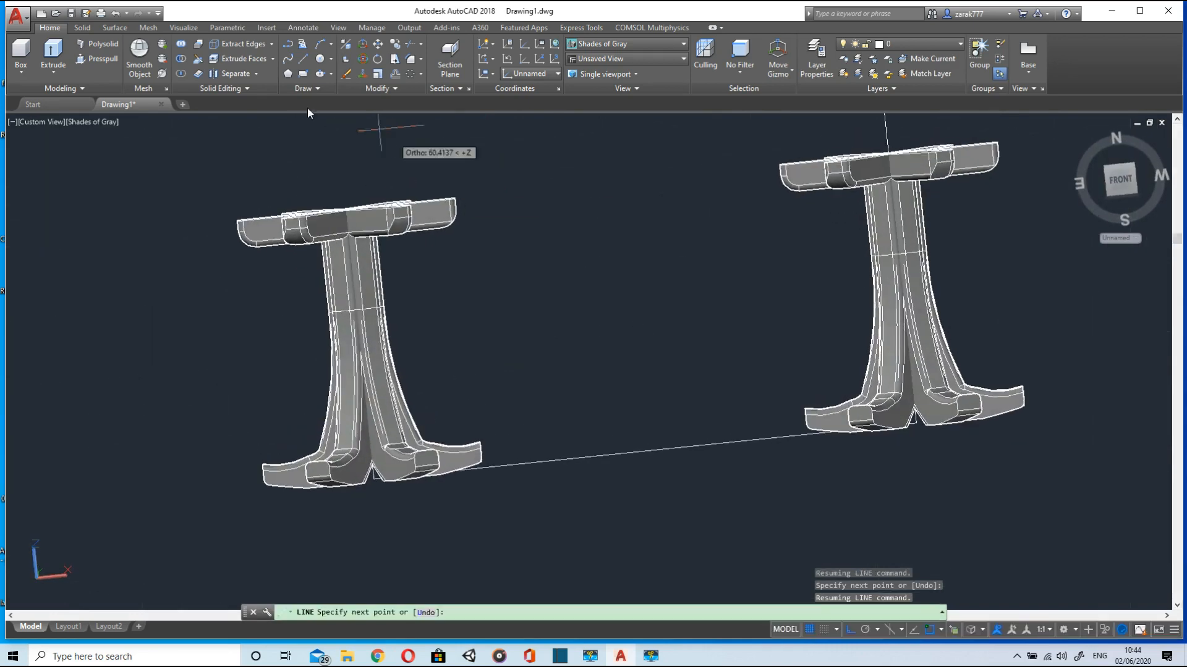
{"action": "left_click", "coordinate": [391, 51]}
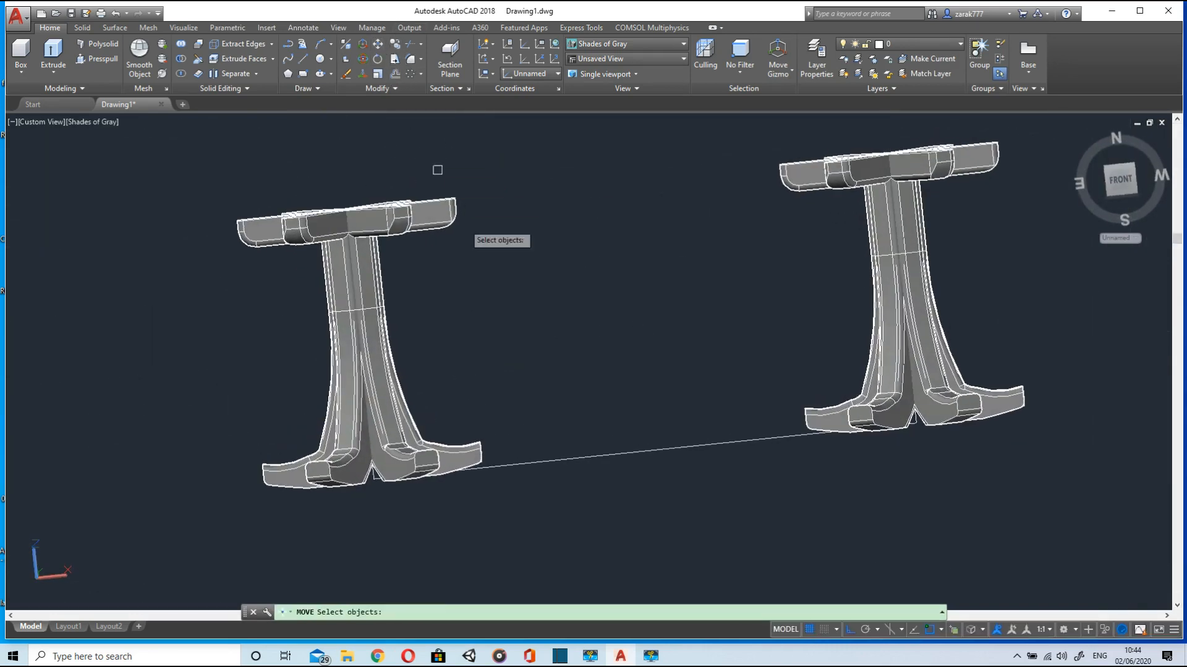
{"action": "left_click", "coordinate": [599, 458]}
{"action": "key", "text": "Return"}
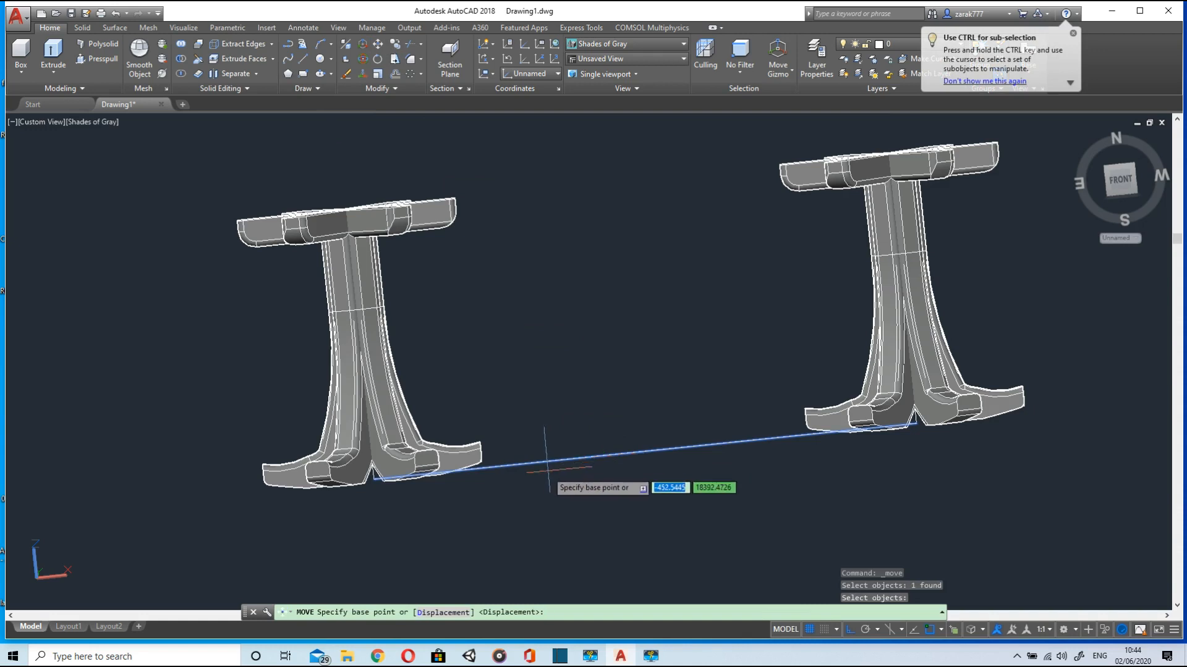
{"action": "left_click", "coordinate": [373, 477]}
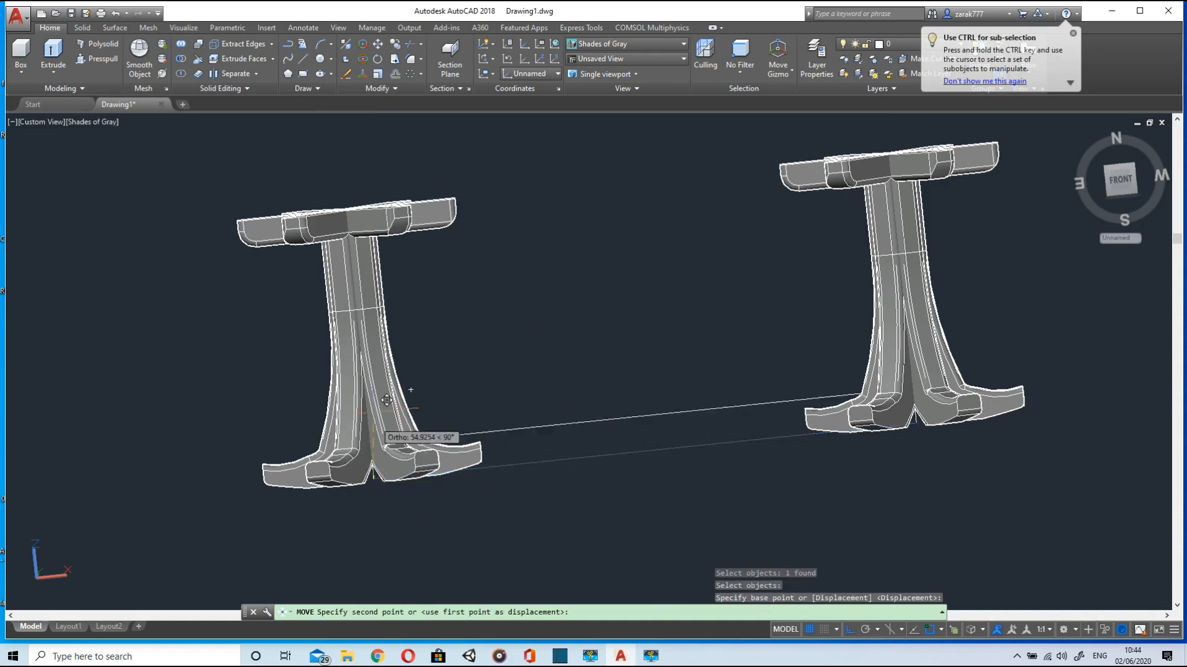
{"action": "left_click", "coordinate": [358, 325]}
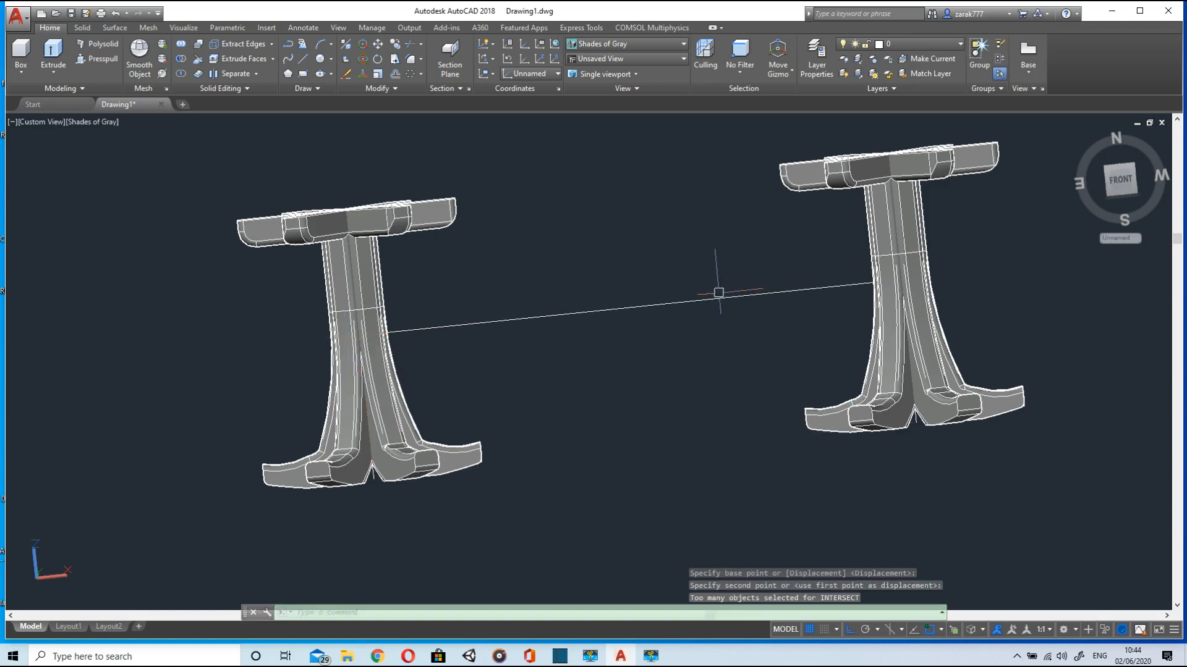
{"action": "left_click", "coordinate": [49, 74]}
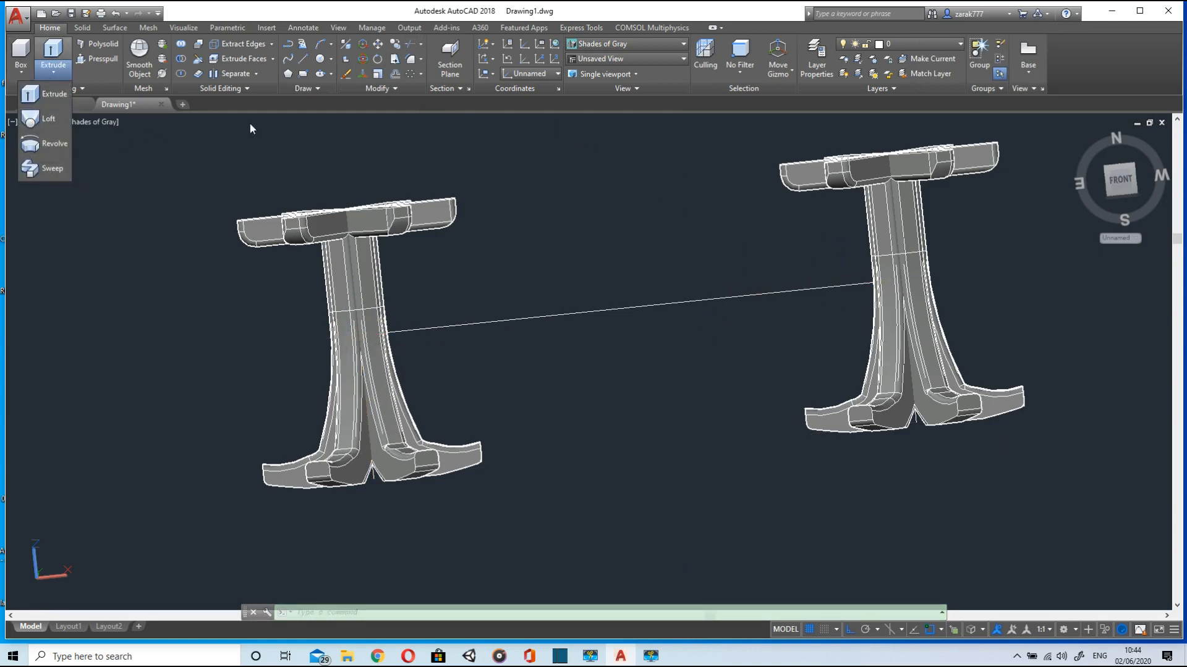
{"action": "mouse_move", "coordinate": [636, 198]}
{"action": "left_mouse_down"}
{"action": "mouse_move", "coordinate": [225, 132]}
{"action": "mouse_move", "coordinate": [659, 605]}
{"action": "mouse_move", "coordinate": [570, 503]}
{"action": "left_mouse_up"}
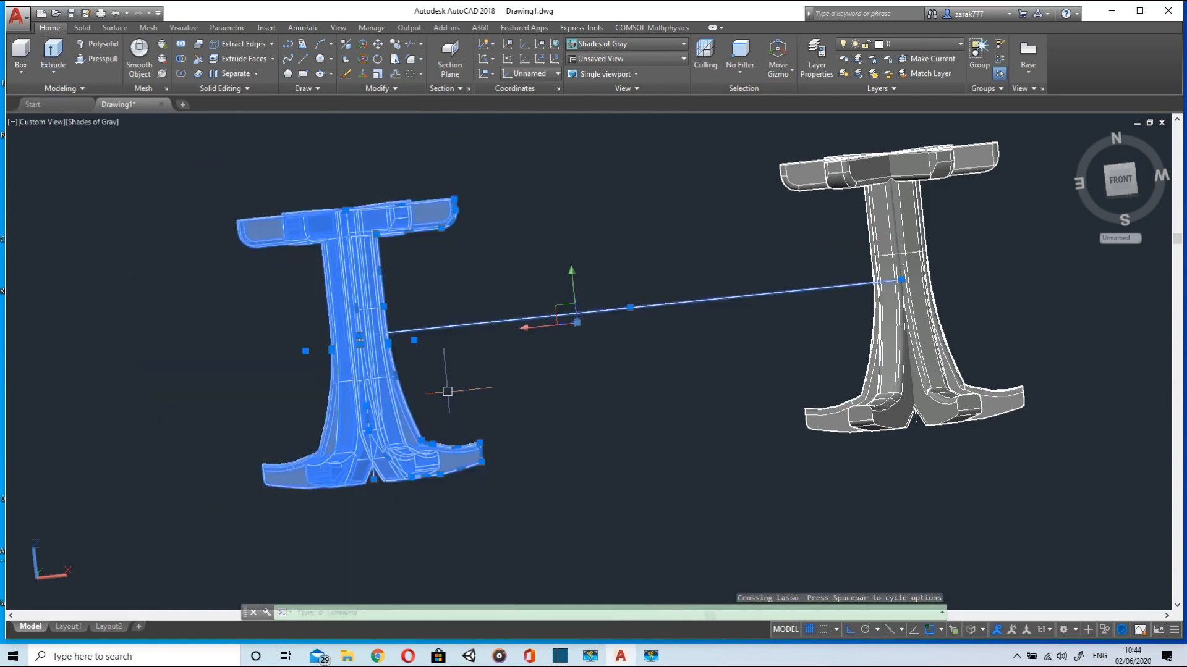
{"action": "key", "text": "Escape"}
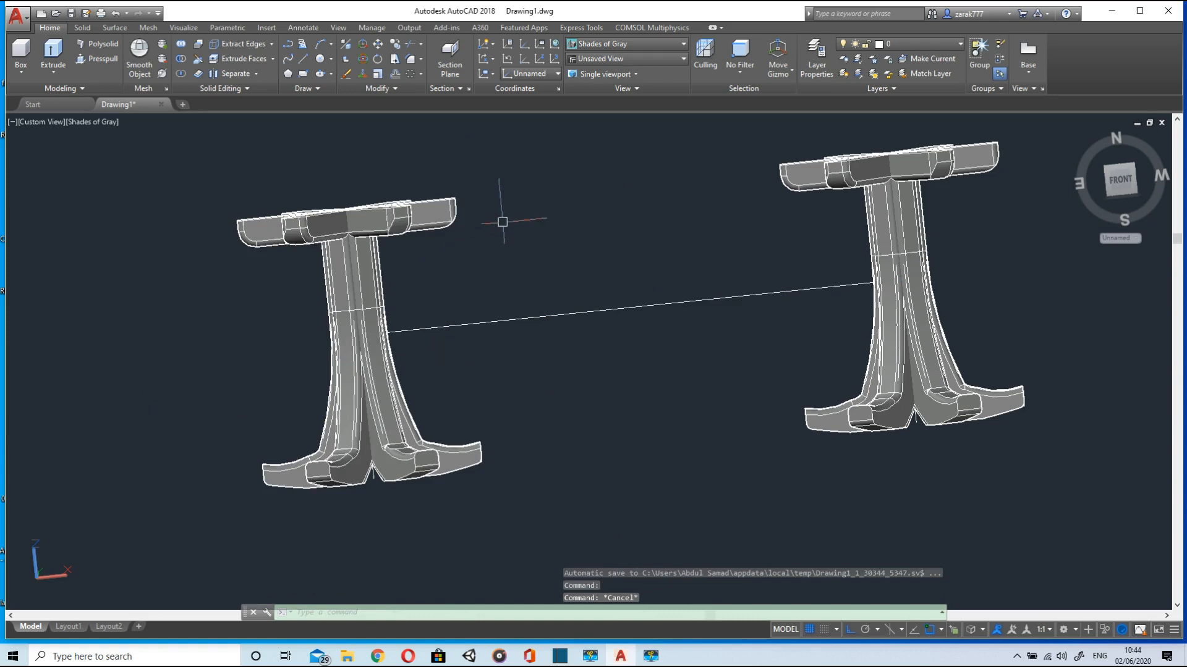
Hide the left-hand pedestal so that only the other pedestal and the connecting line are shown
{"action": "mouse_move", "coordinate": [526, 199]}
{"action": "left_mouse_down"}
{"action": "mouse_move", "coordinate": [172, 339]}
{"action": "mouse_move", "coordinate": [310, 292]}
{"action": "left_mouse_up"}
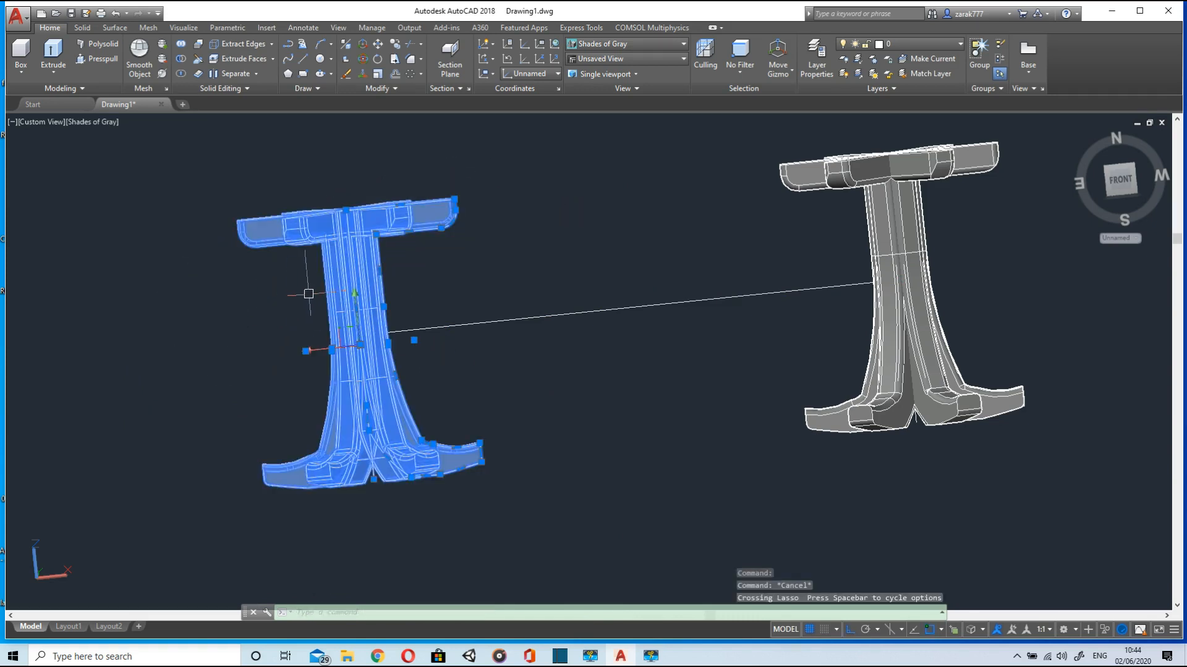
{"action": "right_click", "coordinate": [369, 270]}
{"action": "mouse_move", "coordinate": [453, 327]}
{"action": "left_click", "coordinate": [559, 339]}
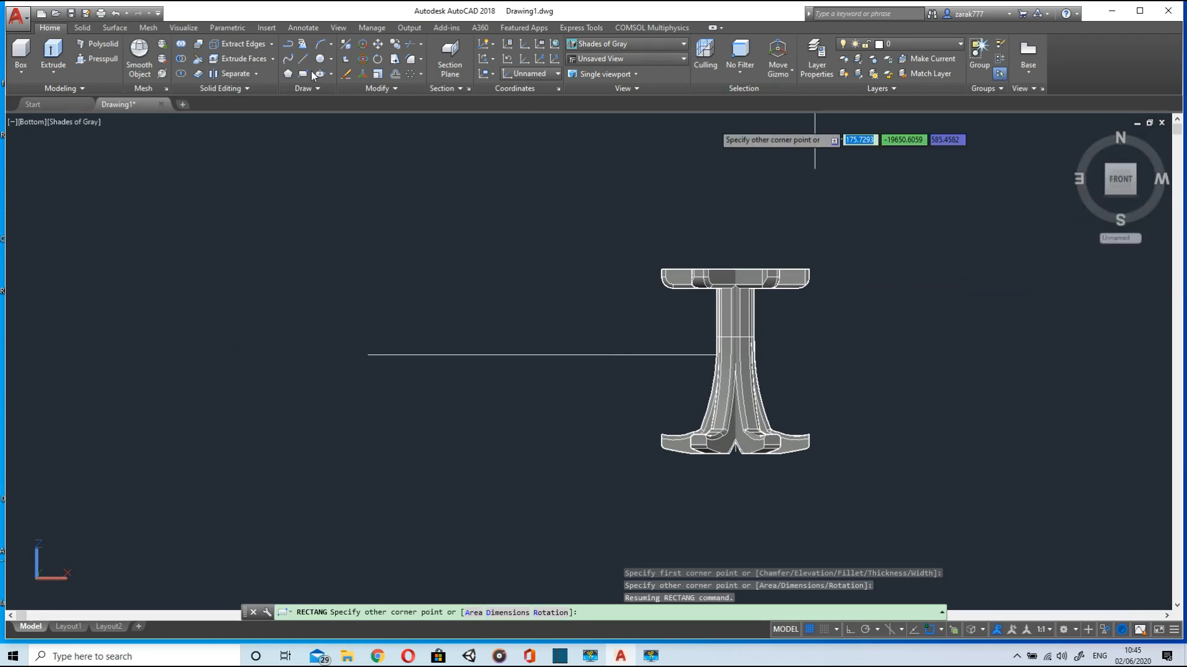
Draw a 10 by 5 rectangle in the top view, starting at the corner of the pedestal arm that lies along the connecting line
{"action": "left_click", "coordinate": [303, 74]}
{"action": "left_click", "coordinate": [319, 282]}
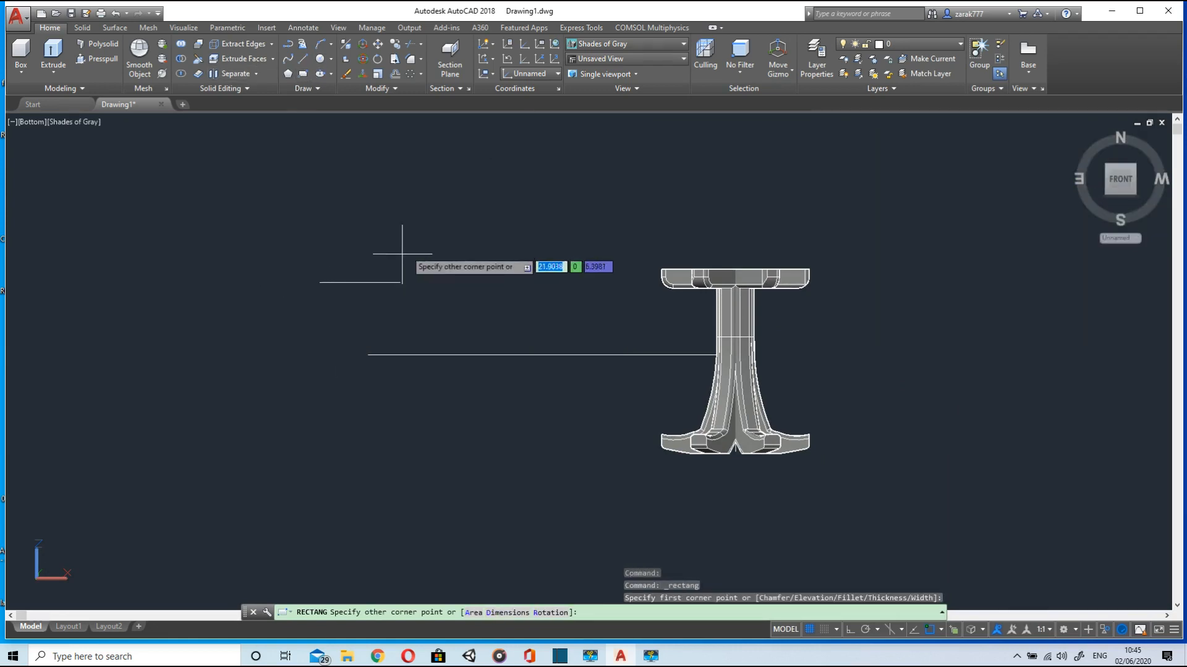
{"action": "left_click", "coordinate": [1123, 158]}
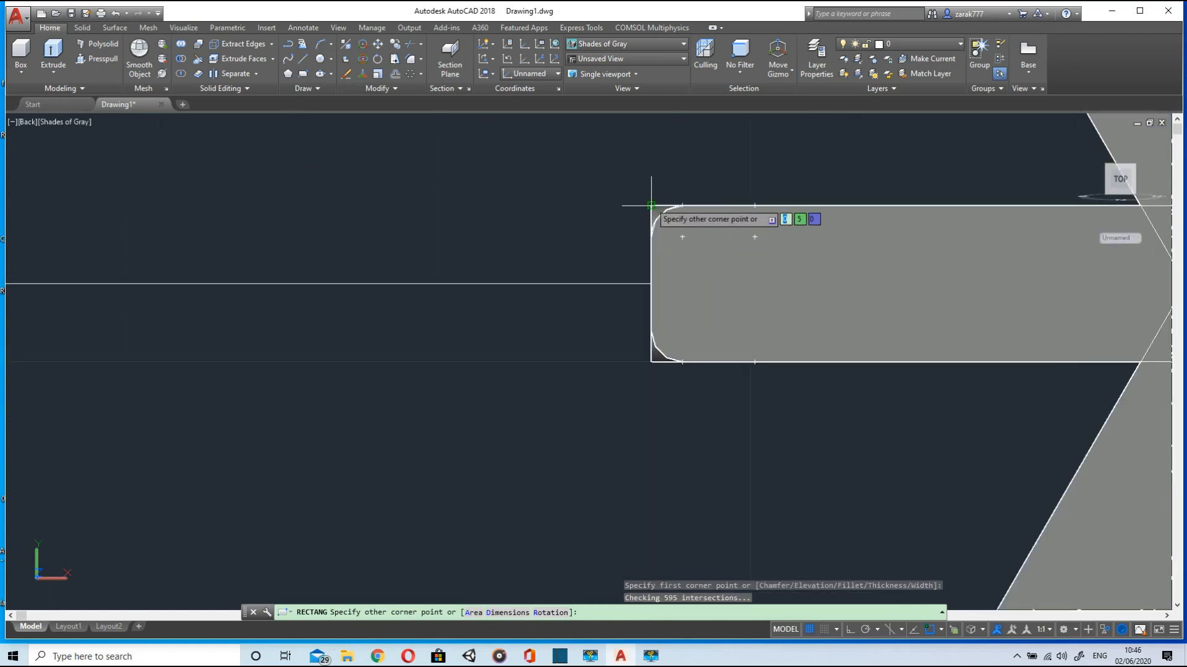
{"action": "left_click", "coordinate": [650, 203]}
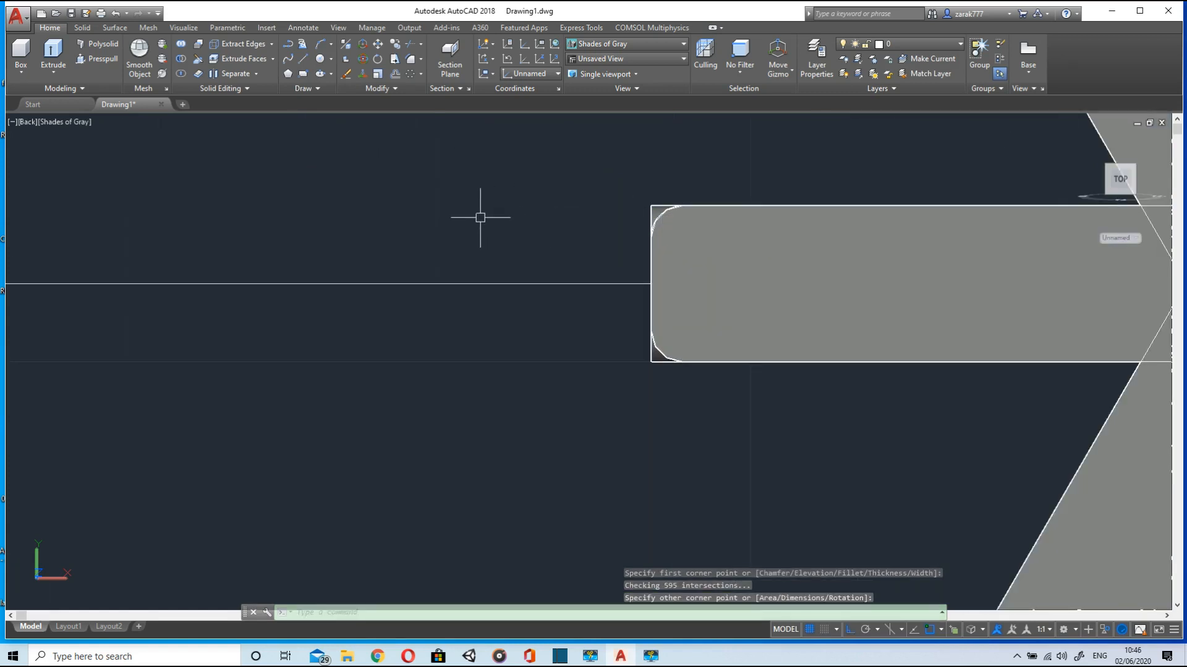
{"action": "left_click", "coordinate": [304, 74]}
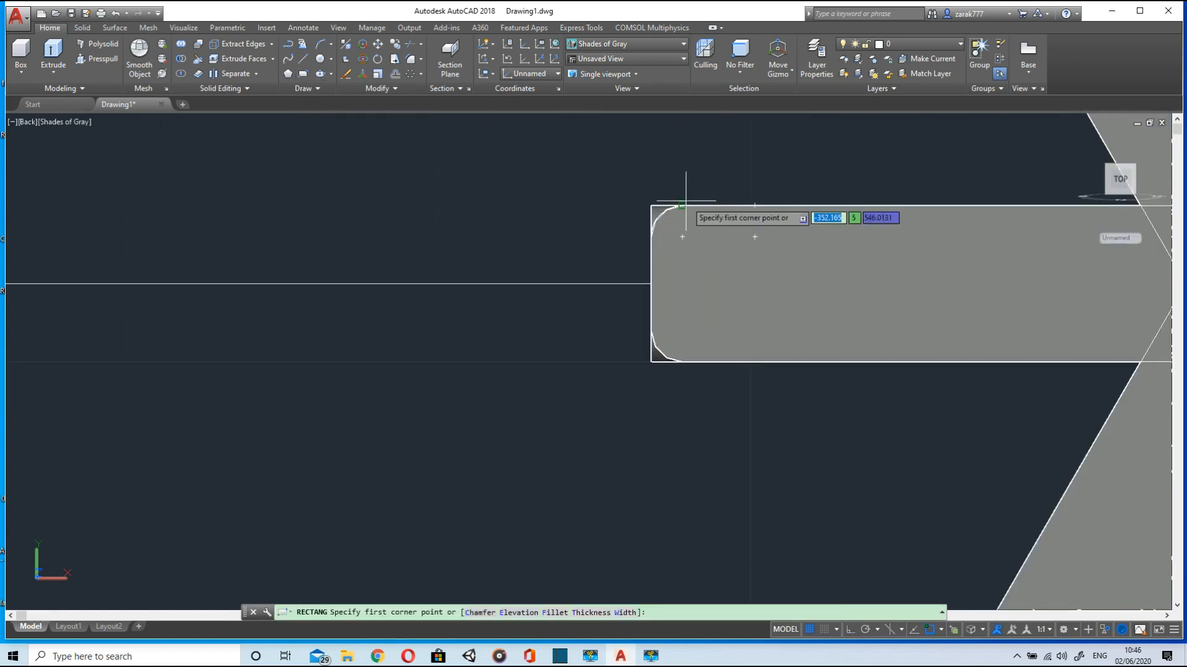
{"action": "left_click", "coordinate": [651, 205]}
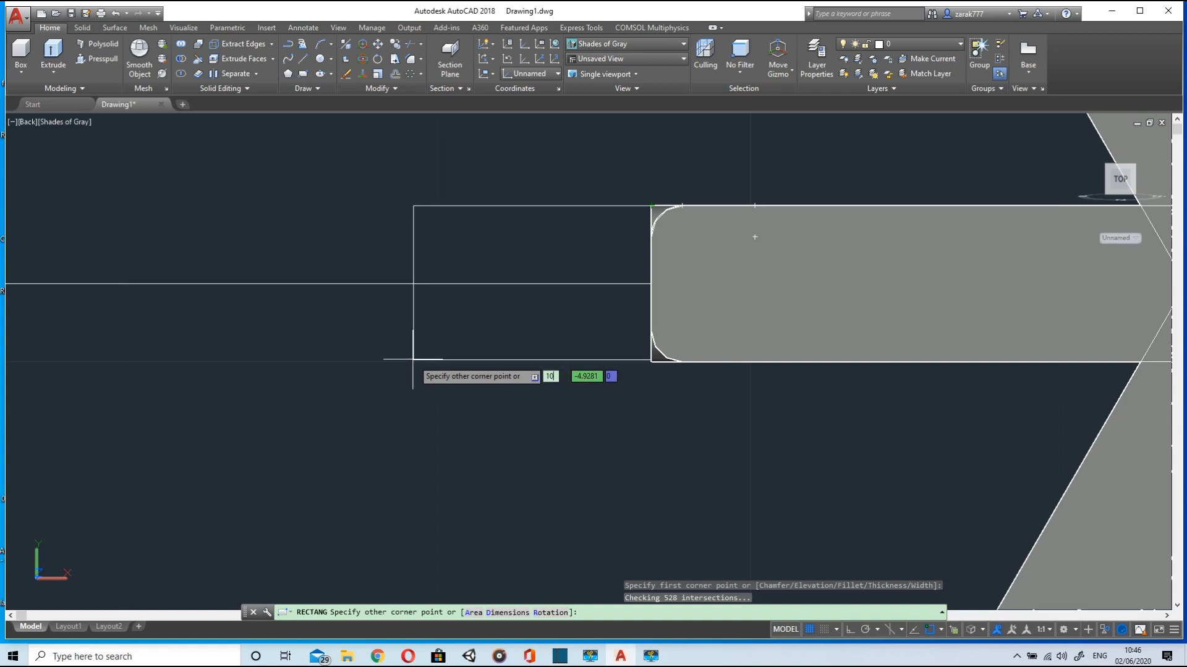
{"action": "key", "text": "Tab"}
{"action": "type", "text": "5"}
{"action": "key", "text": "Return"}
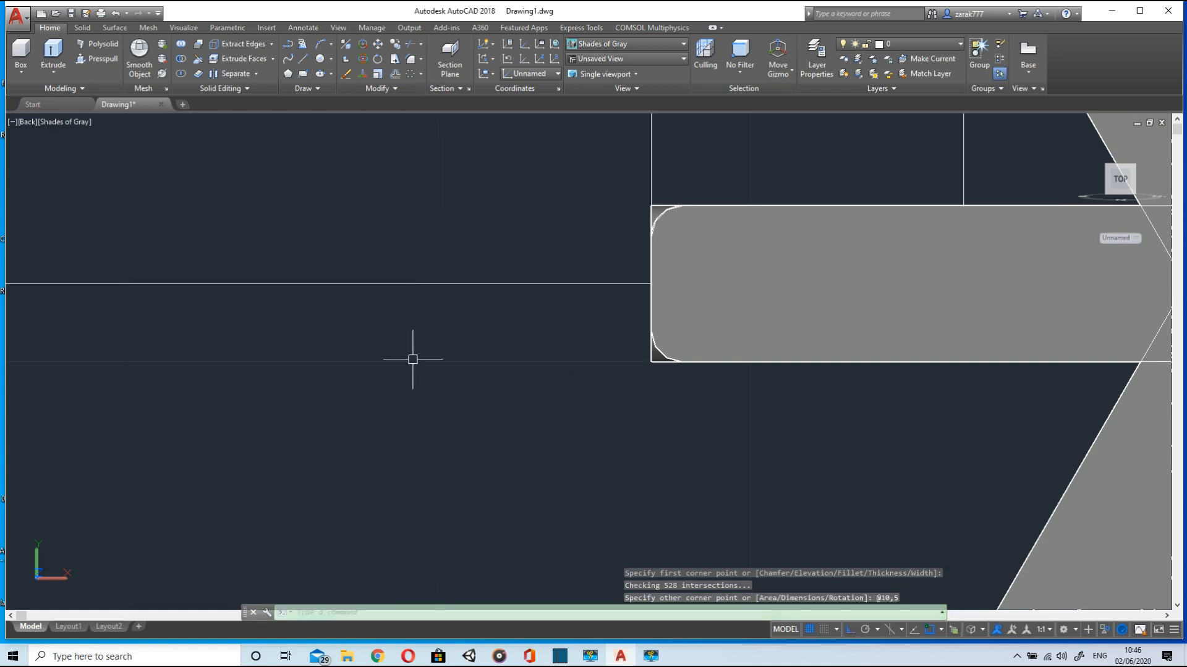
{"action": "scroll", "coordinate": [610, 323], "scroll_direction": "up", "scroll_amount": 4}
{"action": "scroll", "coordinate": [619, 312], "scroll_direction": "down", "scroll_amount": 10}
{"action": "scroll", "coordinate": [708, 275], "scroll_direction": "up", "scroll_amount": 2}
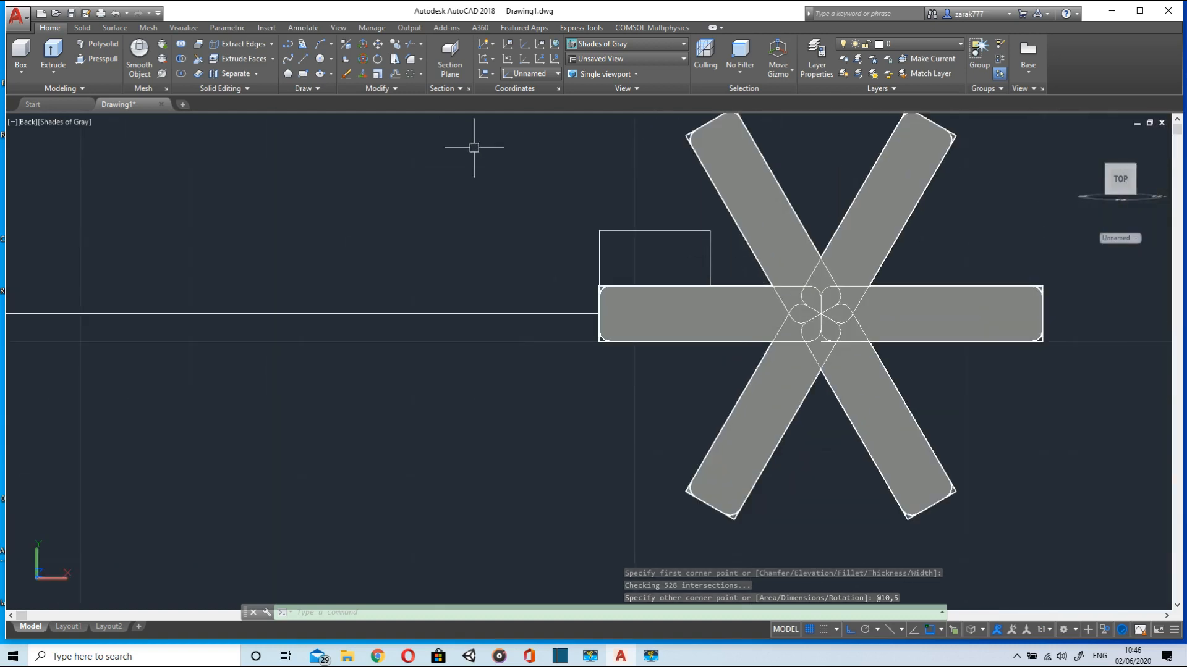
Move the rectangle from its centre point onto the free end of the connecting line
{"action": "left_click", "coordinate": [378, 44]}
{"action": "left_click", "coordinate": [711, 271]}
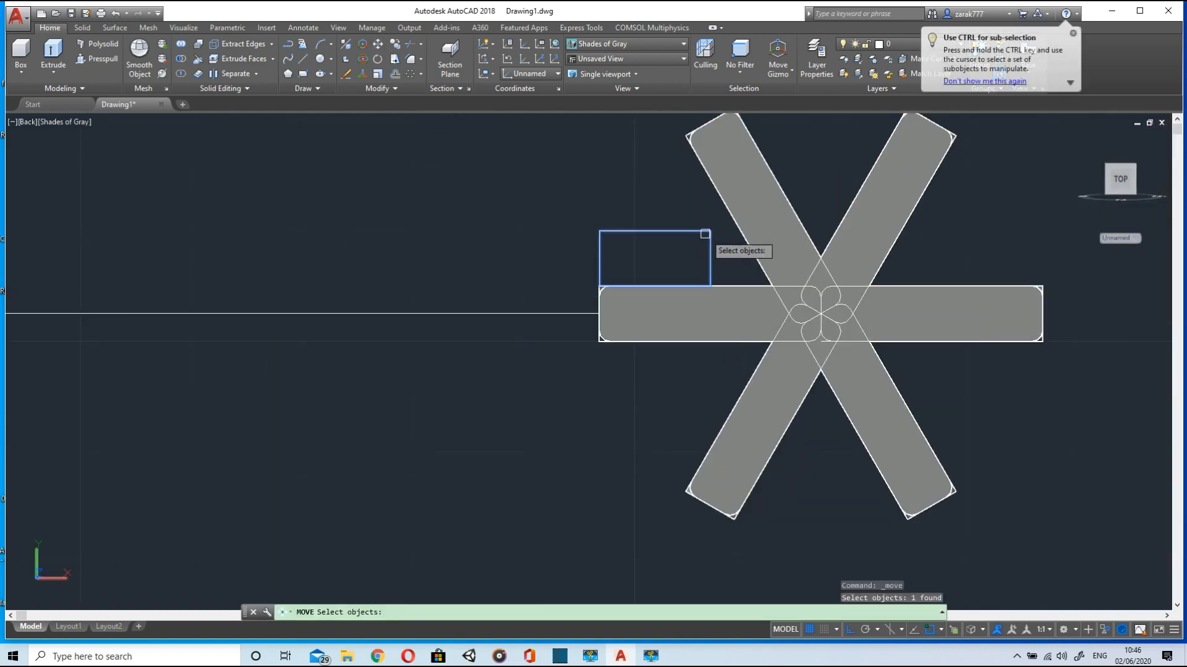
{"action": "key", "text": "Return"}
{"action": "scroll", "coordinate": [651, 250], "scroll_direction": "down", "scroll_amount": 6}
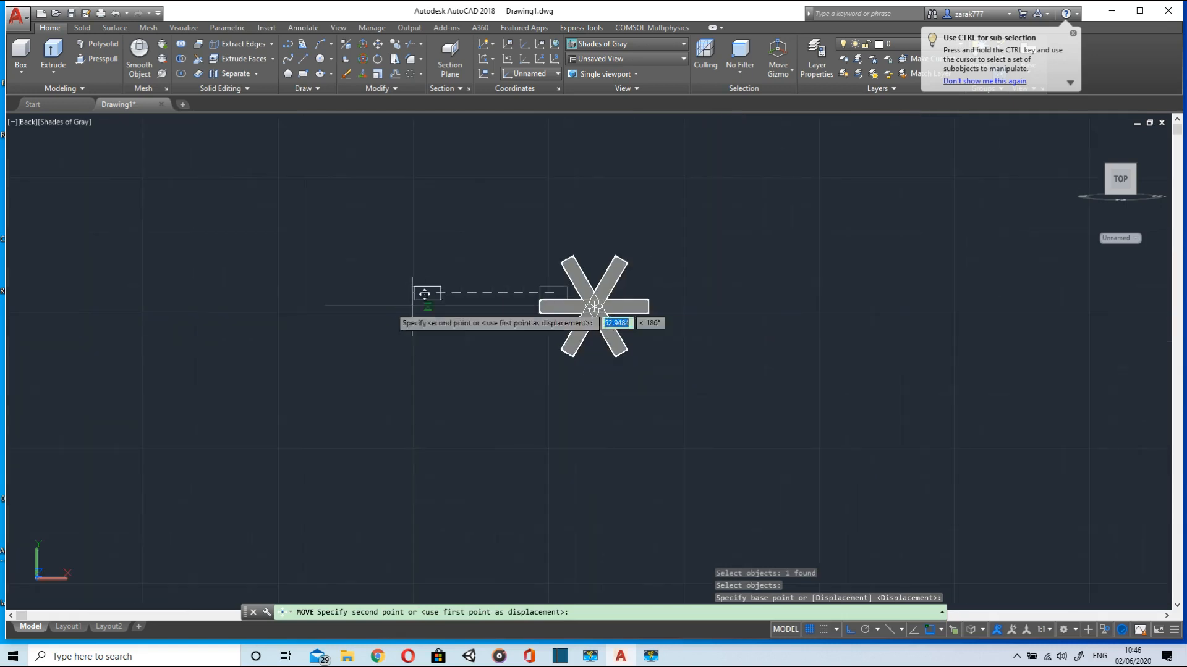
{"action": "scroll", "coordinate": [331, 299], "scroll_direction": "up", "scroll_amount": 8}
{"action": "left_click", "coordinate": [373, 268]}
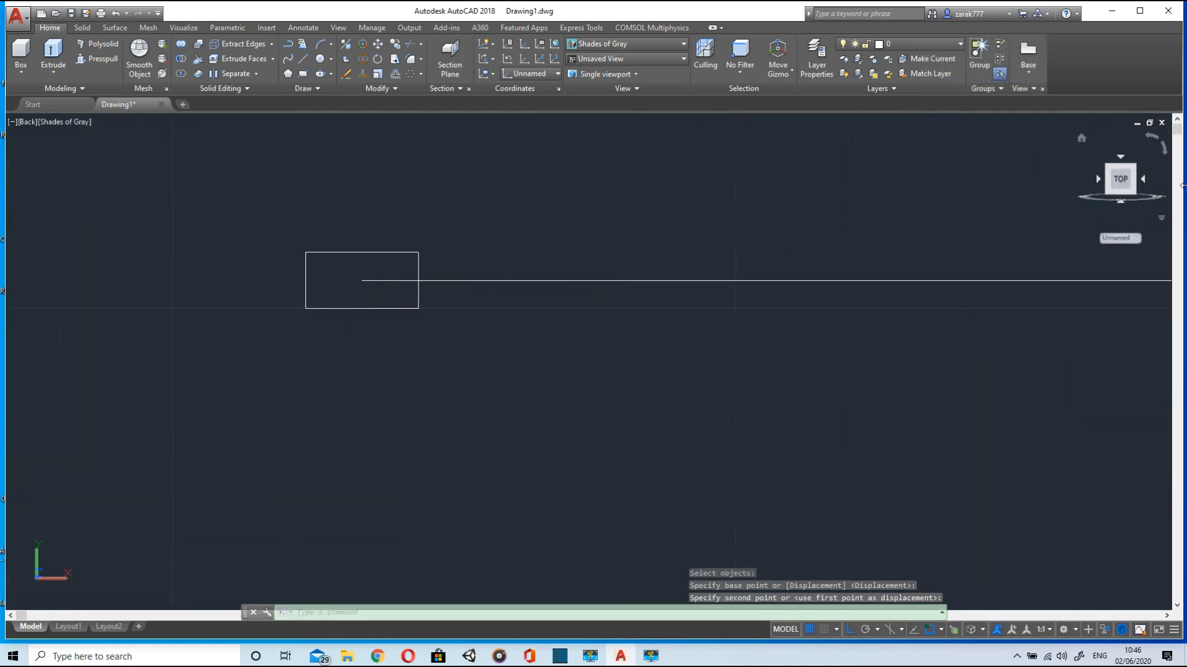
Try to sweep the rectangle along the connecting line as a solid, and undo the sweep
{"action": "left_click", "coordinate": [1108, 192]}
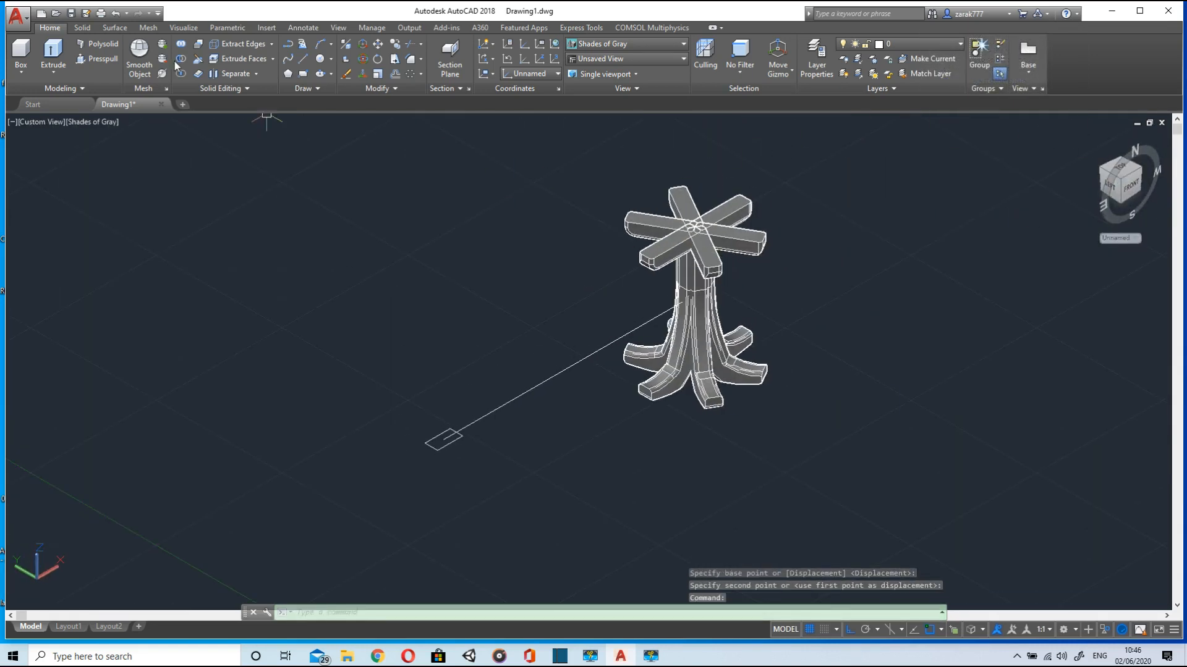
{"action": "left_click", "coordinate": [53, 72]}
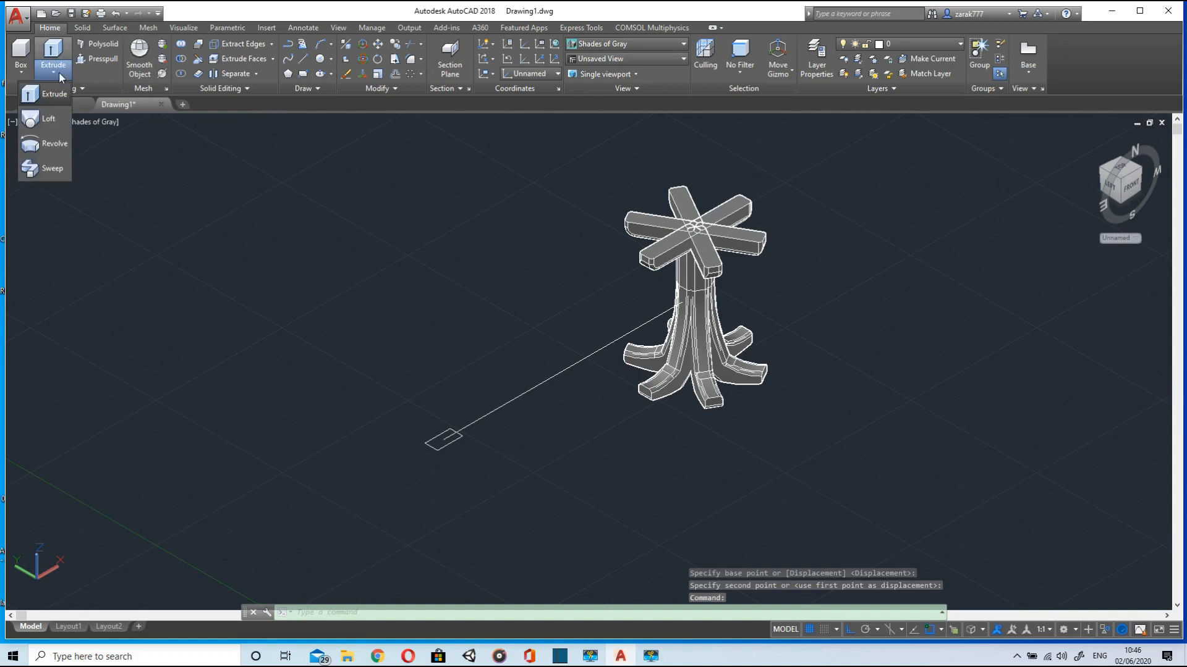
{"action": "left_click", "coordinate": [45, 144]}
{"action": "left_click", "coordinate": [434, 445]}
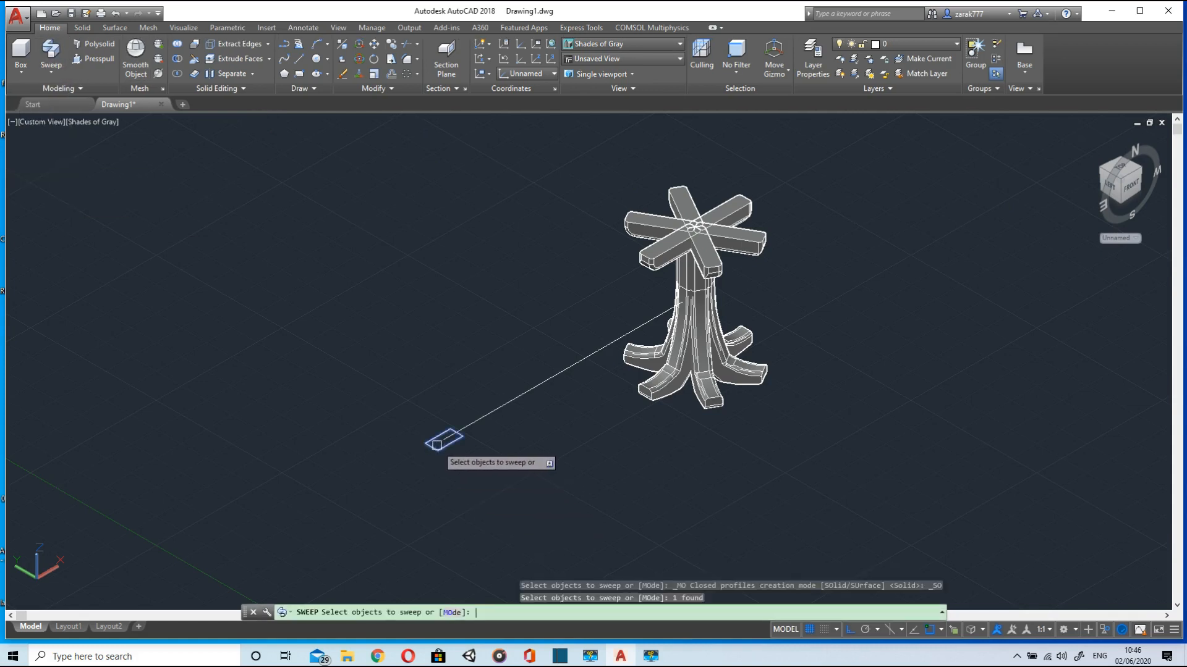
{"action": "key", "text": "Return"}
{"action": "left_click", "coordinate": [467, 425]}
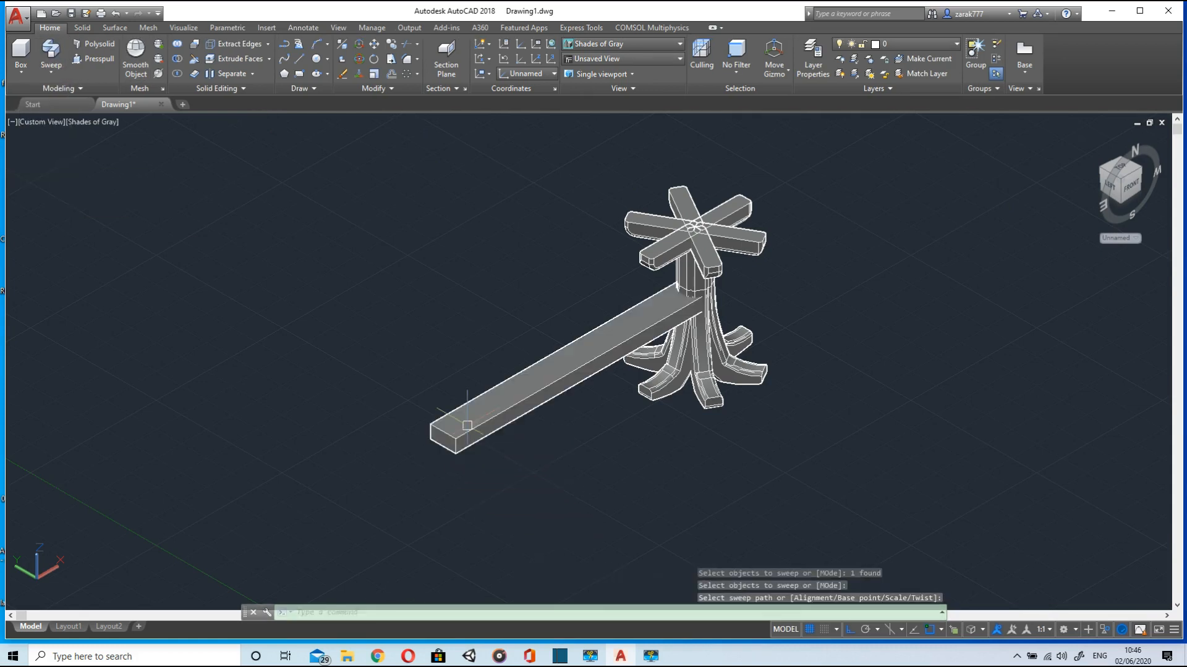
{"action": "key", "text": "ctrl+z"}
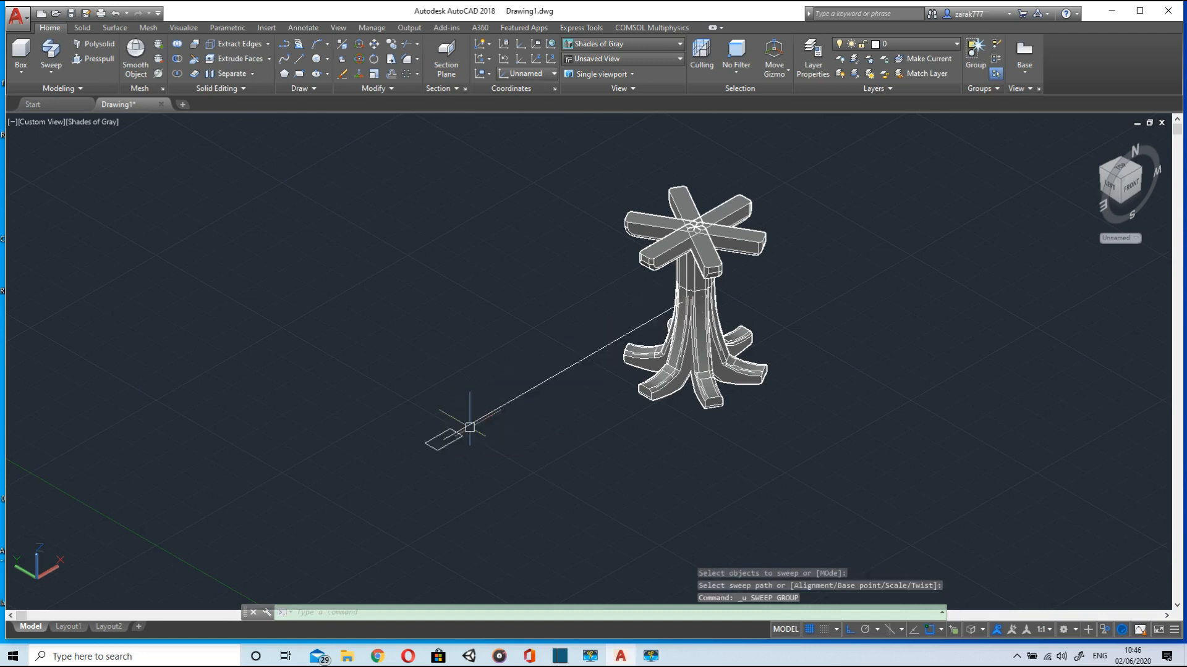
Rotate the rectangle a quarter turn about the connecting line's free end
{"action": "left_click", "coordinate": [377, 65]}
{"action": "scroll", "coordinate": [448, 473], "scroll_direction": "up", "scroll_amount": 5}
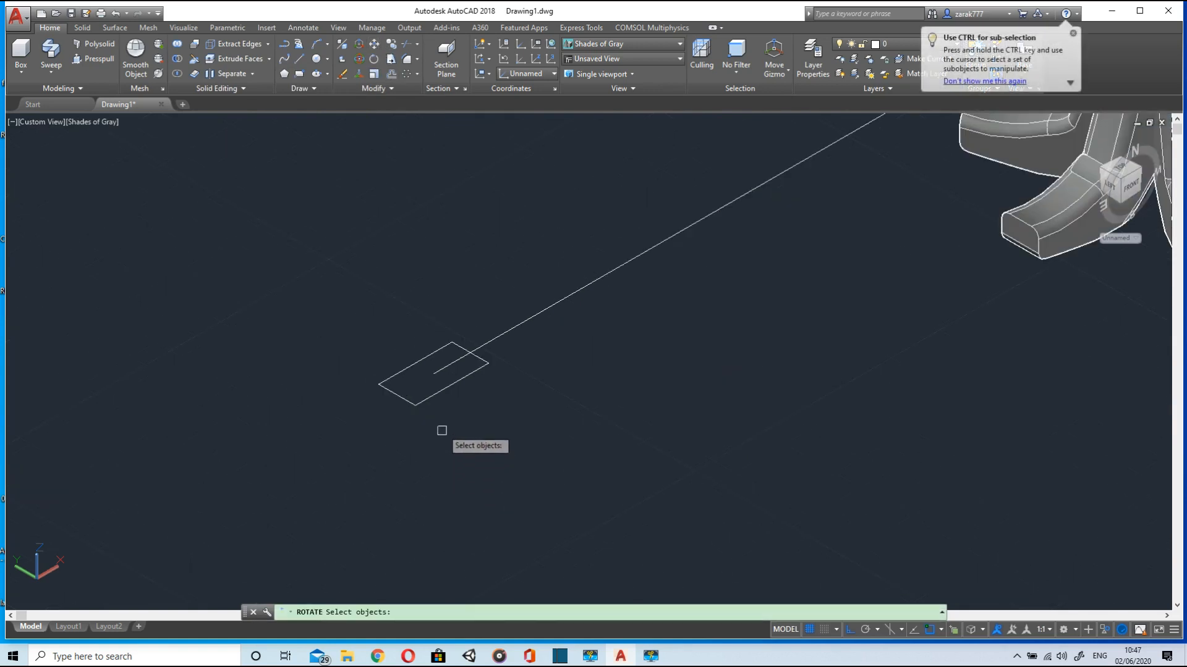
{"action": "left_click", "coordinate": [433, 395]}
{"action": "key", "text": "Return"}
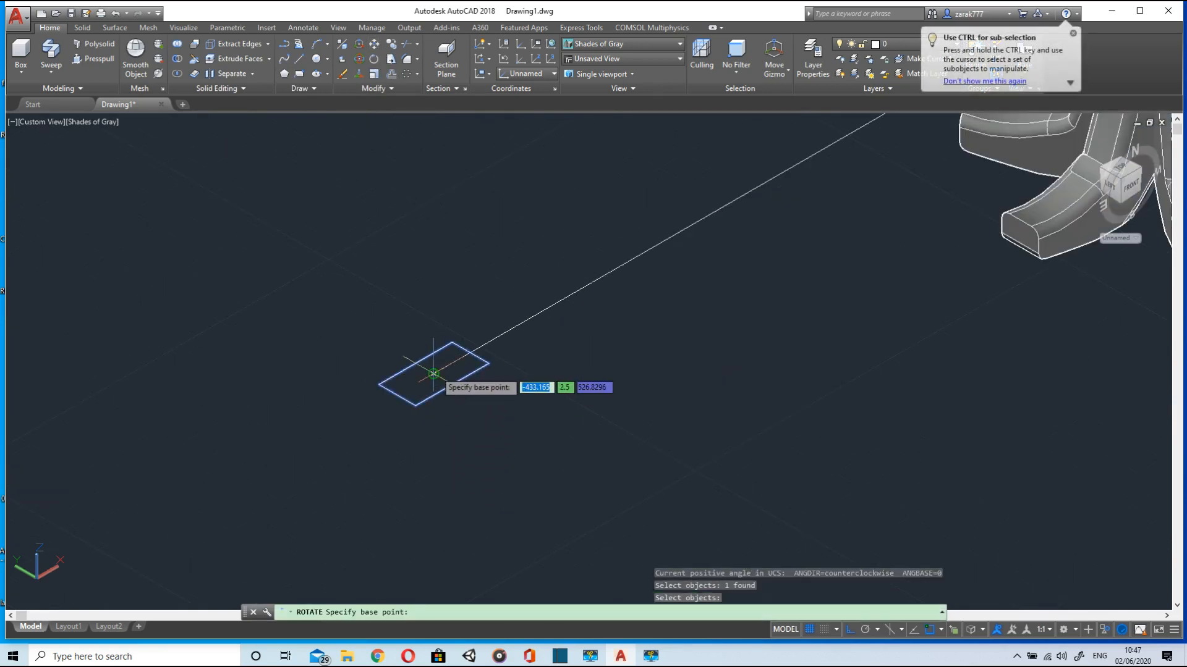
{"action": "left_click", "coordinate": [433, 373]}
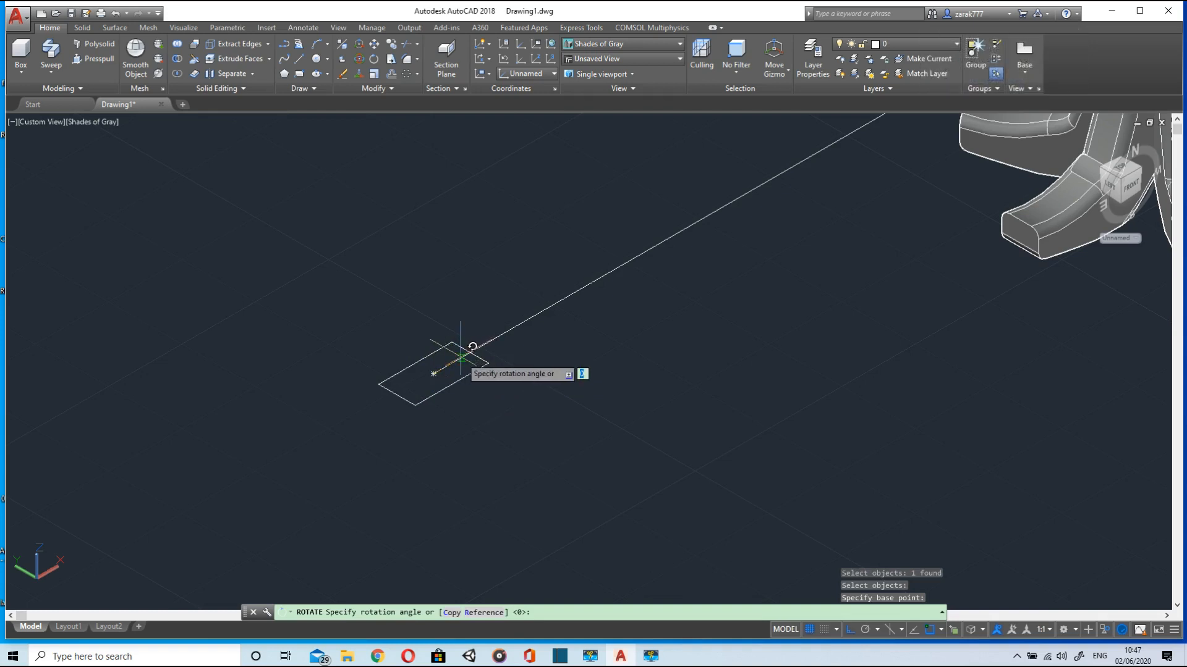
{"action": "left_click", "coordinate": [456, 404]}
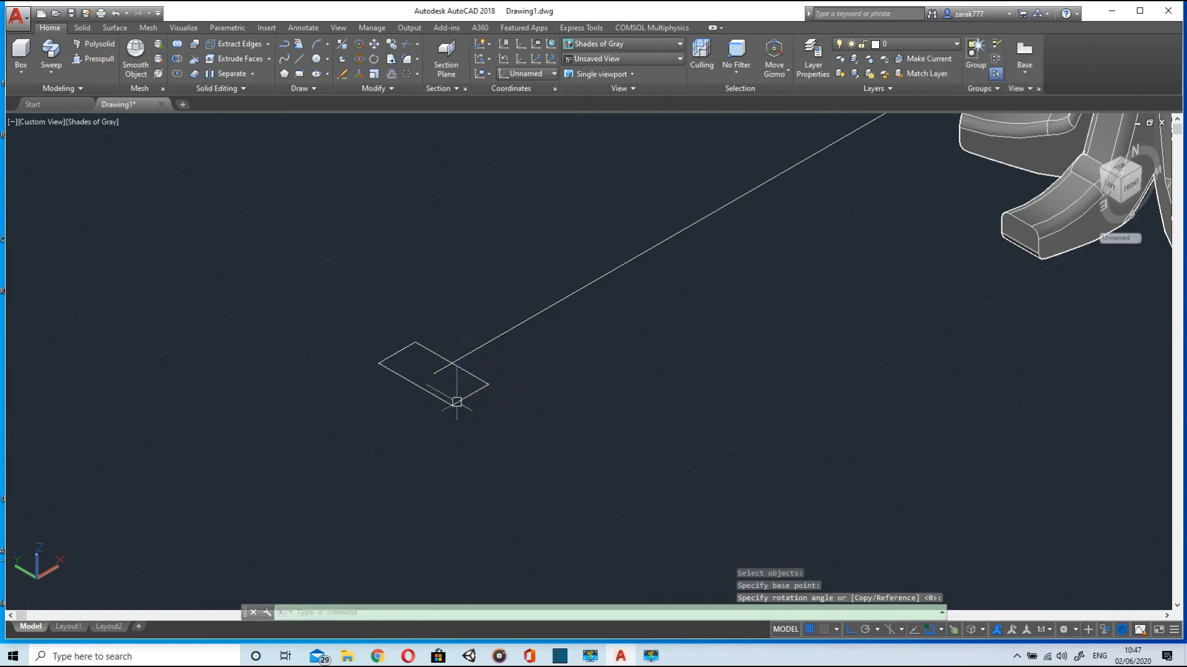
Sweep the rotated rectangle along the connecting line to form a solid beam
{"action": "scroll", "coordinate": [454, 381], "scroll_direction": "down", "scroll_amount": 2}
{"action": "left_click", "coordinate": [52, 52]}
{"action": "left_click", "coordinate": [434, 386]}
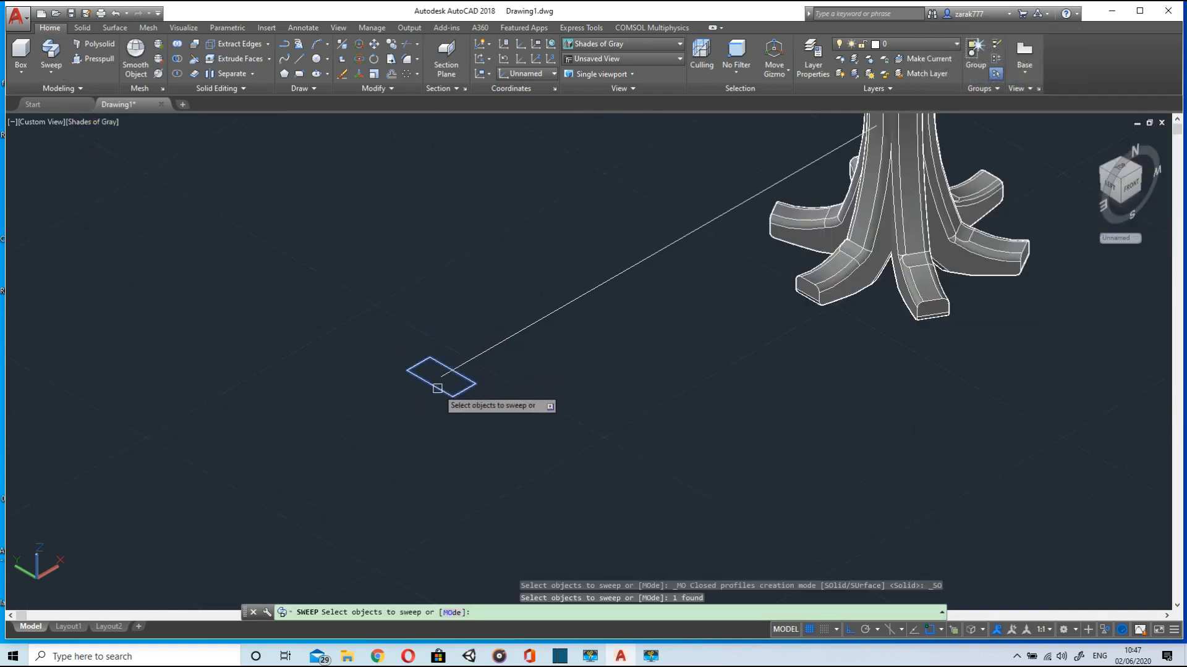
{"action": "key", "text": "Return"}
{"action": "left_click", "coordinate": [511, 338]}
{"action": "scroll", "coordinate": [510, 340], "scroll_direction": "down", "scroll_amount": 3}
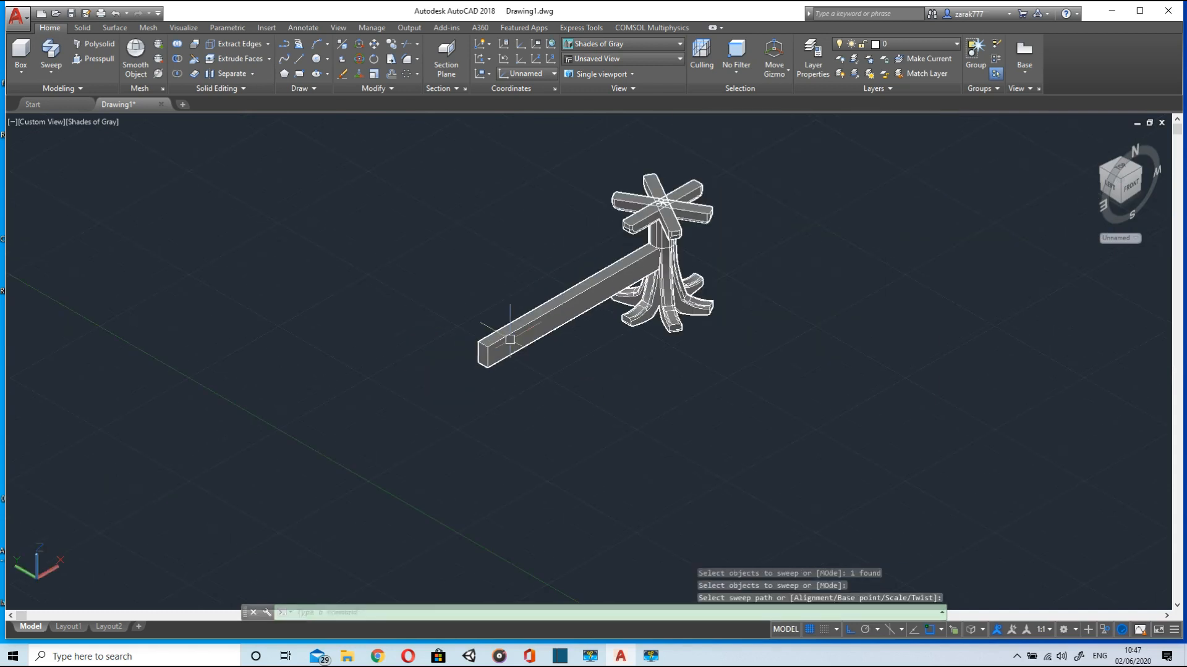
End the object isolation to show the hidden pedestal again, and look at both pedestals with the beam from the front
{"action": "right_click", "coordinate": [461, 223]}
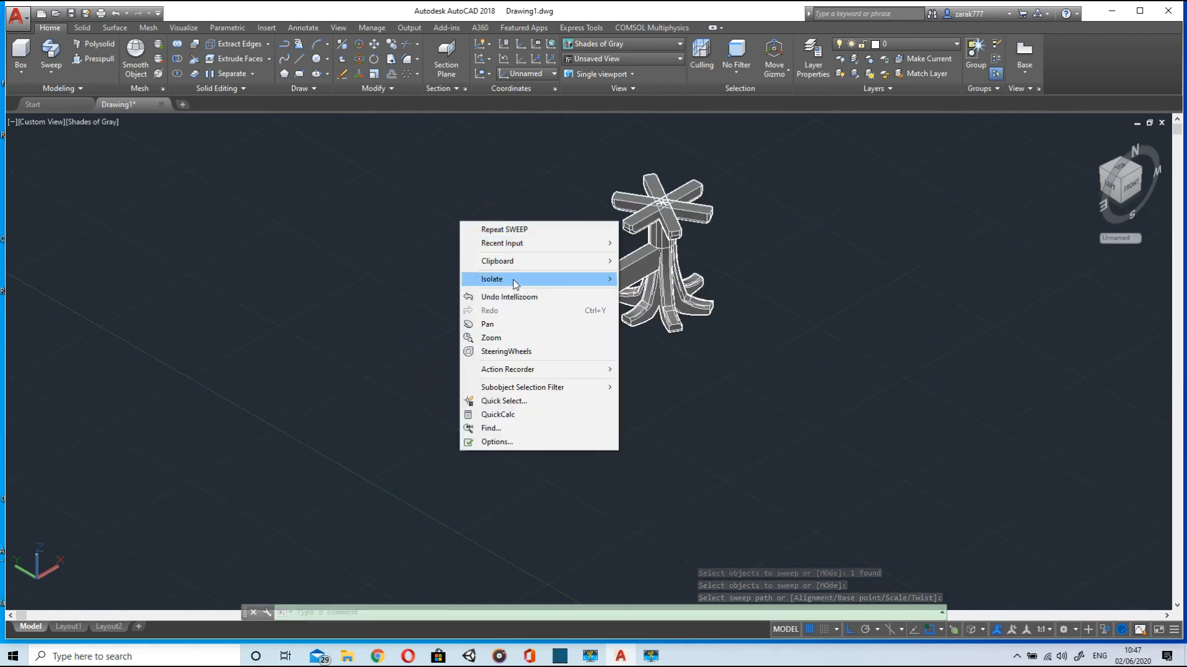
{"action": "mouse_move", "coordinate": [531, 279]}
{"action": "left_click", "coordinate": [708, 312]}
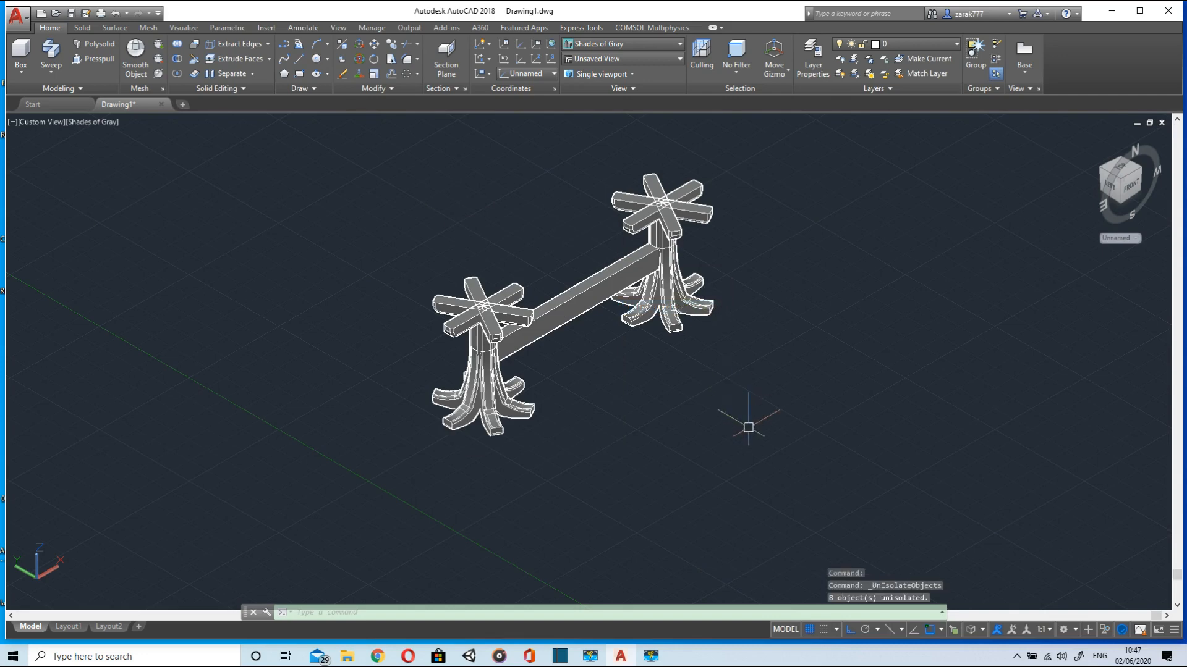
{"action": "middle_click_drag", "start_coordinate": [747, 419], "coordinate": [646, 355], "text": "shift"}
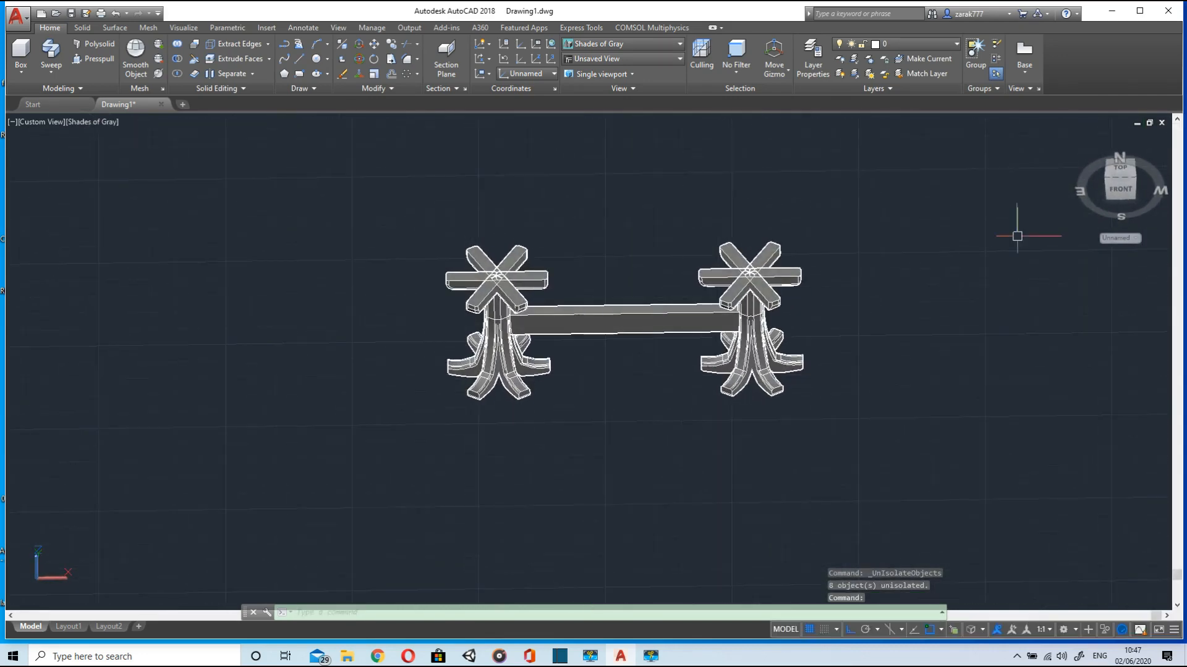
Draw a straight line in the top view from the midpoint of the left pedestal's outer arm end to that of the right pedestal
{"action": "left_click", "coordinate": [1119, 169]}
{"action": "left_click", "coordinate": [299, 59]}
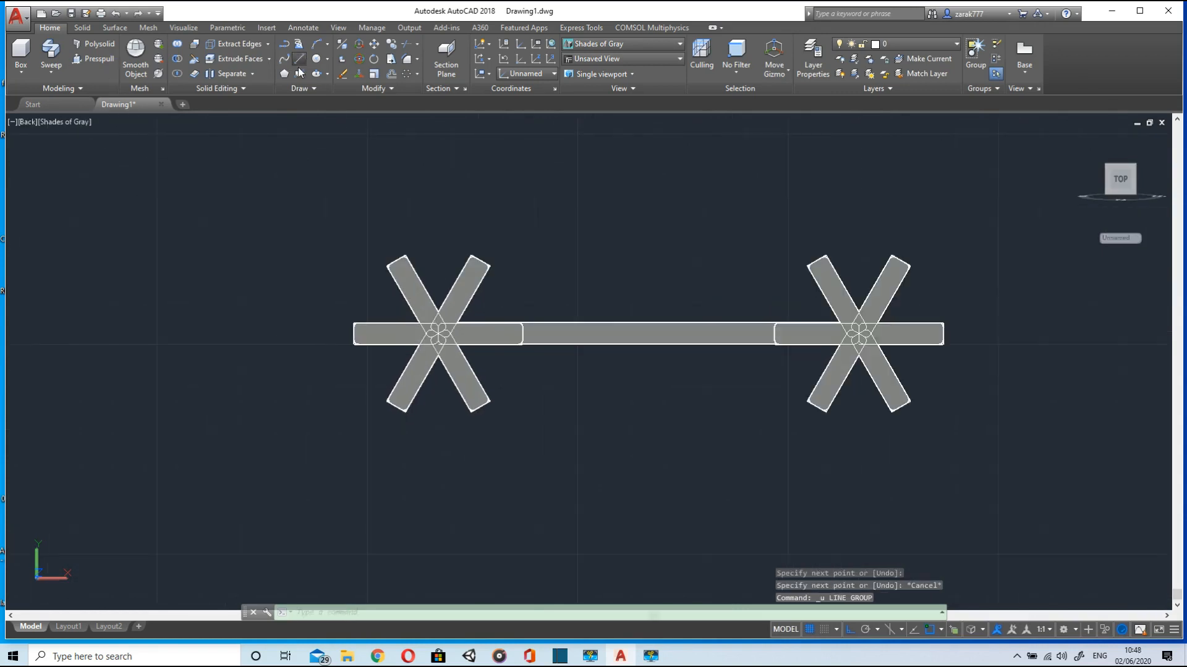
{"action": "scroll", "coordinate": [351, 335], "scroll_direction": "up", "scroll_amount": 3}
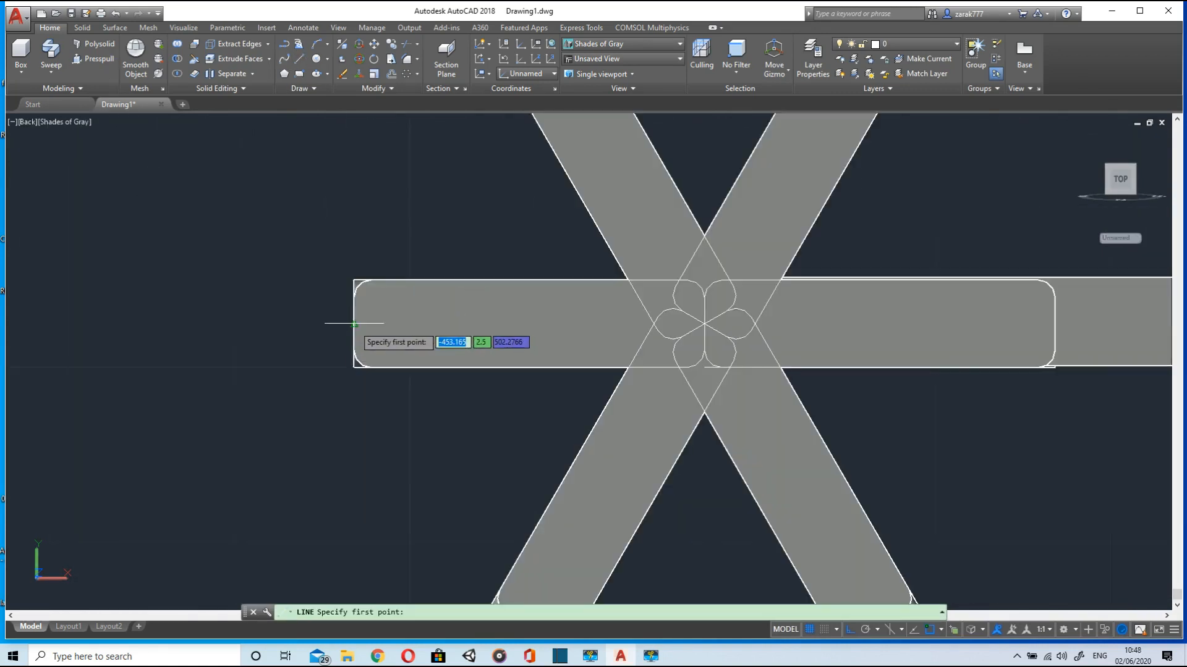
{"action": "left_click", "coordinate": [764, 305]}
{"action": "scroll", "coordinate": [1080, 302], "scroll_direction": "down", "scroll_amount": 8}
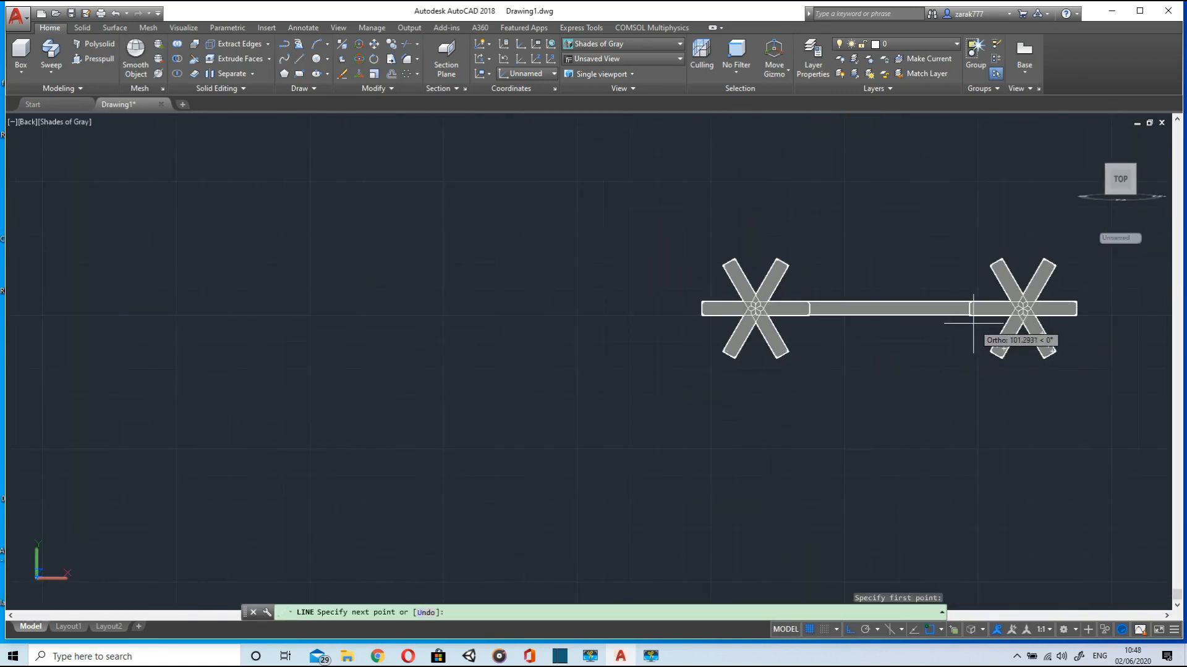
{"action": "middle_click_drag", "start_coordinate": [1089, 313], "coordinate": [659, 368]}
{"action": "scroll", "coordinate": [694, 367], "scroll_direction": "up", "scroll_amount": 6}
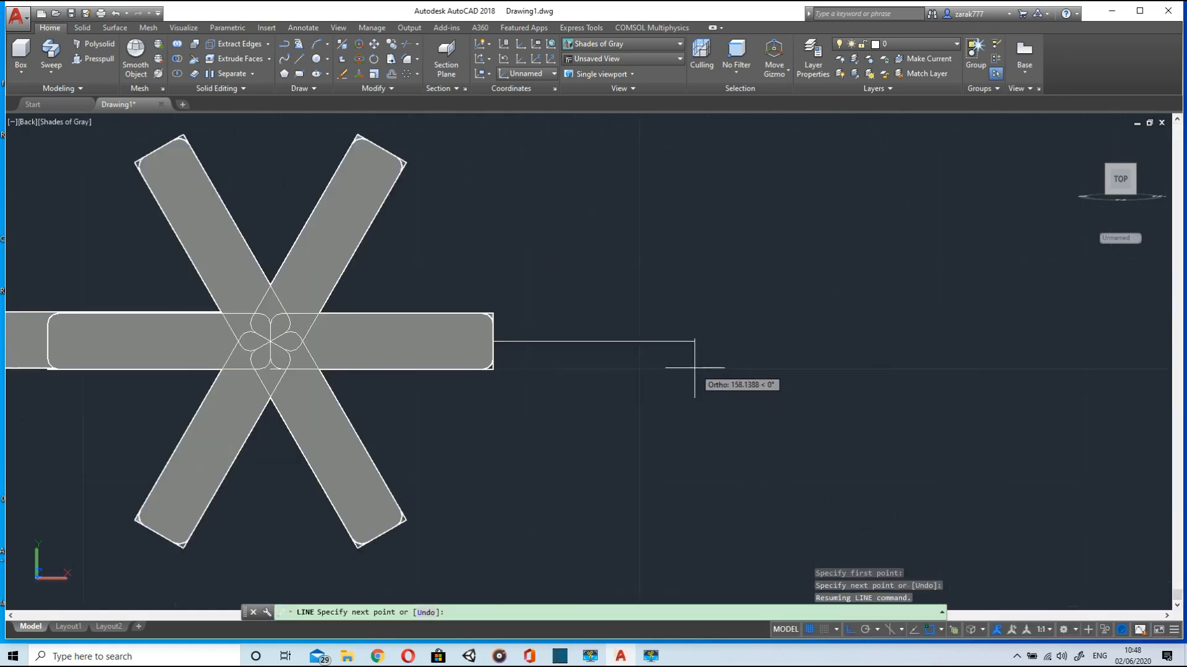
{"action": "left_click", "coordinate": [493, 341]}
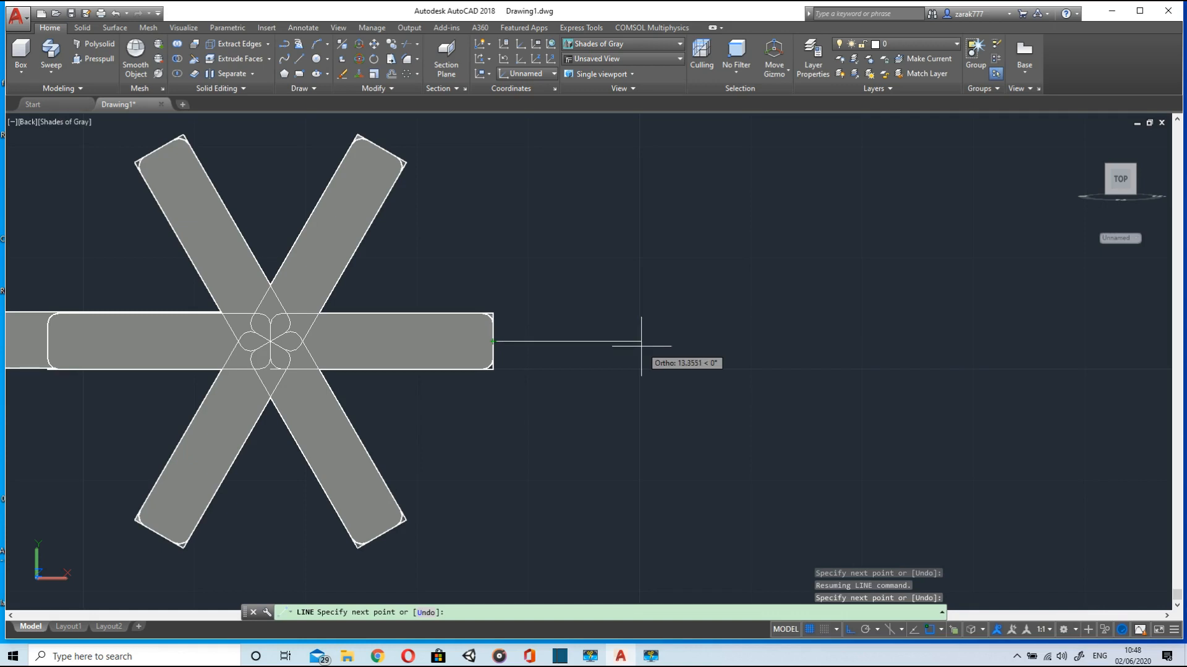
Draw connected outline lines from the right pedestal's arm end: 20 outward, 30 up, and leftward in 140, 20 and 20 segments
{"action": "key", "text": "Return"}
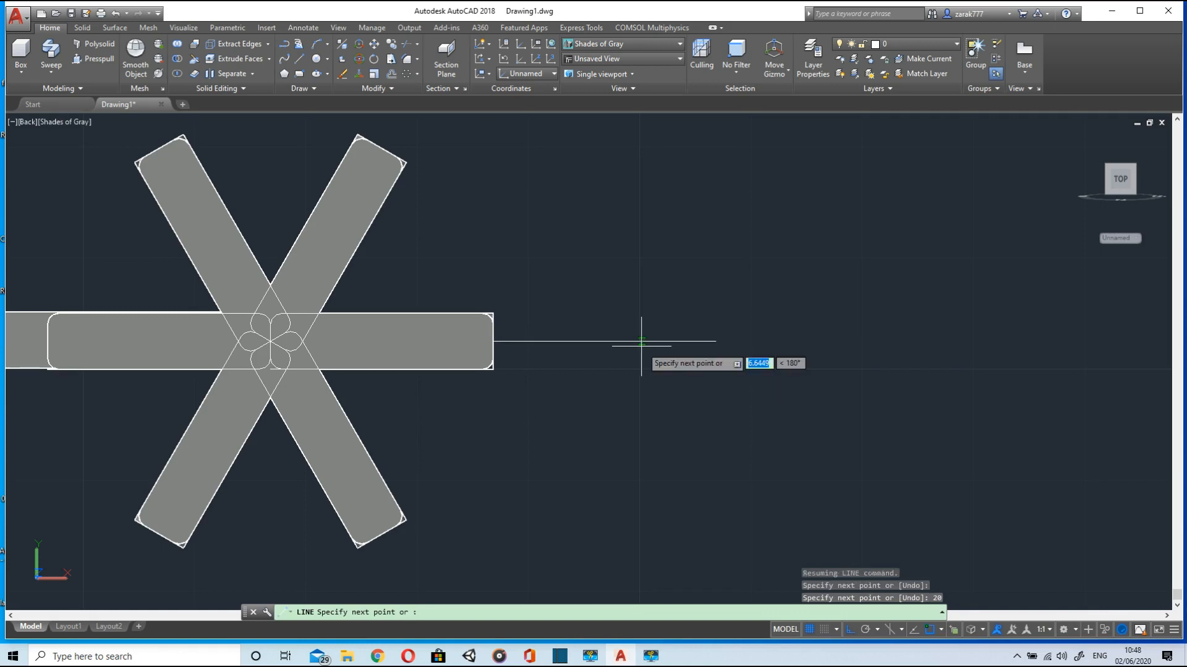
{"action": "scroll", "coordinate": [722, 249], "scroll_direction": "down", "scroll_amount": 3}
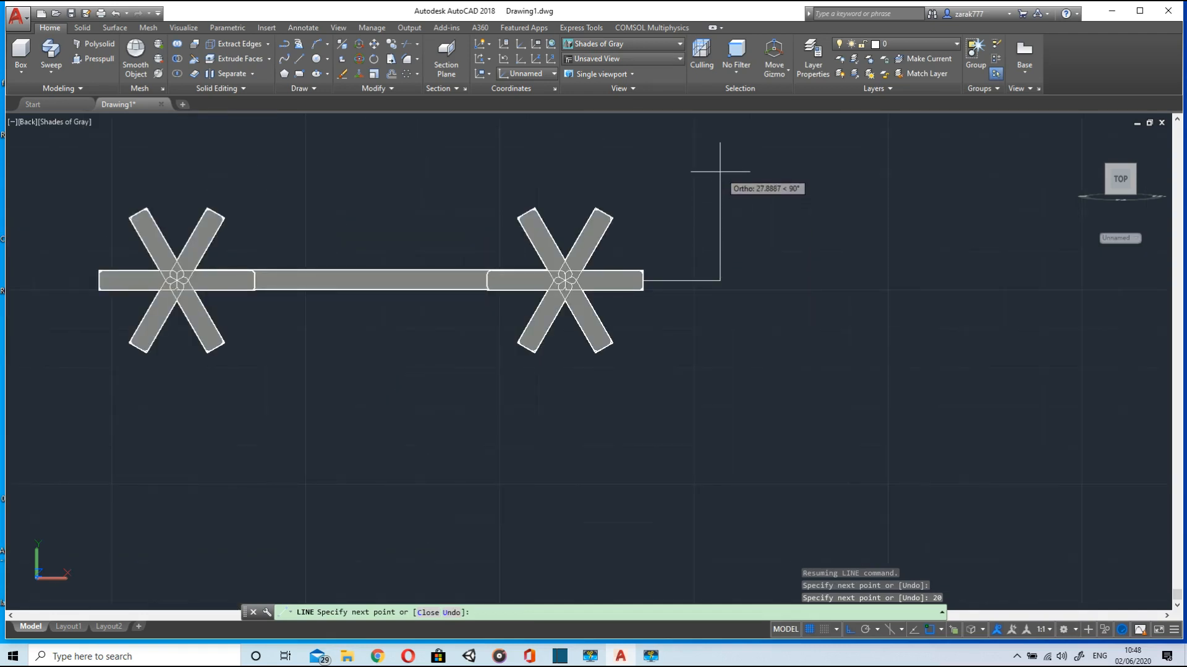
{"action": "key", "text": "Return"}
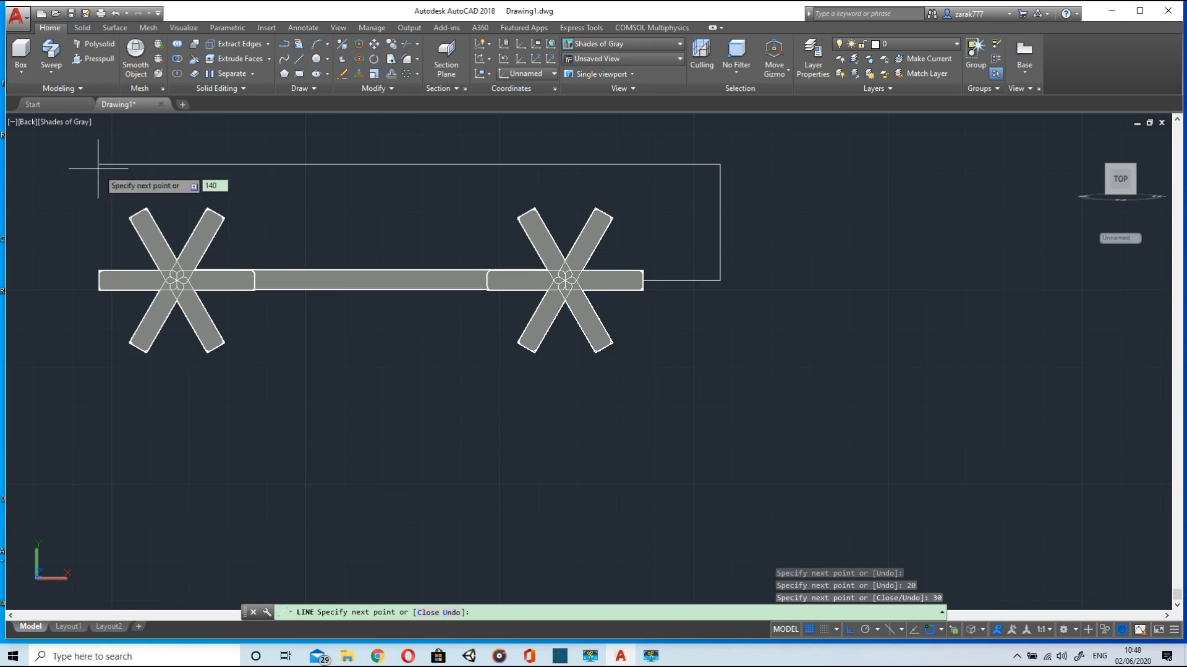
{"action": "key", "text": "Return"}
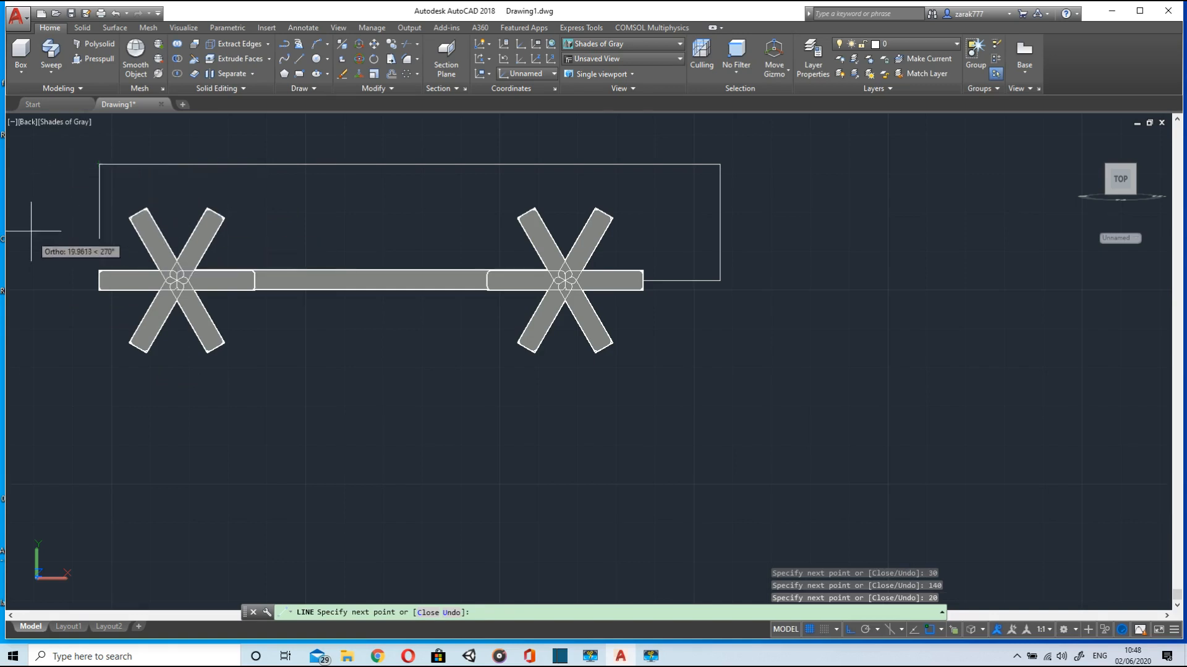
{"action": "middle_click_drag", "start_coordinate": [26, 170], "coordinate": [131, 211]}
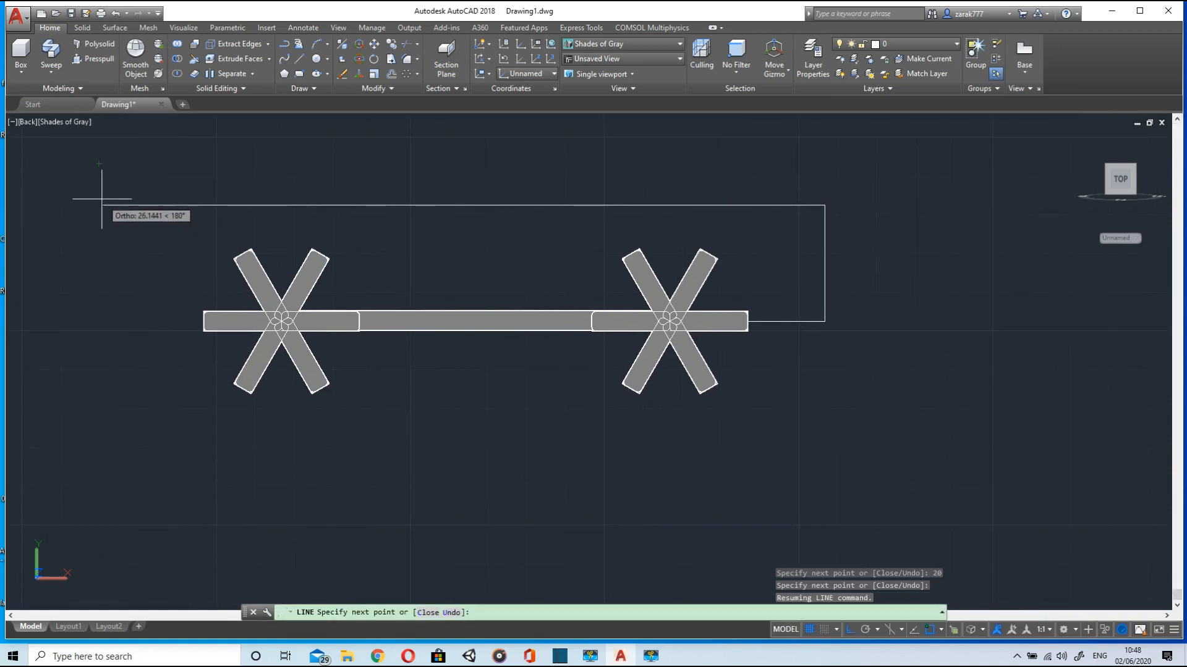
{"action": "key", "text": "Return"}
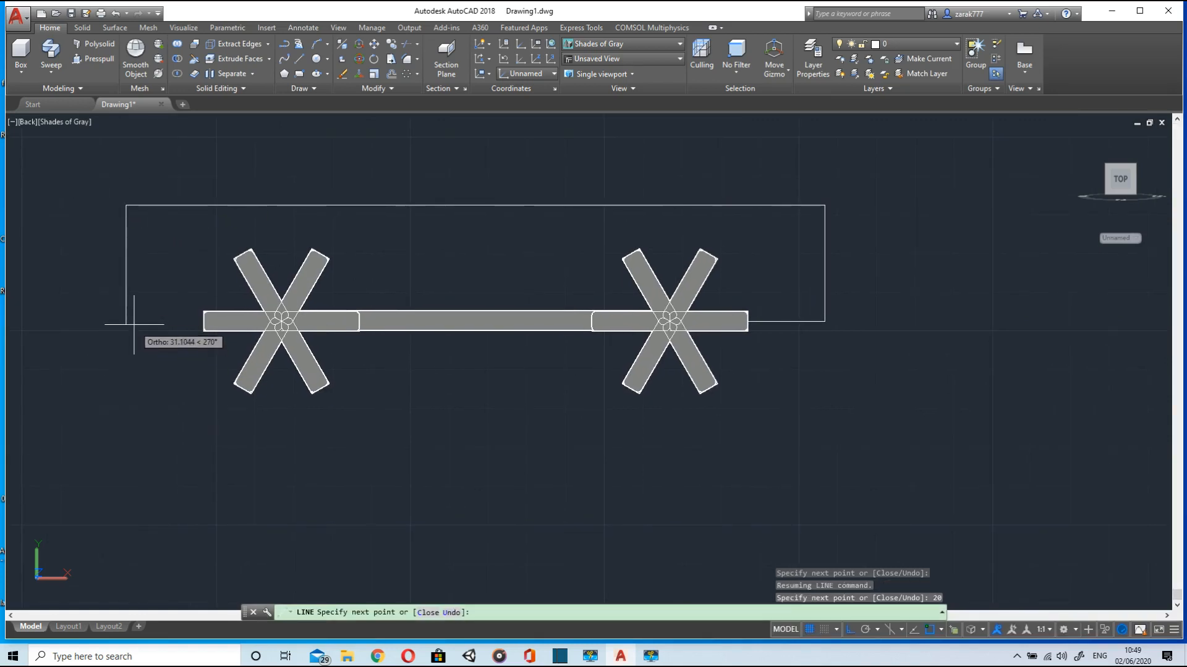
{"action": "key", "text": "Escape"}
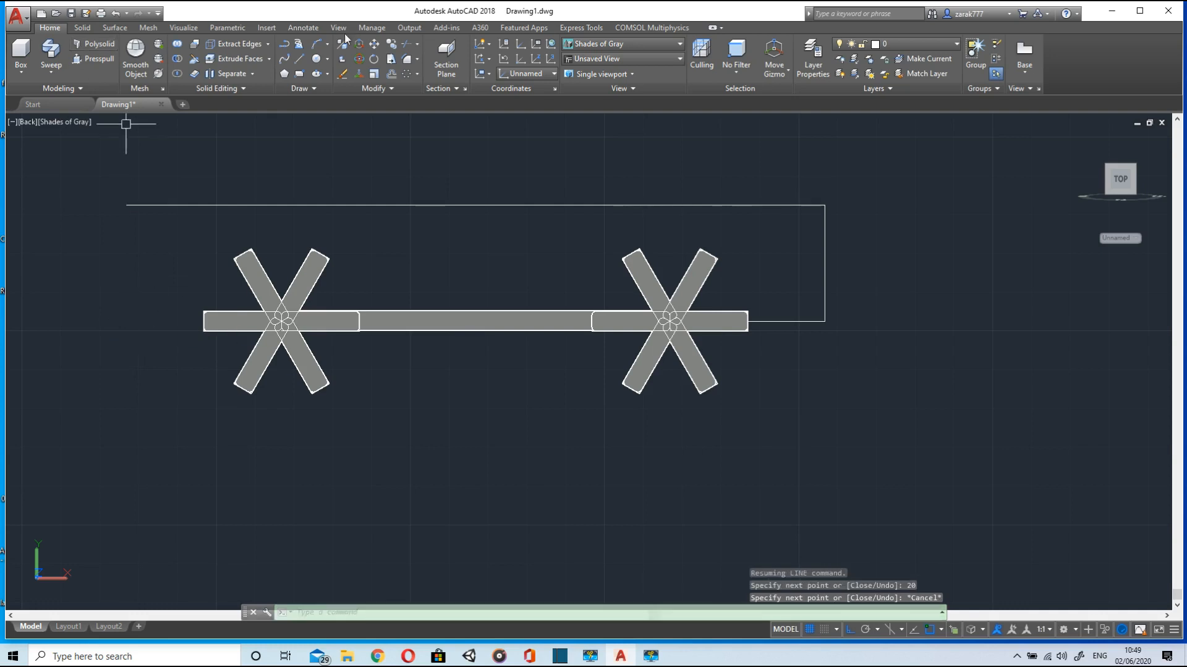
Draw a horizontal line outward from the midpoint of the left pedestal's outer arm end, reaching past the upper outline line's free end
{"action": "left_click", "coordinate": [299, 60]}
{"action": "scroll", "coordinate": [206, 309], "scroll_direction": "up", "scroll_amount": 5}
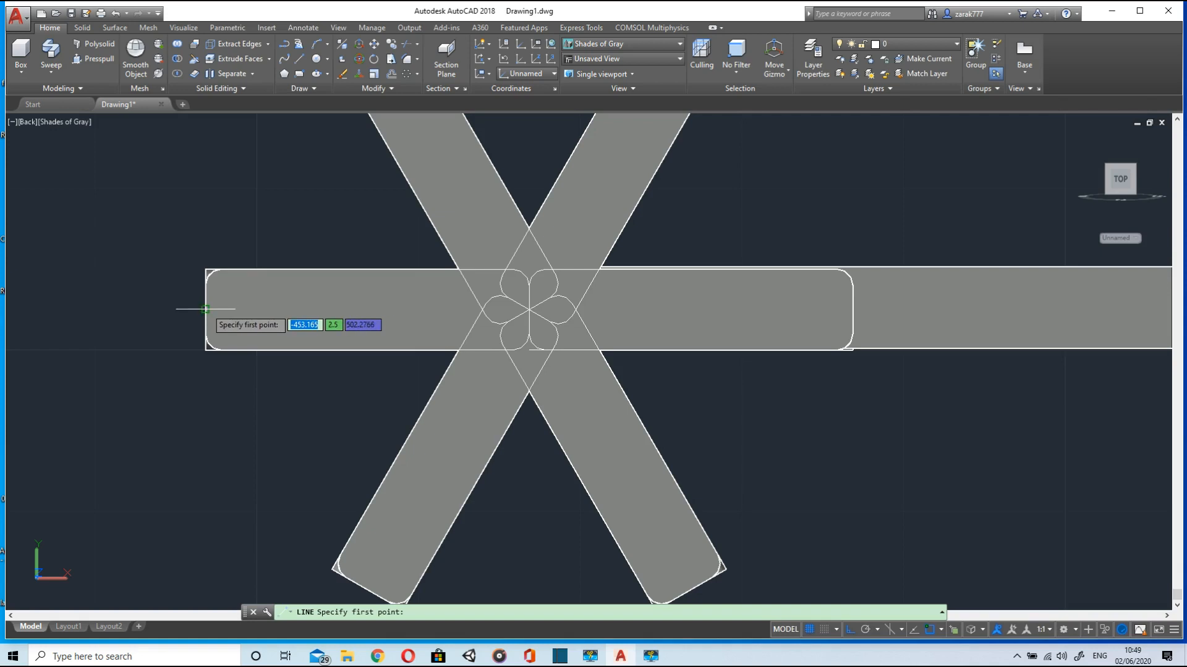
{"action": "left_click", "coordinate": [206, 309]}
{"action": "scroll", "coordinate": [206, 309], "scroll_direction": "down", "scroll_amount": 5}
{"action": "left_click", "coordinate": [57, 296]}
{"action": "middle_click_drag", "start_coordinate": [56, 295], "coordinate": [212, 333]}
{"action": "scroll", "coordinate": [212, 333], "scroll_direction": "up", "scroll_amount": 1}
{"action": "key", "text": "Return"}
{"action": "key", "text": "Return"}
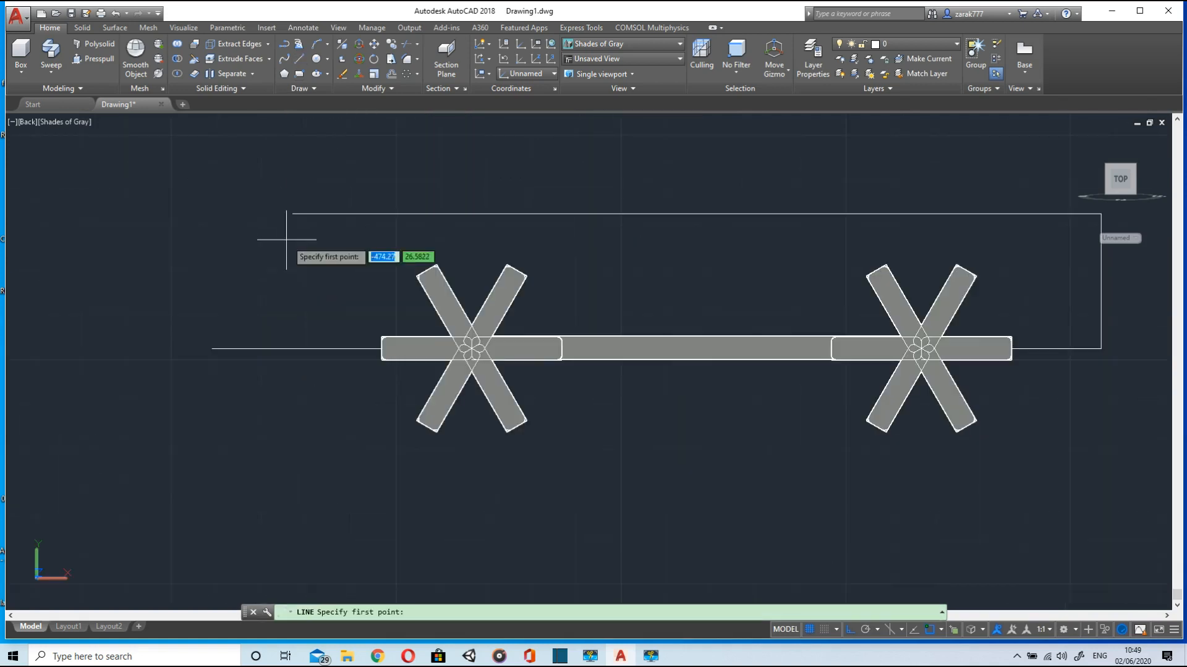
Draw a vertical line from the upper outline line's free left end down past the short horizontal line
{"action": "left_click", "coordinate": [291, 215]}
{"action": "left_click", "coordinate": [266, 445]}
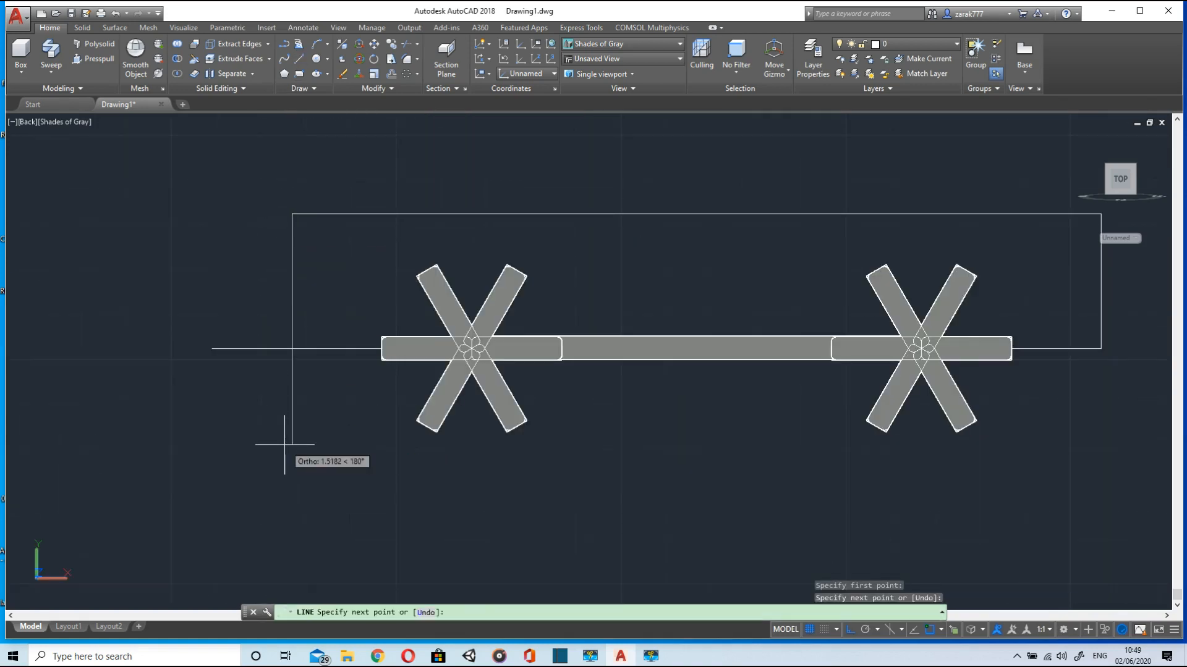
{"action": "key", "text": "Escape"}
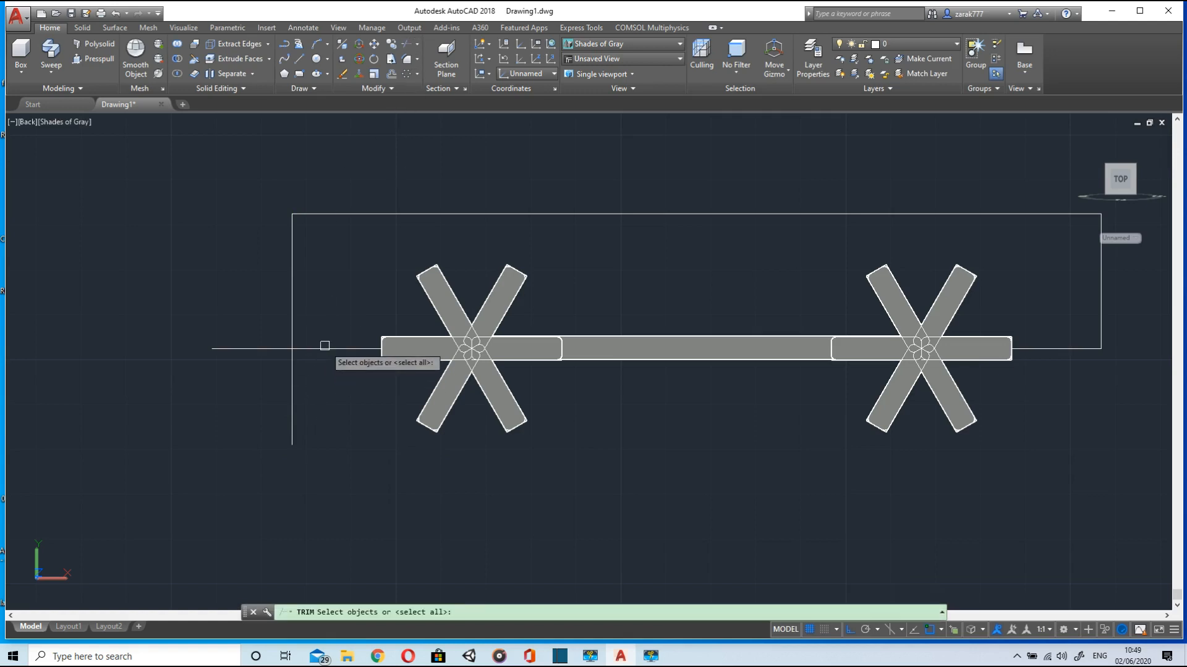
Trim the overhanging ends of the left vertical line and the short horizontal line at their crossing to form a corner
{"action": "left_click", "coordinate": [322, 348]}
{"action": "left_click", "coordinate": [292, 299]}
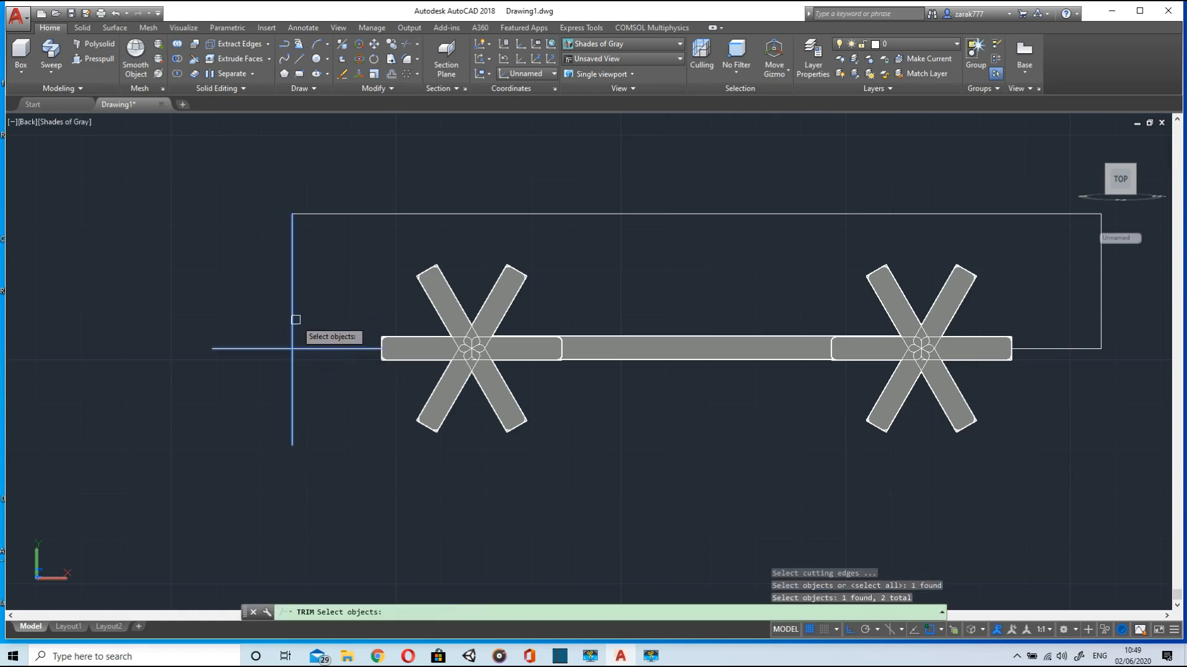
{"action": "key", "text": "Return"}
{"action": "left_click", "coordinate": [259, 347]}
{"action": "left_click", "coordinate": [293, 388]}
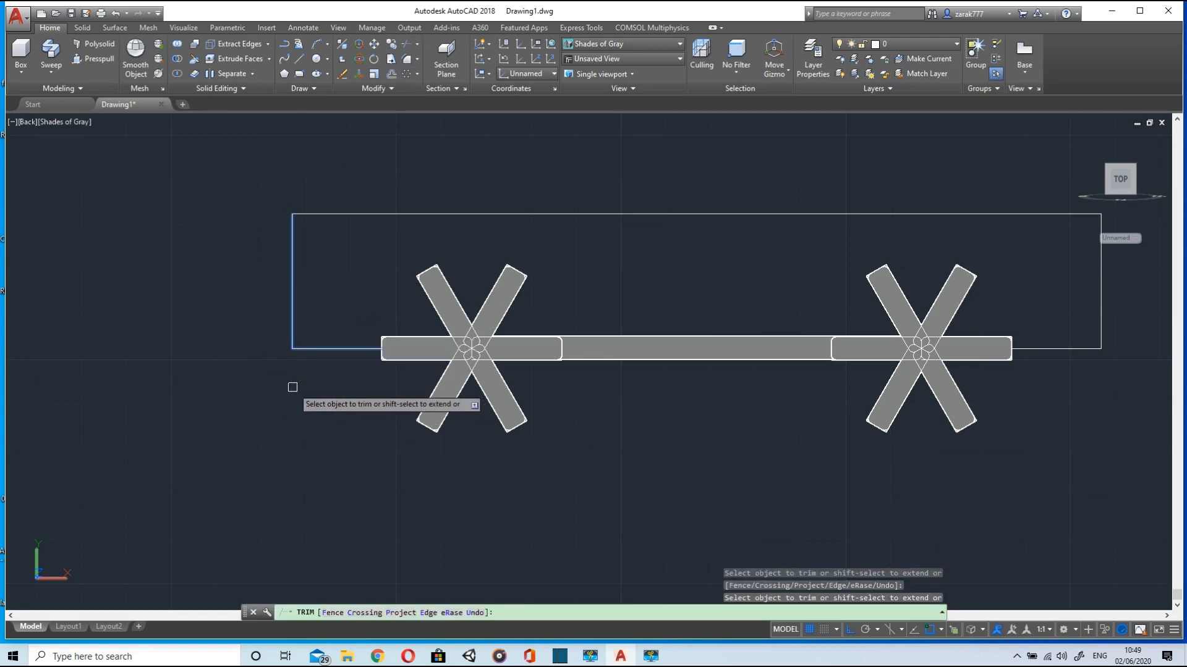
{"action": "scroll", "coordinate": [292, 387], "scroll_direction": "down", "scroll_amount": 2}
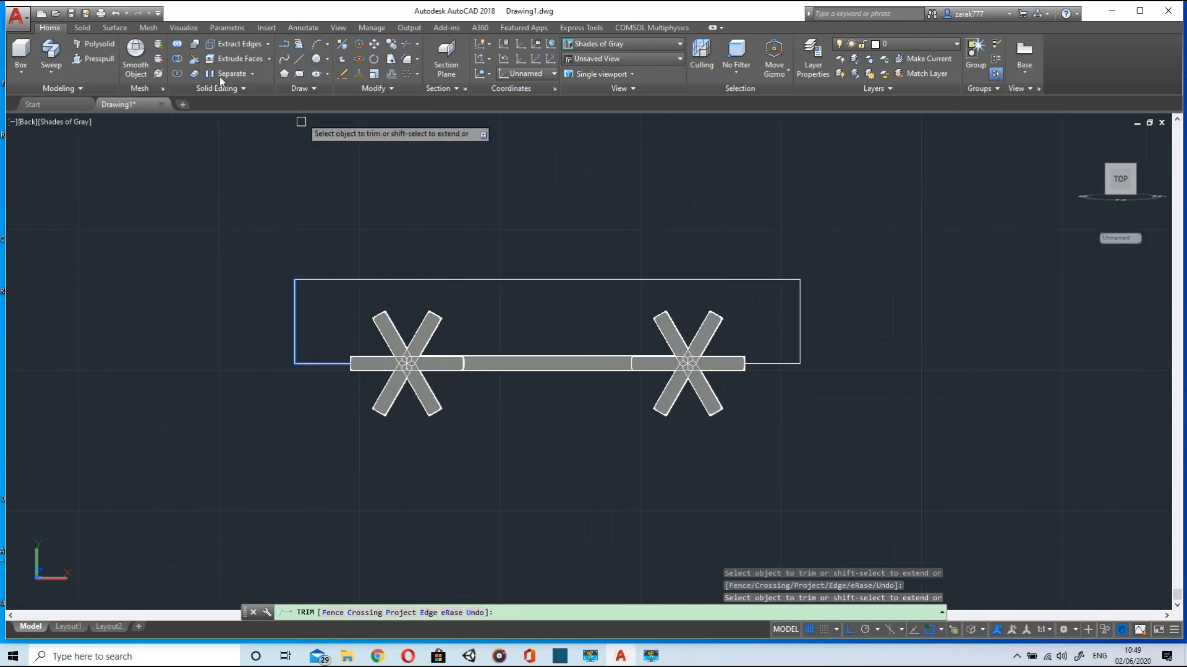
{"action": "left_click", "coordinate": [410, 87]}
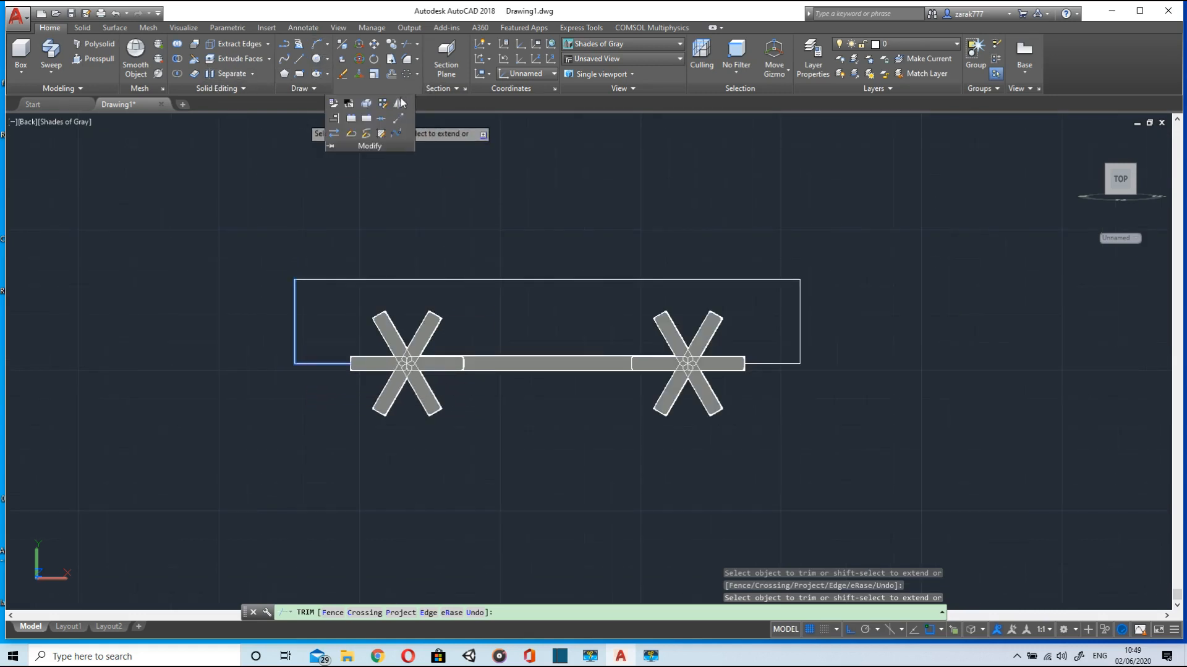
{"action": "left_click", "coordinate": [400, 100]}
{"action": "key", "text": "Escape"}
Mirror the upper outline lines and both vertical sides about the pedestals' horizontal centerline, keeping the source objects
{"action": "left_click", "coordinate": [408, 90]}
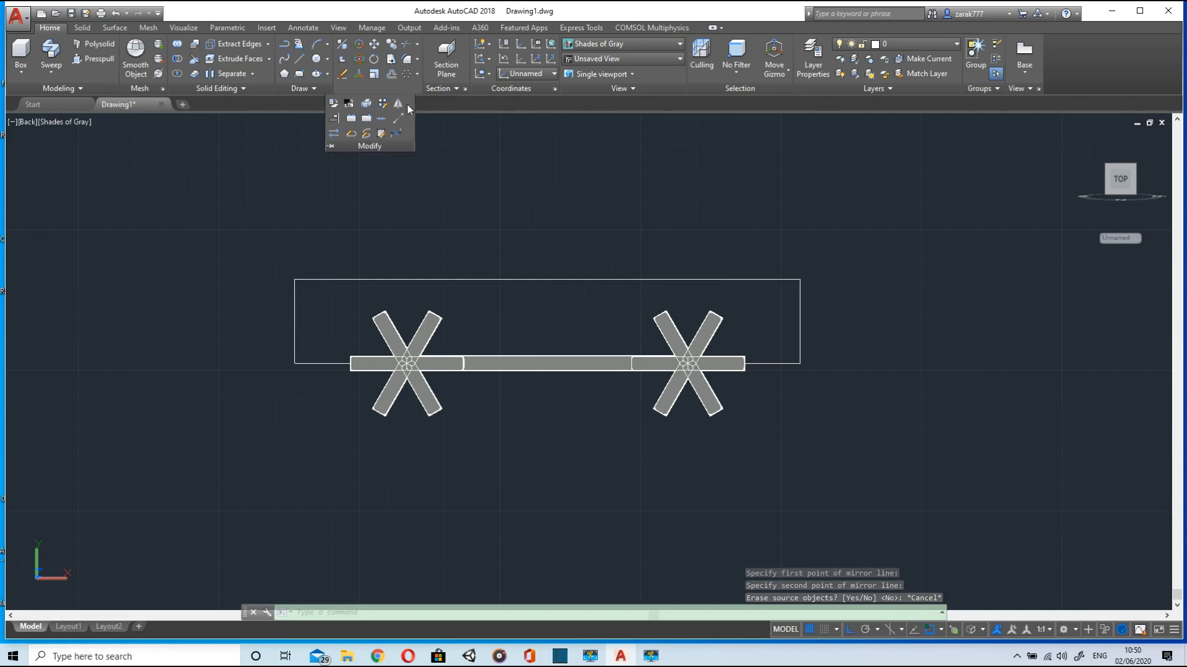
{"action": "left_click", "coordinate": [401, 101]}
{"action": "left_click", "coordinate": [312, 286]}
{"action": "left_click", "coordinate": [313, 286]}
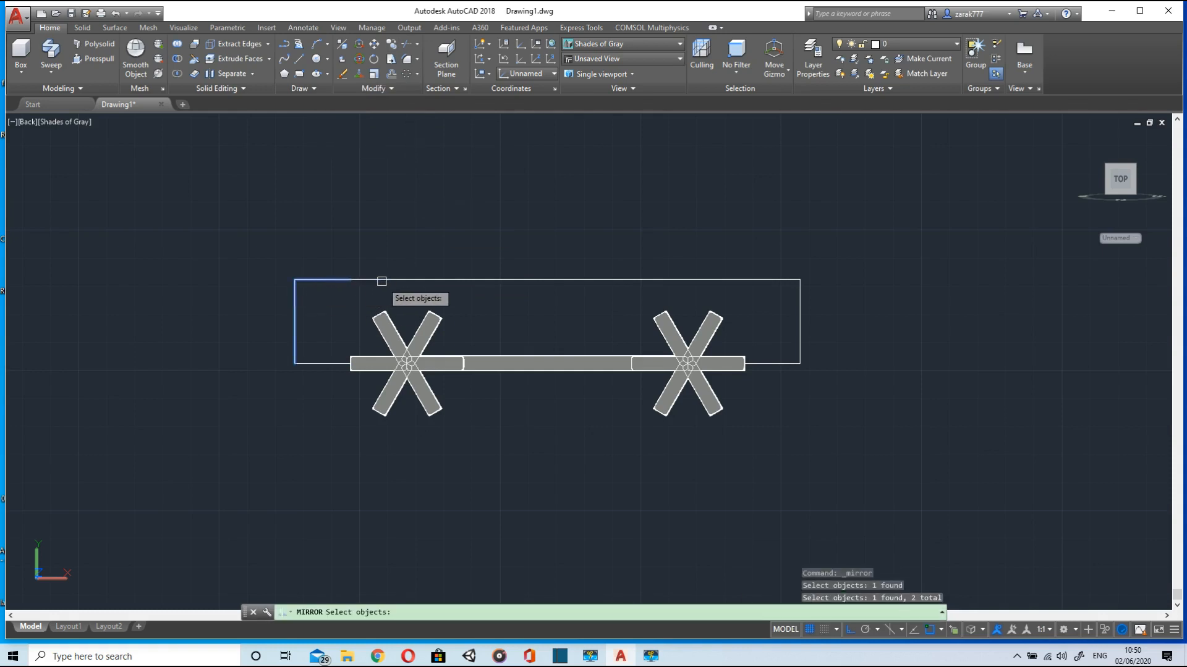
{"action": "left_click", "coordinate": [380, 279]}
{"action": "left_click", "coordinate": [426, 279]}
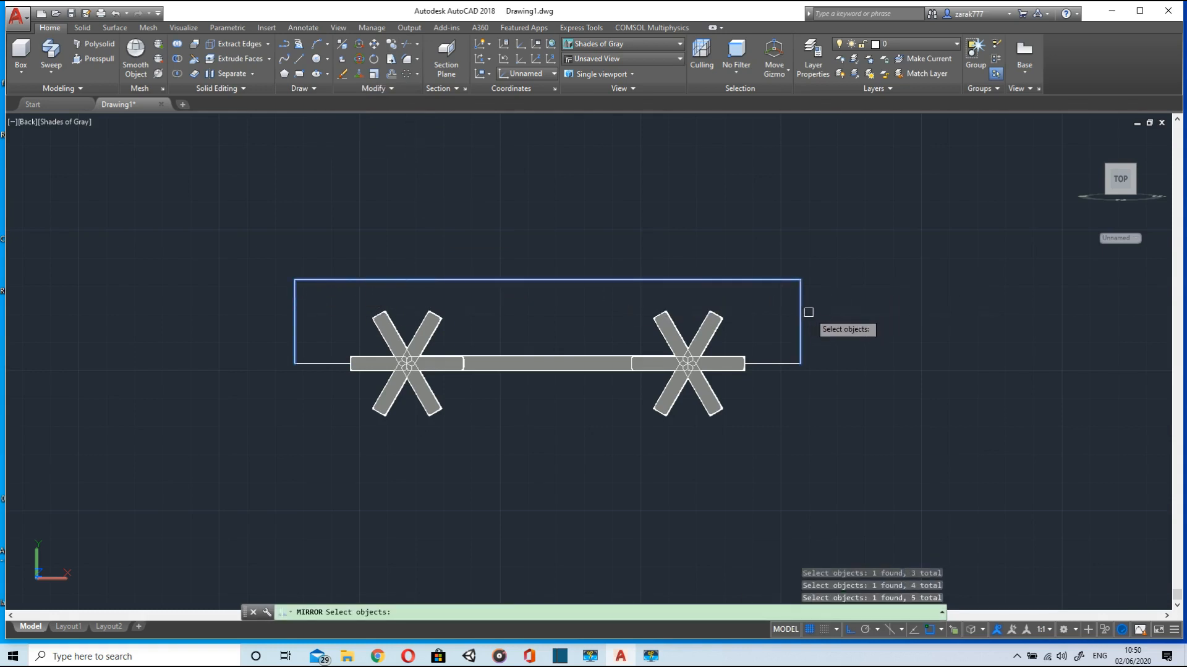
{"action": "key", "text": "Return"}
{"action": "left_click", "coordinate": [295, 364]}
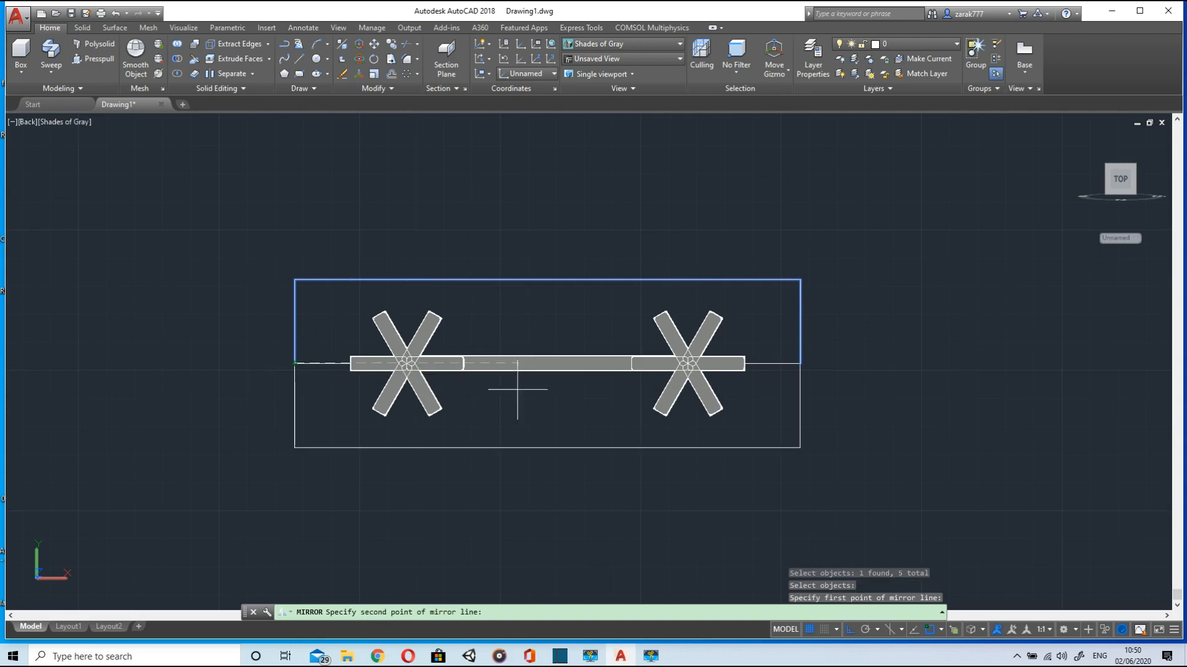
{"action": "left_click", "coordinate": [828, 364]}
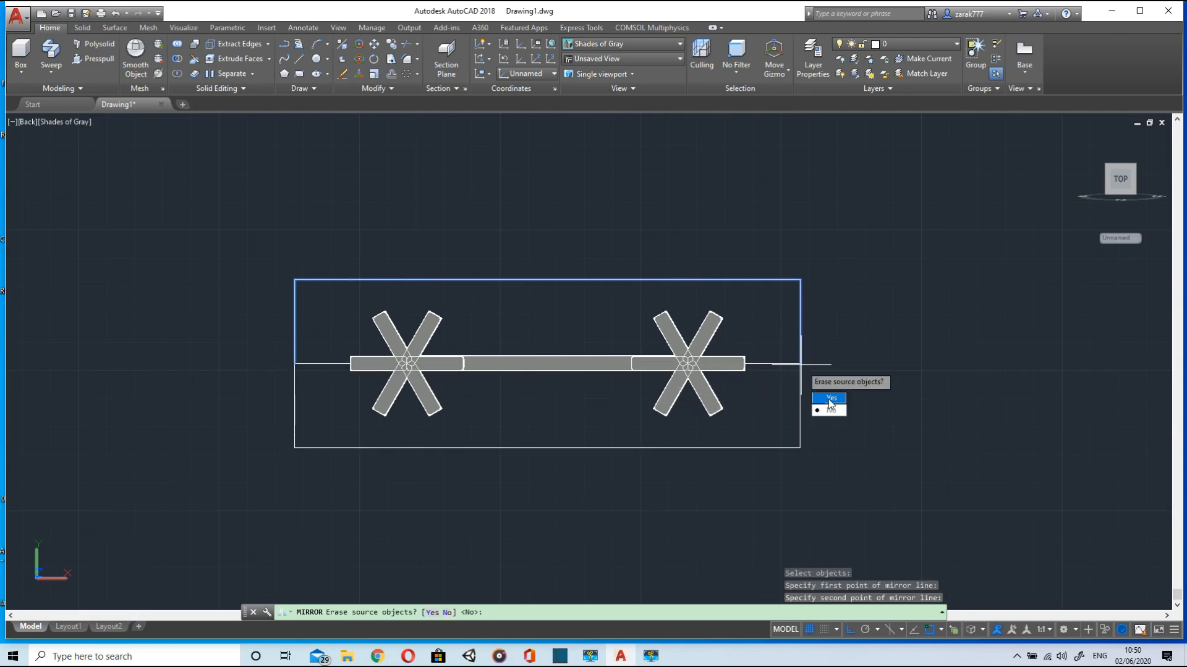
{"action": "left_click", "coordinate": [829, 411]}
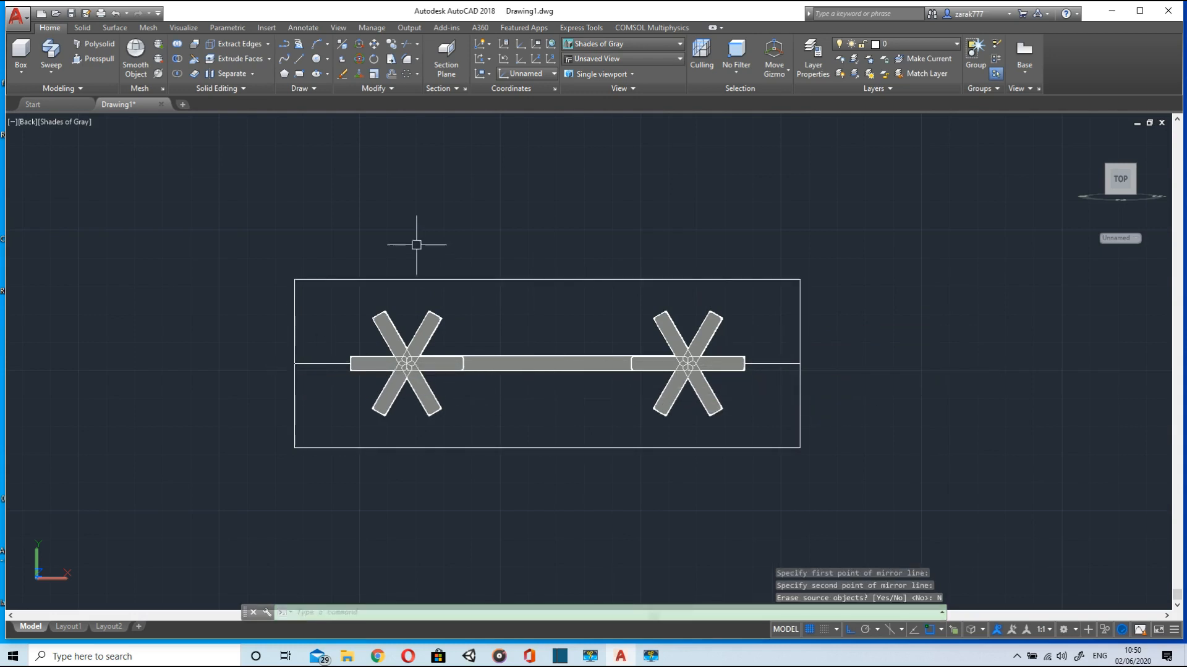
Draw a Center, Start, End arc around the left arm end's midpoint, from the upper outline line to the lower one, bulging outward
{"action": "left_click", "coordinate": [327, 45]}
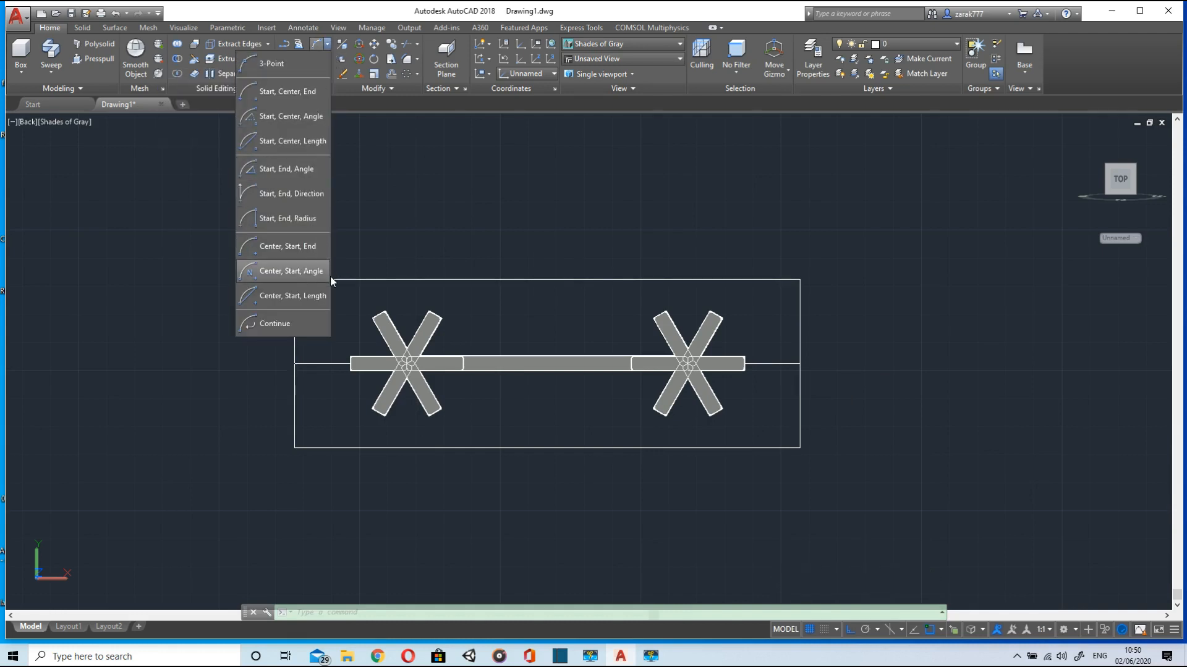
{"action": "left_click", "coordinate": [317, 246]}
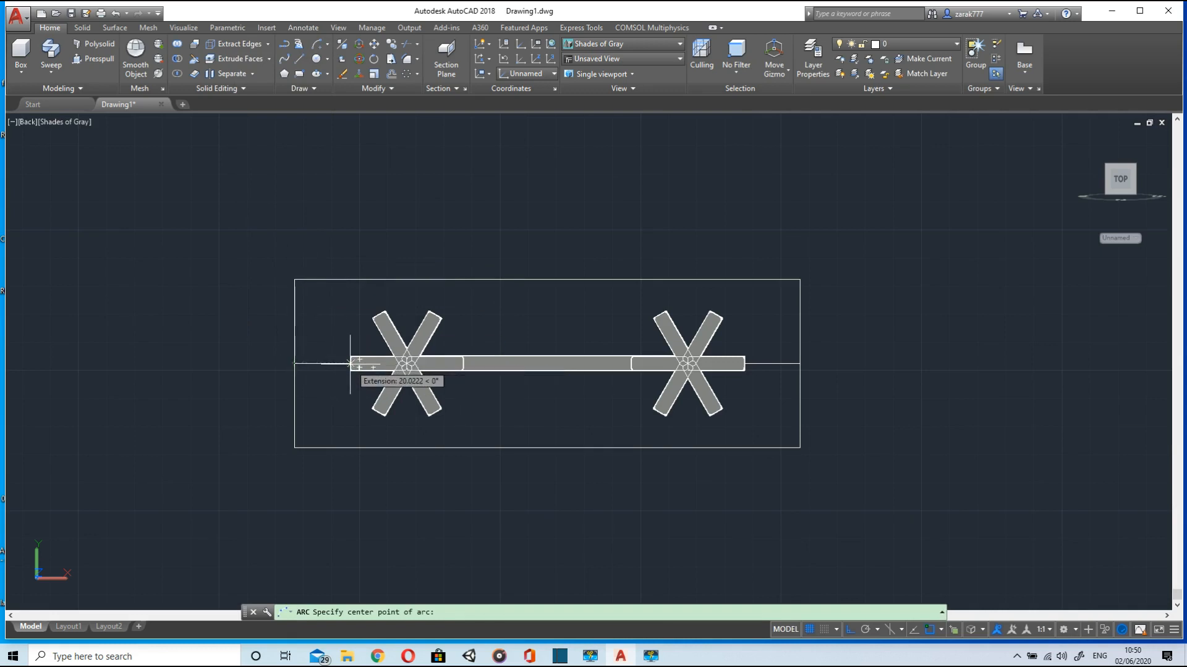
{"action": "scroll", "coordinate": [350, 363], "scroll_direction": "up", "scroll_amount": 5}
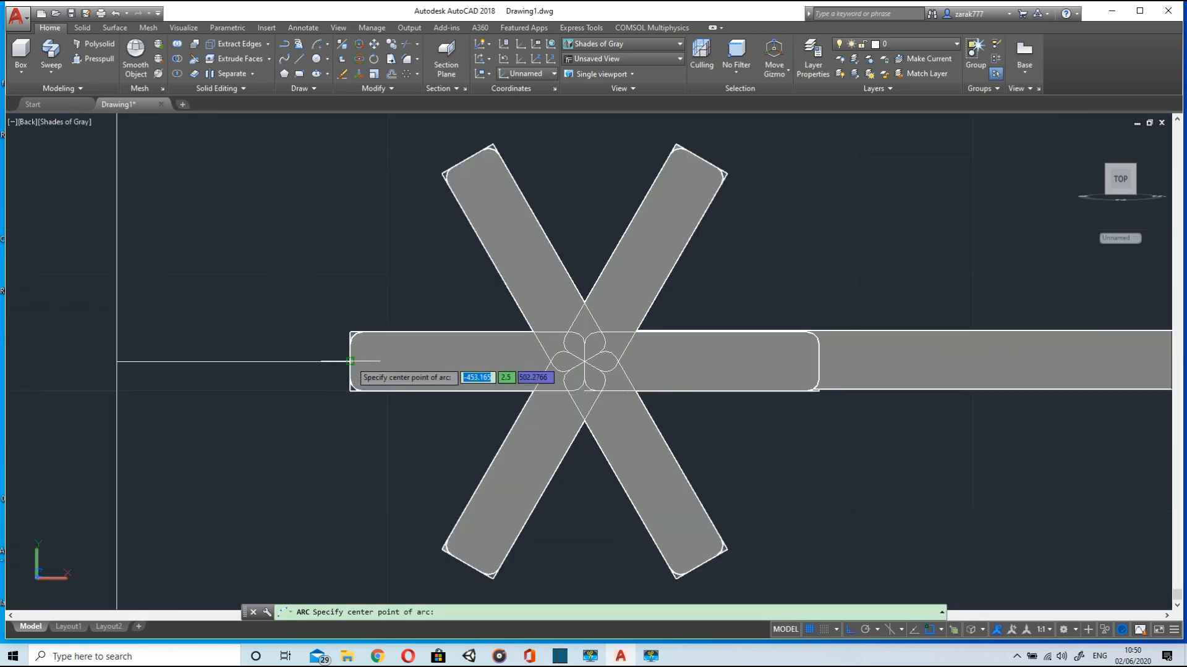
{"action": "left_click", "coordinate": [350, 362]}
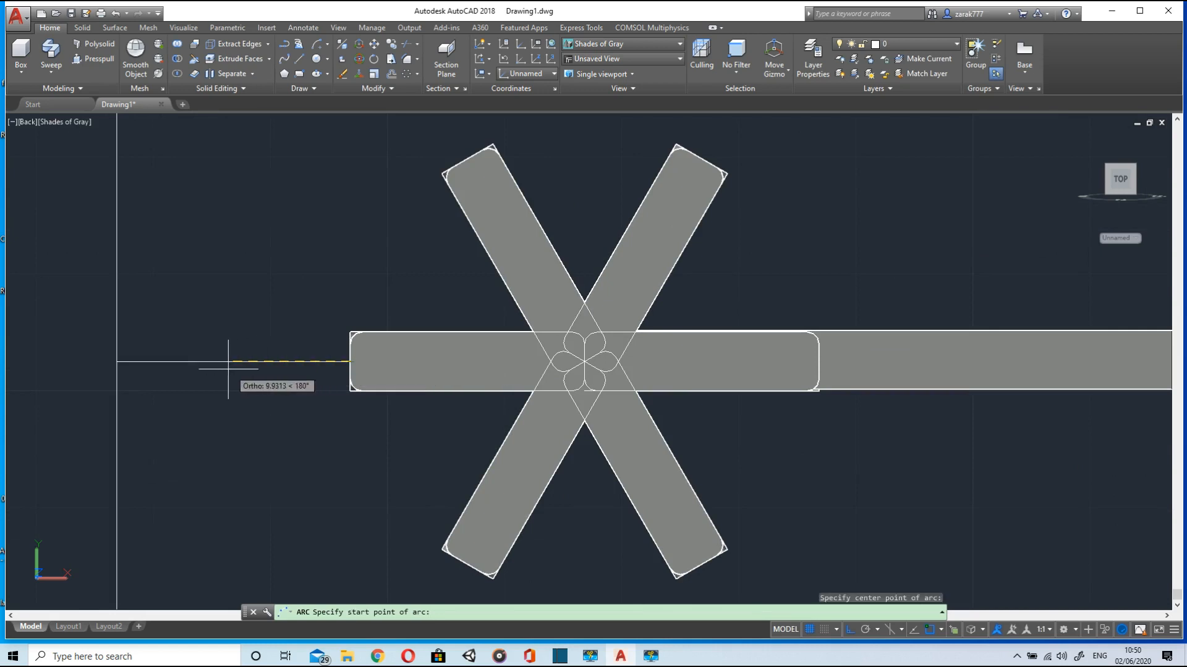
{"action": "scroll", "coordinate": [112, 362], "scroll_direction": "down", "scroll_amount": 2}
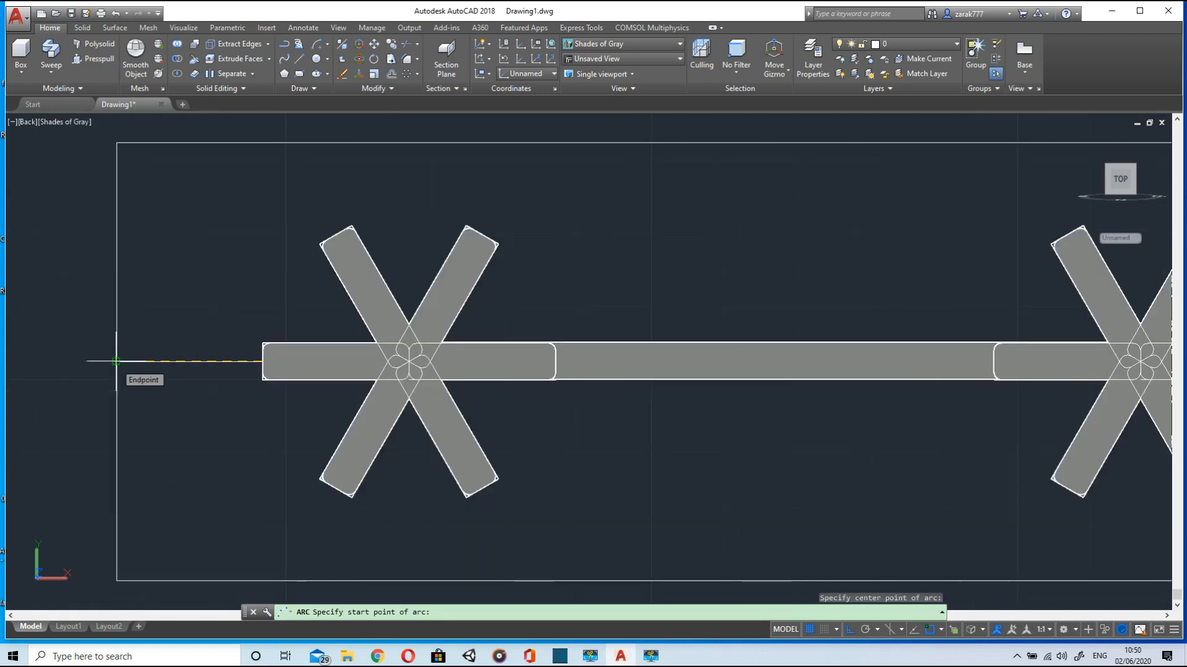
{"action": "left_click", "coordinate": [262, 142]}
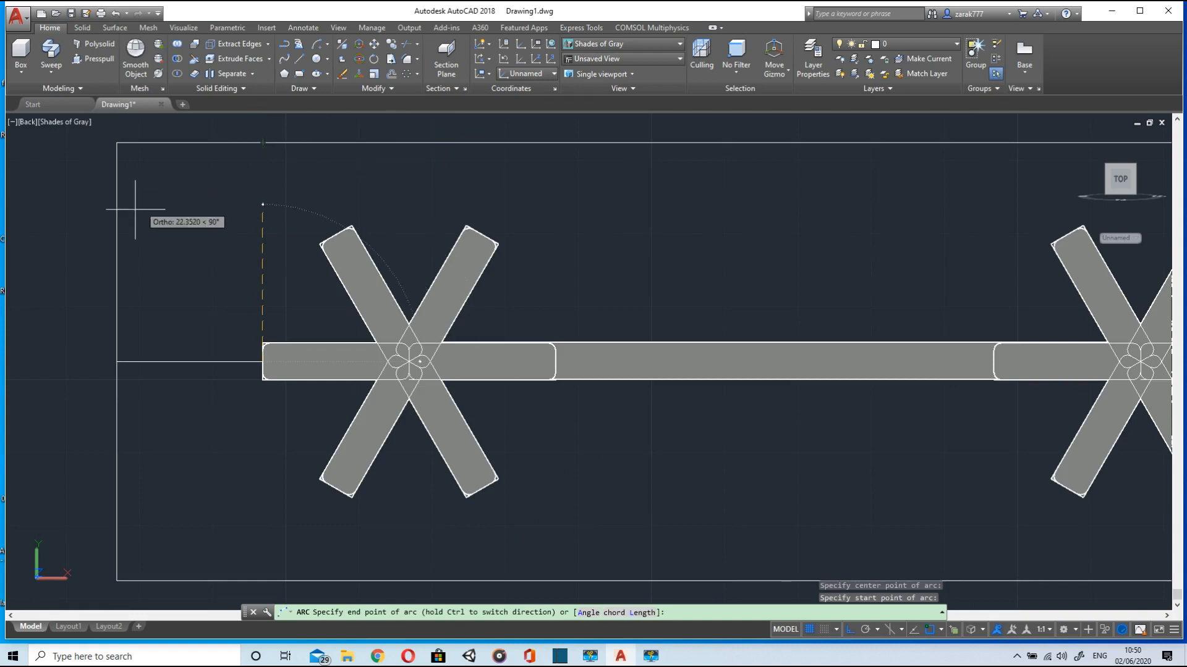
{"action": "right_click", "coordinate": [141, 508]}
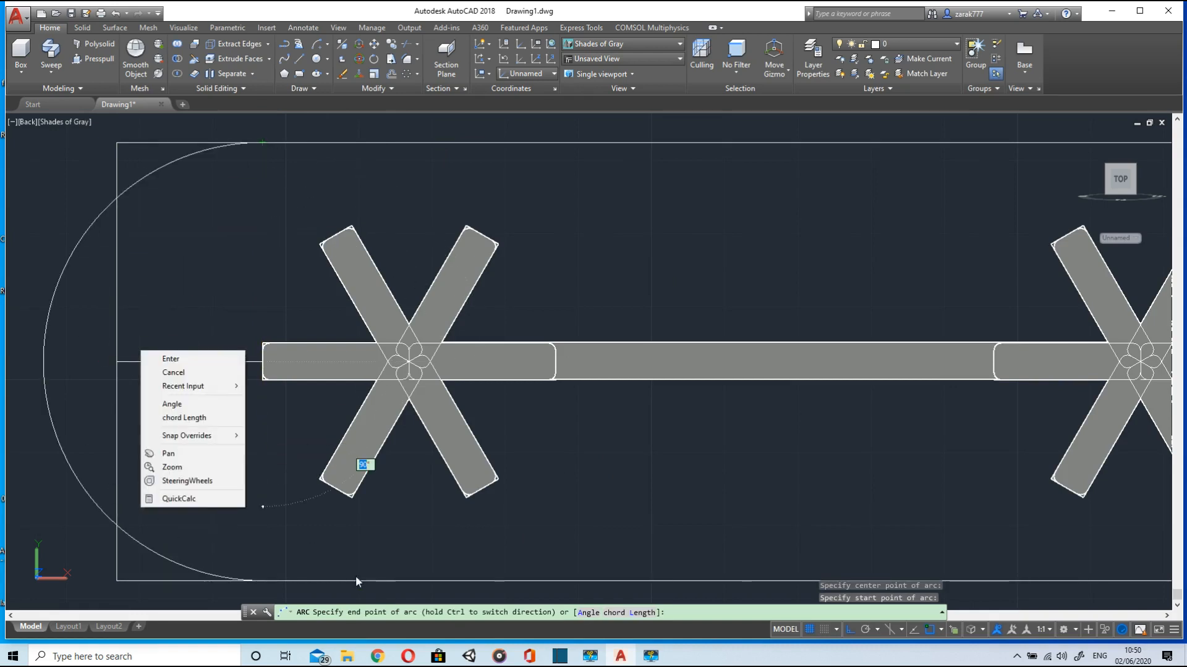
{"action": "left_click", "coordinate": [247, 582]}
{"action": "scroll", "coordinate": [325, 473], "scroll_direction": "down", "scroll_amount": 2}
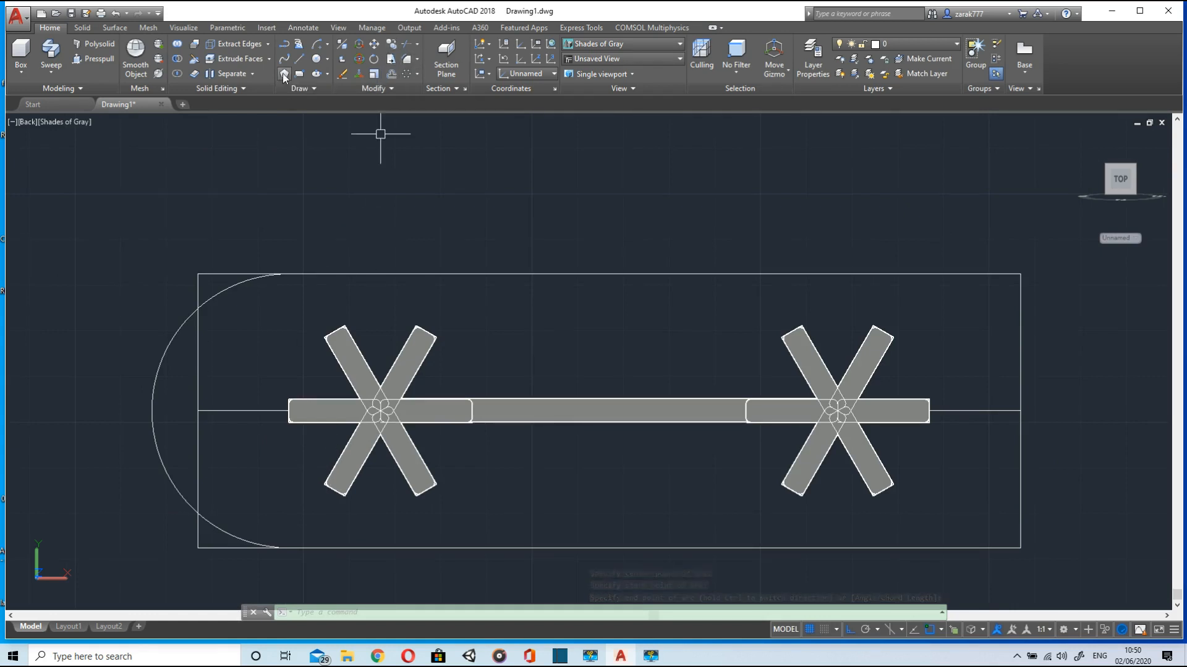
Draw a matching arc centered on the right arm end's midpoint, from the lower outline line to the upper one
{"action": "left_click", "coordinate": [323, 46]}
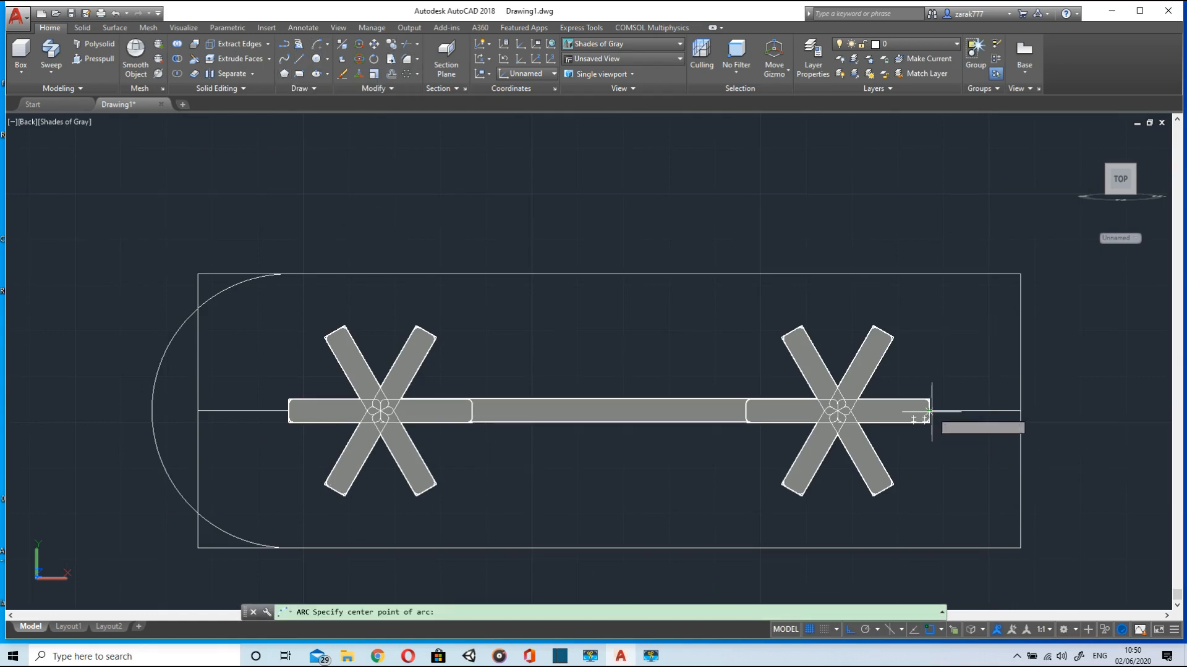
{"action": "scroll", "coordinate": [930, 409], "scroll_direction": "up", "scroll_amount": 5}
{"action": "left_click", "coordinate": [910, 390]}
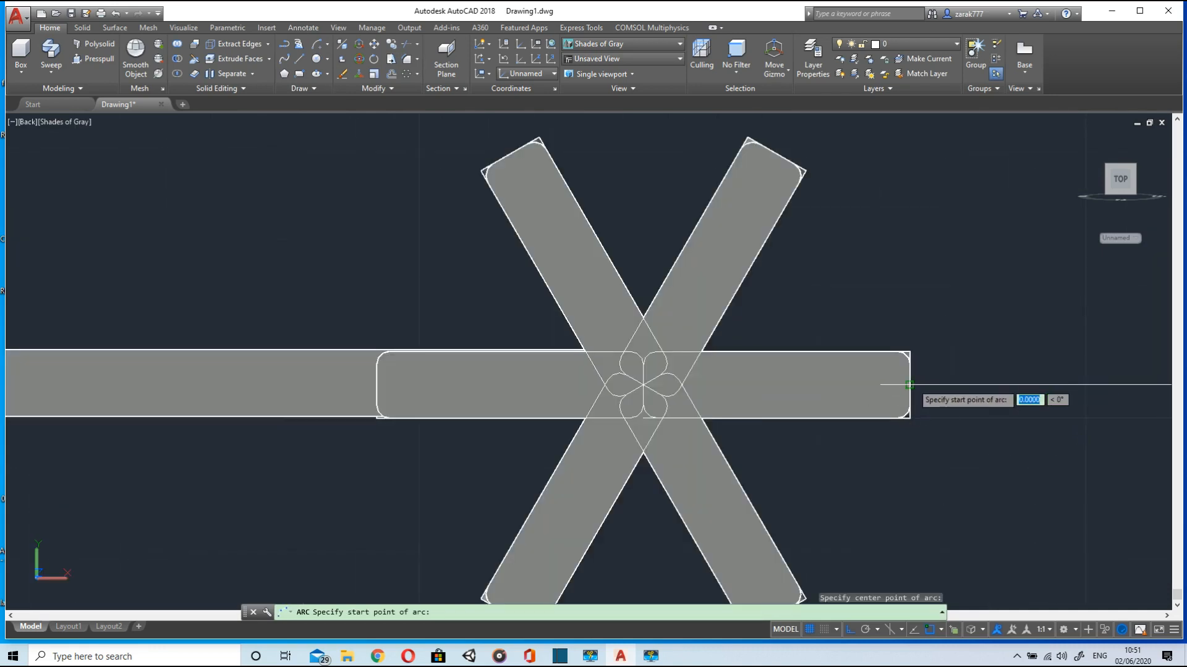
{"action": "scroll", "coordinate": [921, 388], "scroll_direction": "down", "scroll_amount": 6}
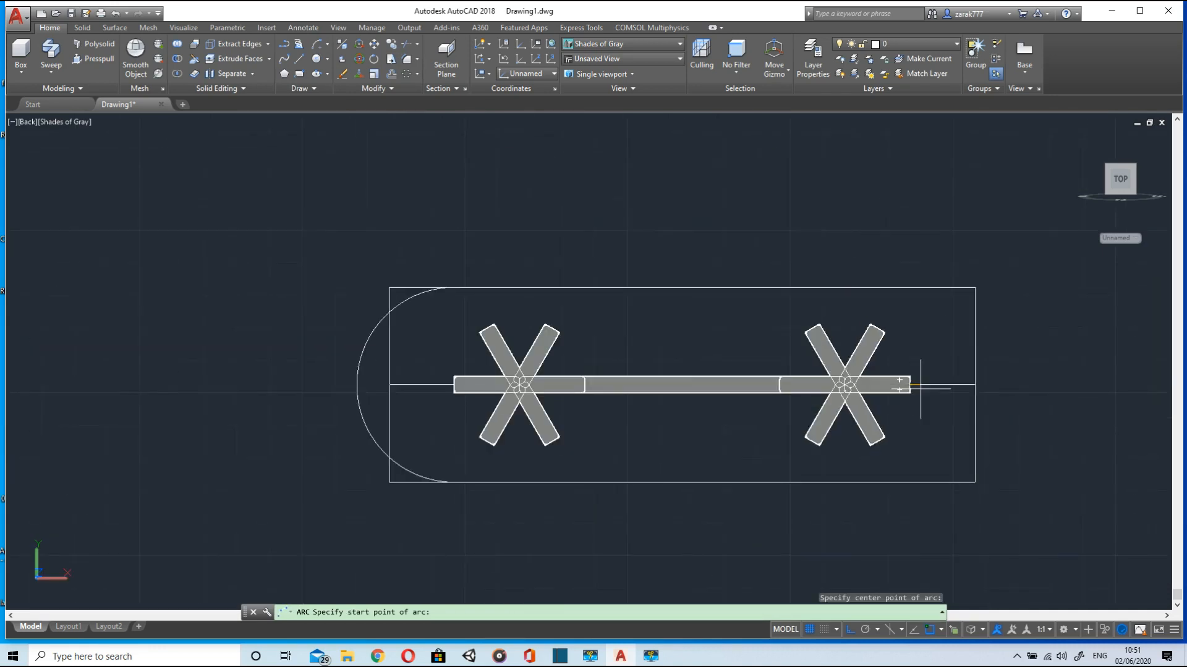
{"action": "left_click", "coordinate": [909, 482]}
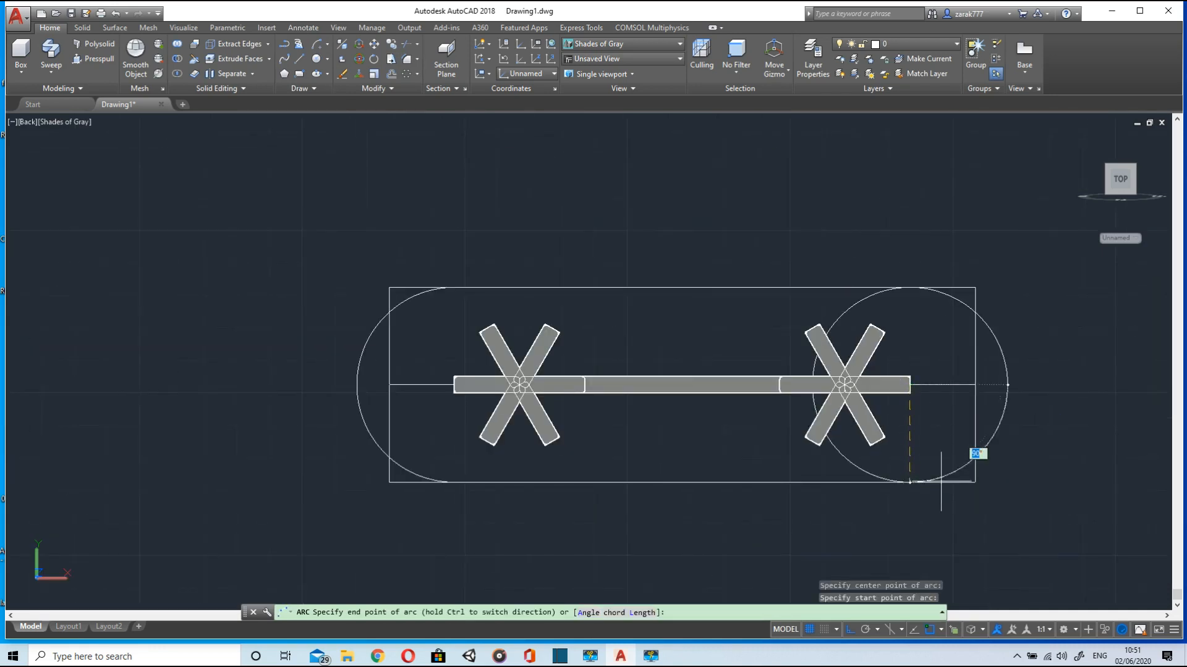
{"action": "left_click", "coordinate": [908, 289]}
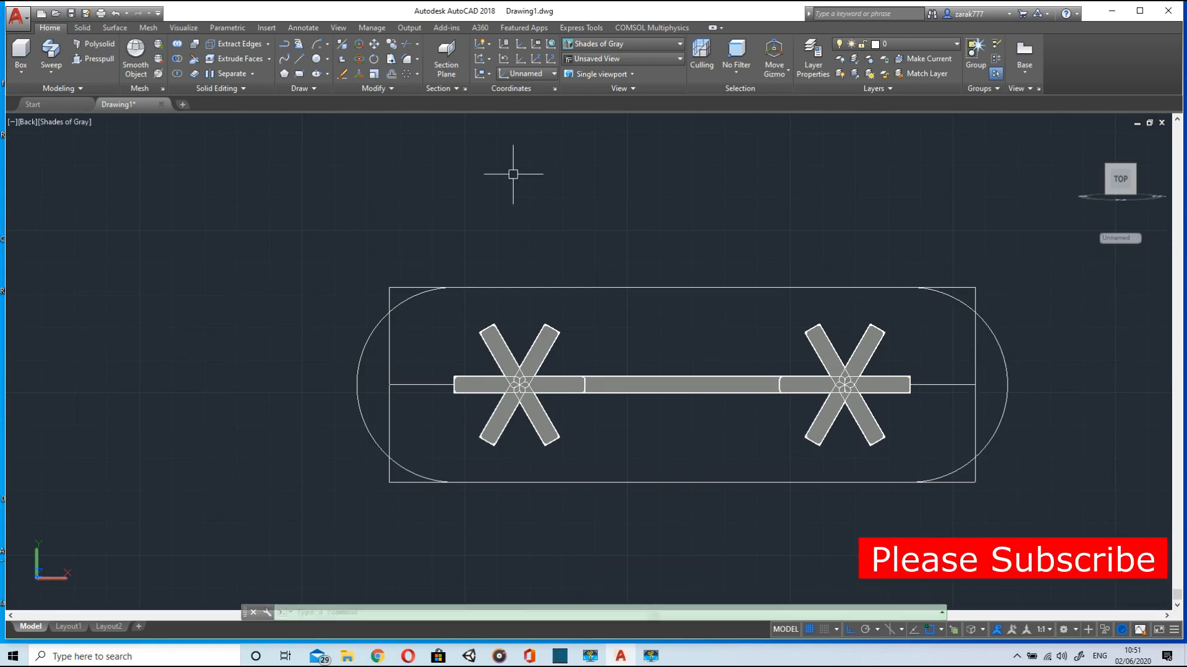
{"action": "left_click", "coordinate": [407, 45]}
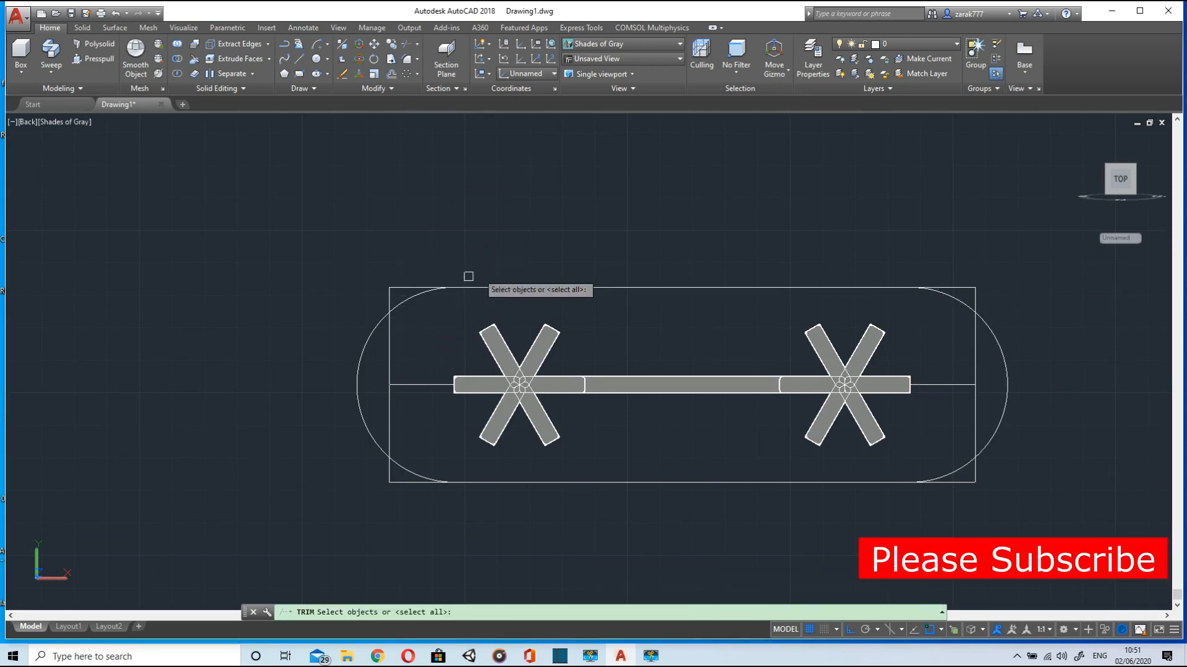
{"action": "mouse_move", "coordinate": [1048, 235]}
{"action": "left_mouse_down"}
{"action": "mouse_move", "coordinate": [402, 577]}
{"action": "mouse_move", "coordinate": [1162, 524]}
{"action": "mouse_move", "coordinate": [1149, 522]}
{"action": "left_mouse_up"}
{"action": "key", "text": "Return"}
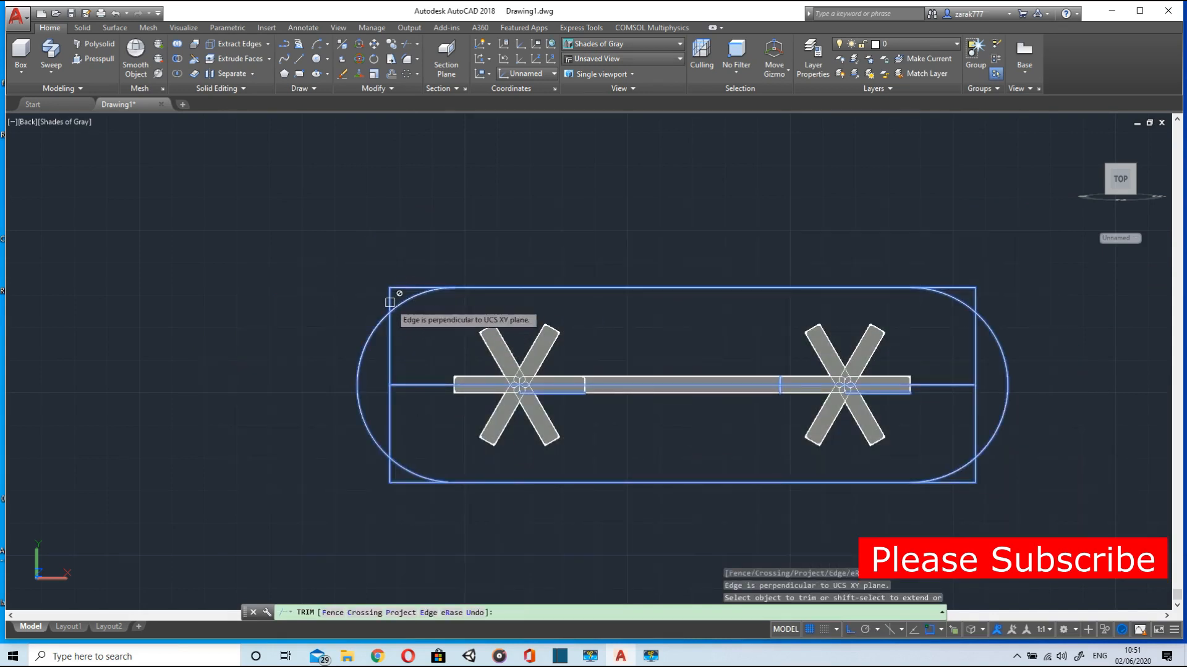
{"action": "left_click", "coordinate": [396, 343]}
{"action": "key", "text": "Escape"}
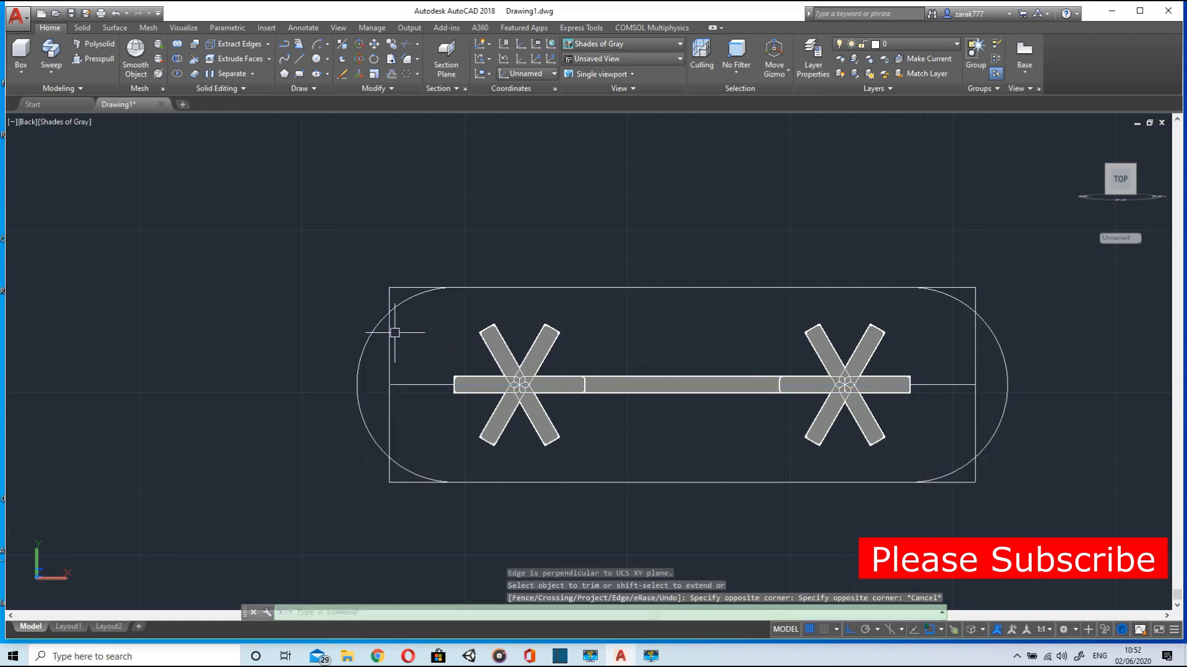
Delete both left vertical lines, the short centerline at the left arm, and the lower line's stub overhanging the left arc
{"action": "left_click", "coordinate": [390, 296]}
{"action": "key", "text": "Delete"}
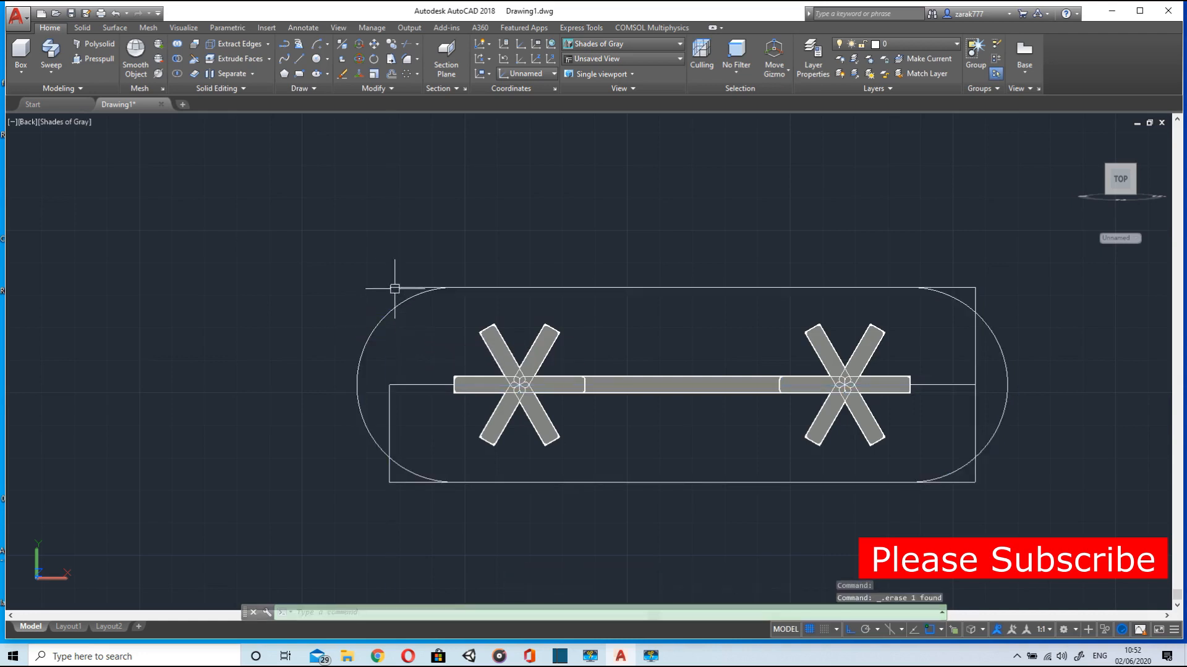
{"action": "left_click", "coordinate": [389, 419]}
{"action": "key", "text": "Delete"}
{"action": "left_click", "coordinate": [397, 385]}
{"action": "key", "text": "Delete"}
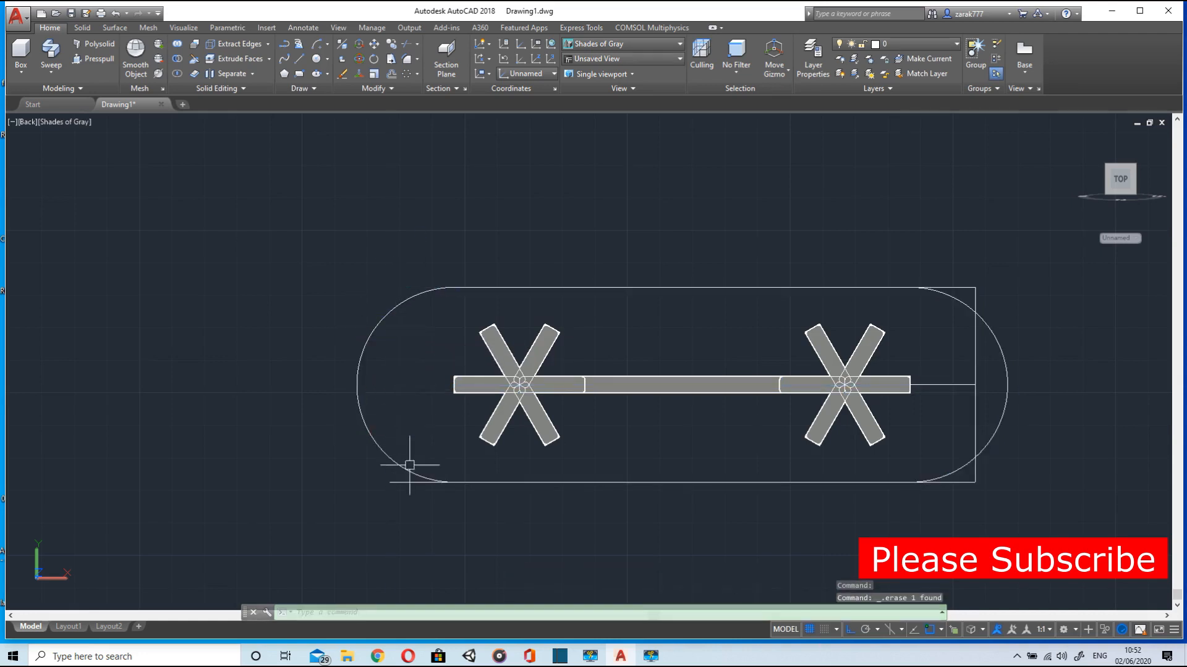
{"action": "left_click", "coordinate": [398, 483]}
{"action": "key", "text": "Delete"}
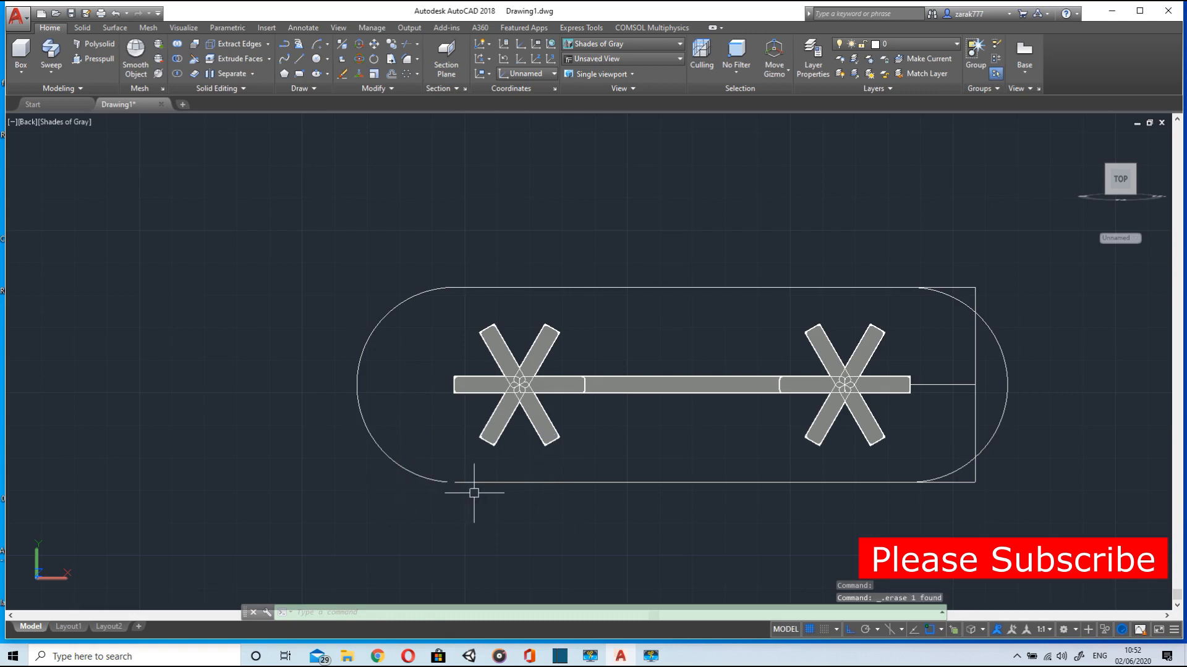
Delete the right vertical lines and centerline, the long upper and lower lines, and the short line remaining at the lower left
{"action": "left_click", "coordinate": [975, 395]}
{"action": "key", "text": "Delete"}
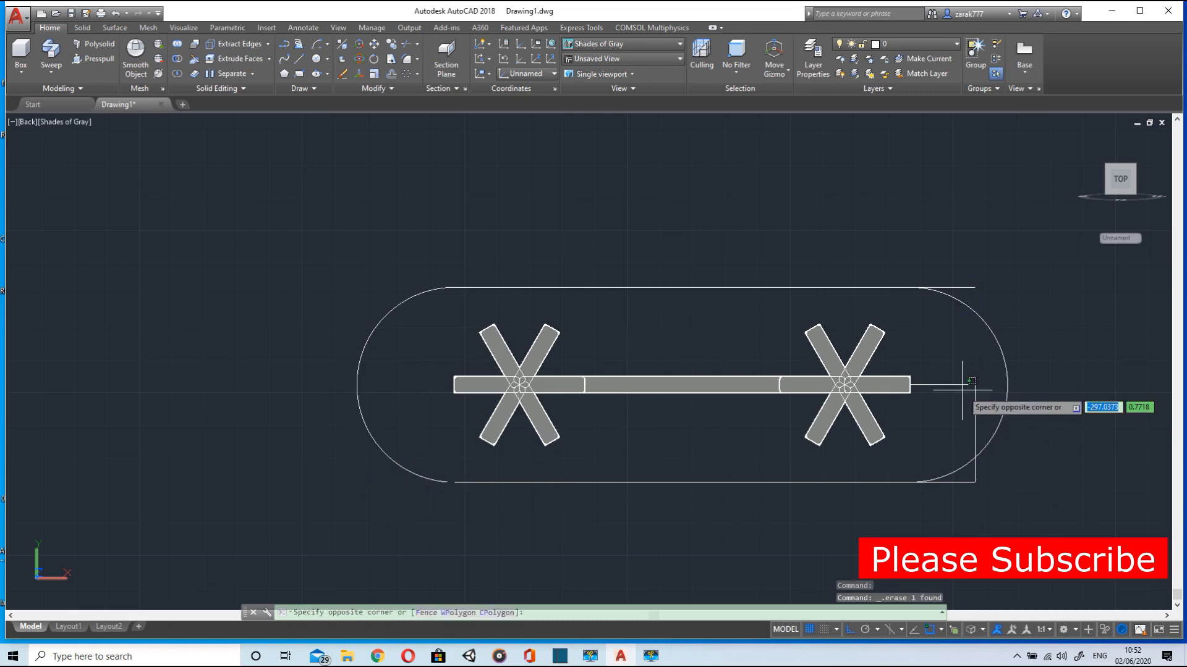
{"action": "left_click", "coordinate": [973, 385]}
{"action": "key", "text": "Delete"}
{"action": "left_click", "coordinate": [963, 289]}
{"action": "key", "text": "Delete"}
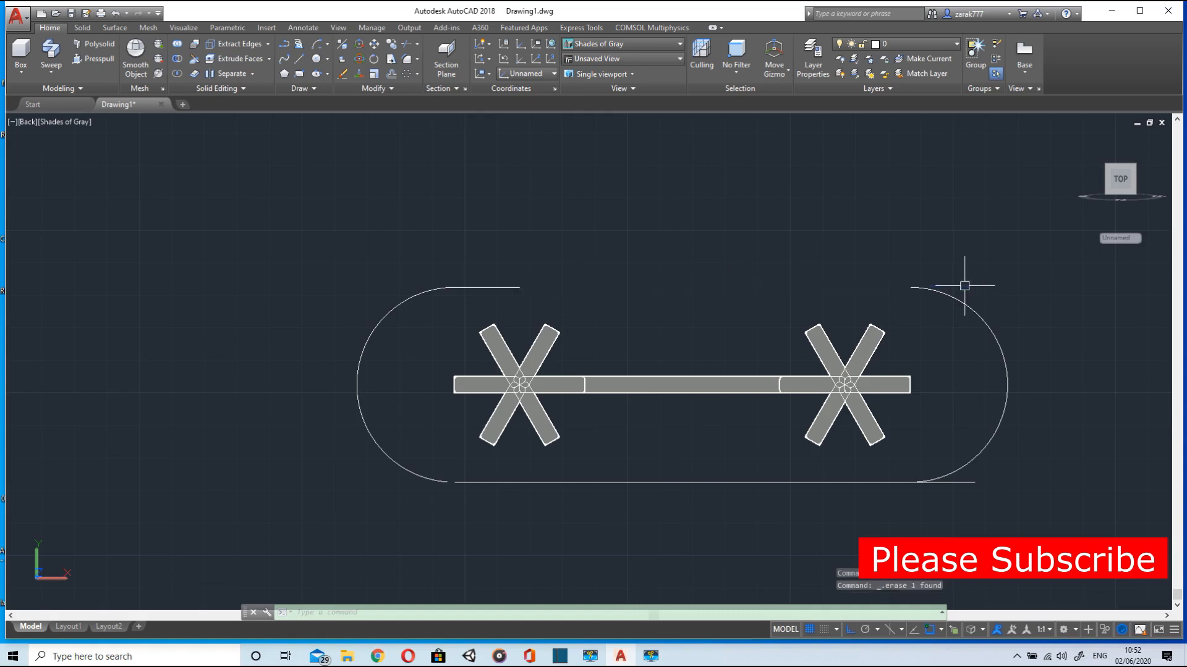
{"action": "left_click", "coordinate": [957, 482]}
{"action": "key", "text": "Delete"}
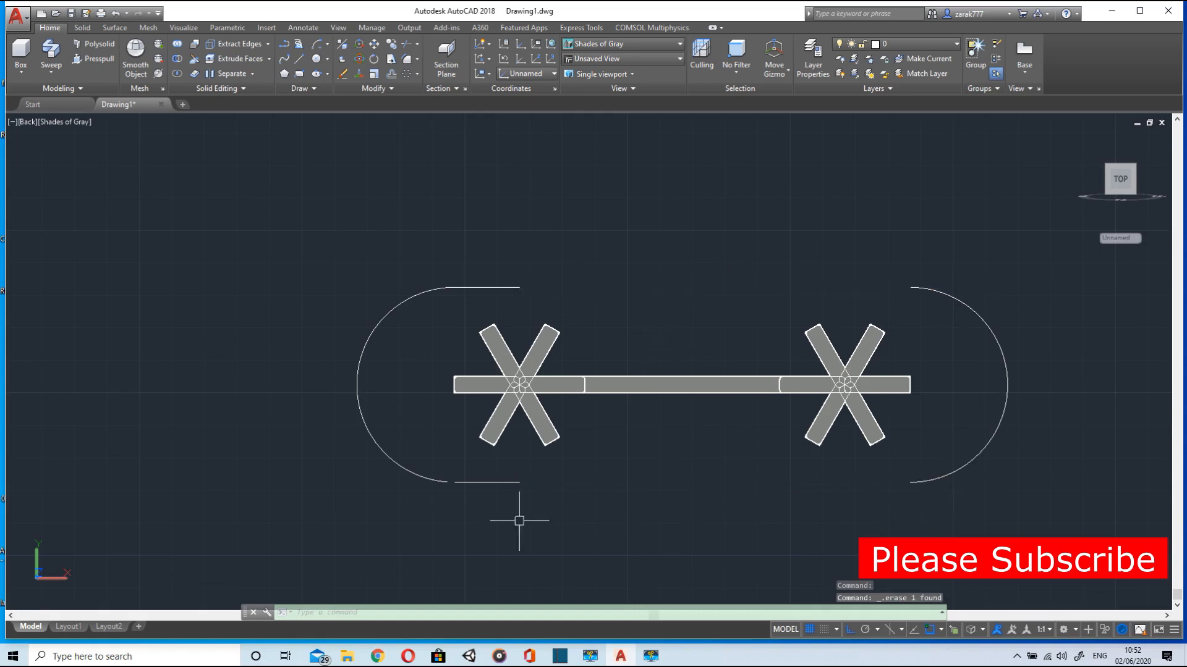
{"action": "left_click", "coordinate": [503, 478]}
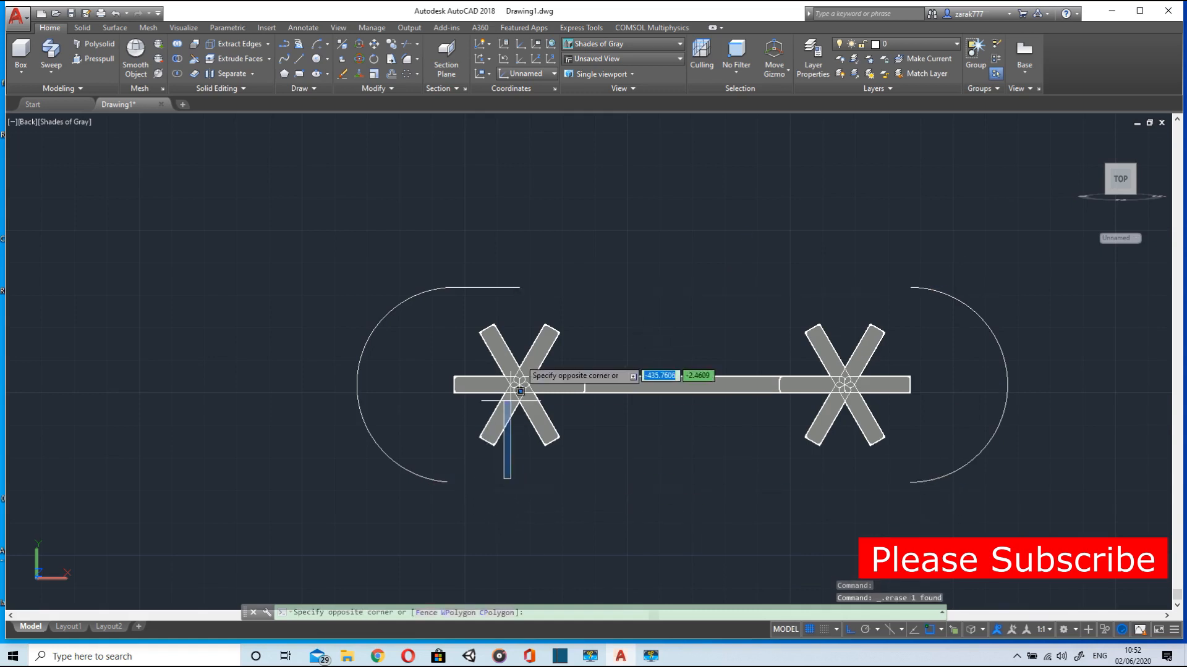
{"action": "left_click", "coordinate": [586, 349]}
Draw a line from the short upper segment to the right arc's upper end, and another joining the arcs' lower ends
{"action": "left_click", "coordinate": [300, 60]}
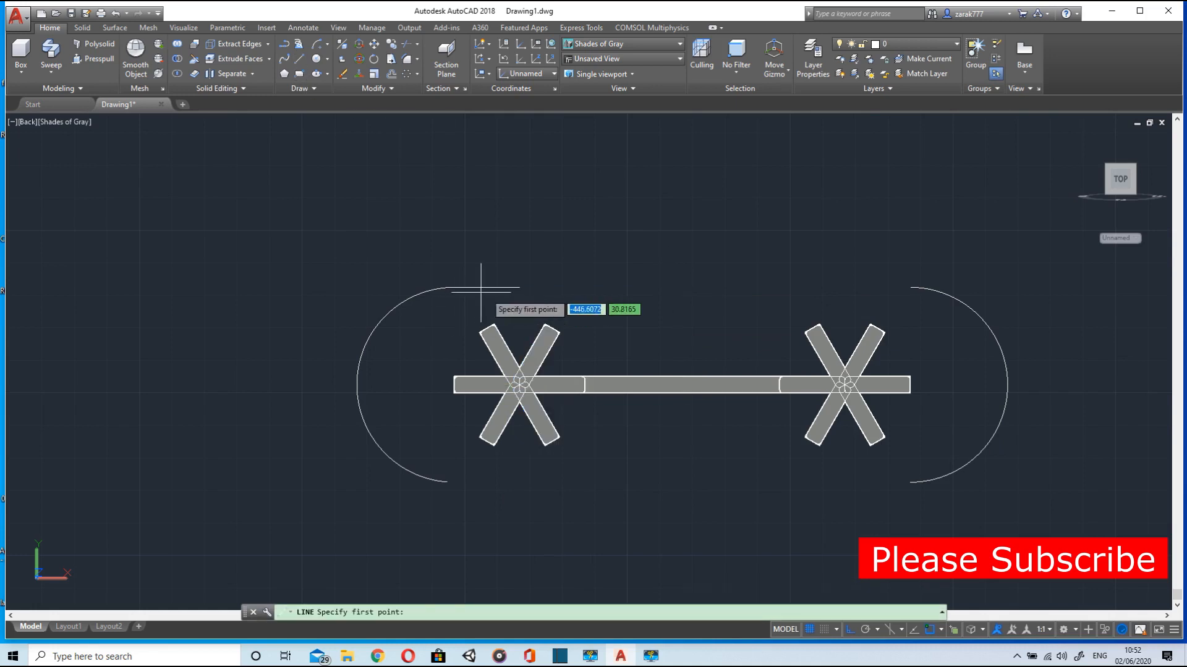
{"action": "left_click", "coordinate": [520, 288]}
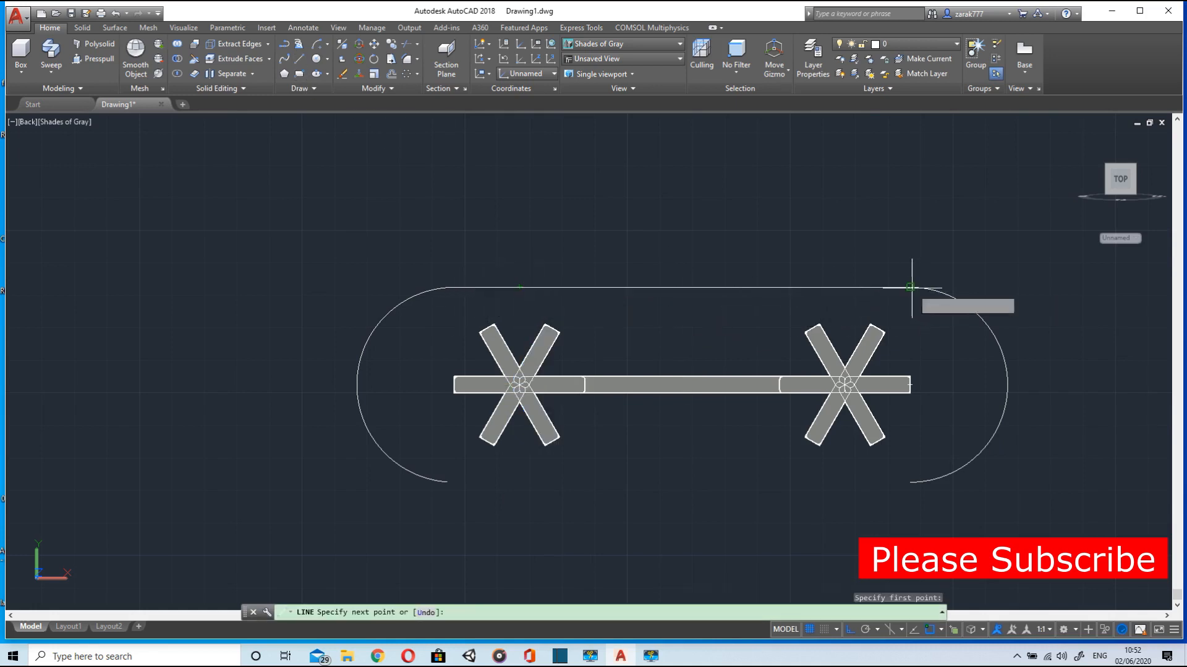
{"action": "left_click", "coordinate": [910, 287]}
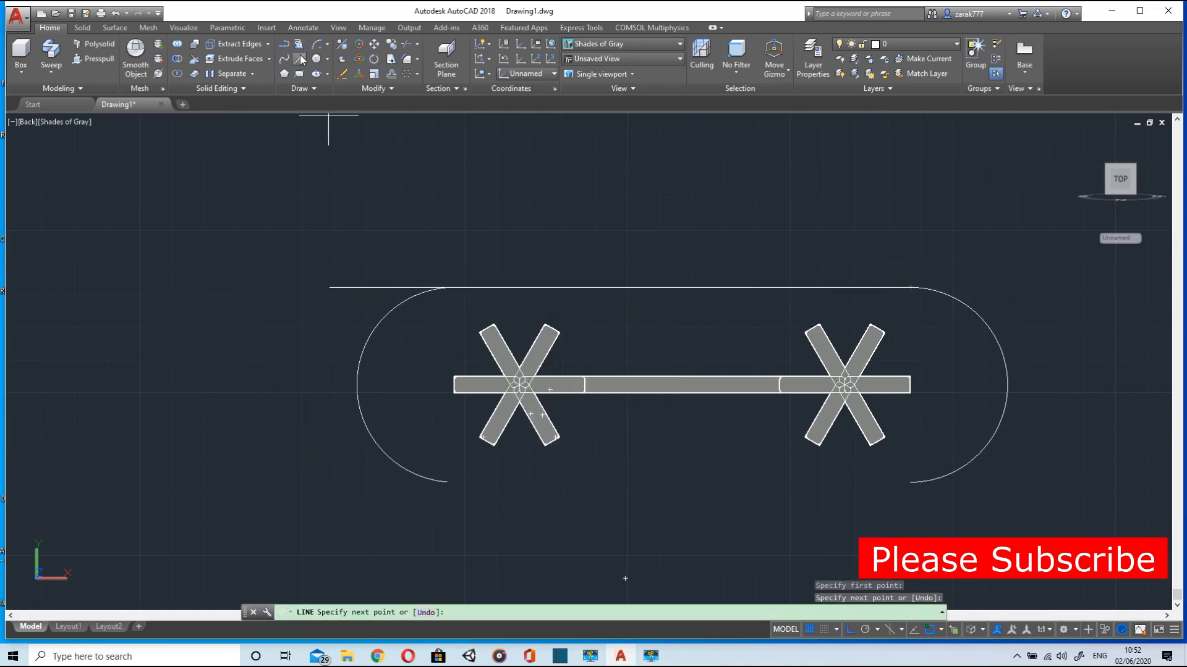
{"action": "left_click", "coordinate": [300, 60]}
{"action": "left_click", "coordinate": [446, 482]}
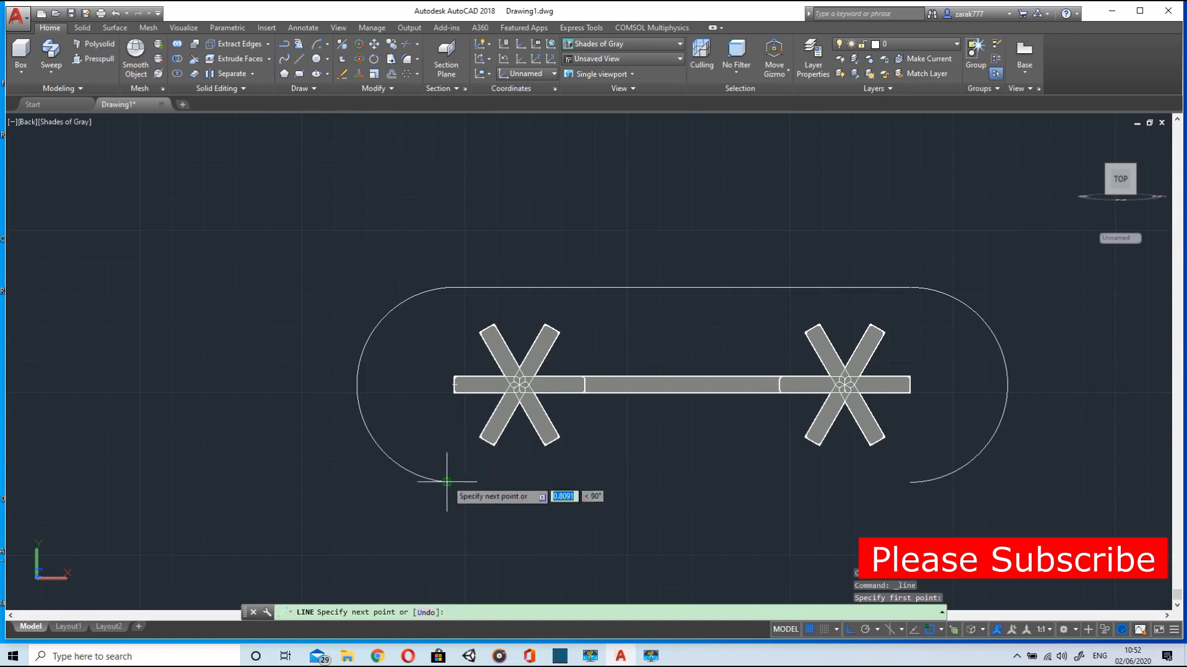
{"action": "left_click", "coordinate": [909, 482]}
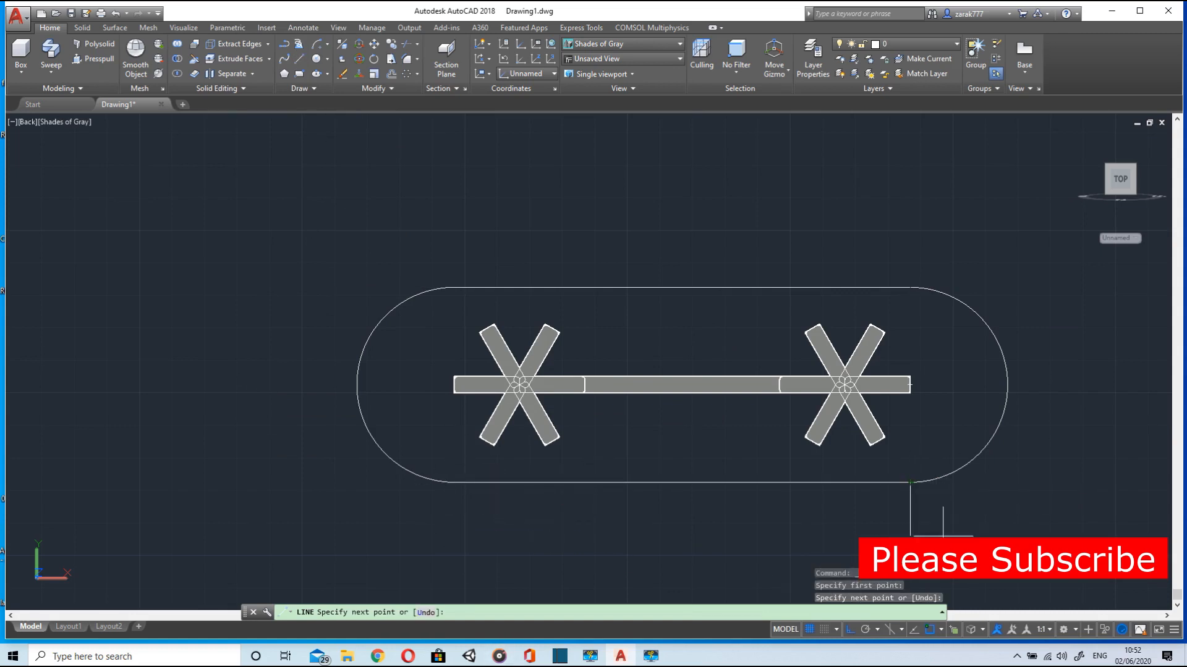
{"action": "key", "text": "Escape"}
Delete the leftover straight line running between the two pedestals' feet beneath the beam
{"action": "scroll", "coordinate": [940, 494], "scroll_direction": "up", "scroll_amount": 3}
{"action": "scroll", "coordinate": [741, 439], "scroll_direction": "down", "scroll_amount": 1}
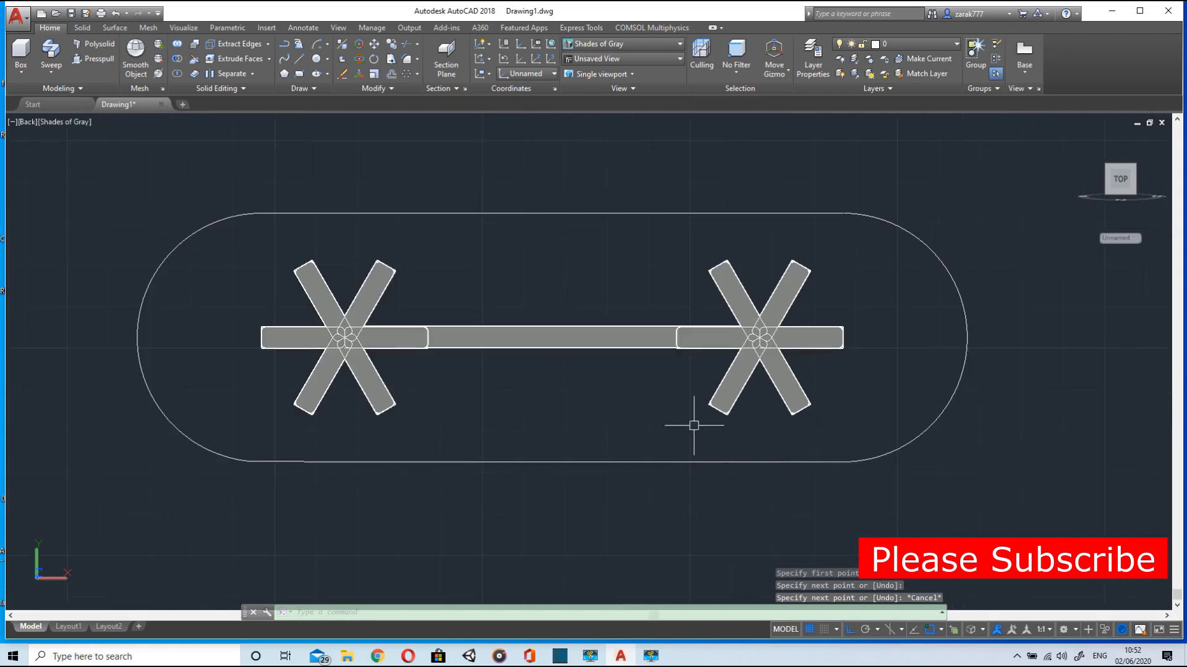
{"action": "middle_click_drag", "start_coordinate": [713, 446], "coordinate": [556, 346], "text": "shift"}
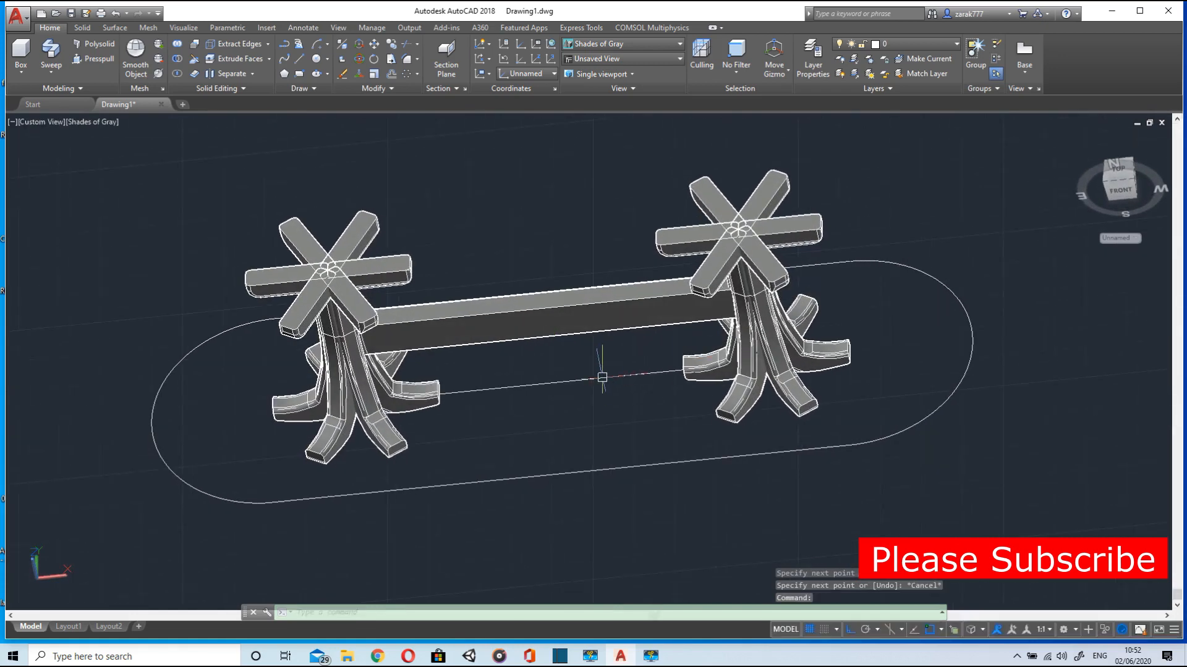
{"action": "left_click", "coordinate": [602, 377]}
{"action": "key", "text": "Delete"}
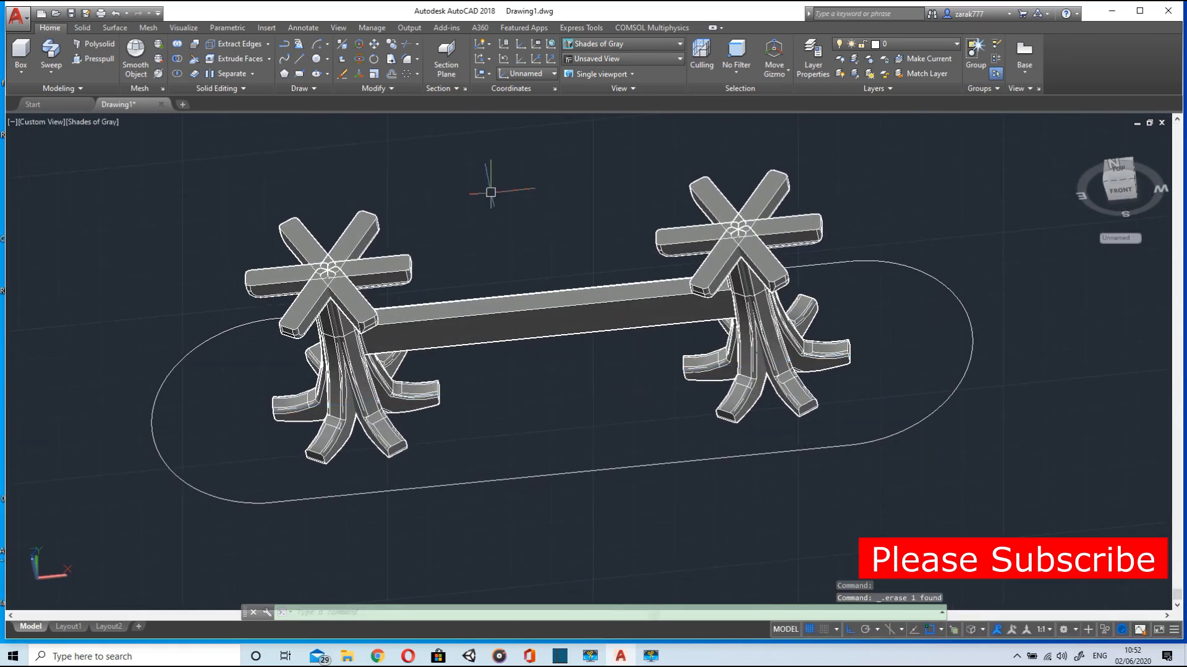
{"action": "left_click", "coordinate": [93, 58]}
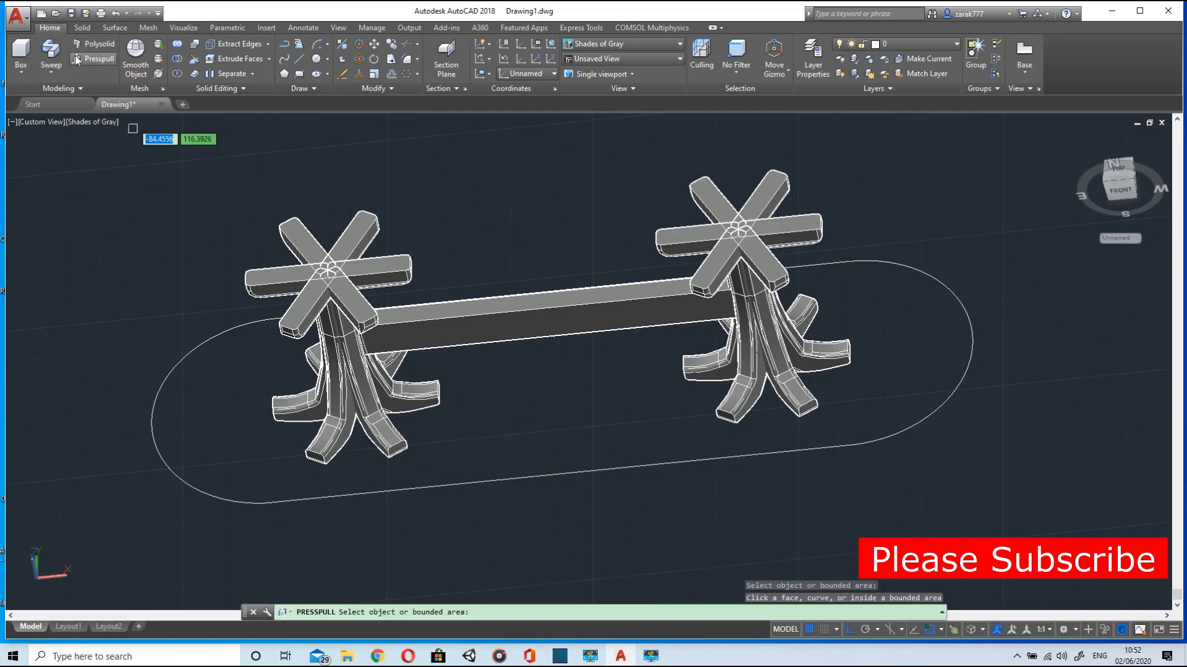
{"action": "left_click", "coordinate": [52, 71]}
{"action": "left_click", "coordinate": [51, 100]}
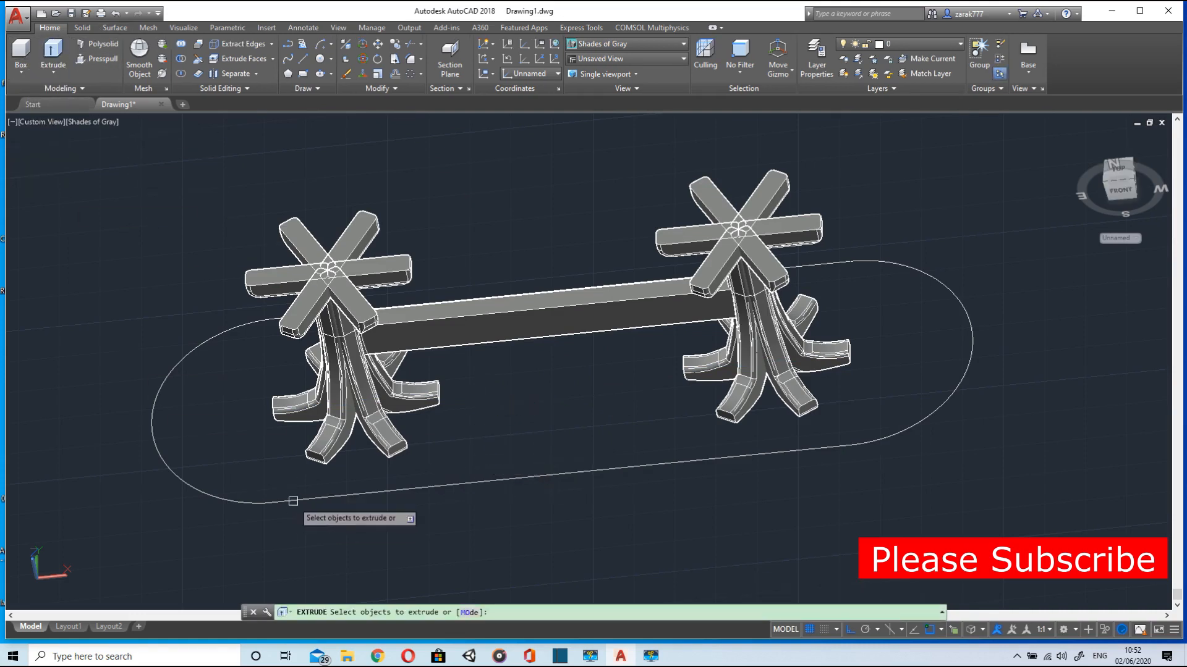
{"action": "middle_click_drag", "start_coordinate": [294, 502], "coordinate": [548, 331], "text": "shift"}
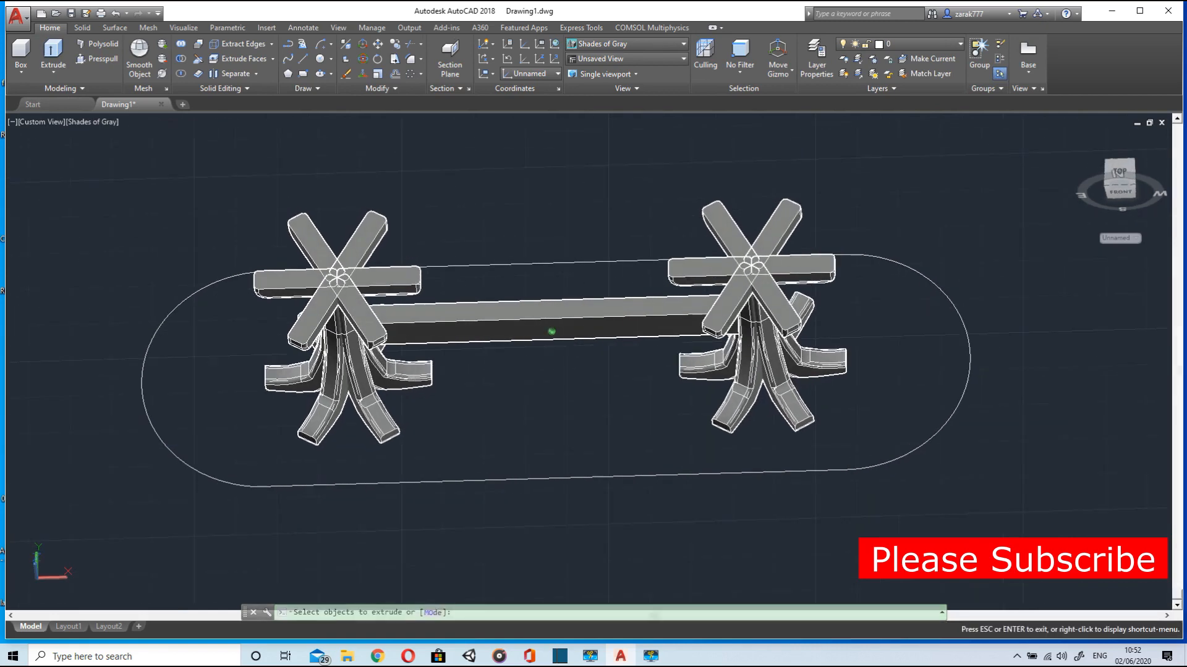
{"action": "key", "text": "Escape"}
{"action": "key", "text": "Escape"}
Join all lines and both end arcs of the tabletop outline into one closed polyline
{"action": "type", "text": "J"}
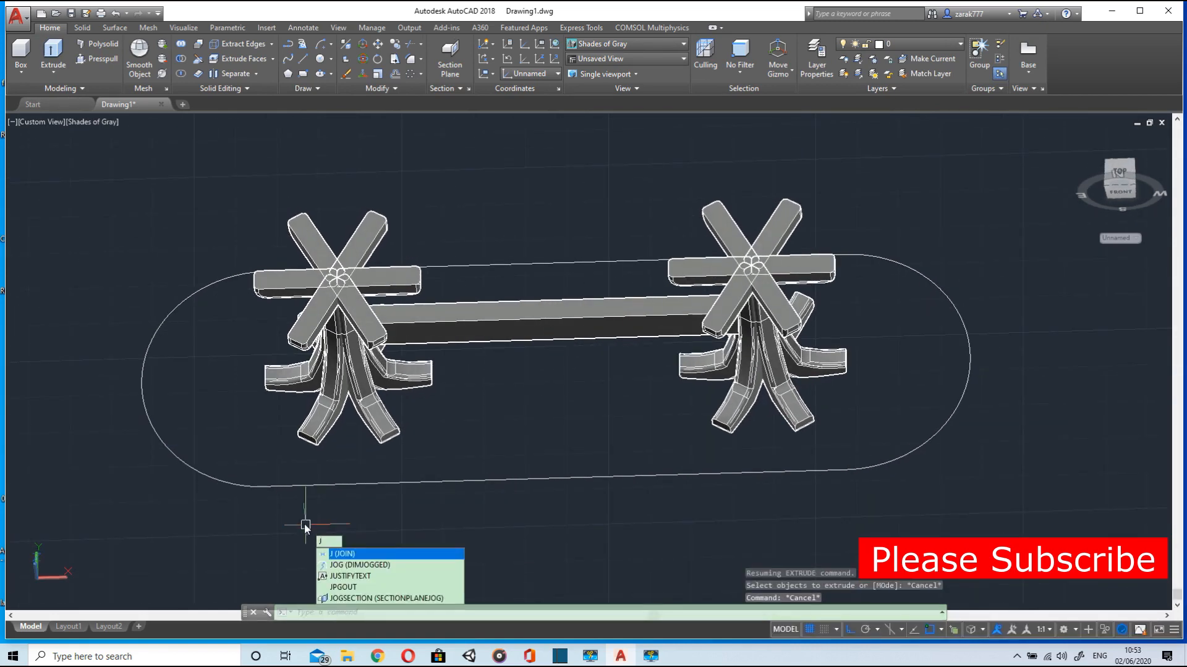
{"action": "key", "text": "Return"}
{"action": "left_click", "coordinate": [254, 485]}
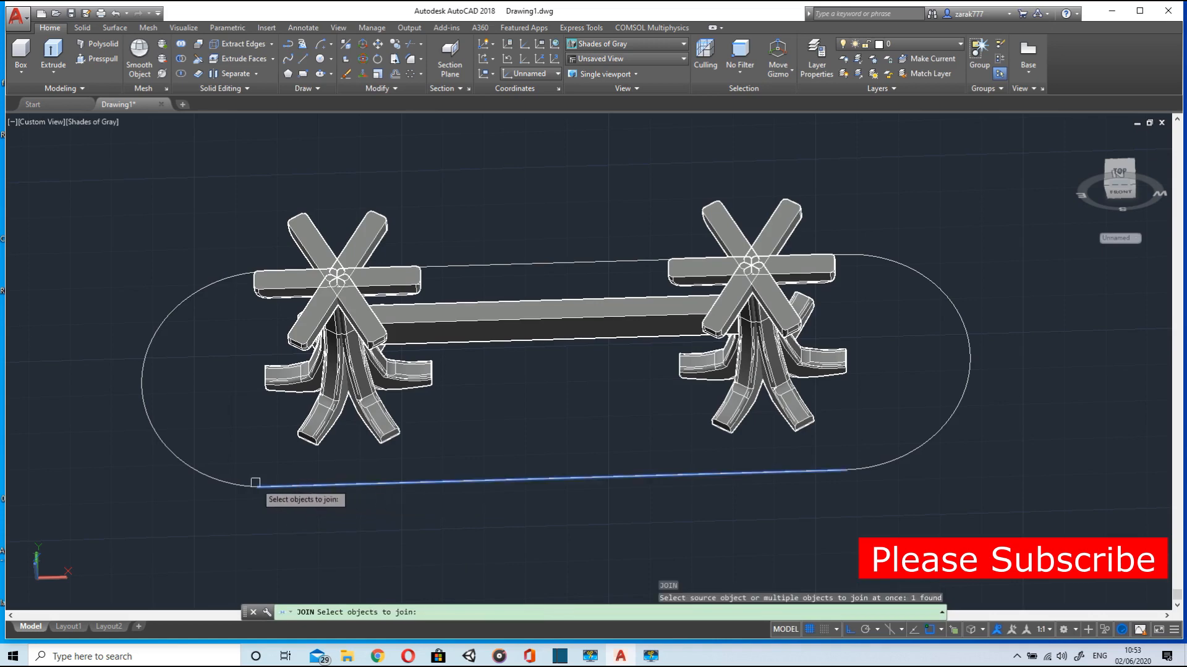
{"action": "left_click", "coordinate": [252, 474]}
{"action": "left_click", "coordinate": [242, 483]}
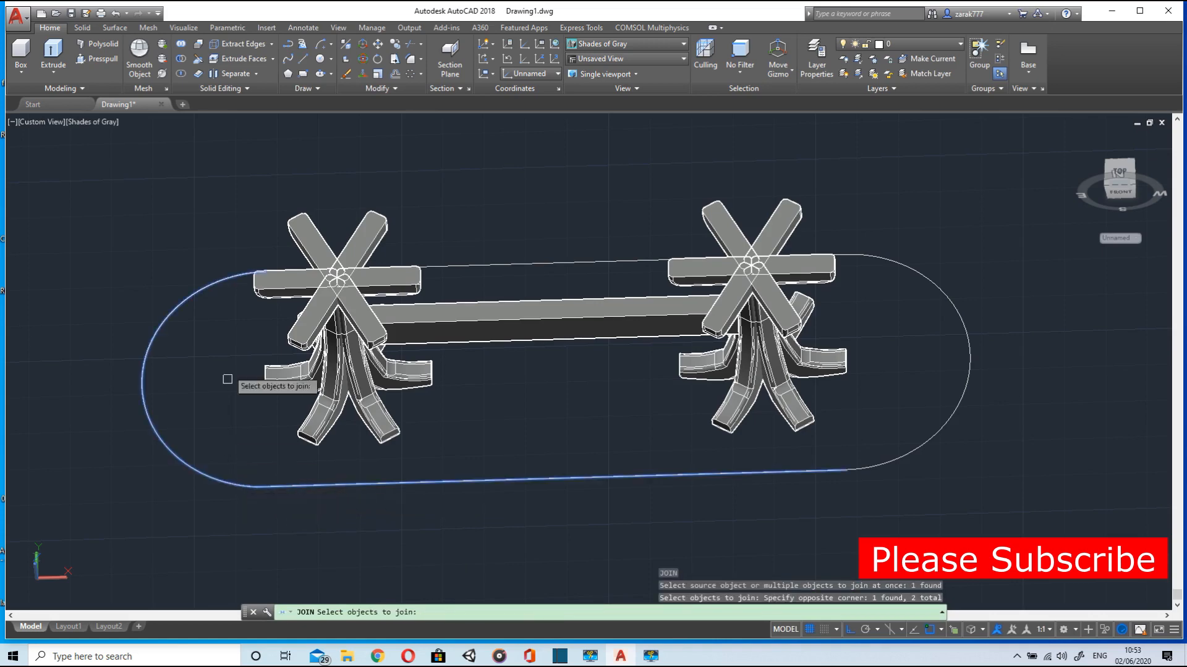
{"action": "left_click", "coordinate": [901, 455]}
{"action": "left_click", "coordinate": [617, 262]}
{"action": "middle_click_drag", "start_coordinate": [617, 265], "coordinate": [608, 327], "text": "shift"}
{"action": "left_click", "coordinate": [284, 248]}
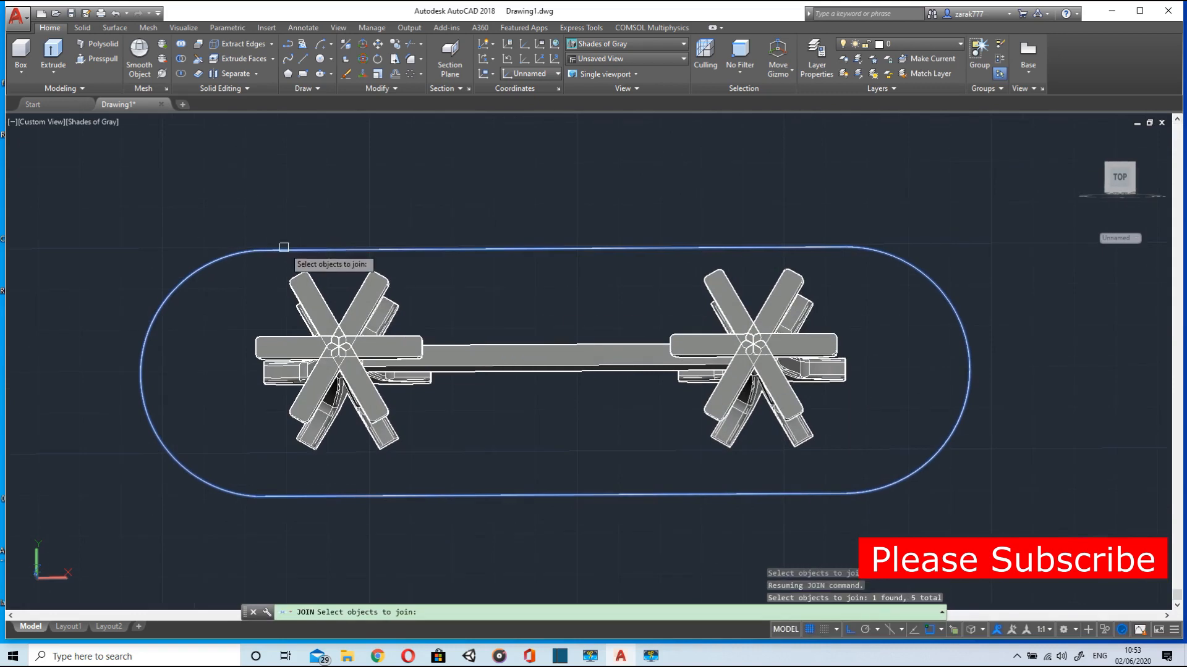
{"action": "key", "text": "Return"}
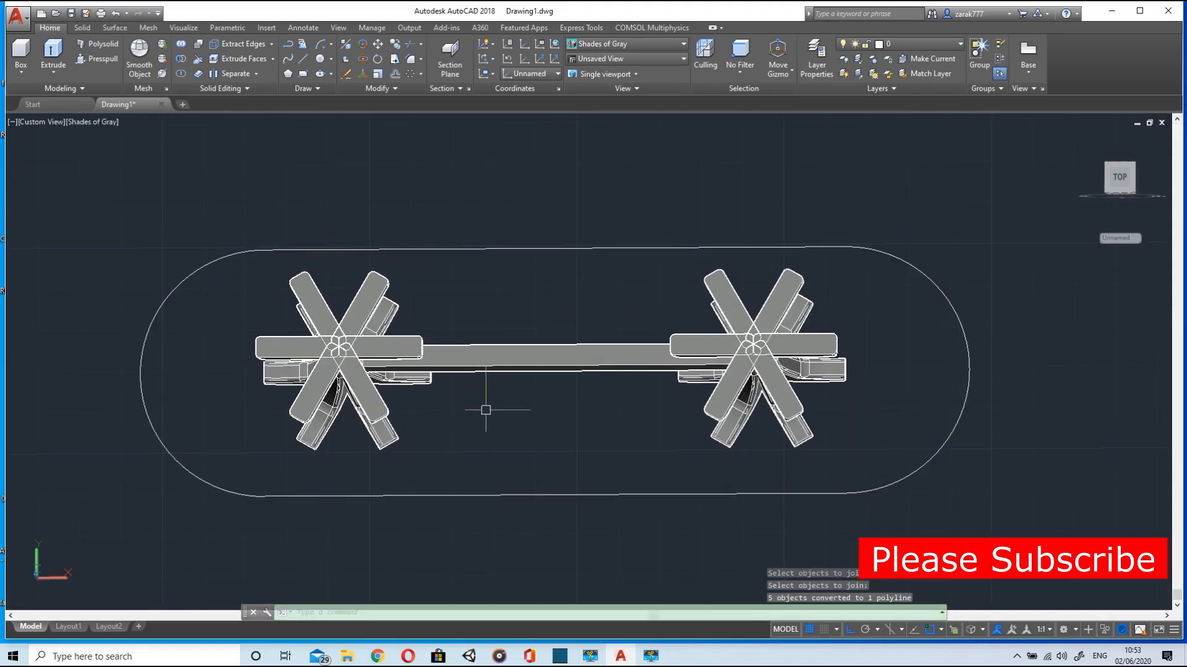
Extrude the joined tabletop outline to a height of 1.5
{"action": "left_click", "coordinate": [53, 56]}
{"action": "left_click", "coordinate": [189, 470]}
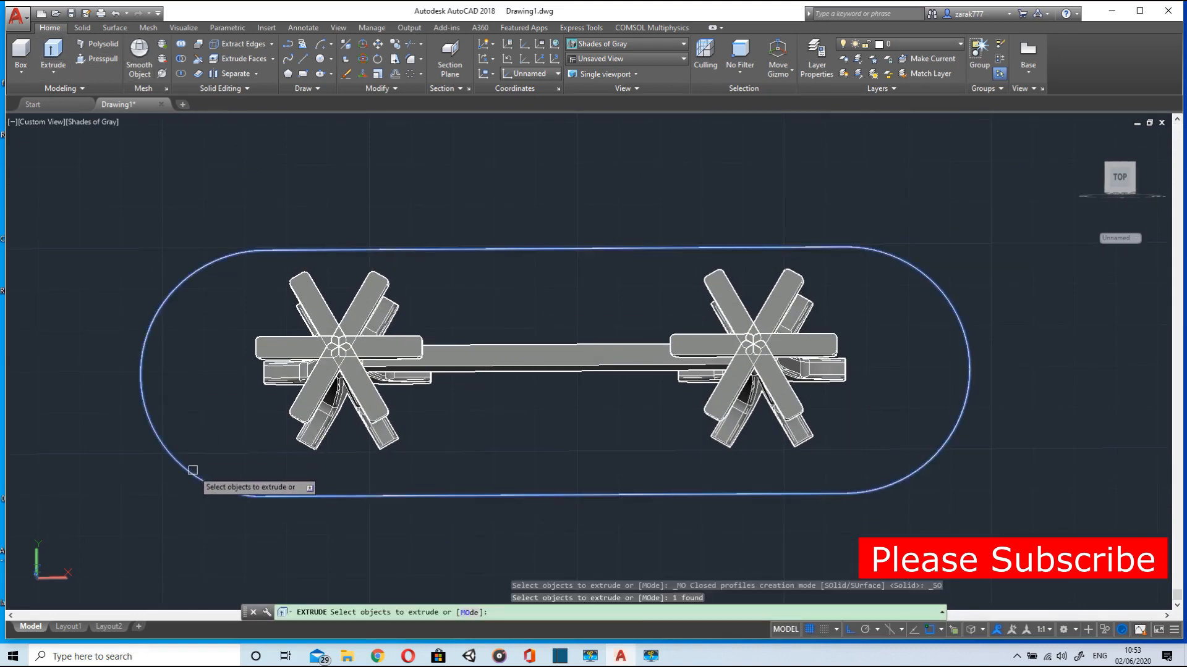
{"action": "key", "text": "Return"}
{"action": "middle_click_drag", "start_coordinate": [270, 470], "coordinate": [291, 299], "text": "shift"}
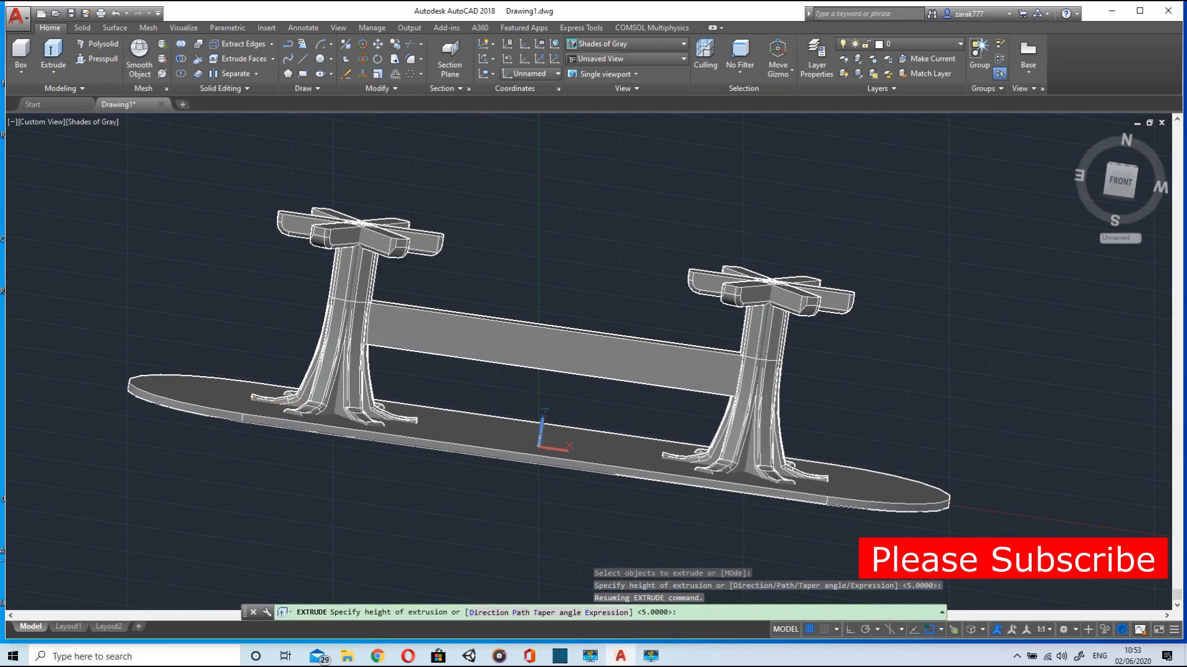
{"action": "type", "text": "1.5"}
{"action": "key", "text": "Return"}
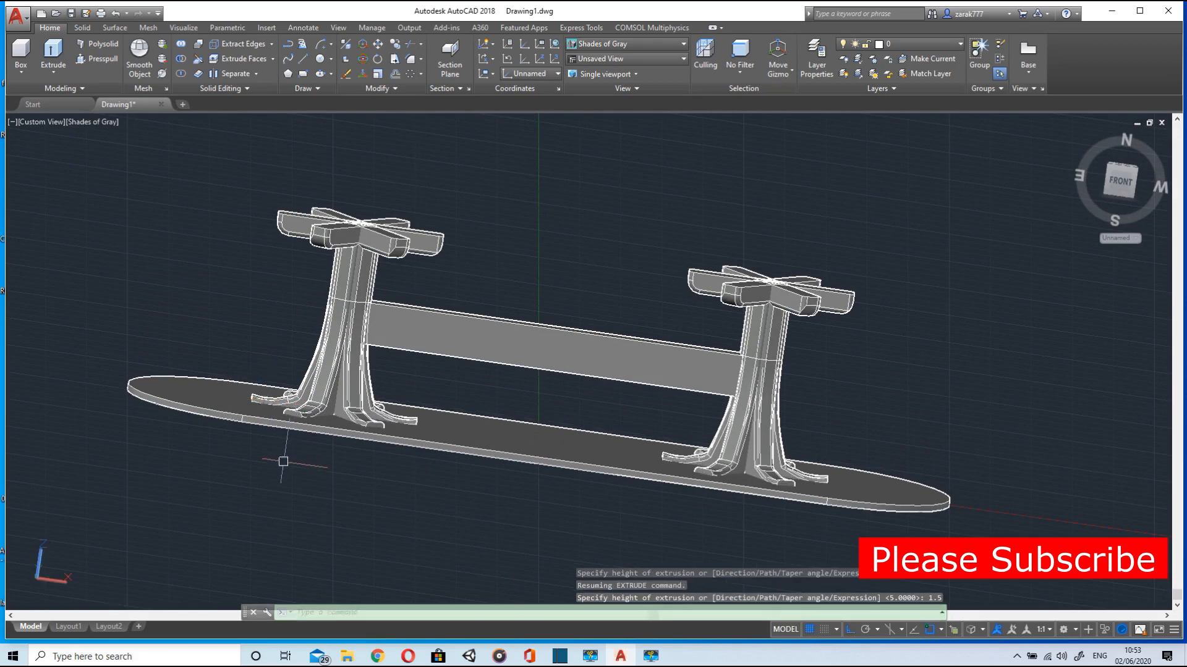
Switch to the front view of the table and align the UCS with the current view
{"action": "left_click", "coordinate": [1122, 184]}
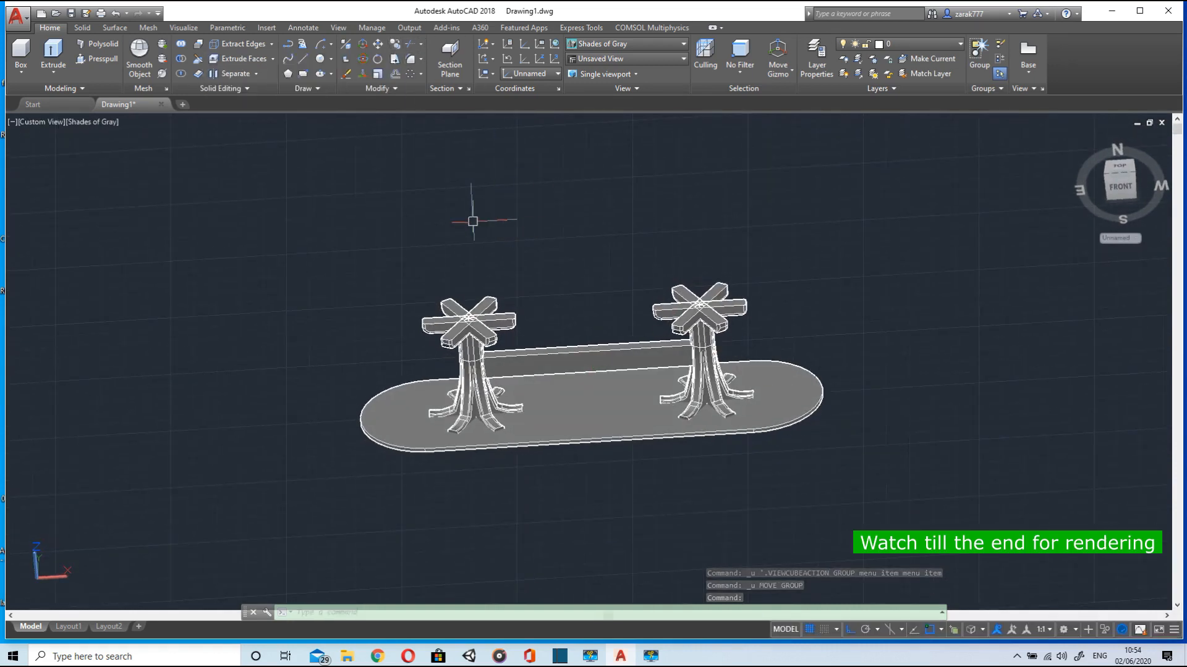
{"action": "left_click", "coordinate": [1129, 186]}
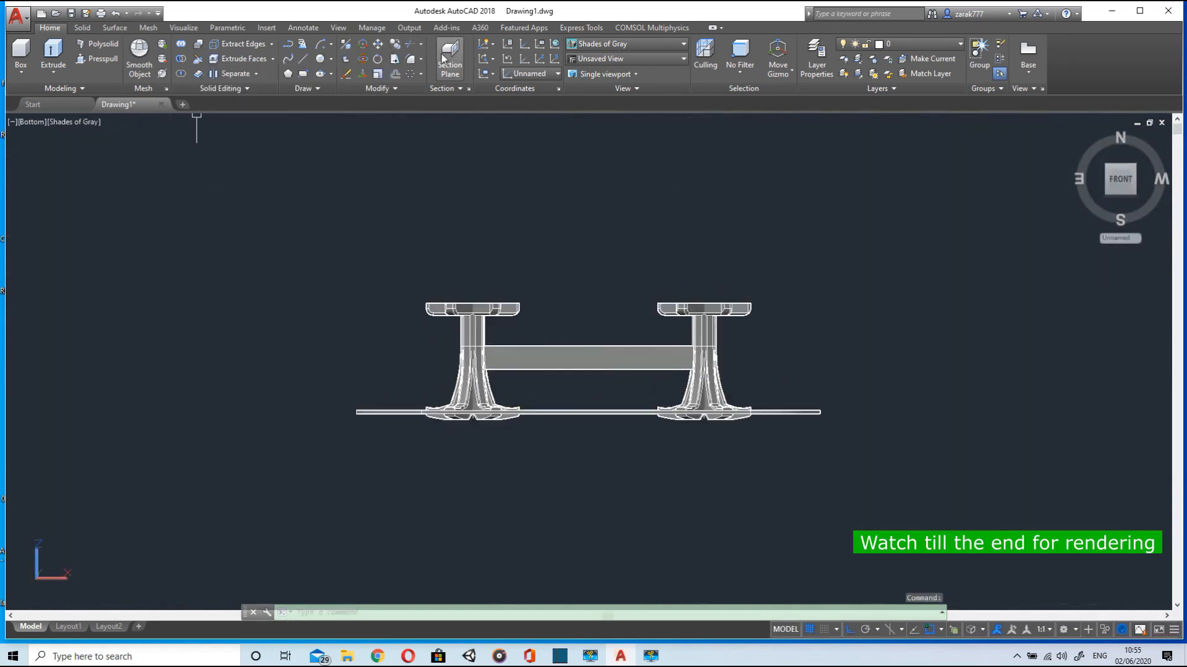
{"action": "left_click", "coordinate": [487, 98]}
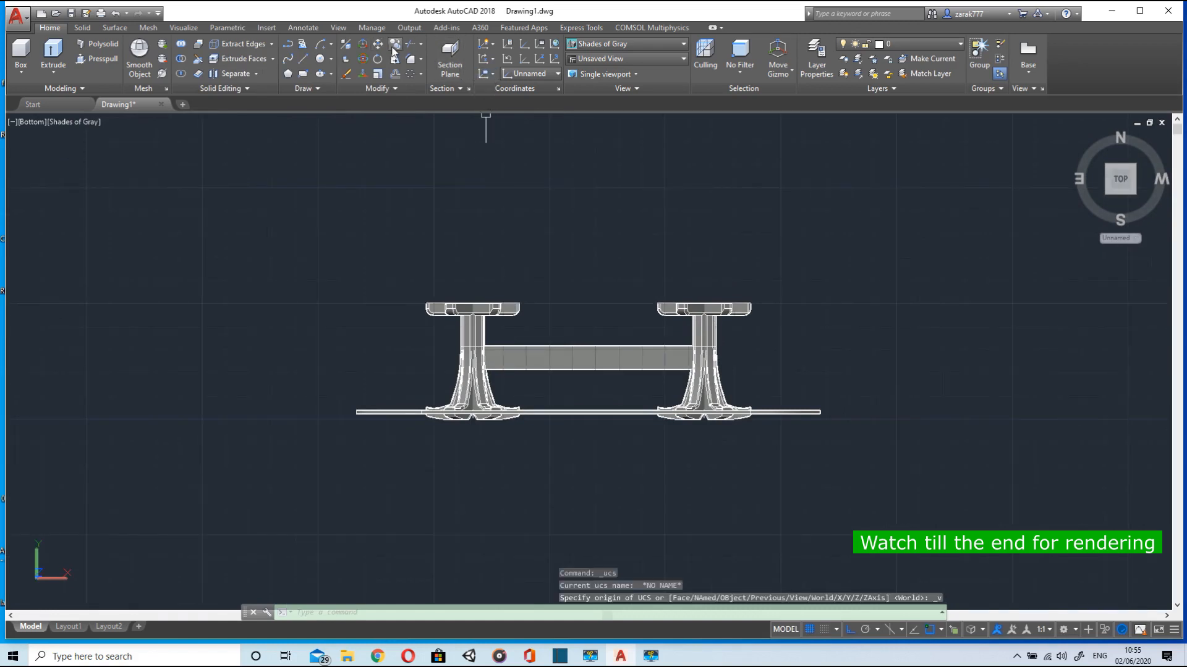
Move the tabletop straight up until it rests on the upper ends of the two pedestals
{"action": "left_click", "coordinate": [378, 44]}
{"action": "scroll", "coordinate": [557, 418], "scroll_direction": "up", "scroll_amount": 3}
{"action": "scroll", "coordinate": [329, 435], "scroll_direction": "up", "scroll_amount": 6}
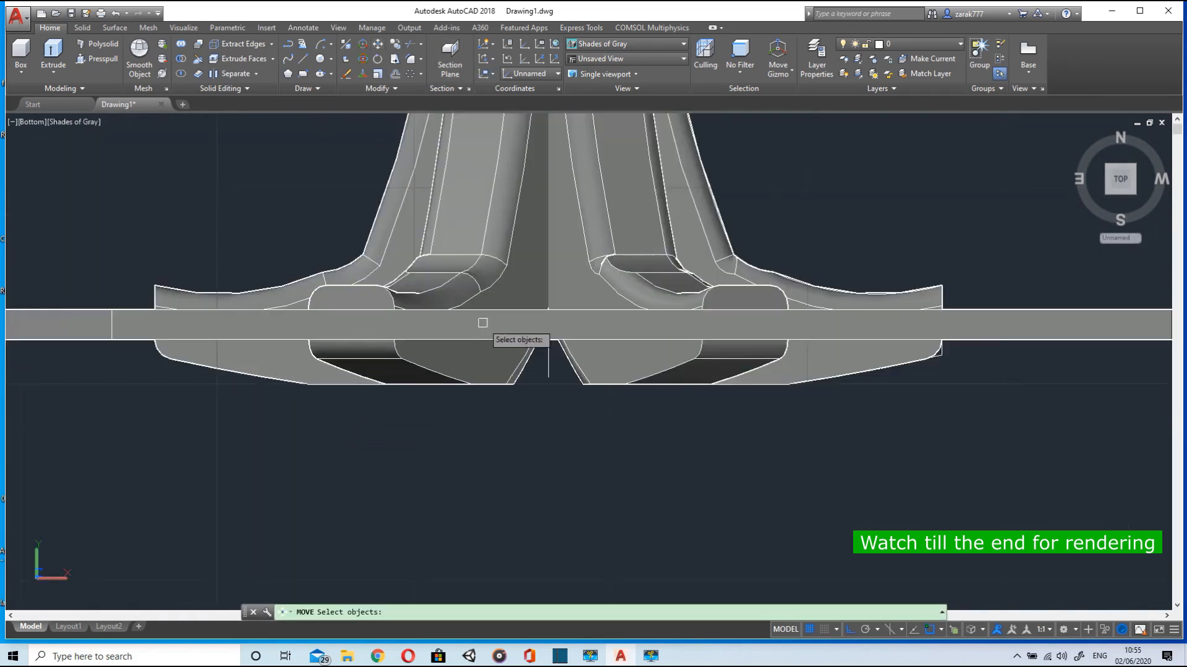
{"action": "left_click", "coordinate": [534, 308]}
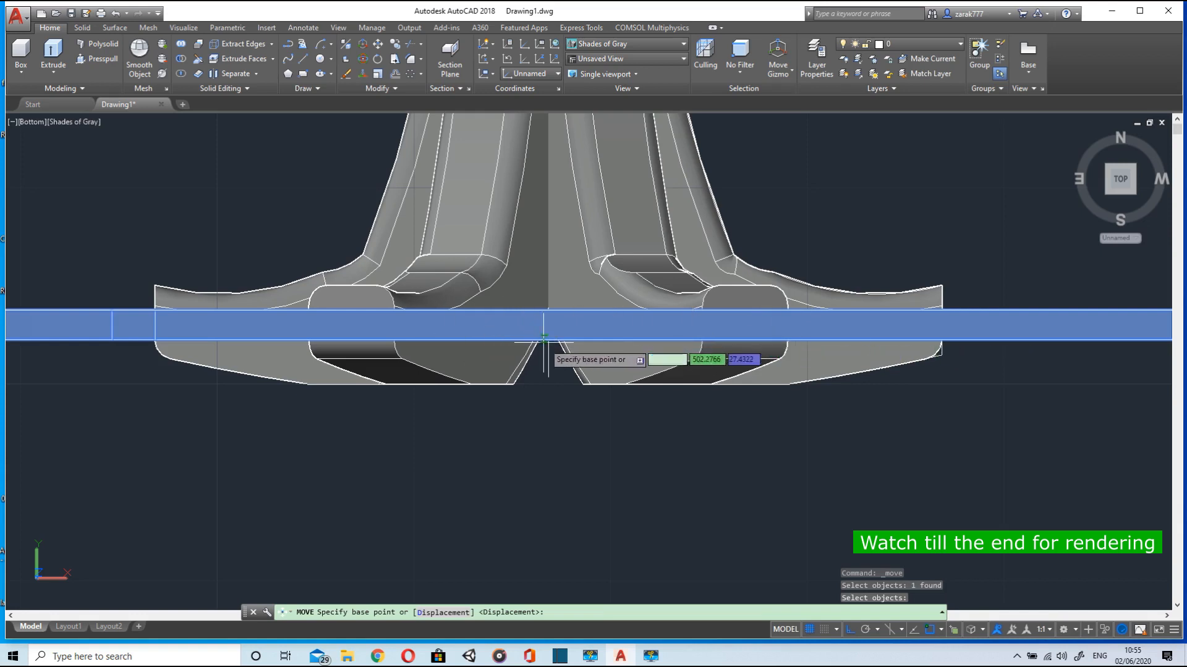
{"action": "left_click", "coordinate": [850, 629]}
{"action": "left_click", "coordinate": [549, 317]}
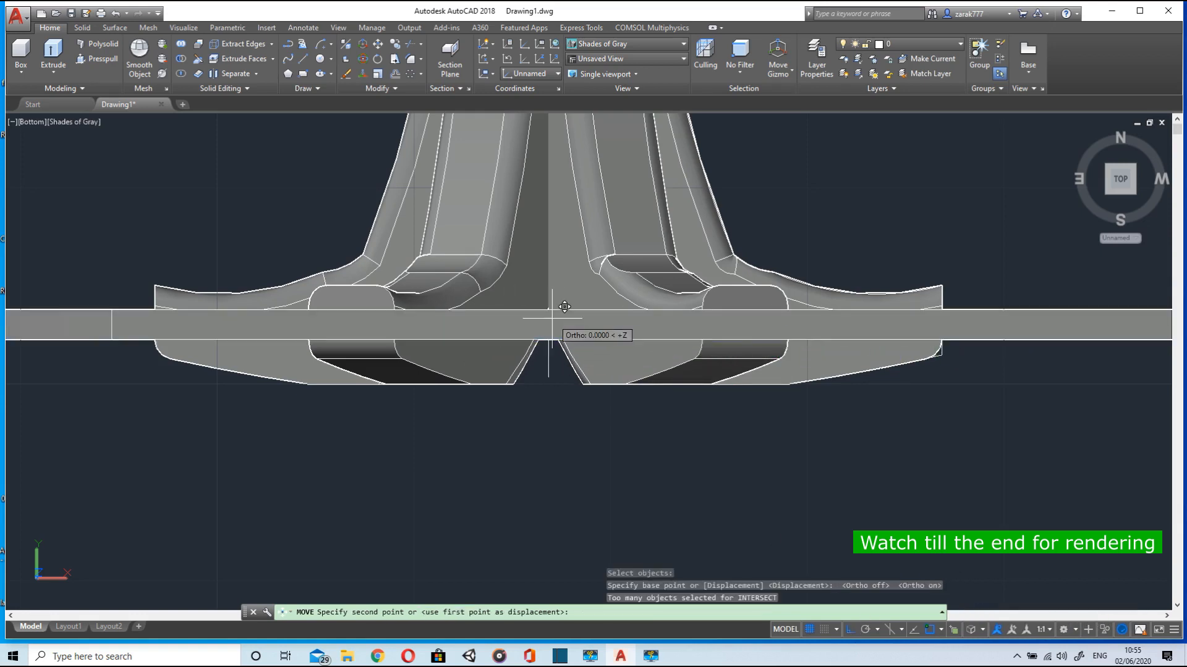
{"action": "scroll", "coordinate": [558, 165], "scroll_direction": "down", "scroll_amount": 6}
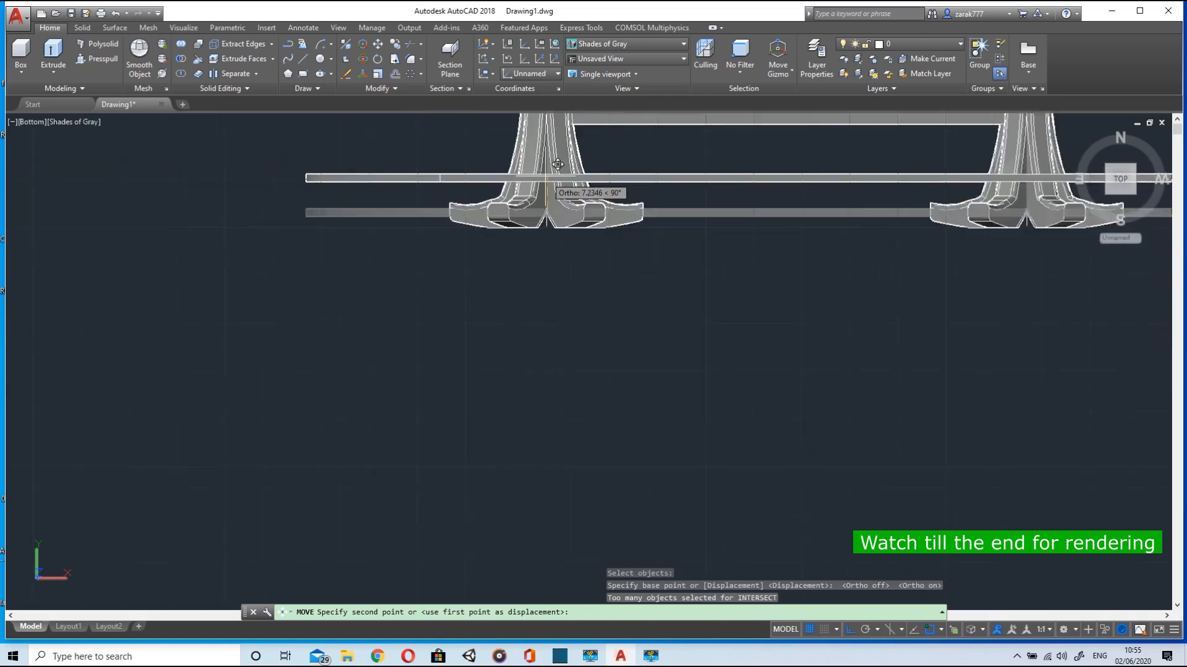
{"action": "scroll", "coordinate": [561, 244], "scroll_direction": "up", "scroll_amount": 5}
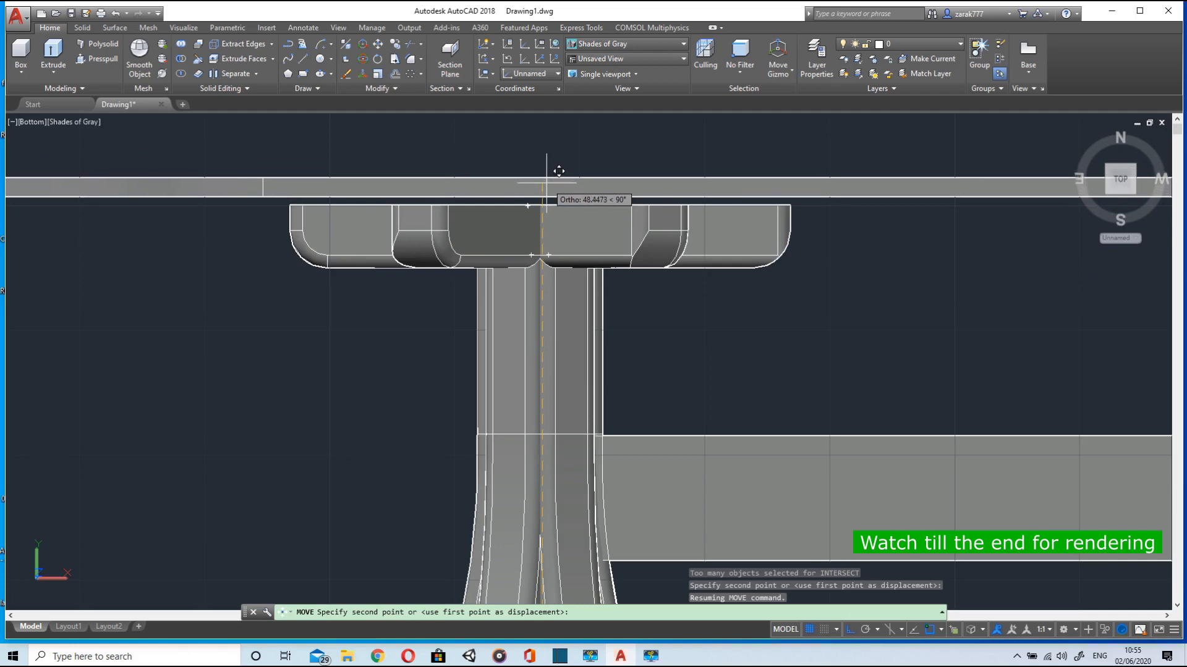
{"action": "left_click", "coordinate": [558, 178]}
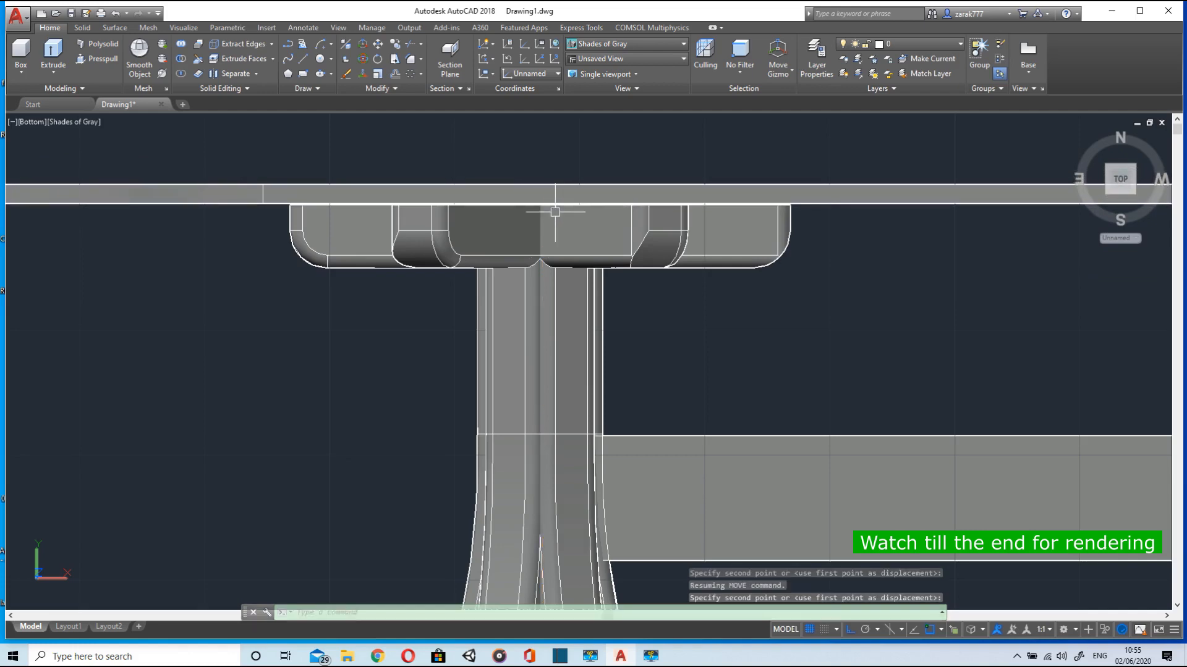
Turn off the grid, inspect the assembled table from several angles, and face the view squarely onto the tabletop
{"action": "scroll", "coordinate": [906, 191], "scroll_direction": "down", "scroll_amount": 5}
{"action": "middle_click_drag", "start_coordinate": [929, 282], "coordinate": [847, 319], "text": "shift"}
{"action": "scroll", "coordinate": [847, 319], "scroll_direction": "down", "scroll_amount": 5}
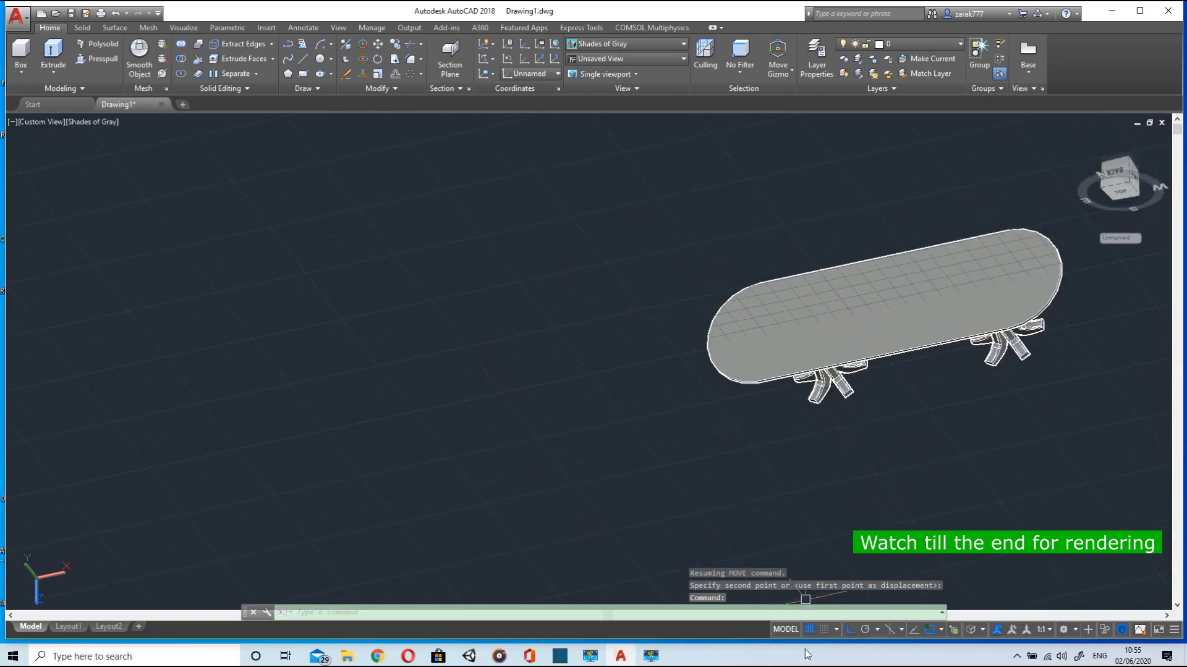
{"action": "left_click", "coordinate": [809, 630]}
{"action": "middle_click_drag", "start_coordinate": [878, 474], "coordinate": [649, 470]}
{"action": "scroll", "coordinate": [674, 471], "scroll_direction": "up", "scroll_amount": 3}
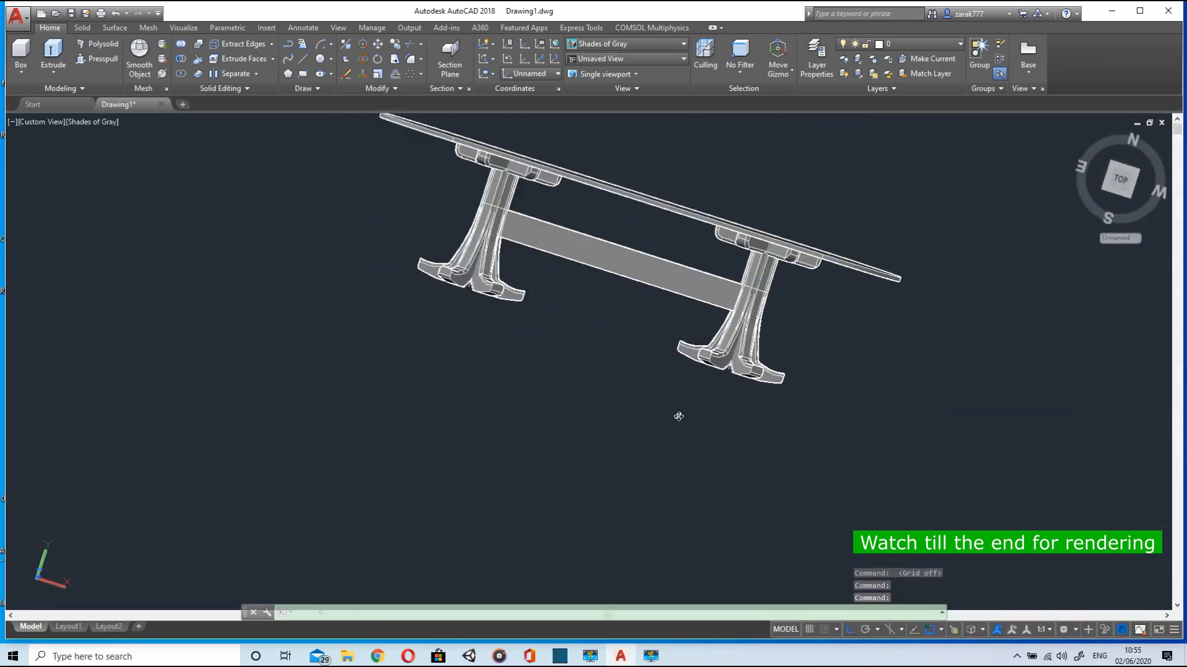
{"action": "middle_click_drag", "start_coordinate": [678, 416], "coordinate": [668, 347], "text": "shift"}
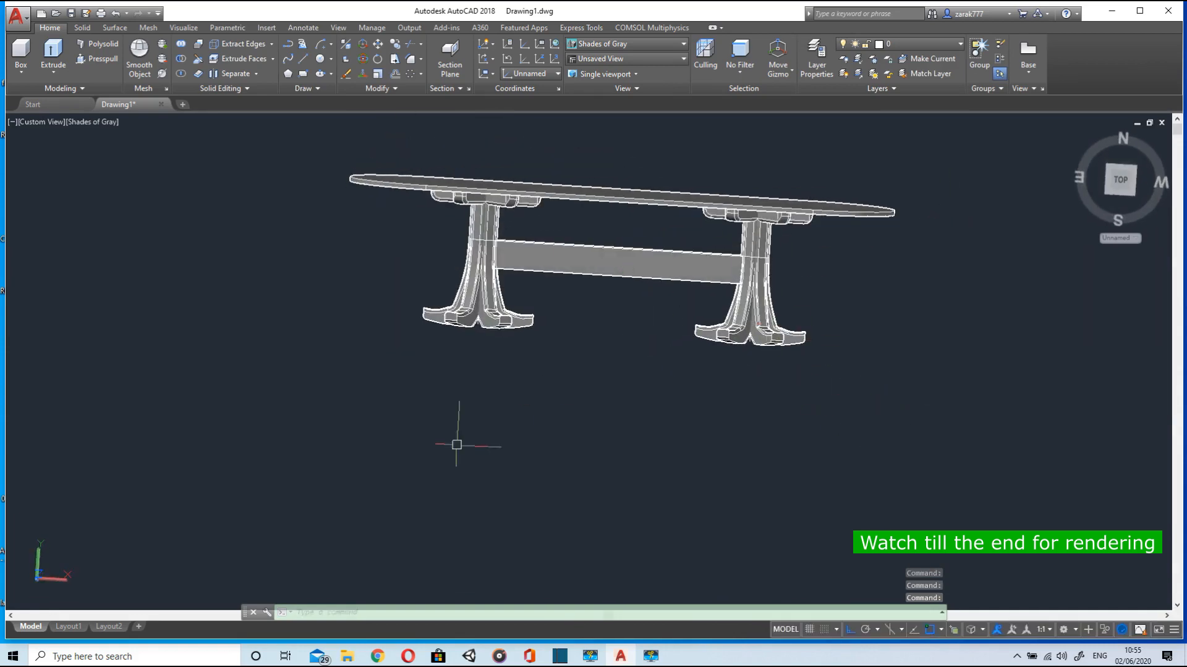
{"action": "middle_click_drag", "start_coordinate": [457, 445], "coordinate": [539, 325], "text": "shift"}
{"action": "left_click", "coordinate": [1122, 186]}
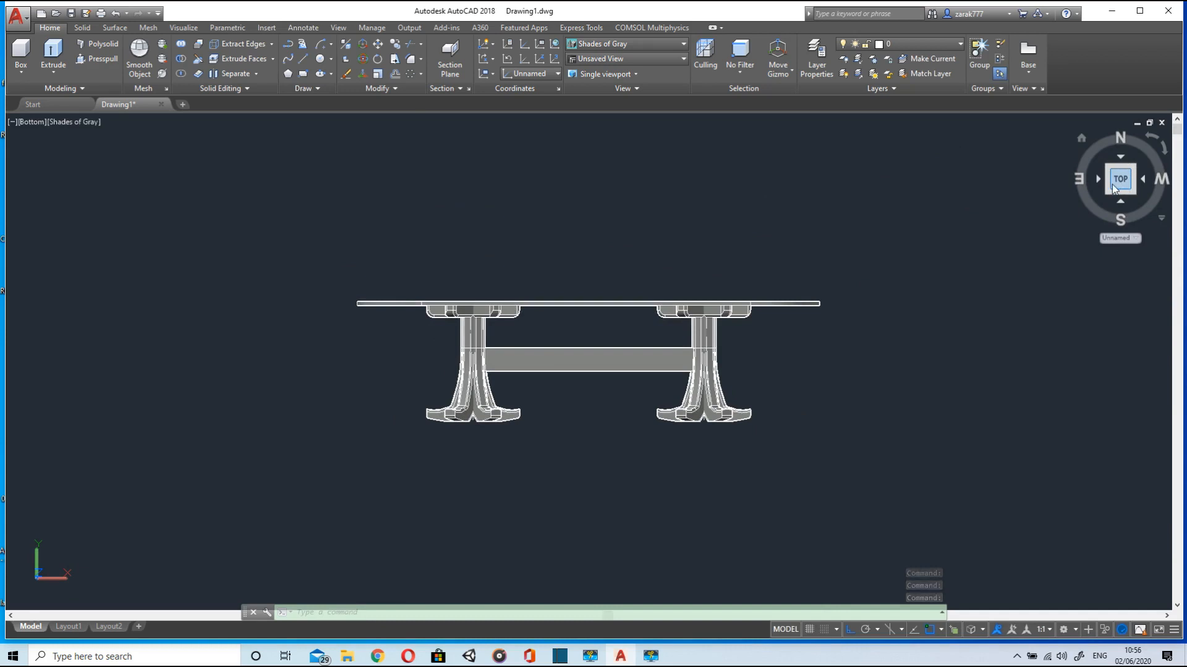
{"action": "left_click", "coordinate": [1120, 149]}
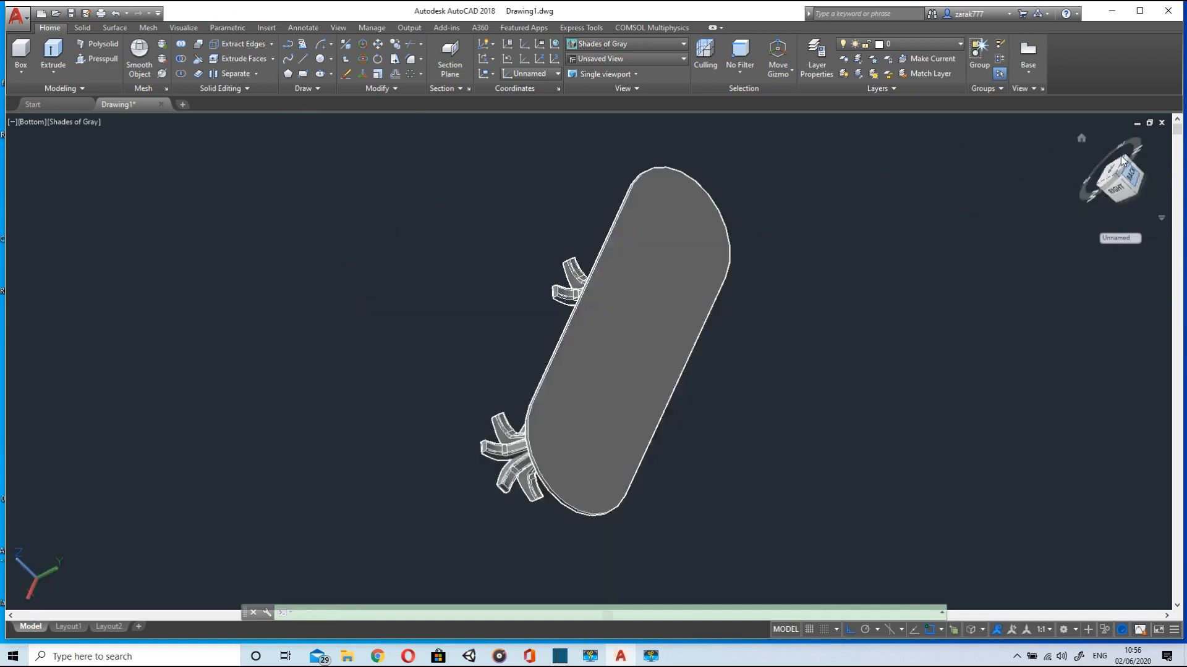
{"action": "left_click", "coordinate": [303, 74]}
{"action": "scroll", "coordinate": [213, 147], "scroll_direction": "down", "scroll_amount": 4}
{"action": "middle_click_drag", "start_coordinate": [246, 147], "coordinate": [280, 257]}
{"action": "left_click", "coordinate": [185, 153]}
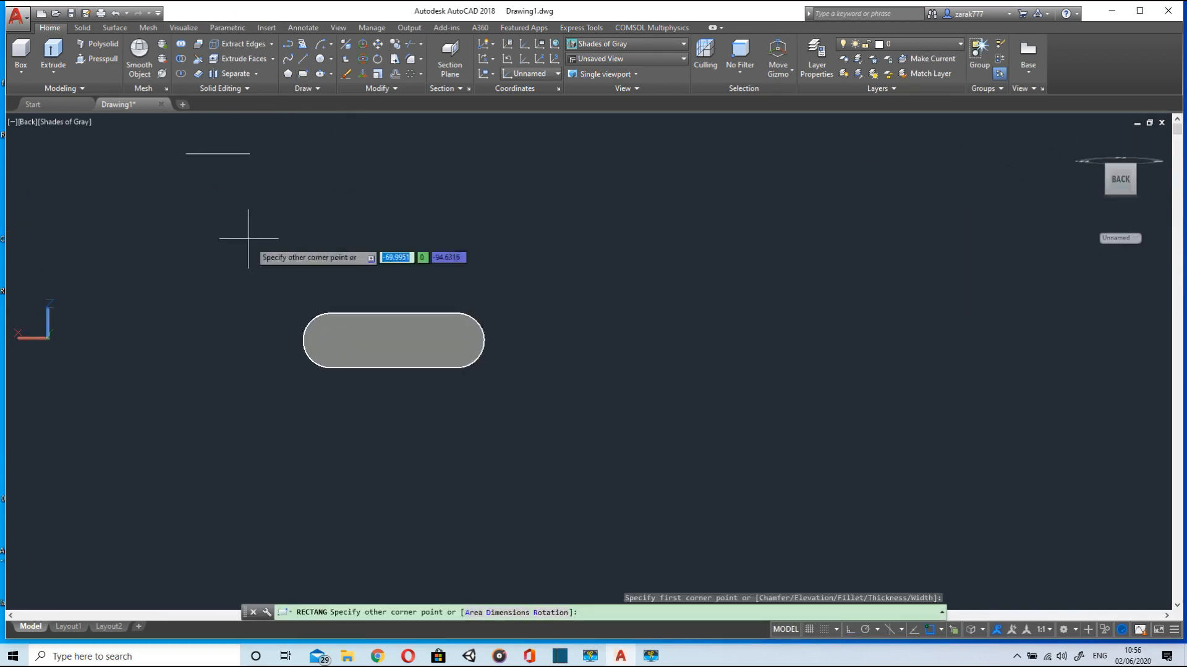
Align the UCS with the current view and draw a large floor rectangle around the tabletop
{"action": "left_click", "coordinate": [483, 74]}
{"action": "left_click", "coordinate": [302, 74]}
{"action": "middle_click_drag", "start_coordinate": [298, 176], "coordinate": [390, 208]}
{"action": "left_click", "coordinate": [259, 164]}
{"action": "scroll", "coordinate": [632, 507], "scroll_direction": "down", "scroll_amount": 2}
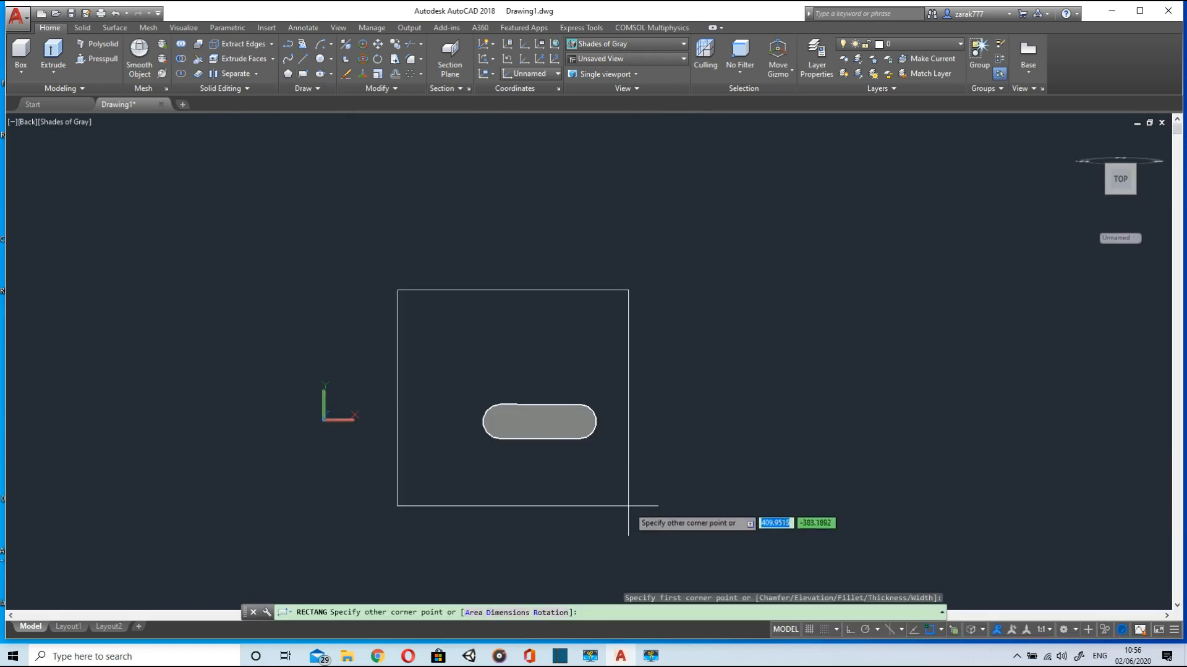
{"action": "middle_click_drag", "start_coordinate": [631, 506], "coordinate": [556, 301]}
{"action": "left_click", "coordinate": [634, 392]}
Move the floor rectangle up from far below the table to the underside of the pedestal feet
{"action": "left_click", "coordinate": [1106, 193]}
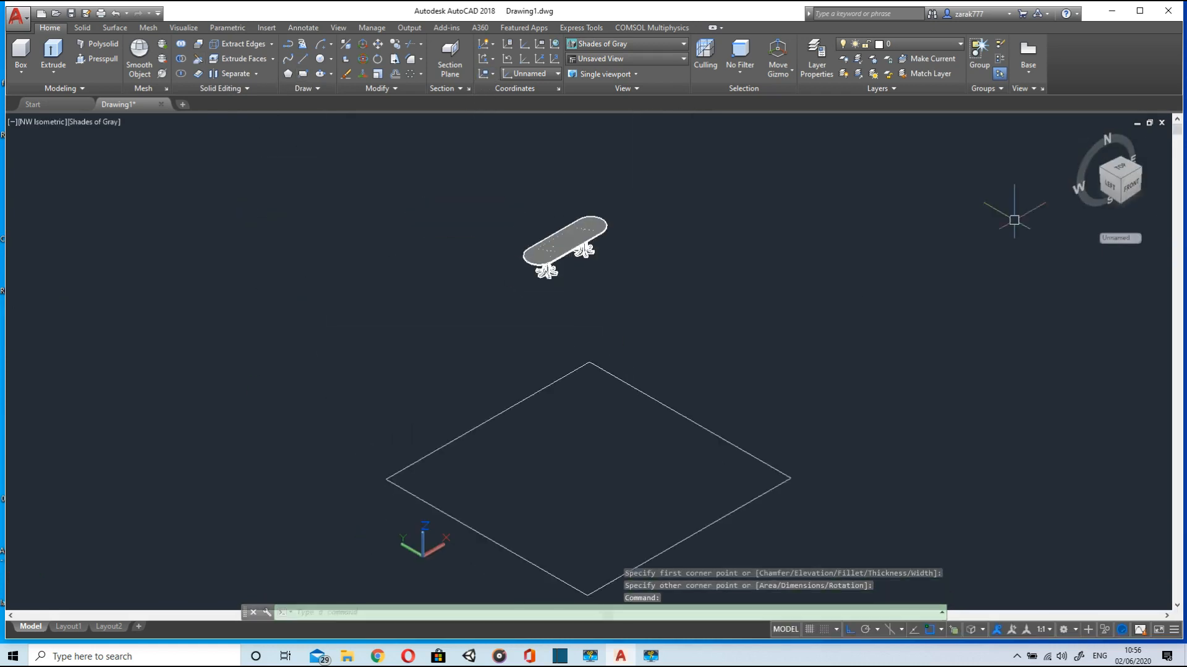
{"action": "left_click", "coordinate": [1136, 199]}
{"action": "left_click", "coordinate": [377, 44]}
{"action": "left_click", "coordinate": [572, 505]}
{"action": "key", "text": "Return"}
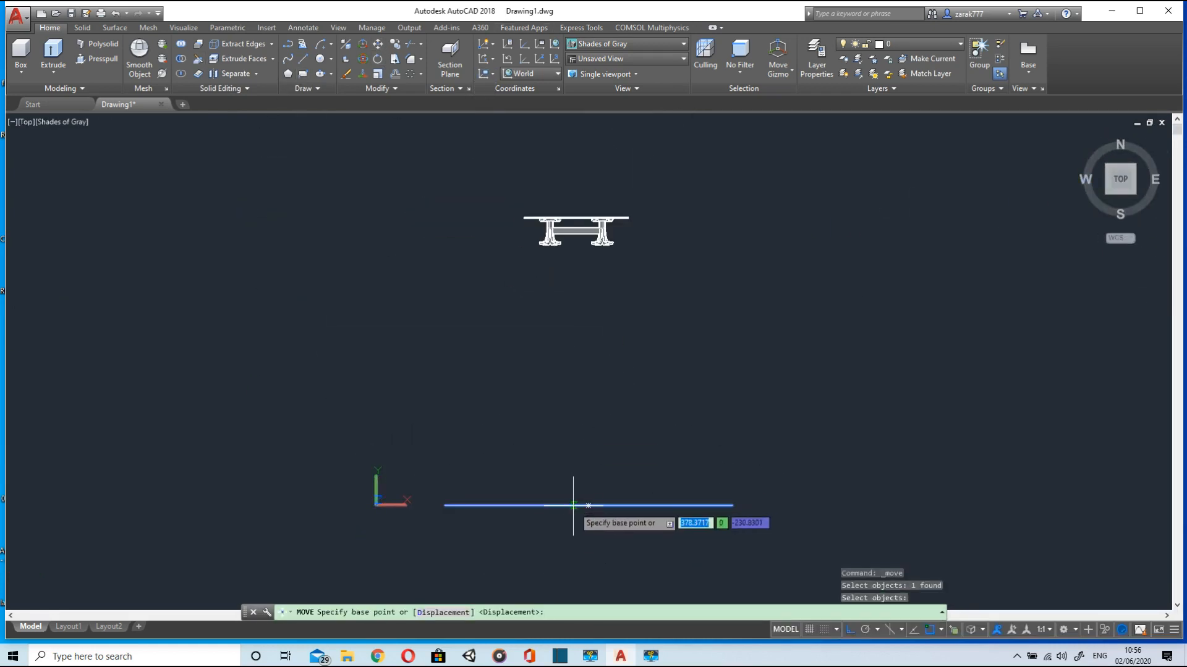
{"action": "left_click", "coordinate": [573, 505]}
{"action": "left_click", "coordinate": [585, 252]}
Extrude the floor rectangle into a slab beneath the pedestal feet
{"action": "left_click", "coordinate": [1107, 193]}
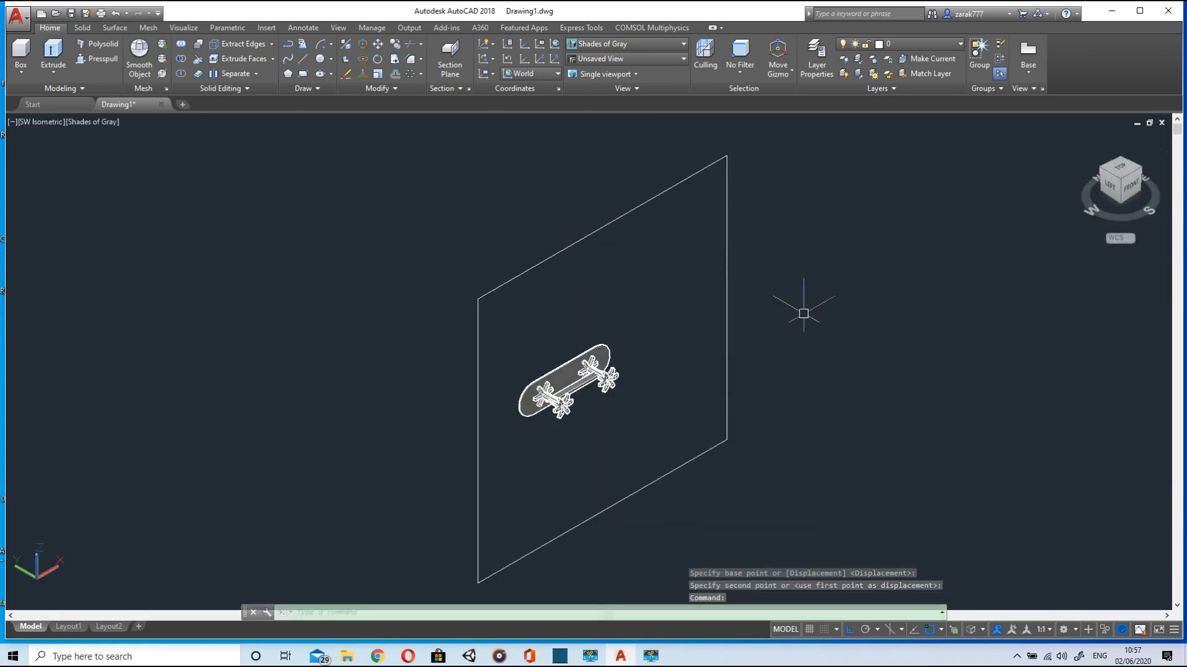
{"action": "middle_click_drag", "start_coordinate": [804, 314], "coordinate": [655, 278], "text": "shift"}
{"action": "left_click", "coordinate": [53, 50]}
{"action": "left_click", "coordinate": [418, 453]}
{"action": "key", "text": "Return"}
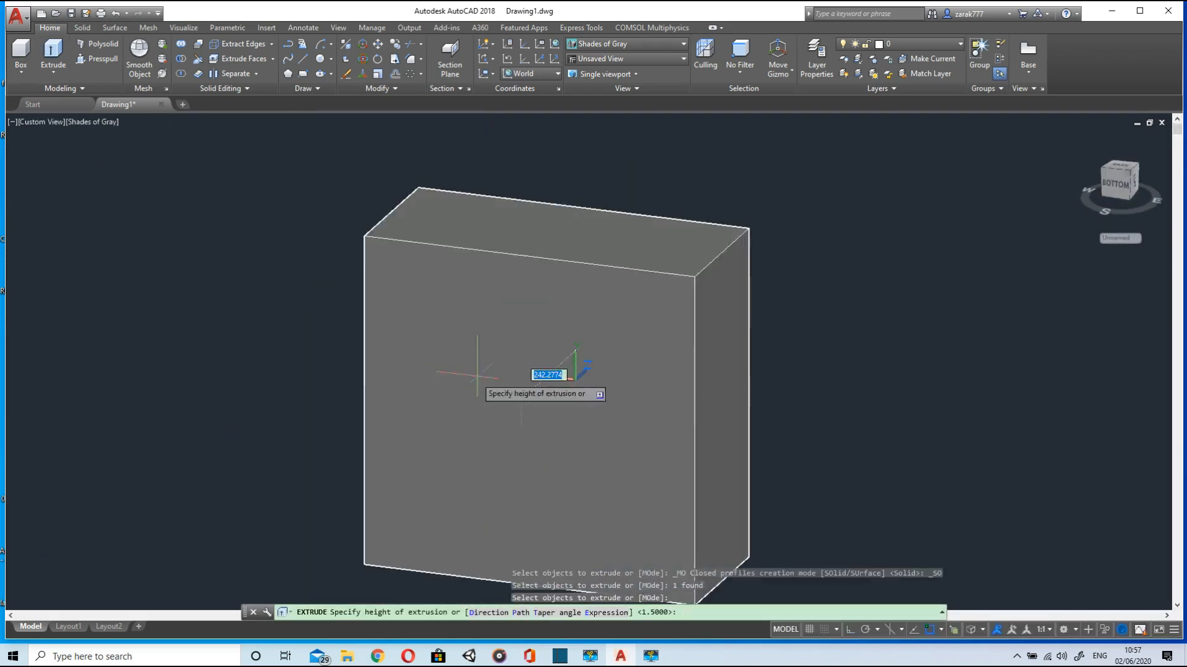
{"action": "middle_click_drag", "start_coordinate": [477, 375], "coordinate": [908, 102], "text": "shift"}
{"action": "scroll", "coordinate": [896, 123], "scroll_direction": "up", "scroll_amount": 2}
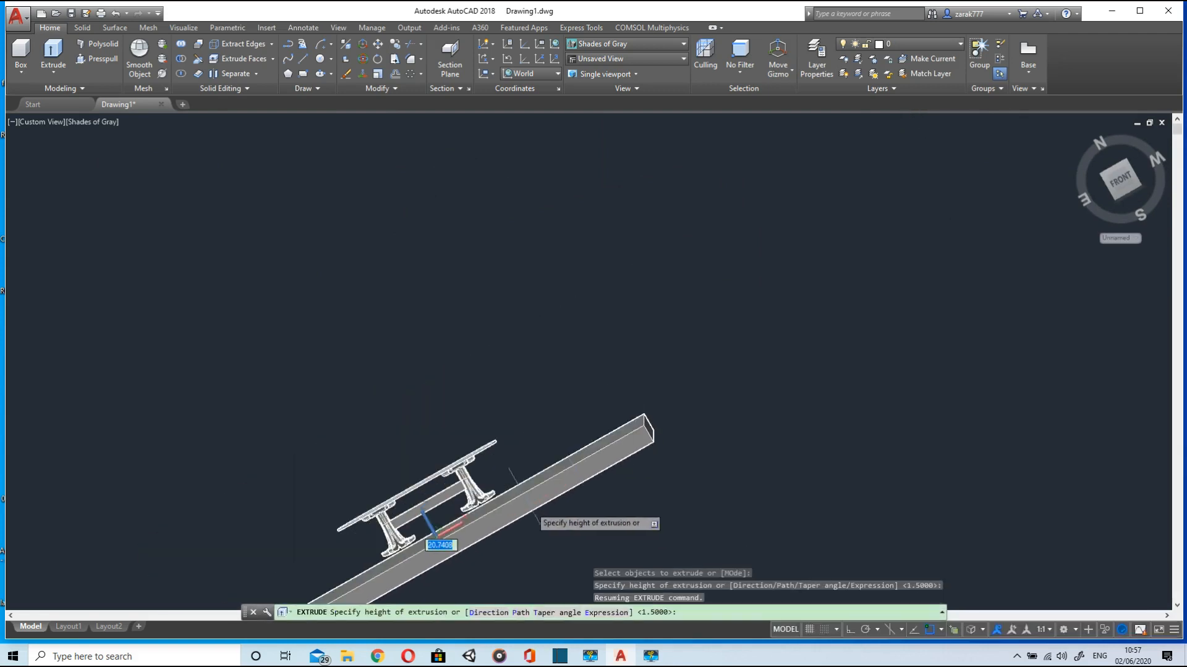
{"action": "left_click", "coordinate": [513, 482]}
Set the visual style to Realistic and open the Materials Browser
{"action": "middle_click_drag", "start_coordinate": [514, 479], "coordinate": [525, 322], "text": "shift"}
{"action": "left_click", "coordinate": [184, 28]}
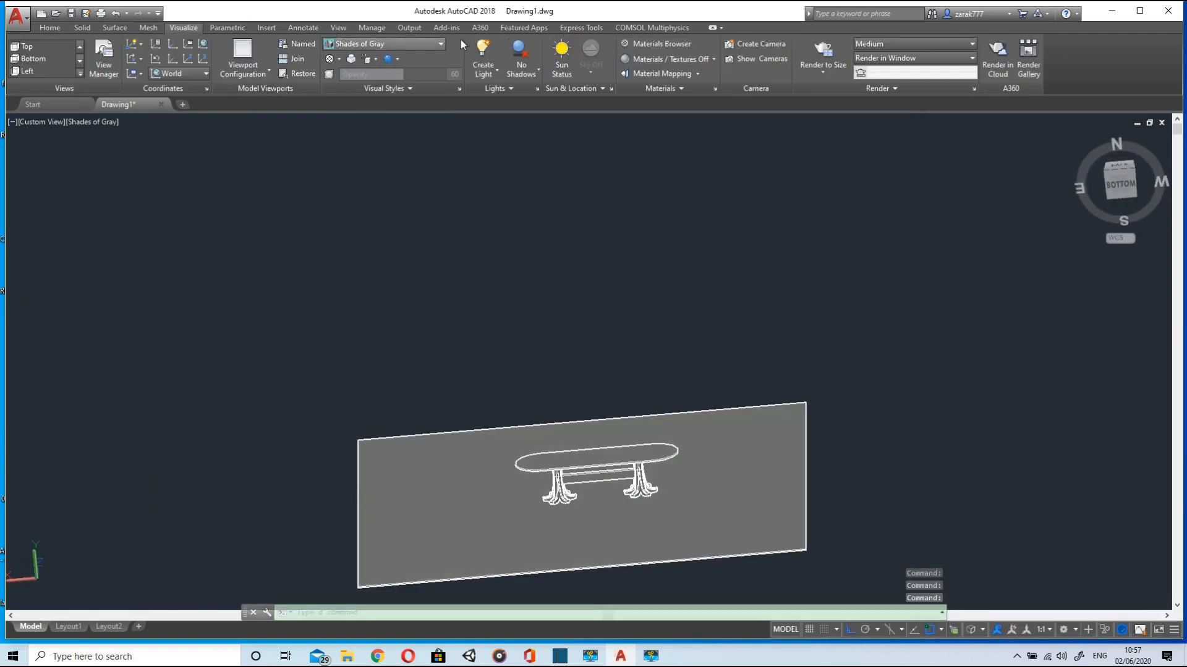
{"action": "left_click", "coordinate": [440, 43]}
{"action": "left_click", "coordinate": [436, 71]}
{"action": "left_click", "coordinate": [658, 43]}
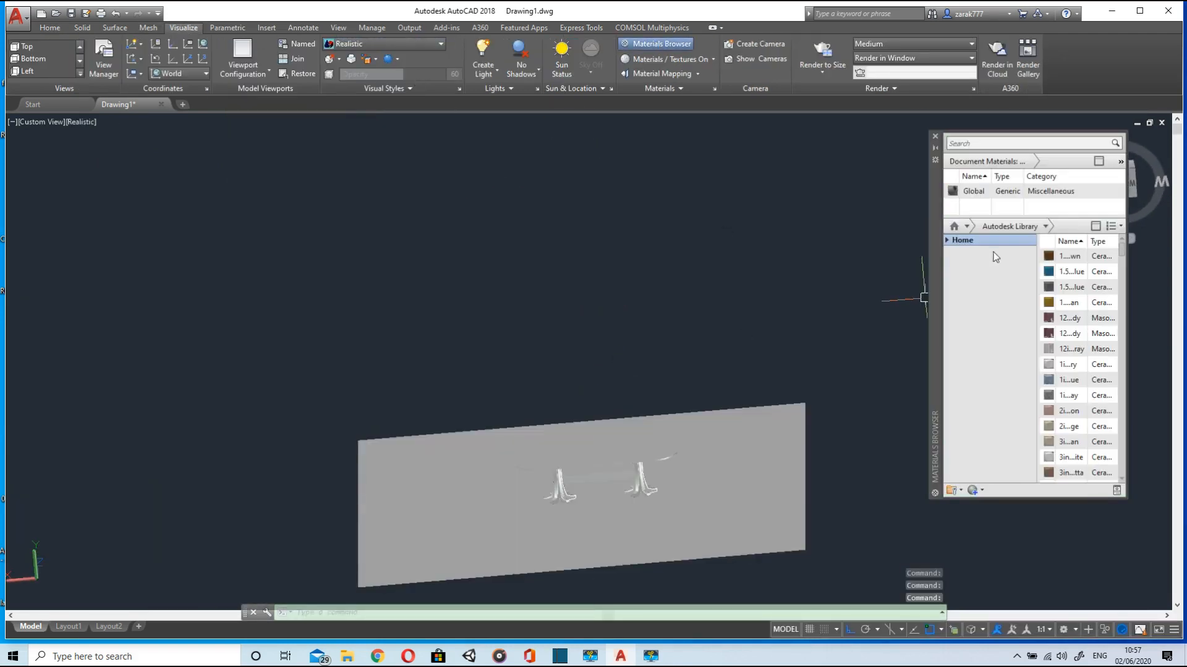
Create new plastic, ceramic and masonry materials in the drawing
{"action": "left_click", "coordinate": [982, 491]}
{"action": "left_click", "coordinate": [995, 607]}
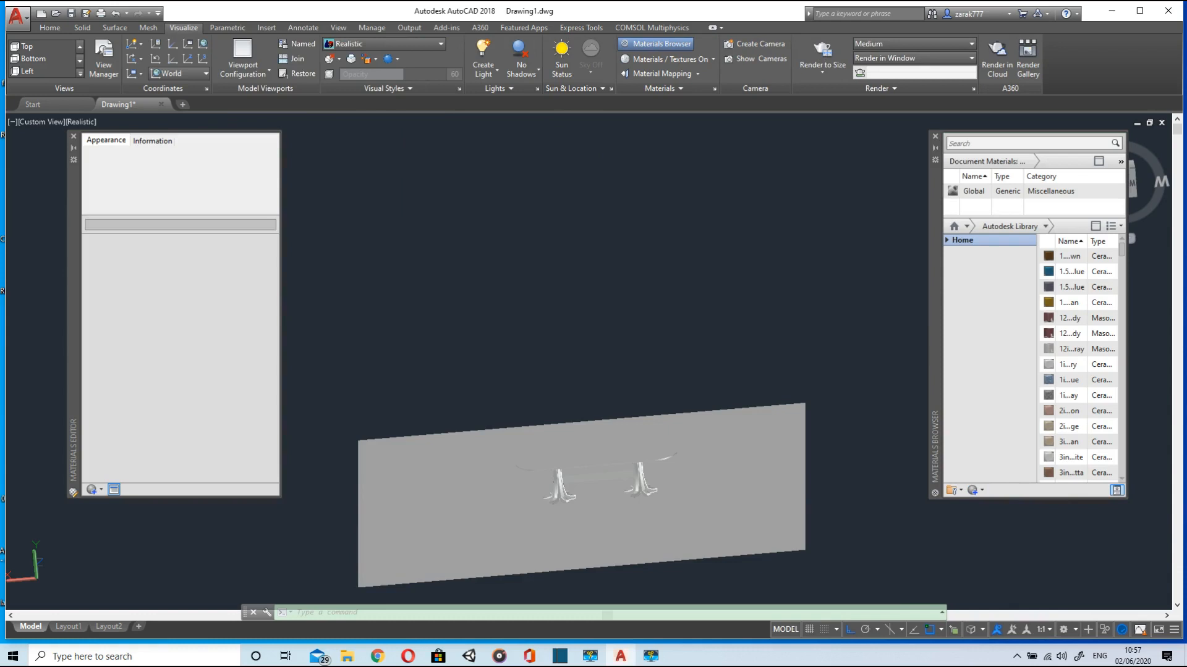
{"action": "left_click", "coordinate": [982, 491]}
{"action": "left_click", "coordinate": [992, 513]}
{"action": "left_click", "coordinate": [982, 490]}
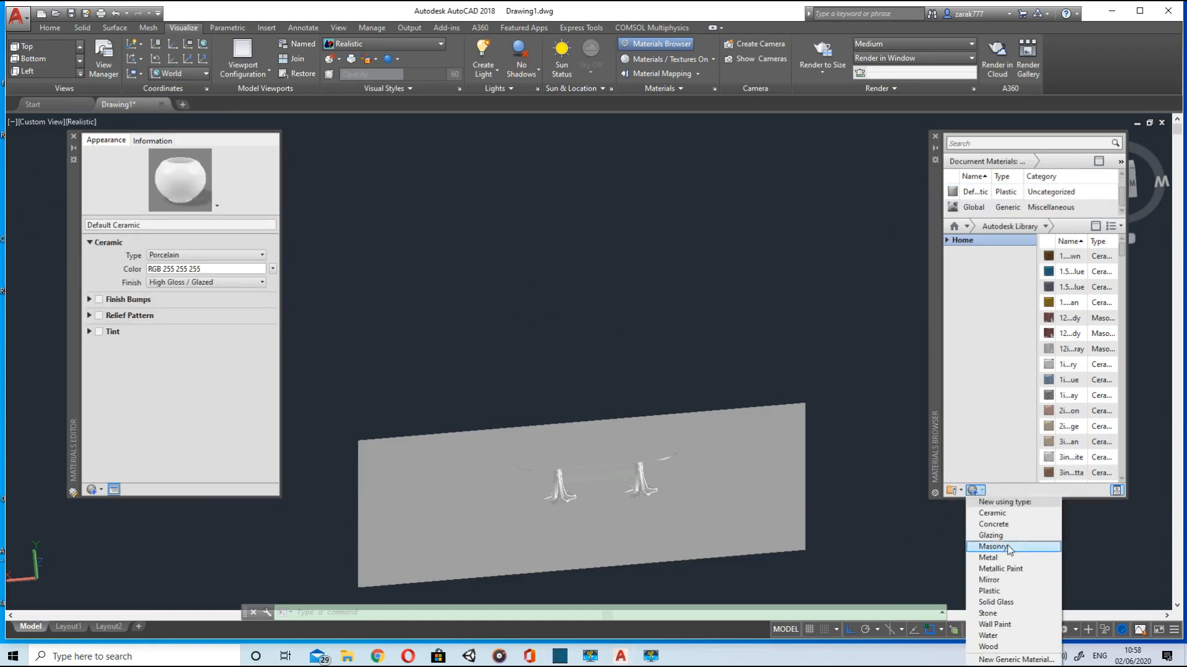
{"action": "left_click", "coordinate": [1007, 549]}
Create a stone material for the floor slab and a clear glazing material for the tabletop, applying each one
{"action": "left_click", "coordinate": [983, 492]}
{"action": "left_click", "coordinate": [987, 613]}
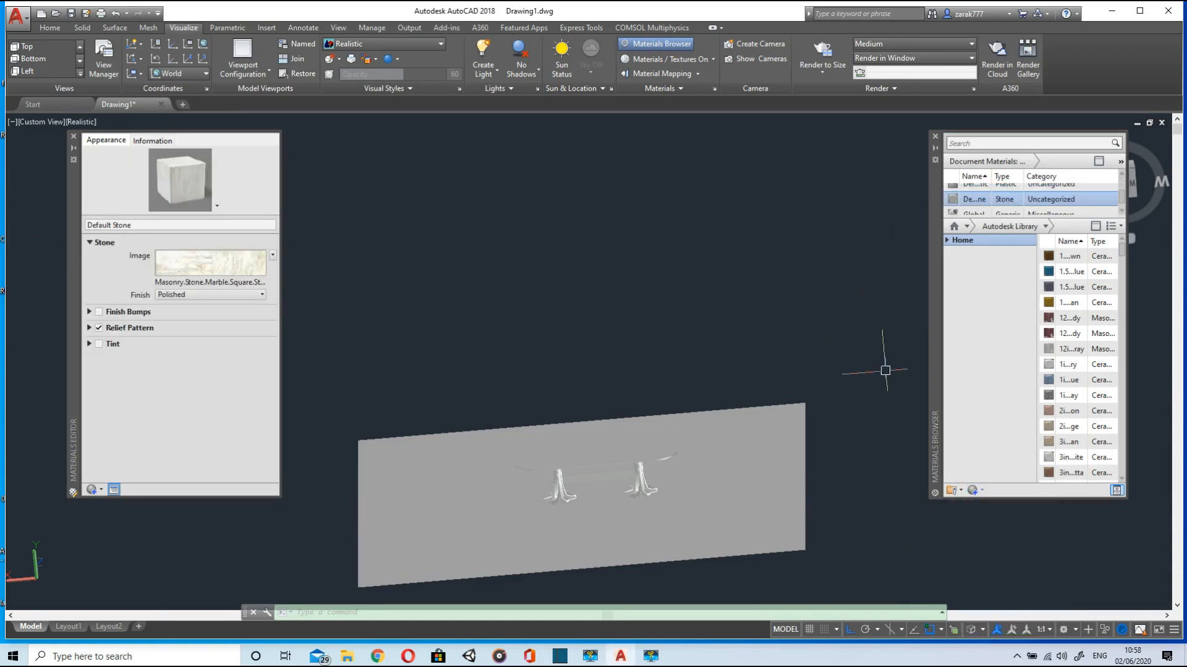
{"action": "left_click", "coordinate": [982, 491]}
{"action": "left_click", "coordinate": [990, 535]}
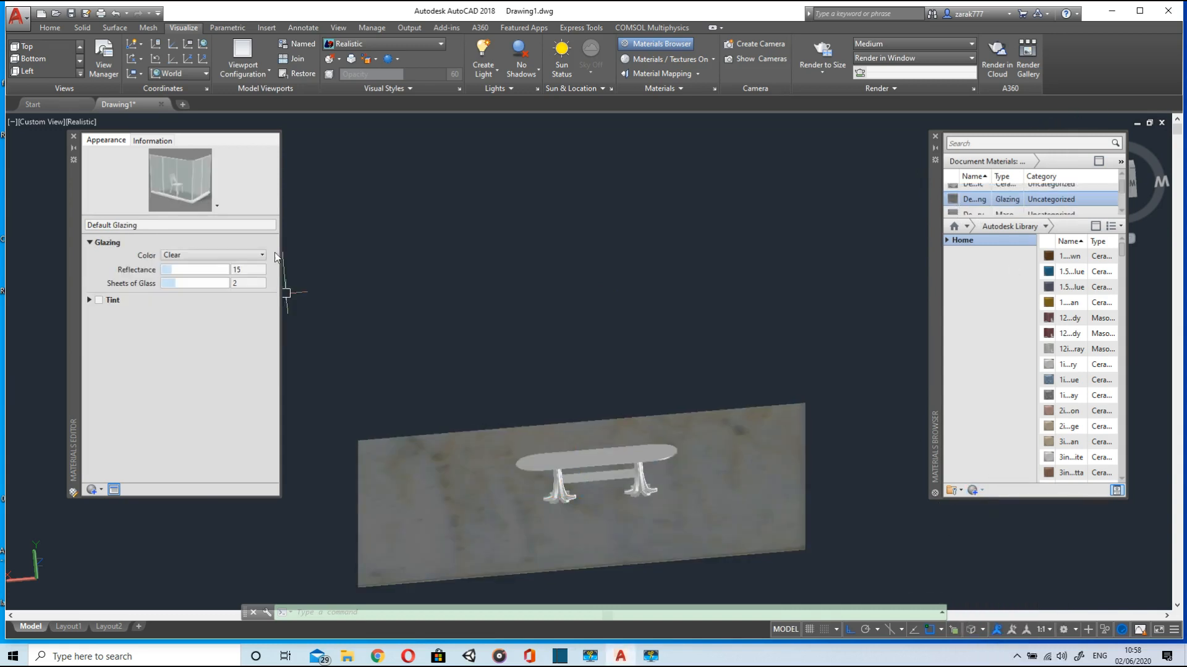
{"action": "scroll", "coordinate": [626, 504], "scroll_direction": "up", "scroll_amount": 3}
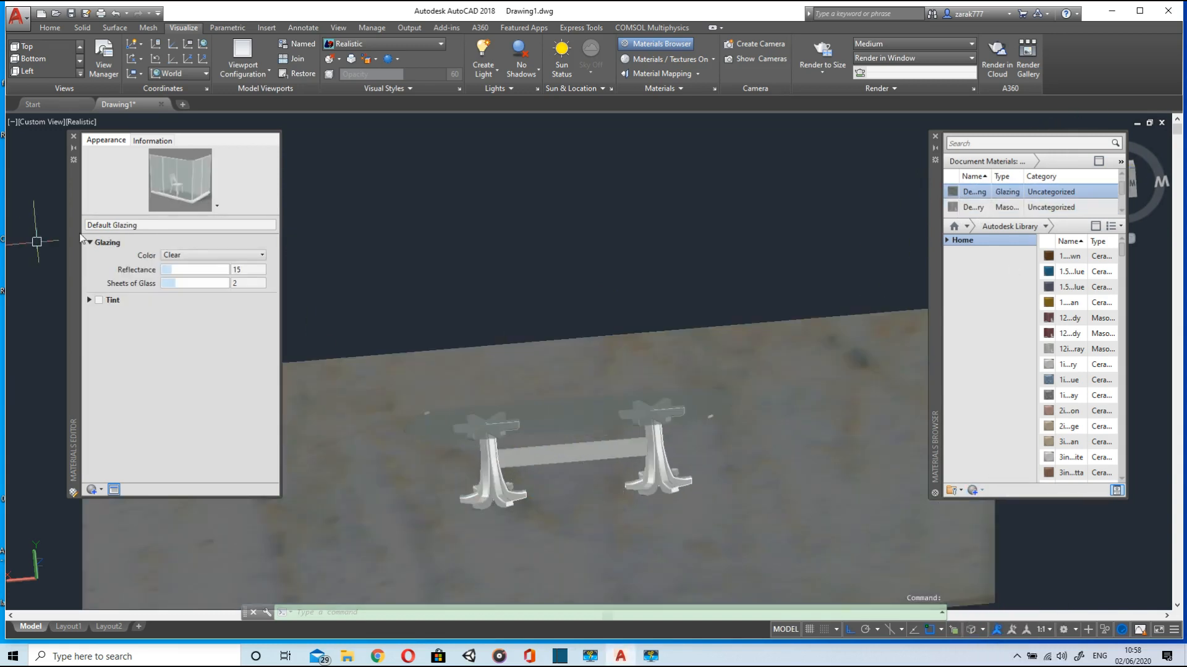
Create a wood material and apply it to the beam joining the two pedestals
{"action": "left_click", "coordinate": [982, 490]}
{"action": "left_click", "coordinate": [989, 646]}
{"action": "left_click_drag", "start_coordinate": [689, 465], "coordinate": [618, 457]}
{"action": "scroll", "coordinate": [618, 457], "scroll_direction": "up", "scroll_amount": 2}
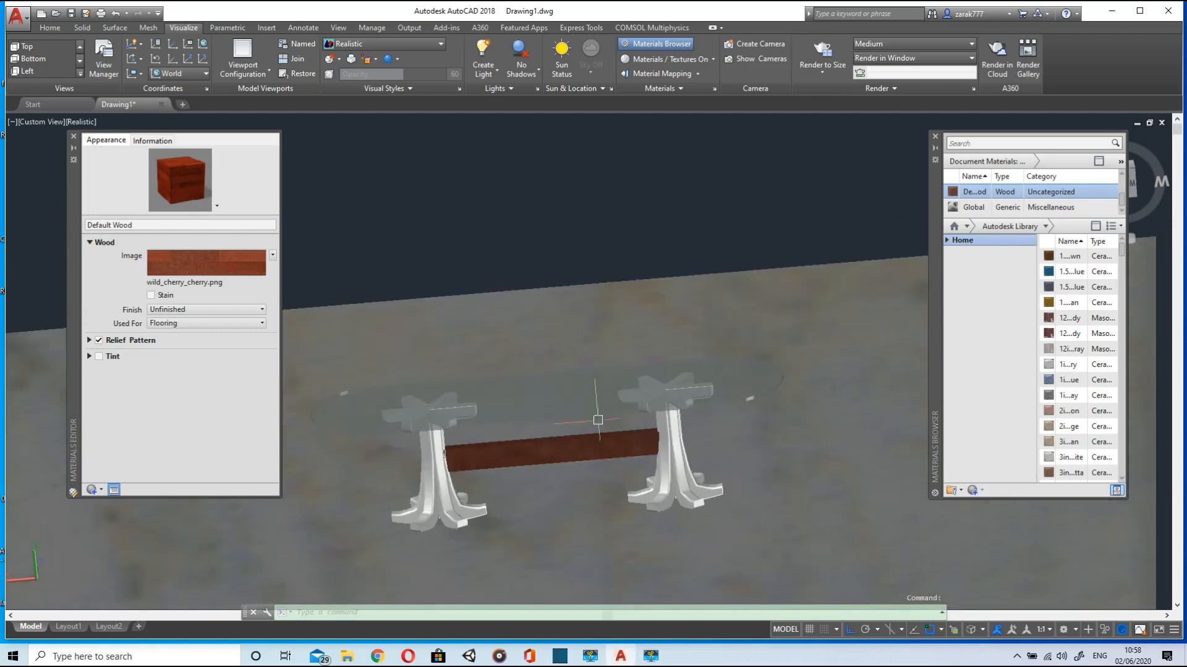
Apply the wood material to the front leg sections of both pedestals
{"action": "left_click", "coordinate": [429, 472]}
{"action": "key", "text": "Escape"}
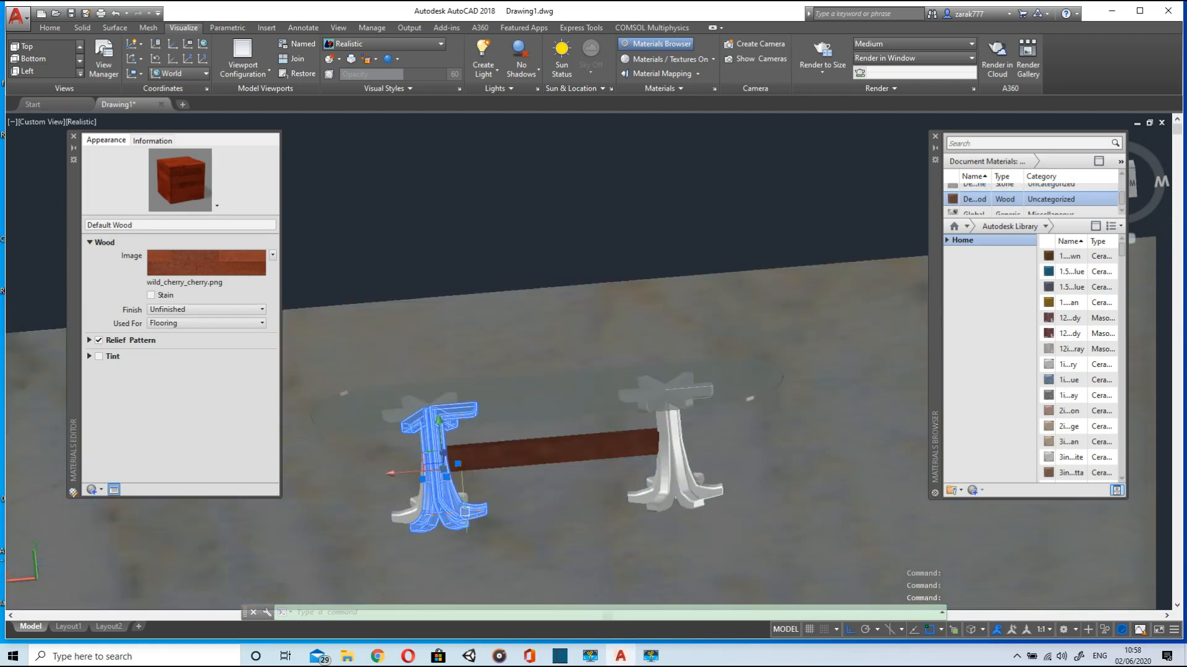
{"action": "middle_click_drag", "start_coordinate": [426, 495], "coordinate": [419, 495], "text": "shift"}
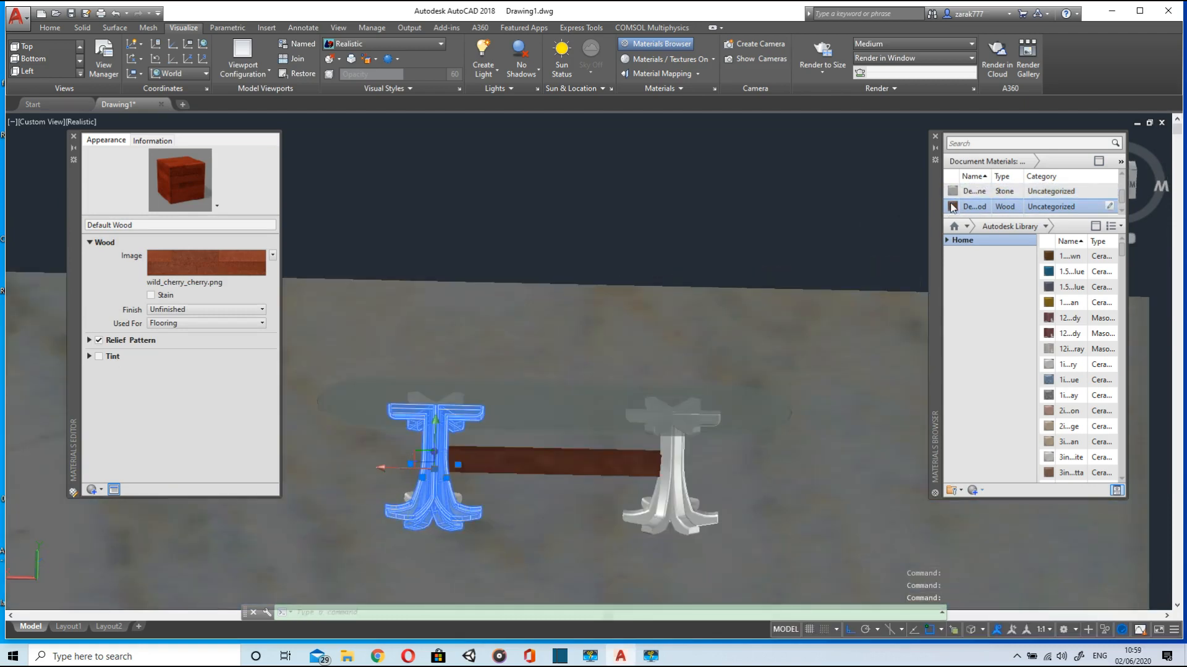
{"action": "left_click", "coordinate": [952, 208]}
{"action": "left_click", "coordinate": [679, 514]}
{"action": "left_click", "coordinate": [964, 199]}
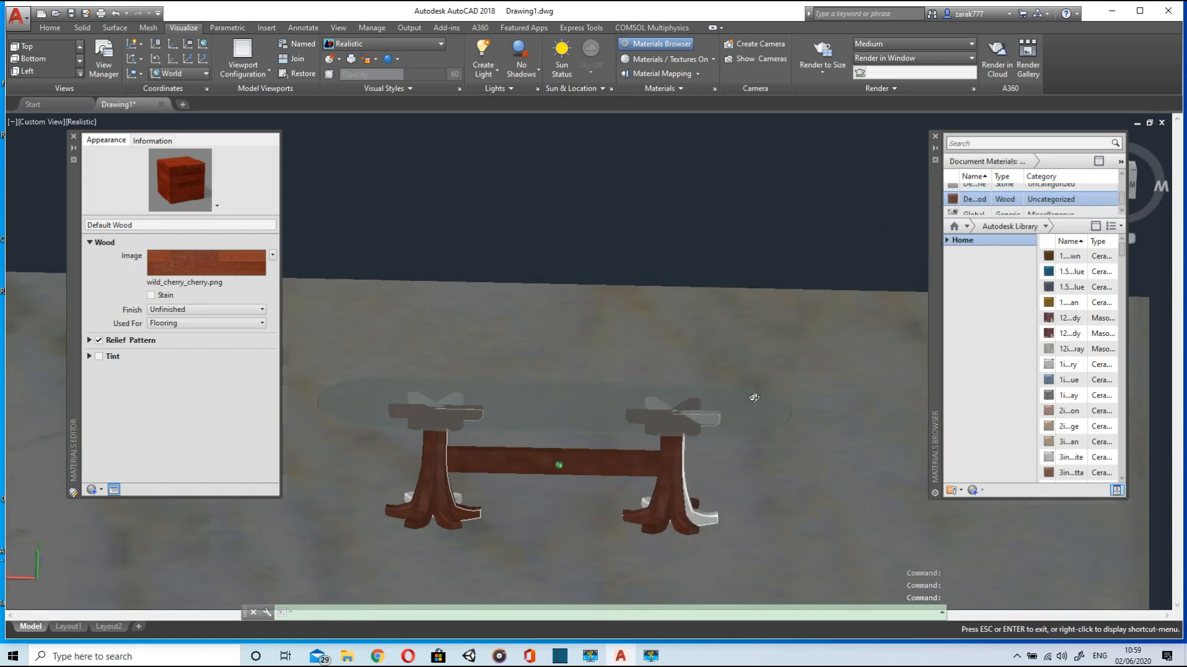
Apply the wood material to the remaining white leg sections on the back of both pedestals
{"action": "middle_click_drag", "start_coordinate": [755, 397], "coordinate": [528, 422], "text": "shift"}
{"action": "left_click", "coordinate": [666, 446]}
{"action": "middle_click_drag", "start_coordinate": [772, 426], "coordinate": [667, 445], "text": "shift"}
{"action": "left_click", "coordinate": [680, 500]}
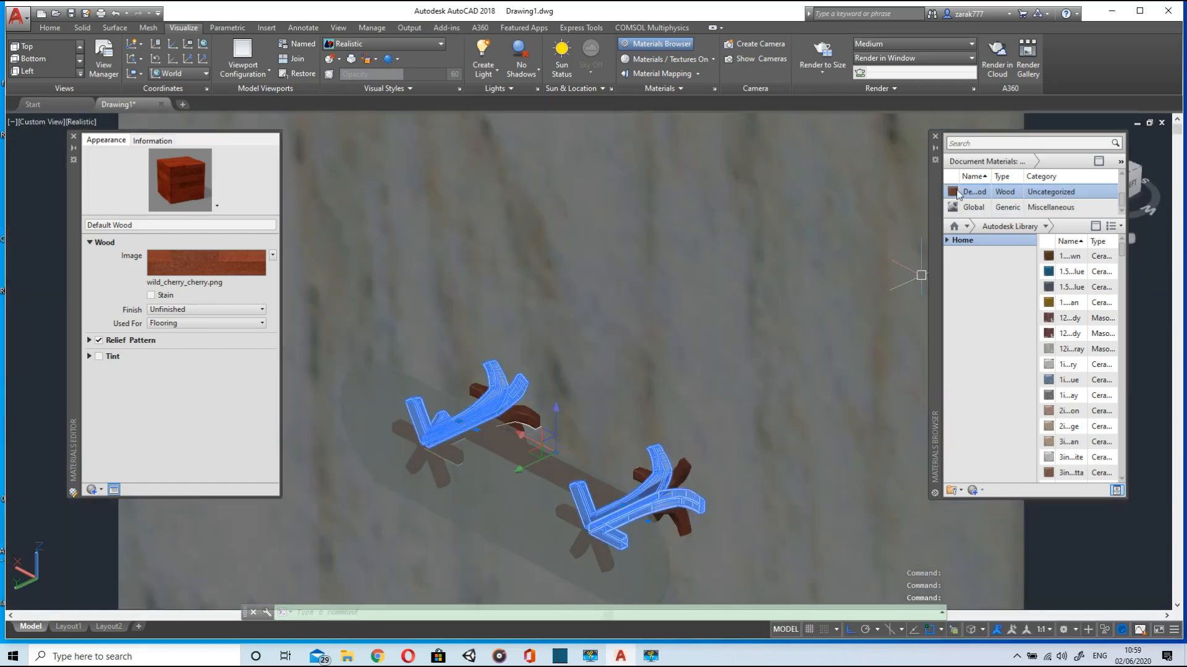
{"action": "left_click", "coordinate": [974, 191]}
{"action": "left_click", "coordinate": [974, 206]}
{"action": "left_click", "coordinate": [501, 398]}
{"action": "left_click", "coordinate": [493, 376]}
{"action": "left_click", "coordinate": [659, 504]}
{"action": "left_click", "coordinate": [654, 467]}
{"action": "left_click", "coordinate": [974, 199]}
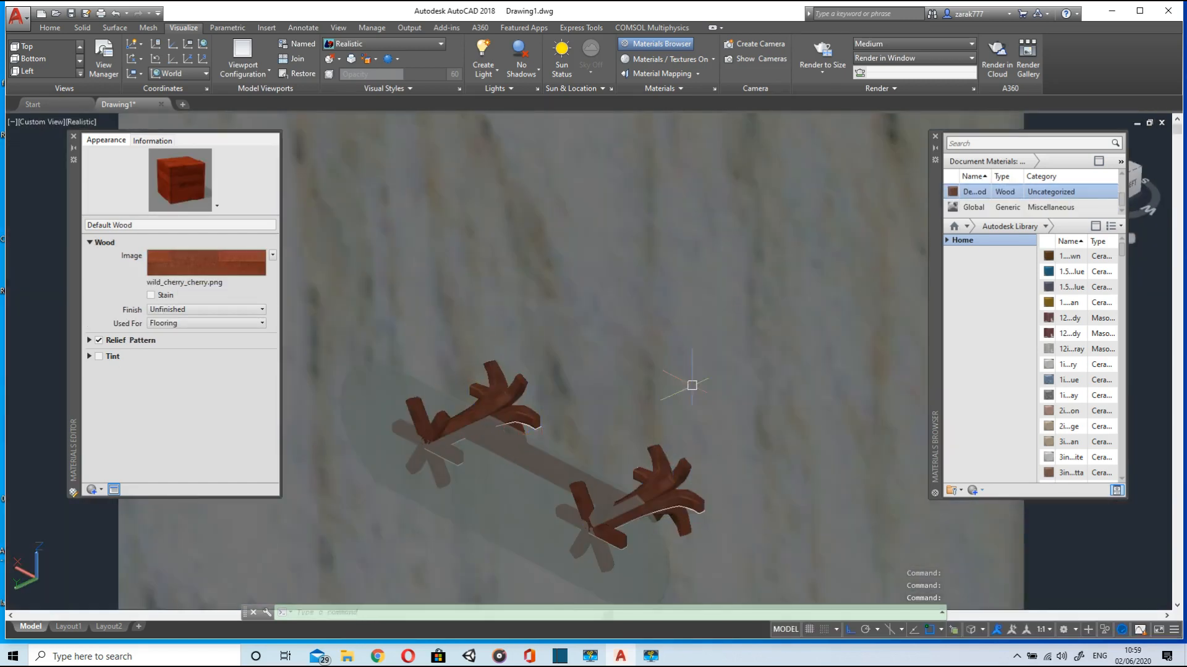
Delete the leftover profile curve on the pedestal whose outline still shows at the far end from the other
{"action": "middle_click_drag", "start_coordinate": [691, 385], "coordinate": [690, 474], "text": "shift"}
{"action": "left_click", "coordinate": [698, 471]}
{"action": "key", "text": "Delete"}
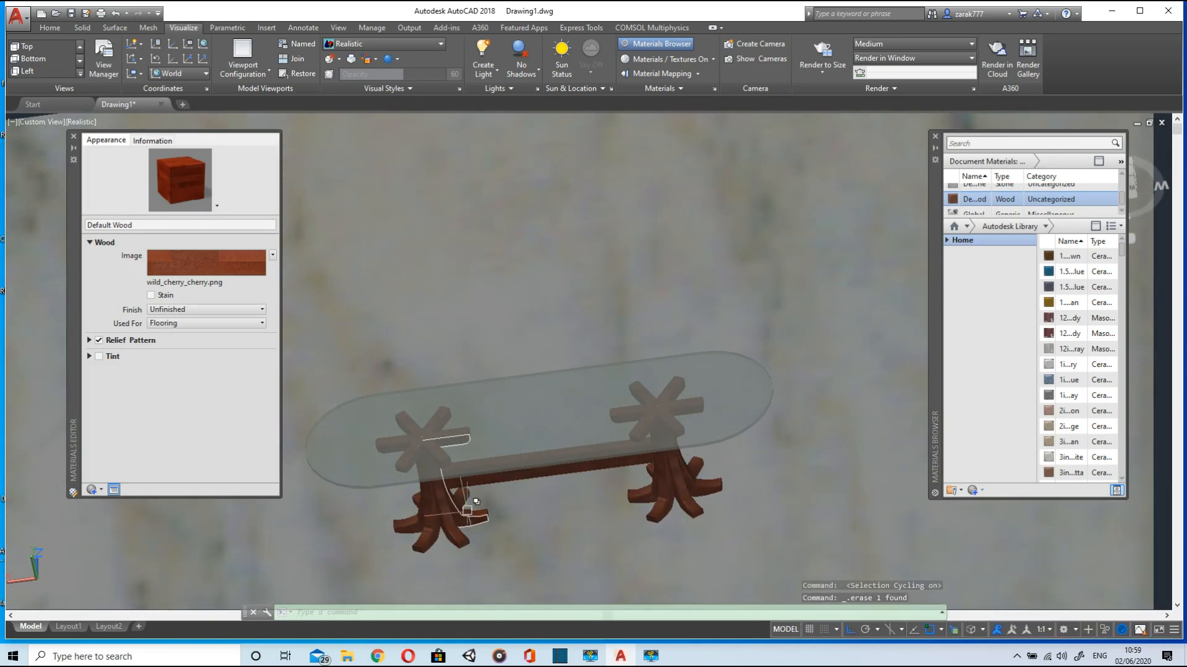